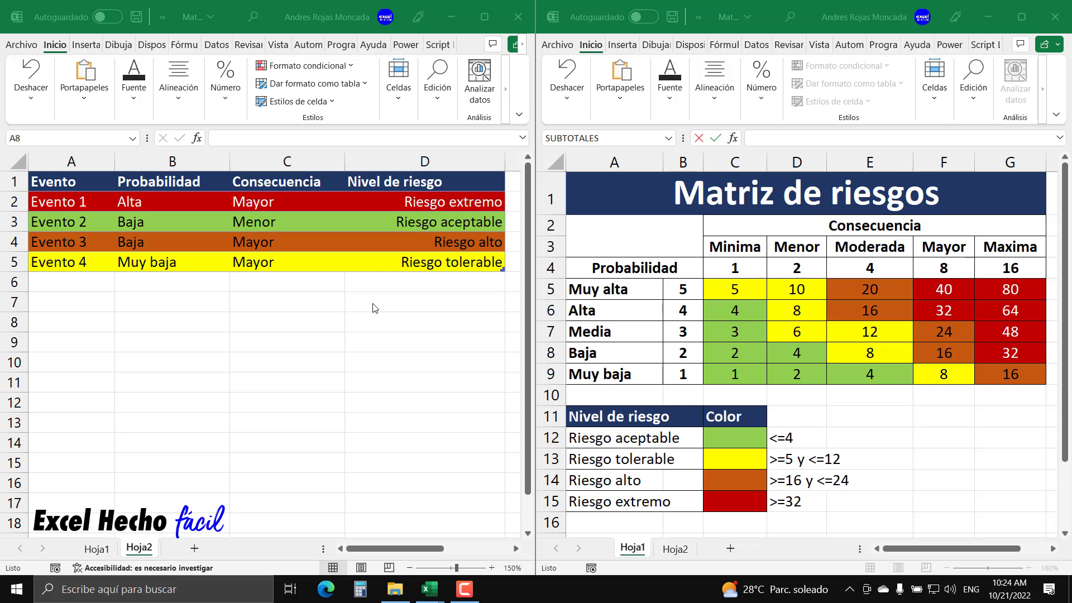
- Enter Evento 5 in A6, then choose Media probability and Moderada consequence from the dropdowns
left_click(92, 291)
left_click(84, 285)
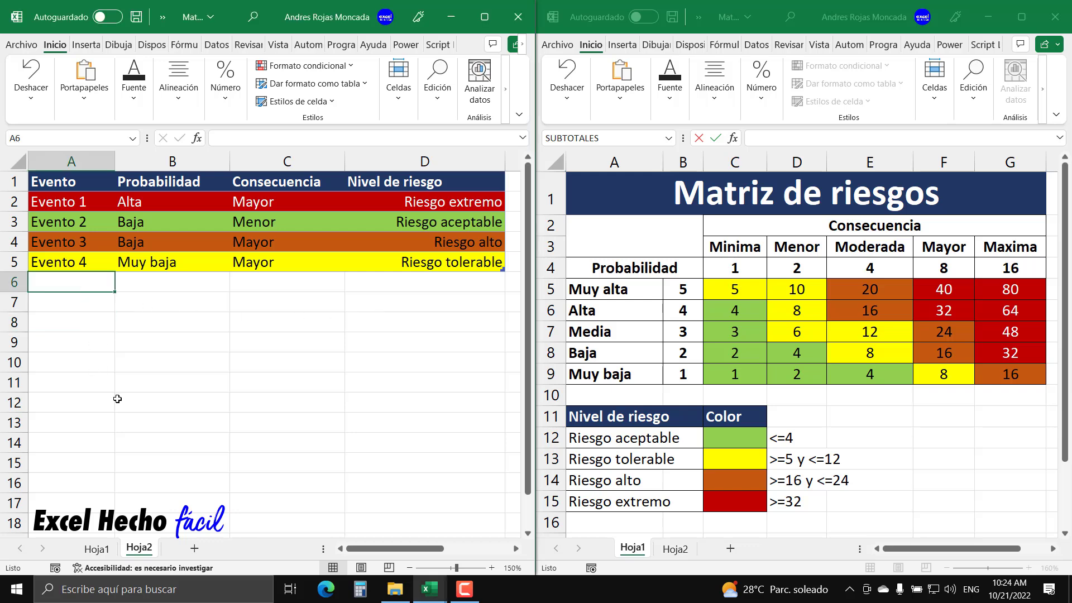
type("Evento")
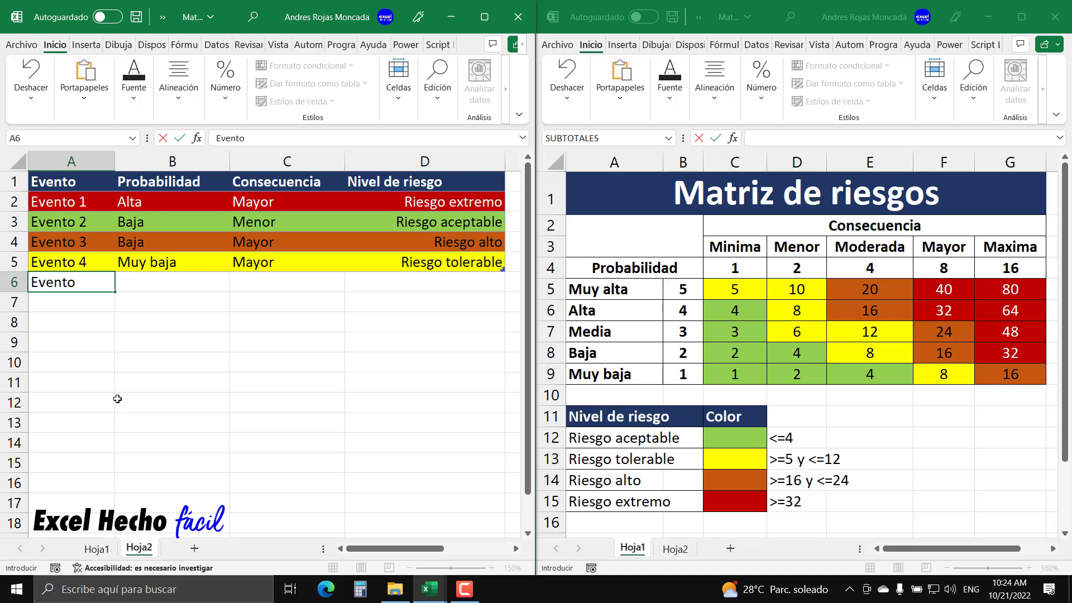
type(" 5")
key("Return")
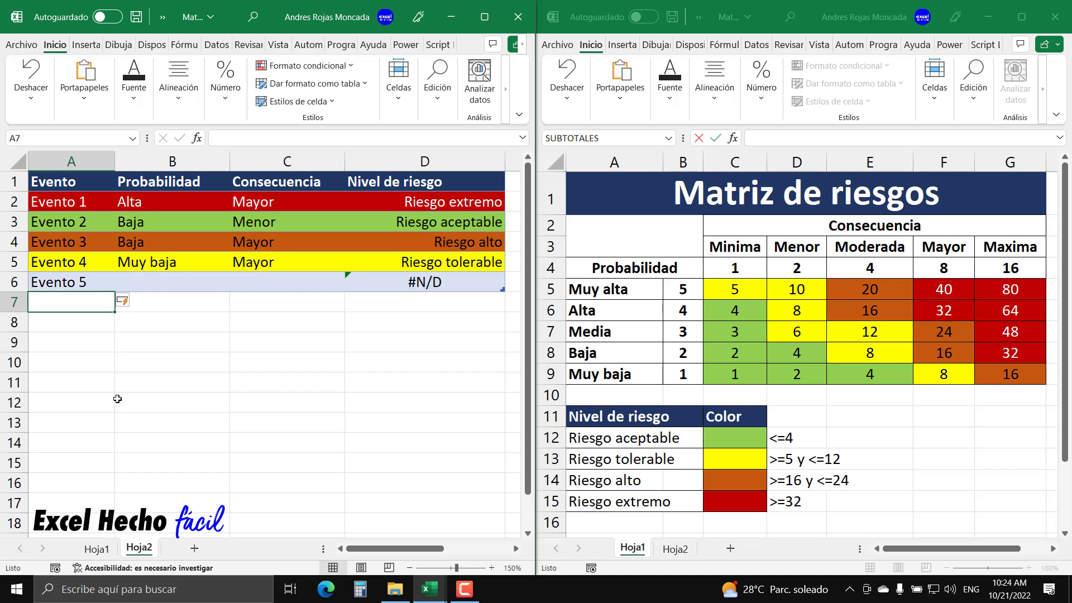
key("Up")
key("Right")
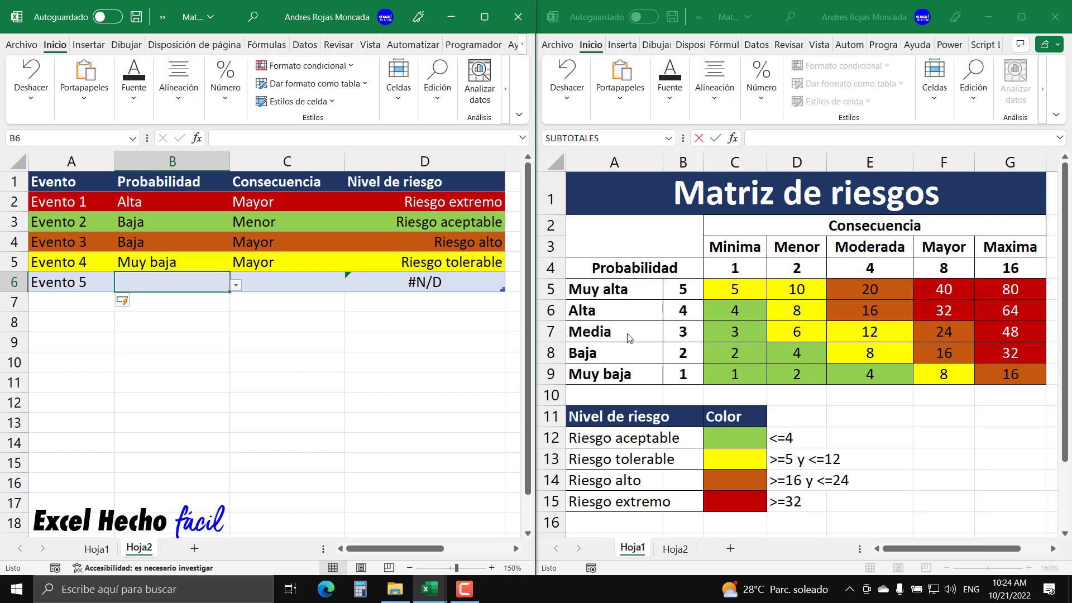
left_click(234, 287)
left_click(134, 324)
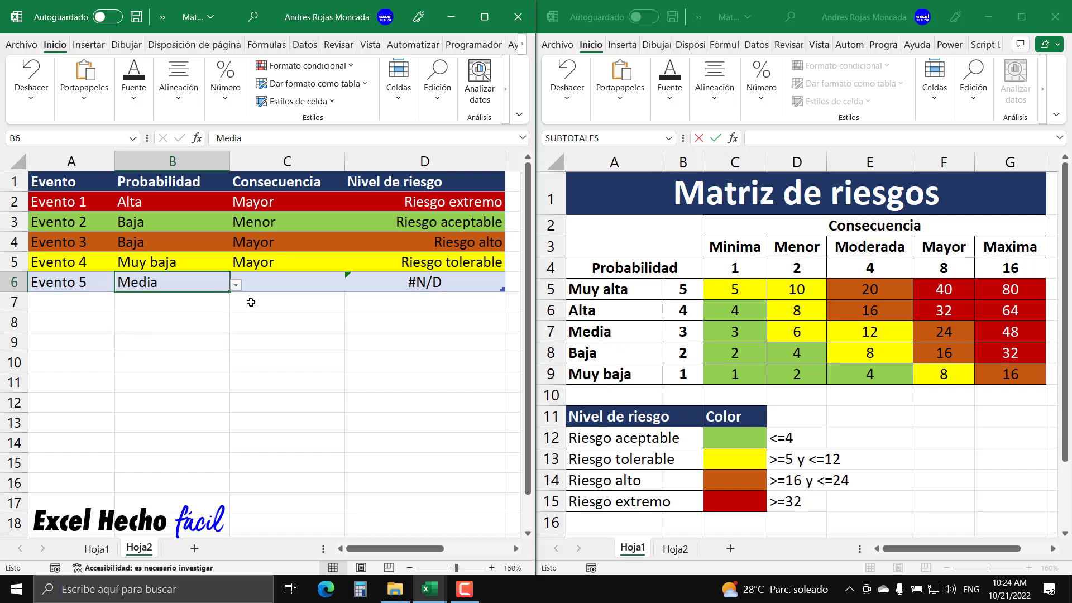
left_click(278, 283)
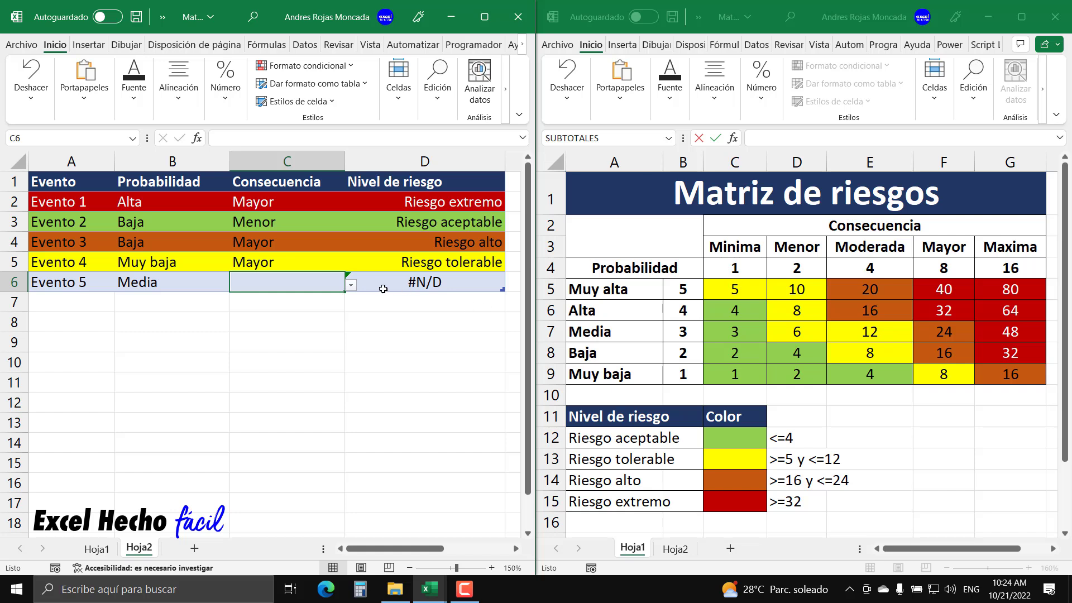
left_click(351, 286)
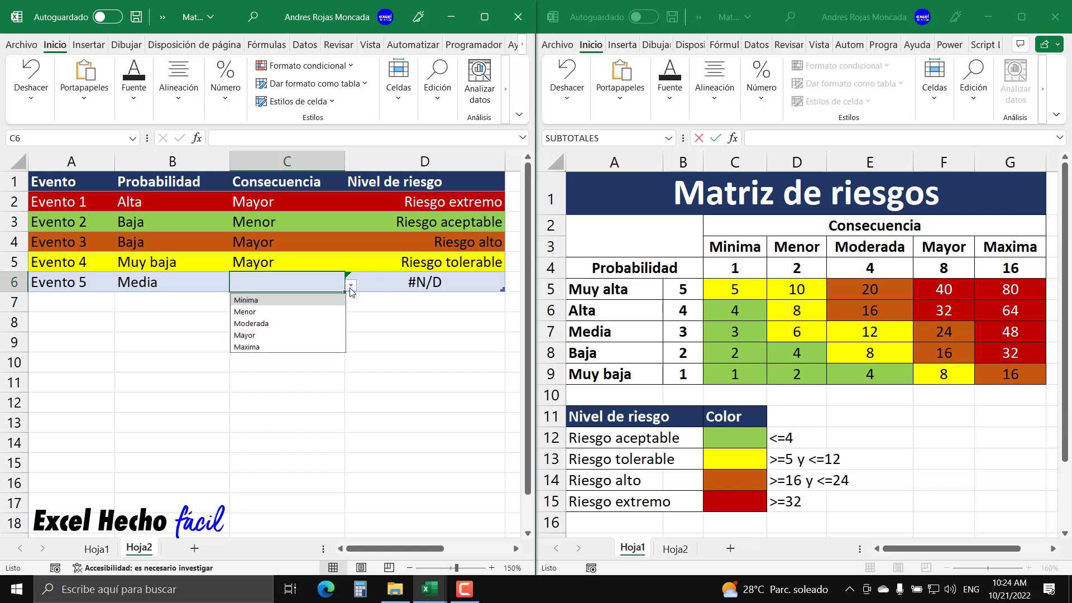
left_click(275, 324)
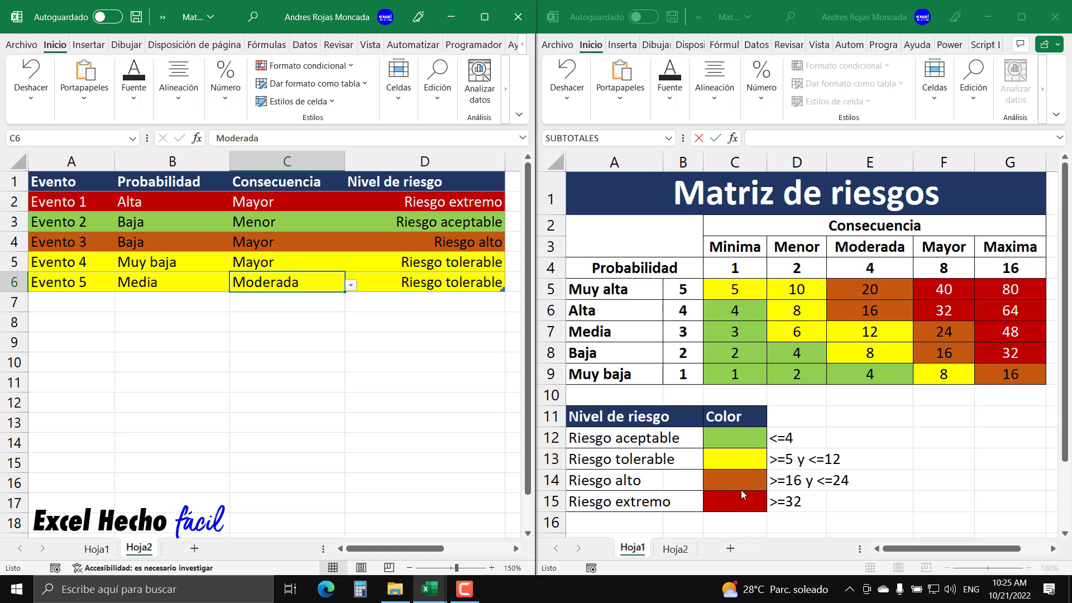
left_click(84, 324)
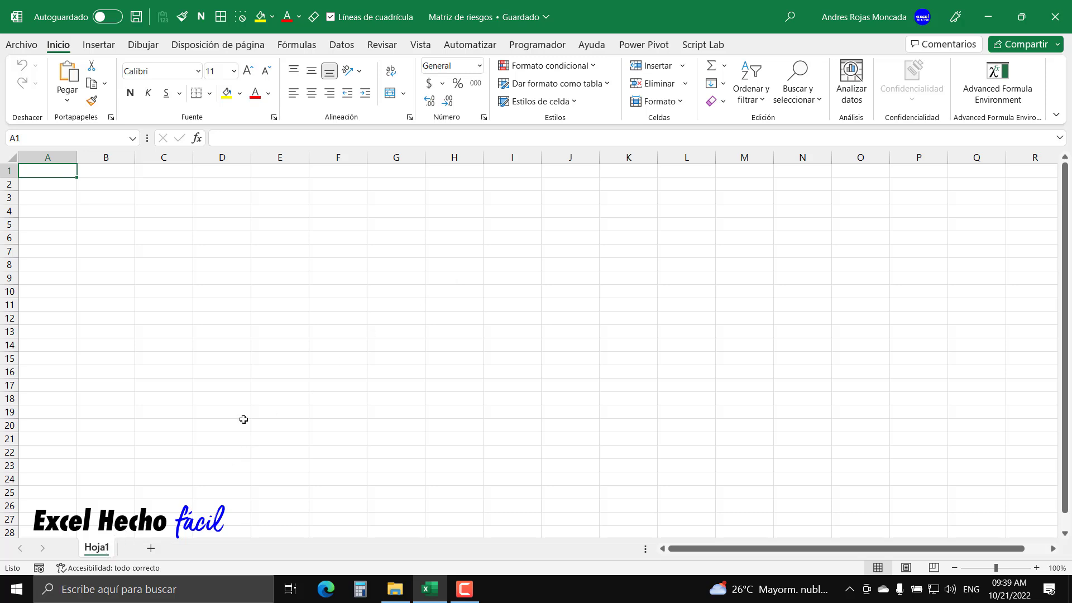
- Add sheet Hoja2, return to Hoja1 and zoom the view to 150%
left_click(151, 548)
left_click(97, 548)
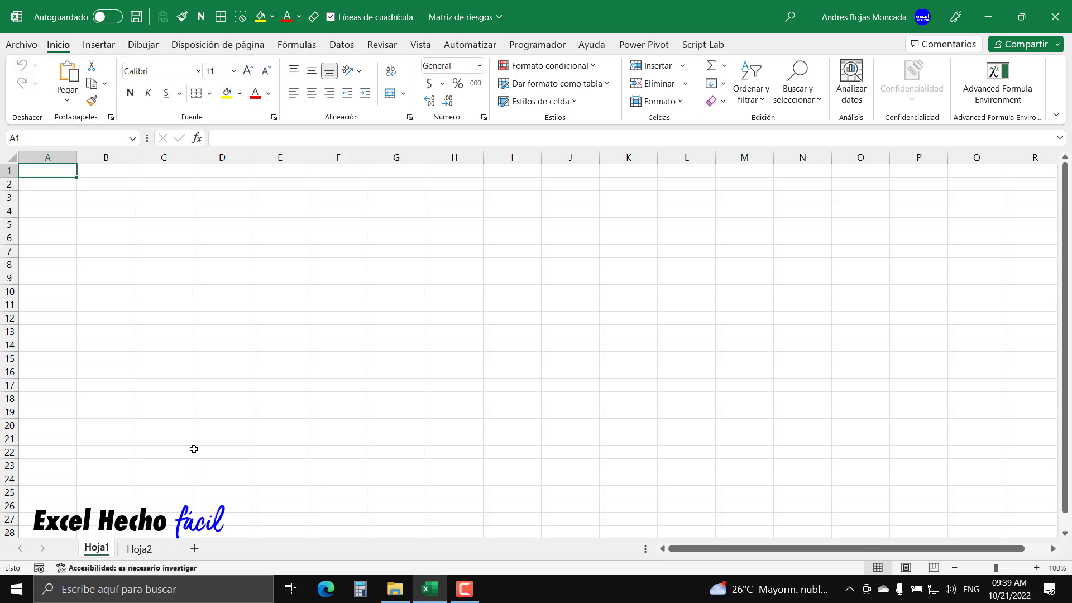
left_click(1037, 568)
left_click(1037, 568)
left_click(1037, 568)
left_click(1037, 568)
left_click(1037, 567)
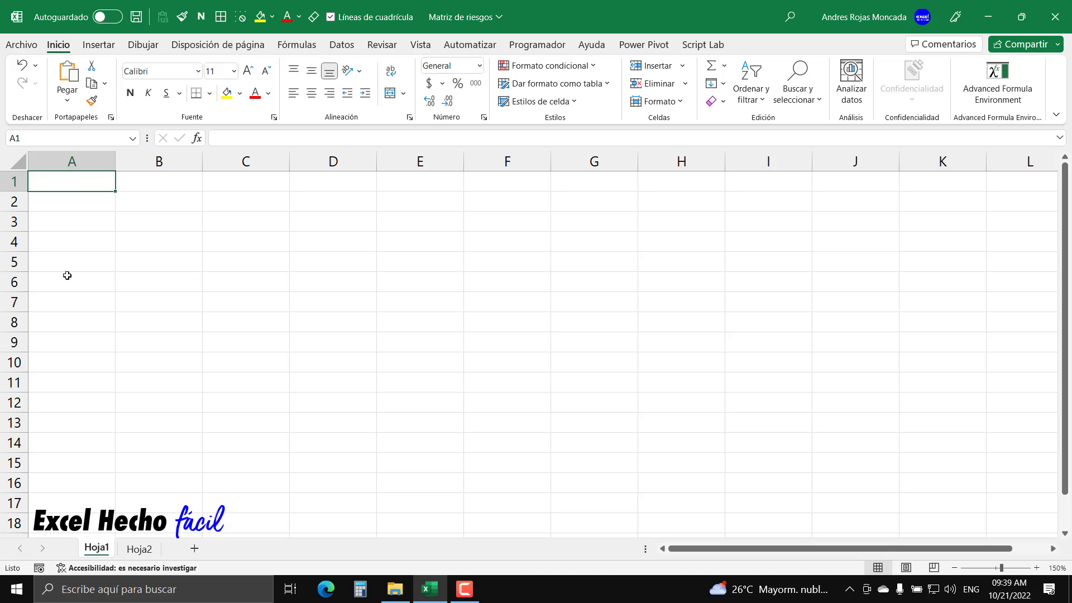
- Type the title 'Matriz de riesgos' in cell A1
type("Matri")
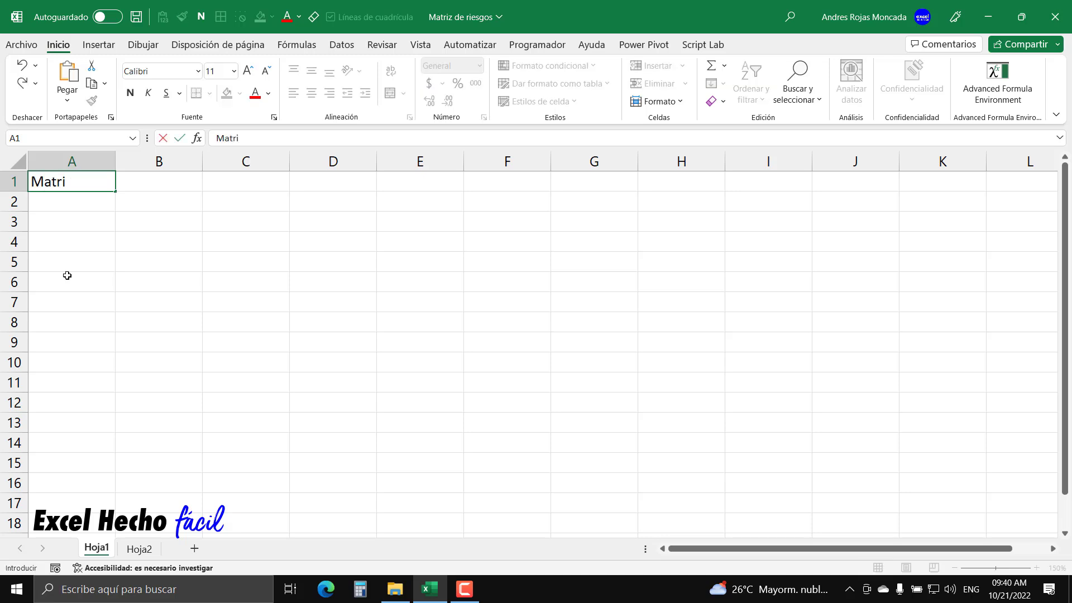
type("z de")
type(" ris")
key("BackSpace")
type("e")
type("sgops")
key("BackSpace")
key("BackSpace")
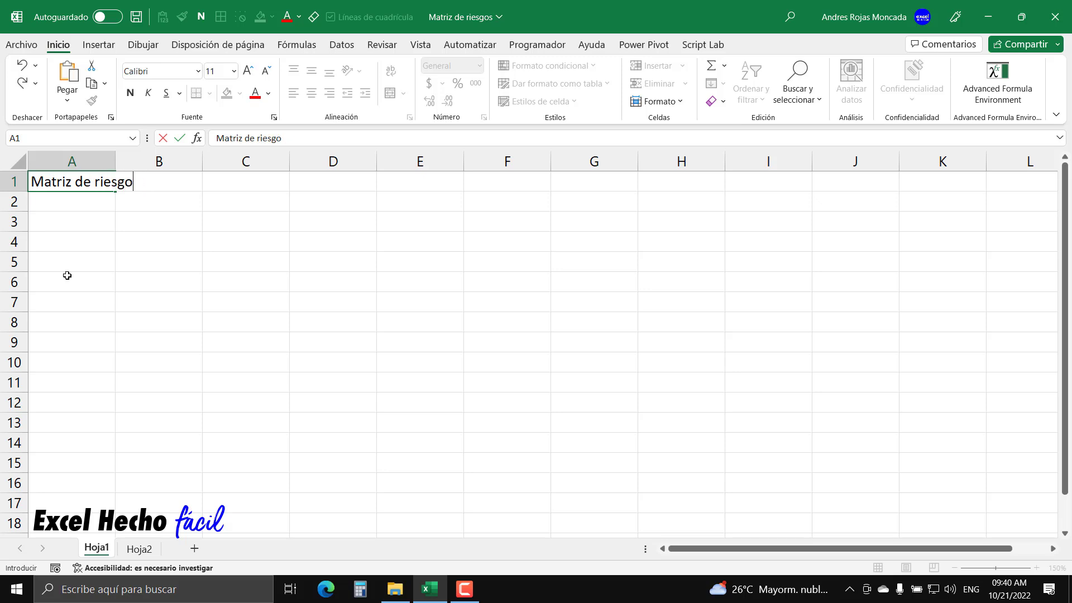
type("s")
key("Return")
- Format A1 bold with a dark blue fill and white text
left_click(73, 184)
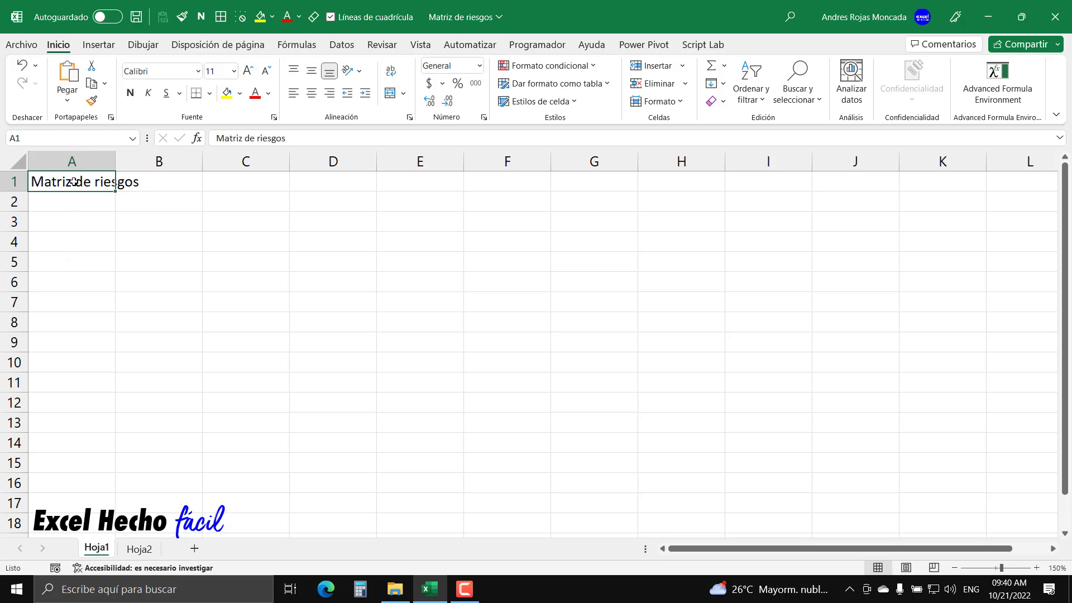
left_click(129, 94)
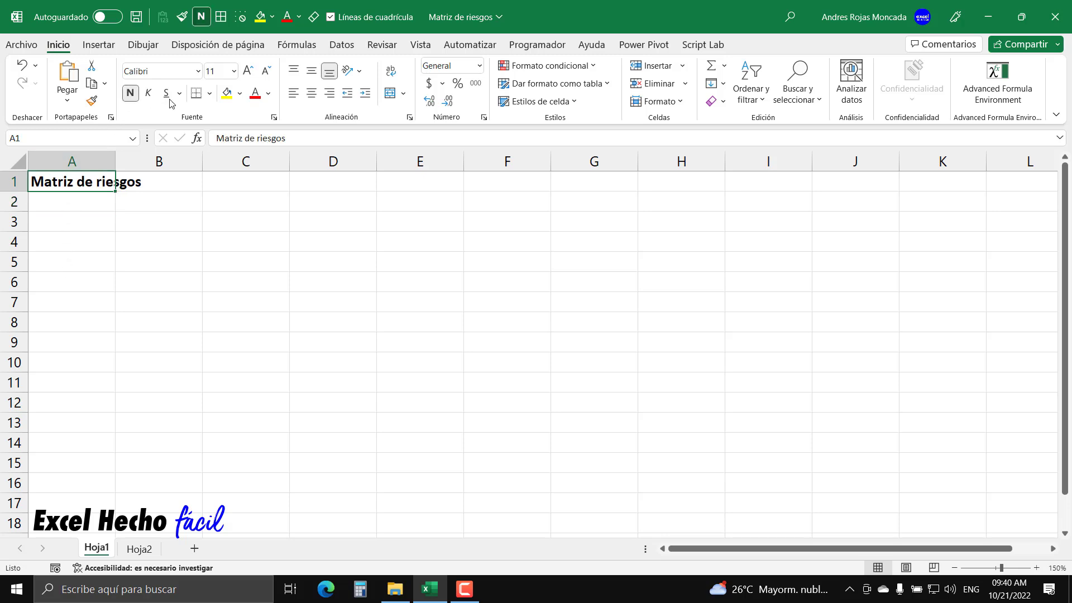
left_click(239, 93)
left_click(270, 186)
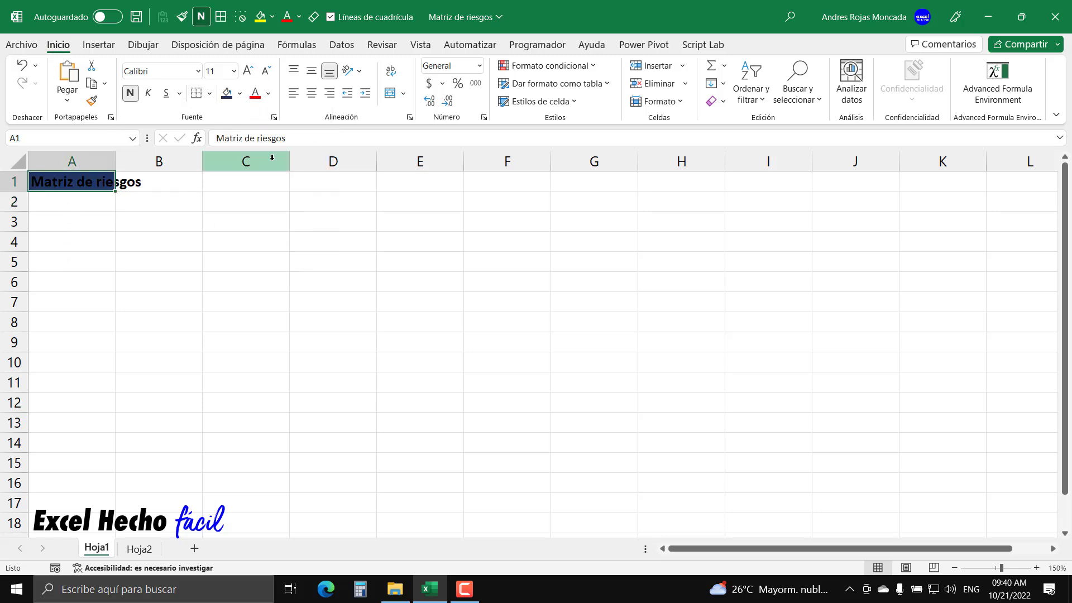
left_click(268, 93)
left_click(254, 150)
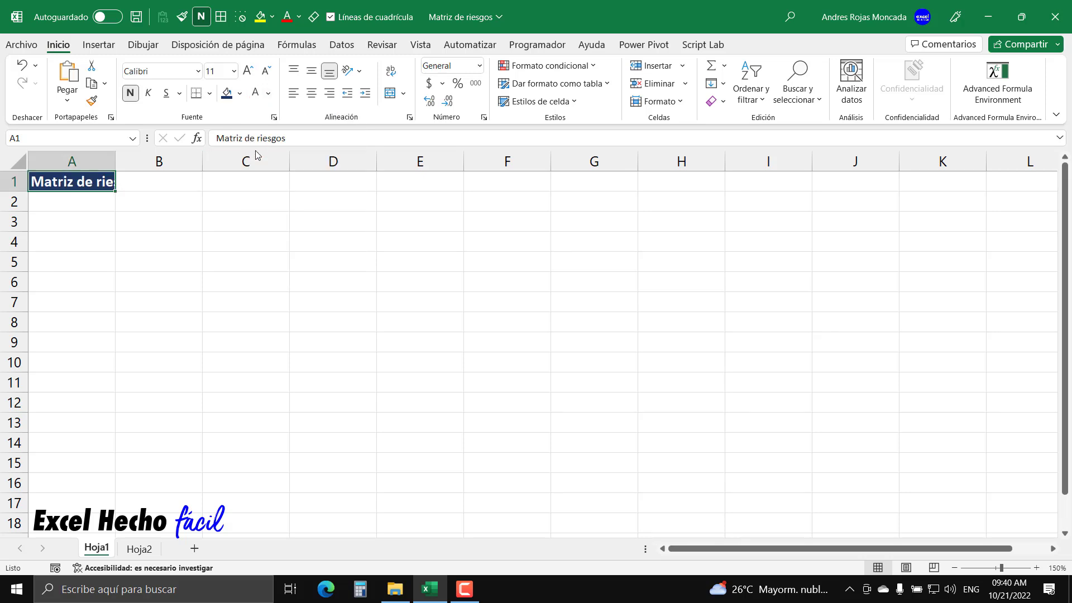
- Set the height of row 1 to 28,8 via Alto de fila
right_click(8, 185)
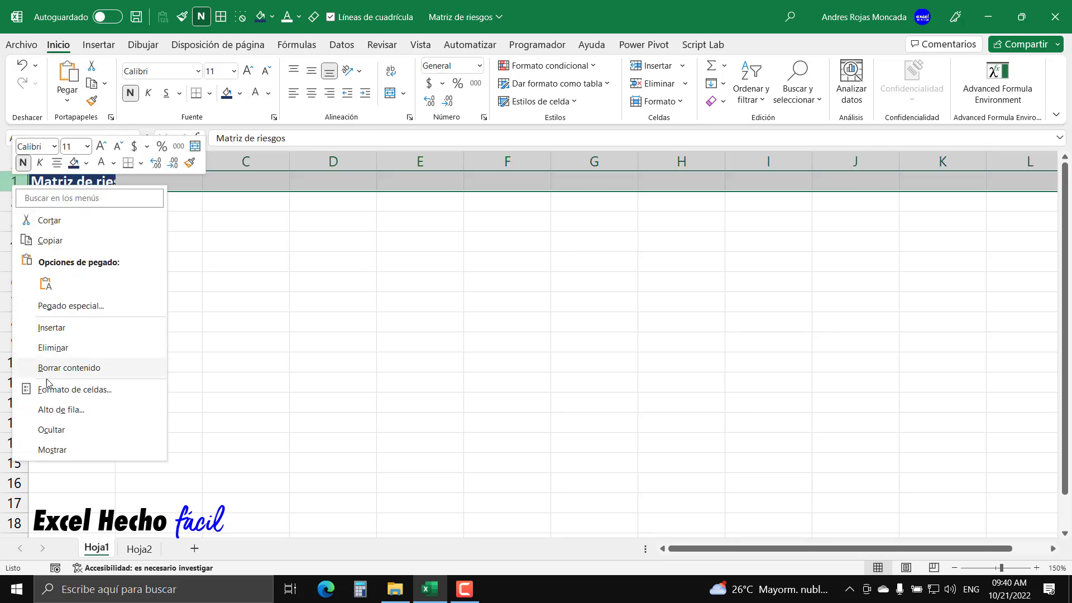
left_click(60, 410)
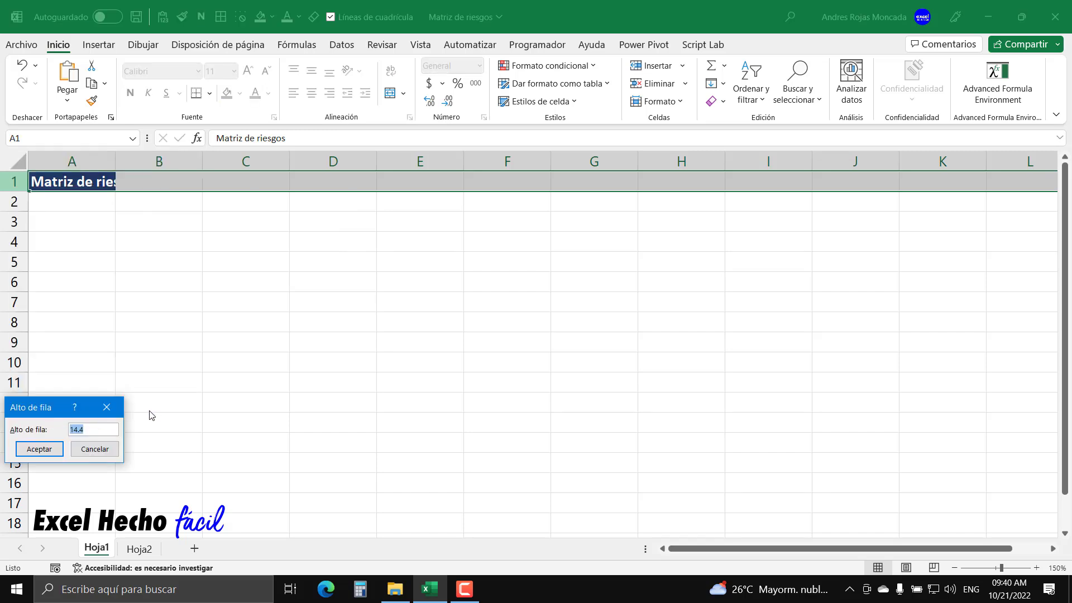
type("28..")
type("8")
key("BackSpace")
key("BackSpace")
key("BackSpace")
type("8")
key("Return")
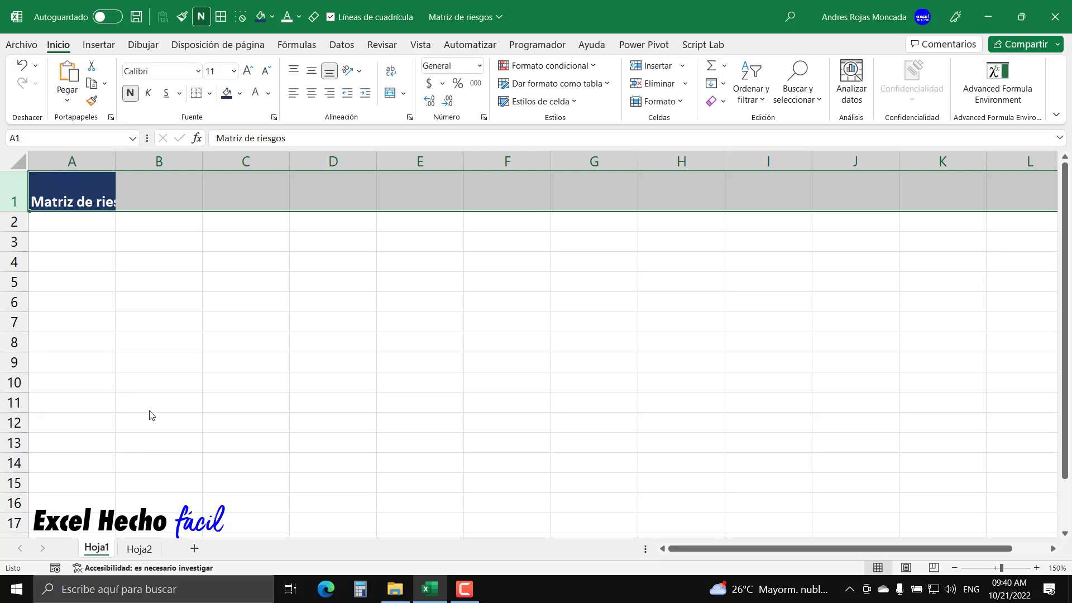
left_click(83, 242)
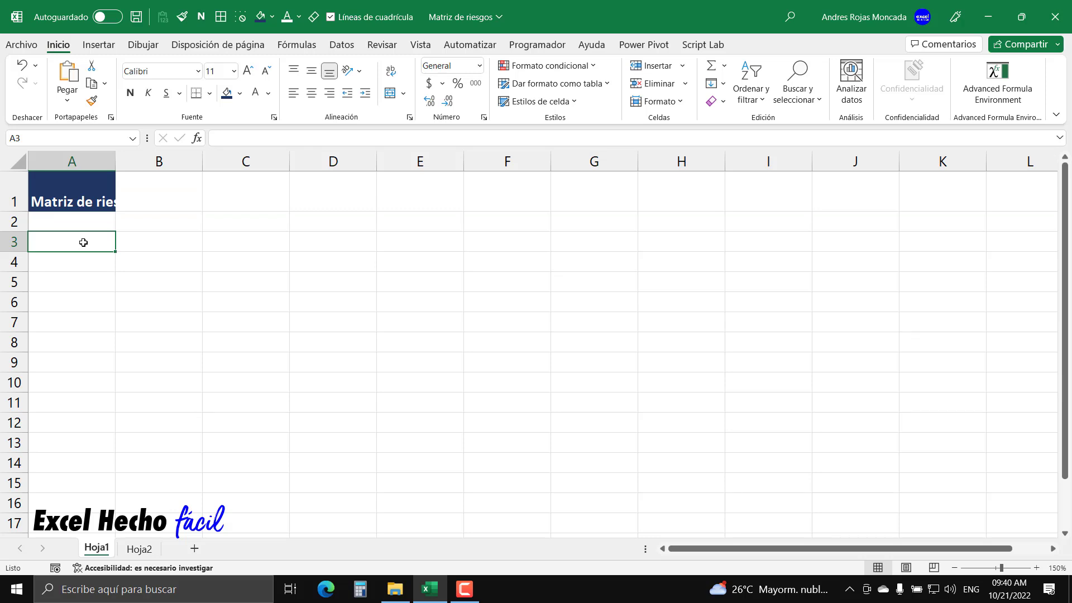
- Enter the header 'Probabilidad' in cell A4
left_click(84, 260)
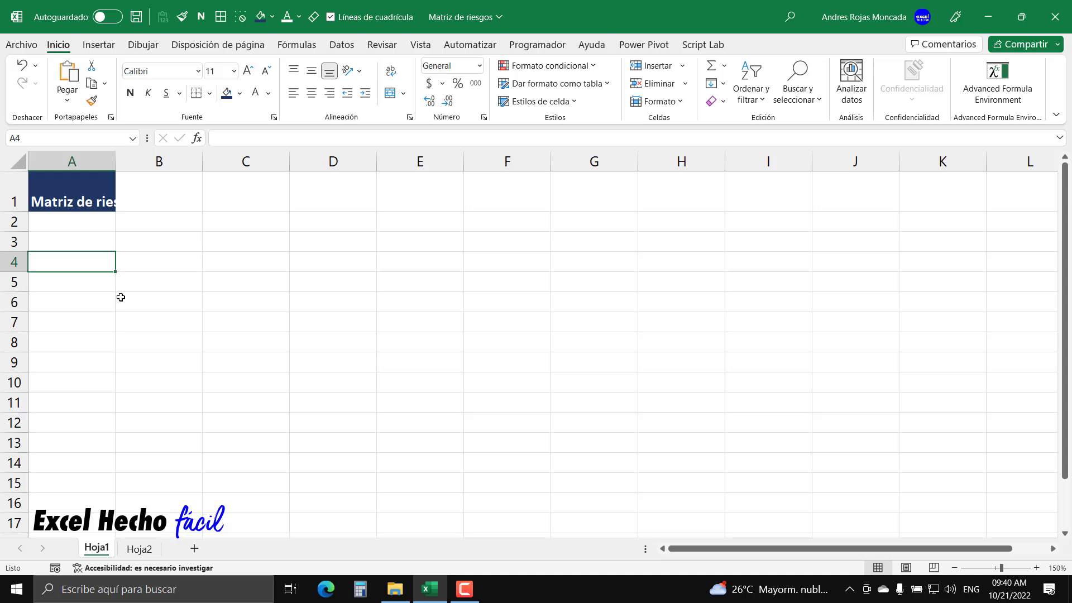
type("OP")
key("BackSpace")
key("BackSpace")
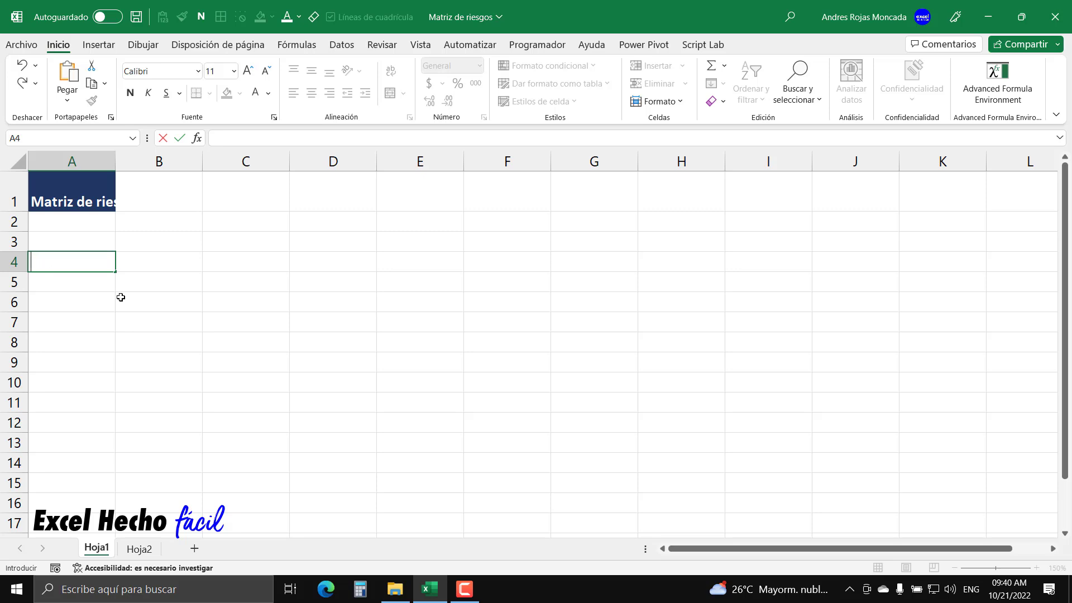
type("Proba")
type("bili")
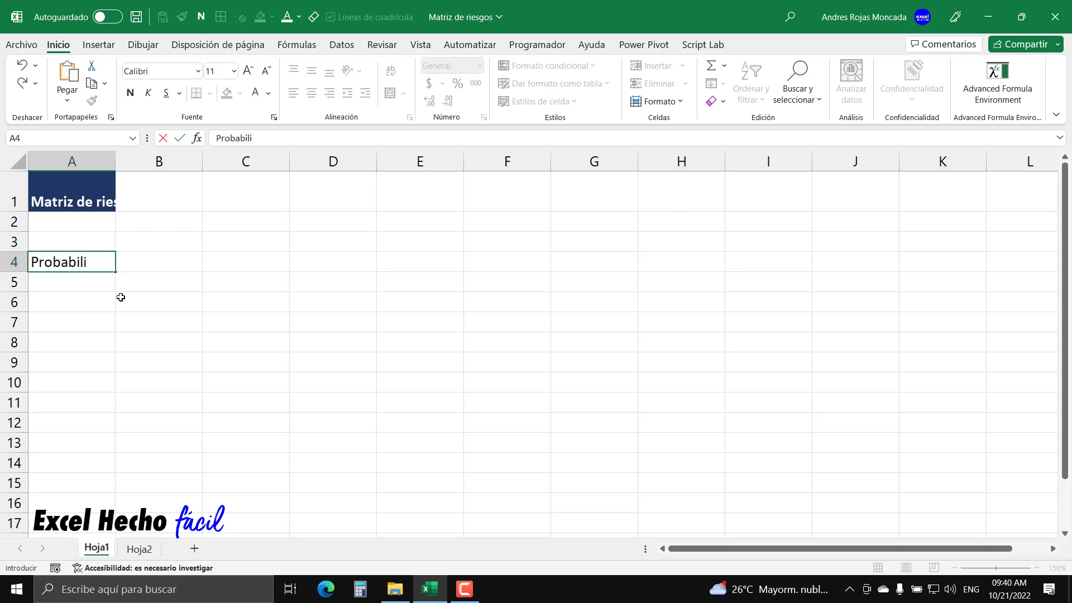
type("dad")
key("BackSpace")
key("BackSpace")
type("ad")
key("Return")
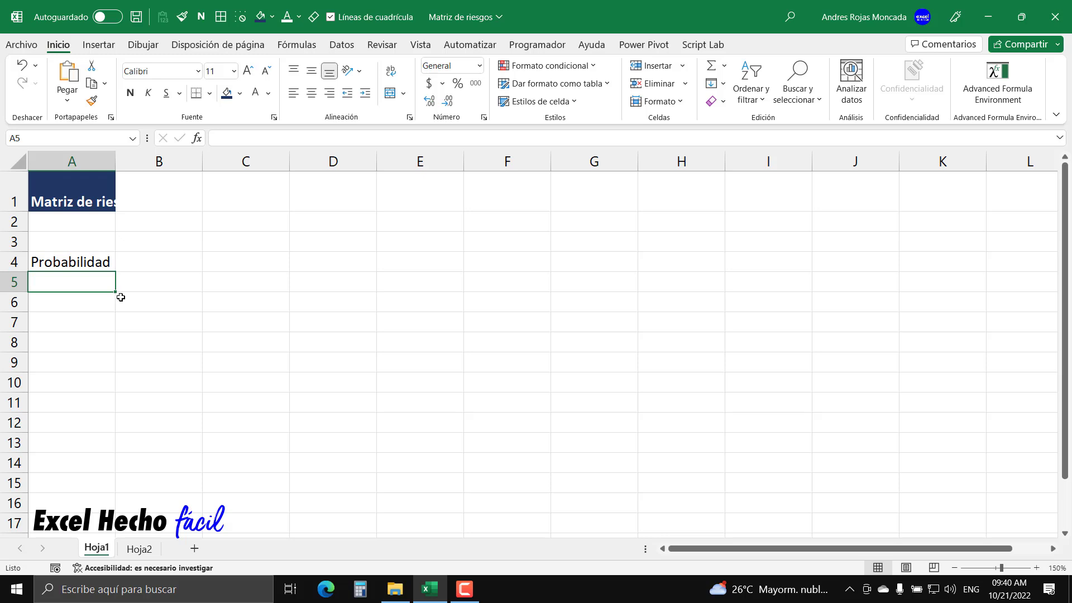
- Enter Muy alta, Alta, Media, Baja and Muy baja down A5:A9
type("Muy a")
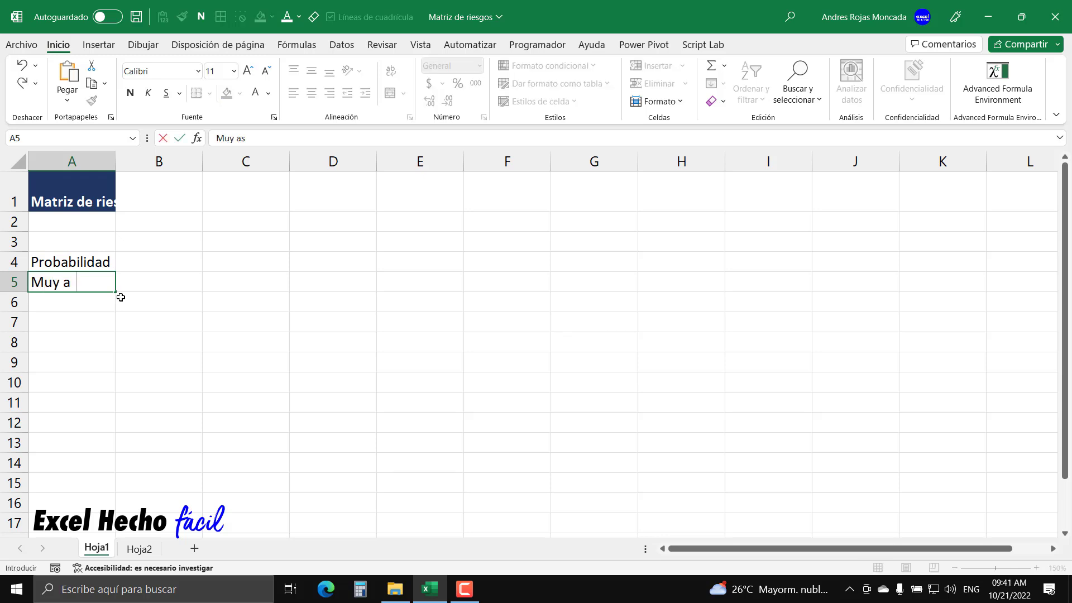
type("s")
key("BackSpace")
type("lta")
key("Return")
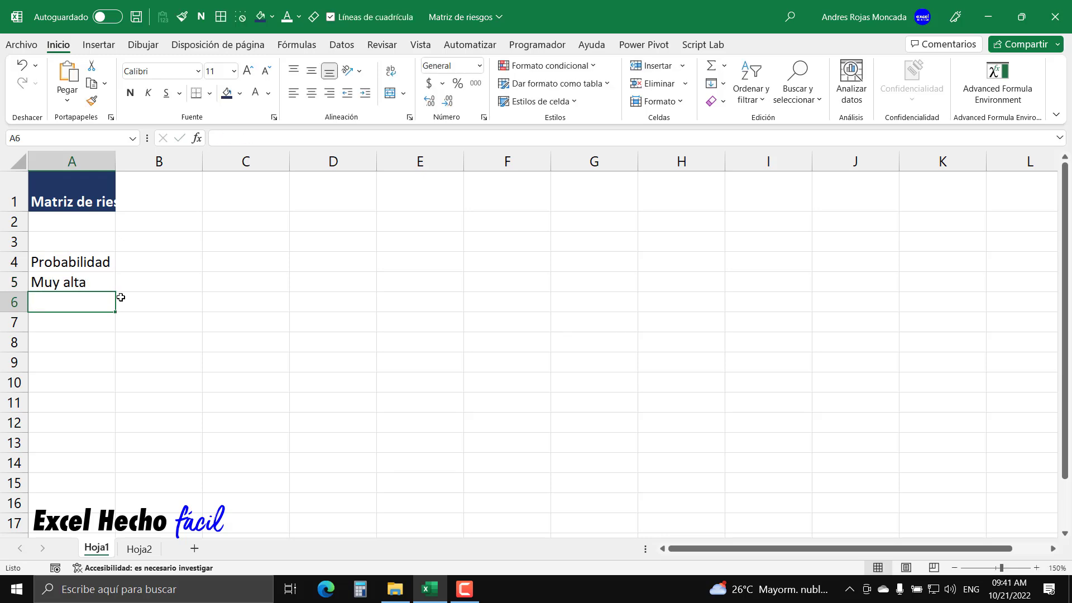
type("Alta")
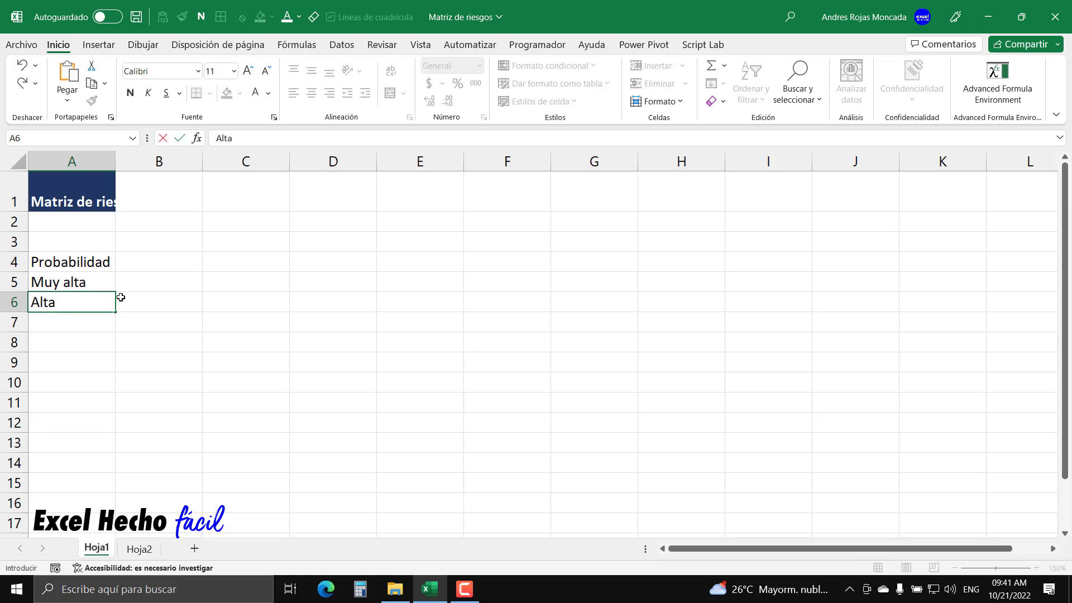
key("Return")
type("Me")
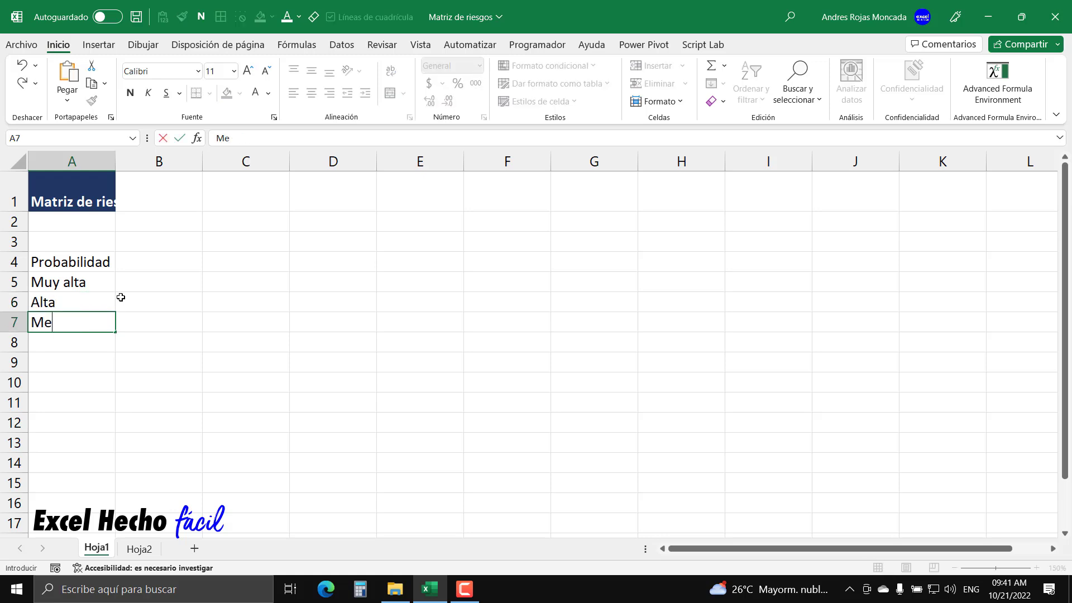
type("dia")
key("Return")
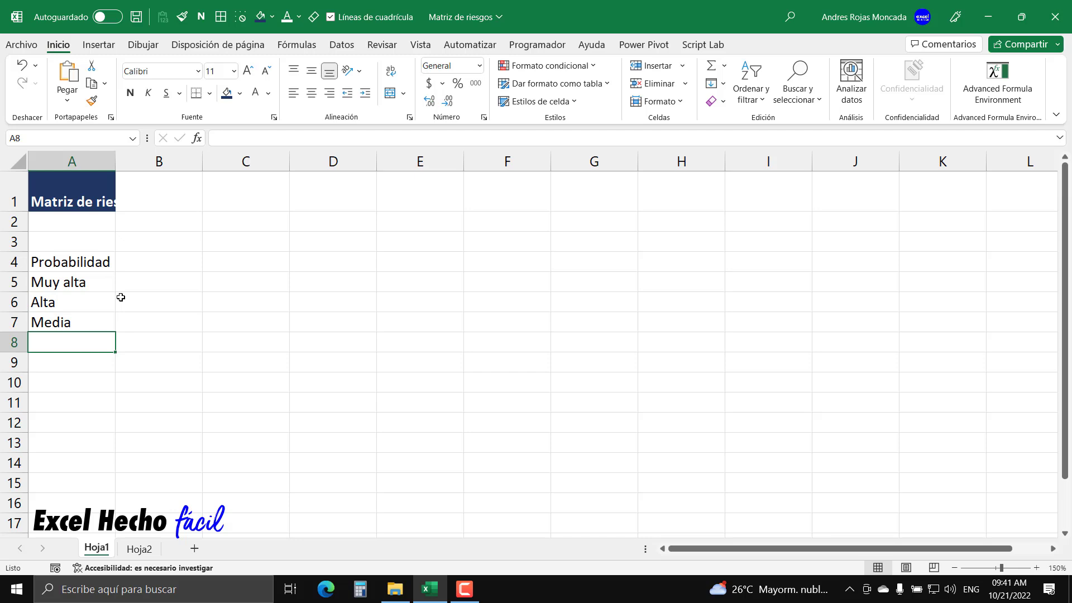
type("Baja")
key("Return")
type("M")
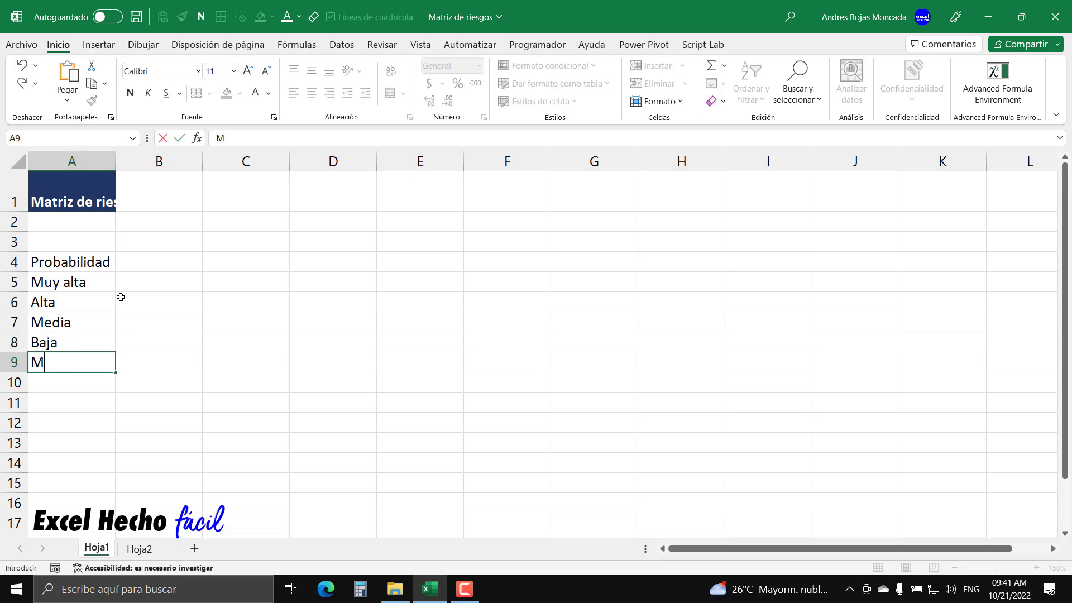
type("uy alt")
key("BackSpace")
key("BackSpace")
type("y")
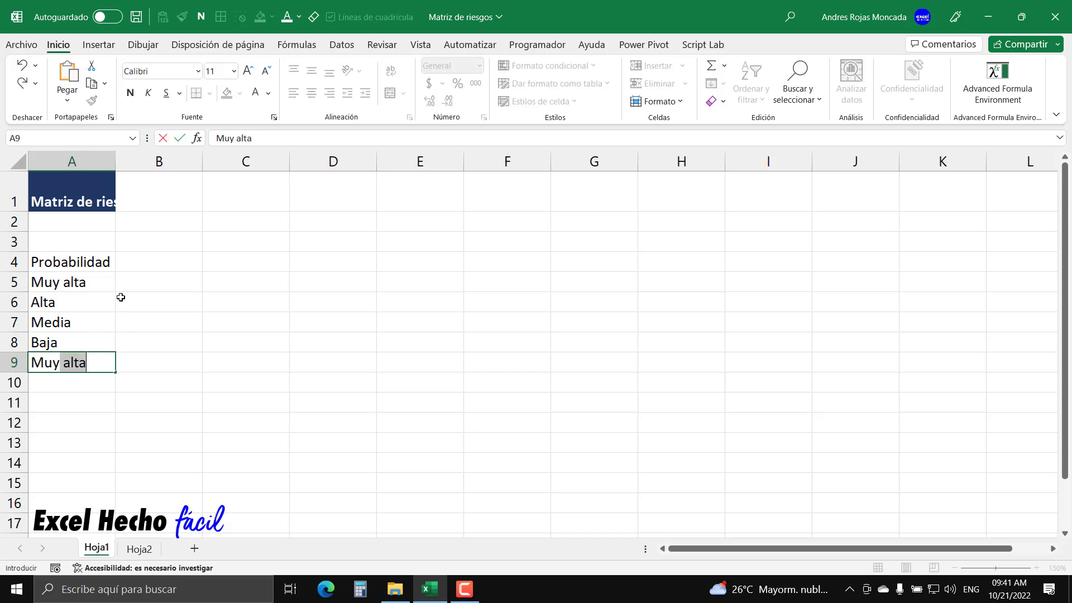
type(" baja")
key("Return")
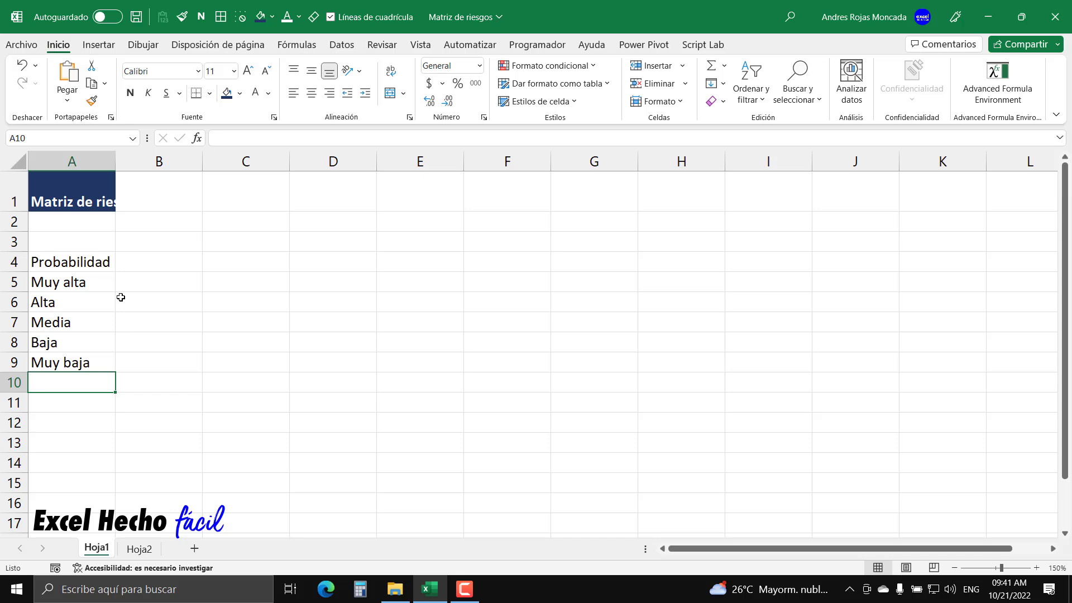
- Bold Probabilidad and merge it across A4:B4, left-aligned
left_click(102, 265)
left_click(131, 93)
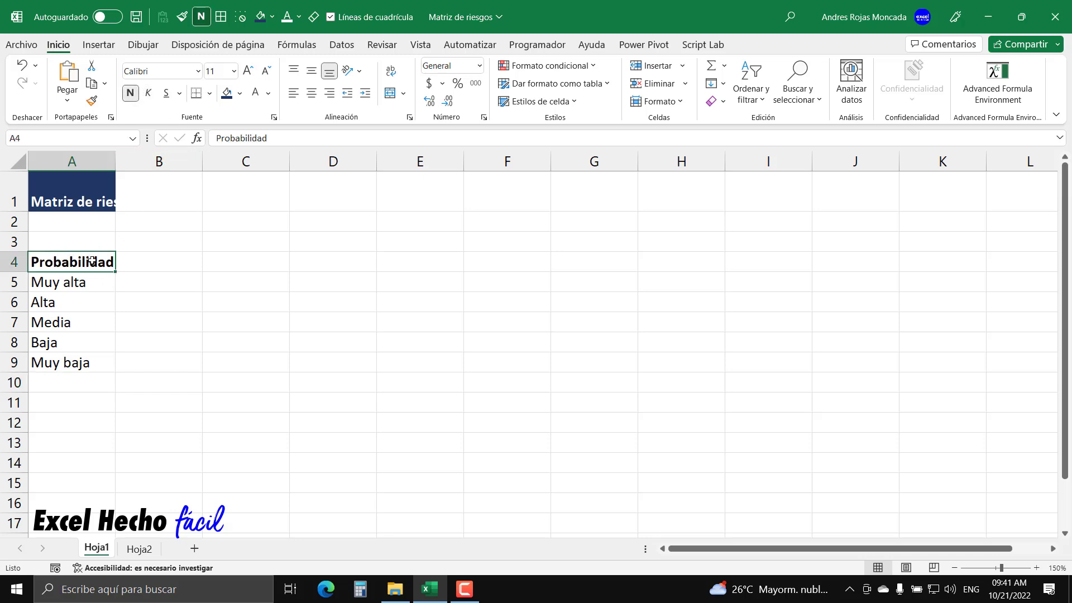
left_click_drag(91, 261, 146, 260)
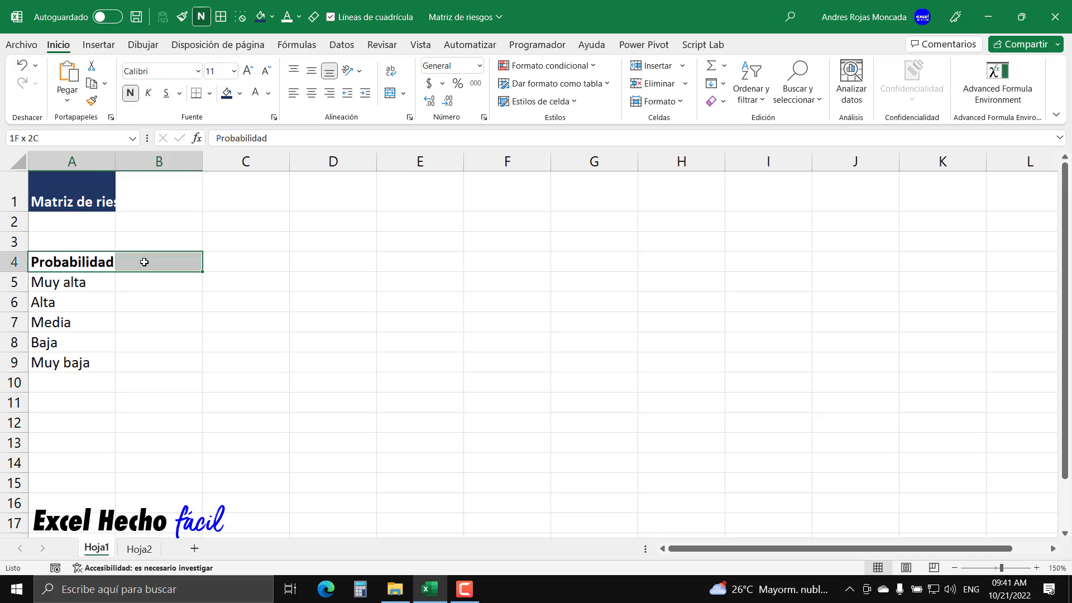
left_click(391, 93)
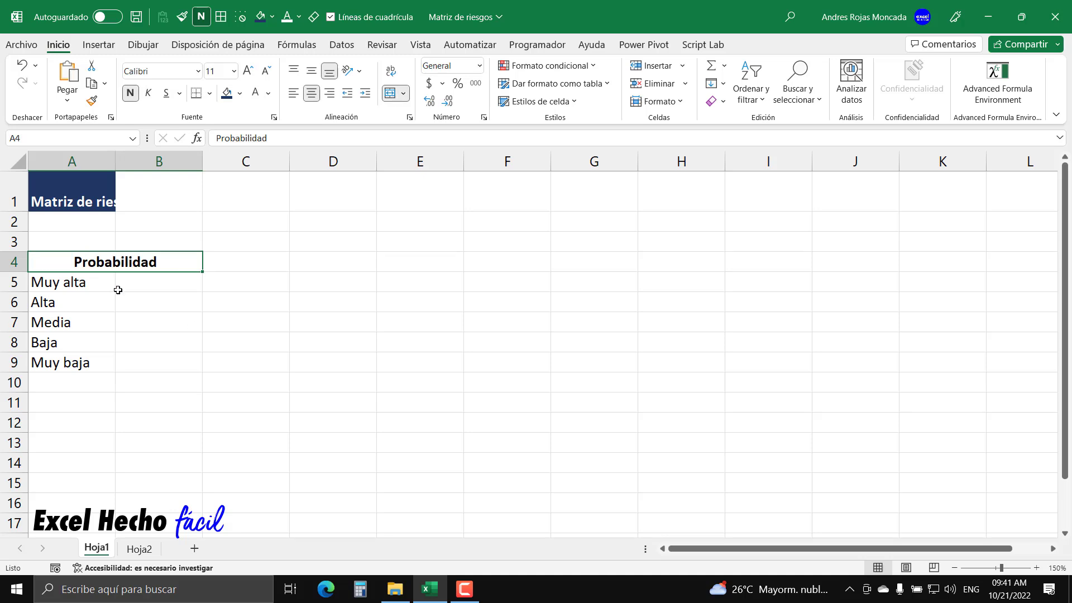
left_click(312, 94)
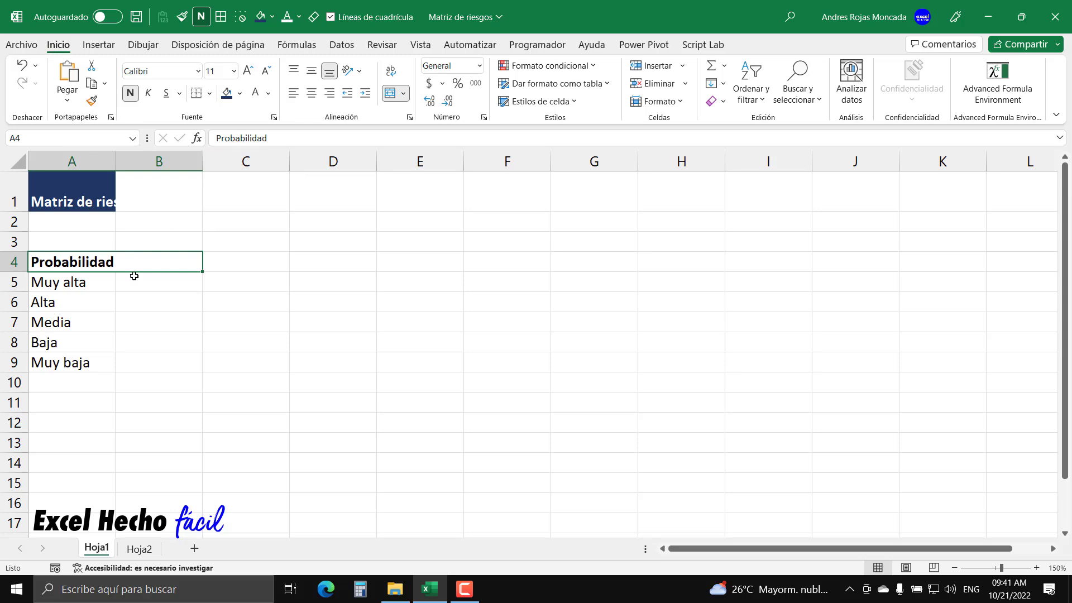
- Enter scores 5, 4, 3, 2, 1 in B5:B9 and centre them
left_click(133, 286)
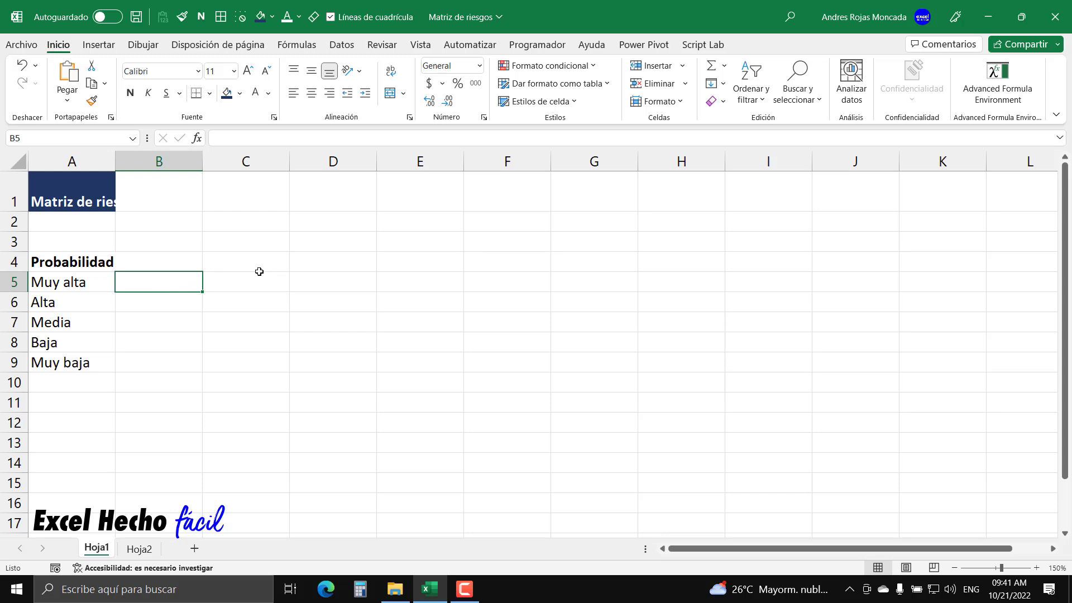
type("5")
key("Return")
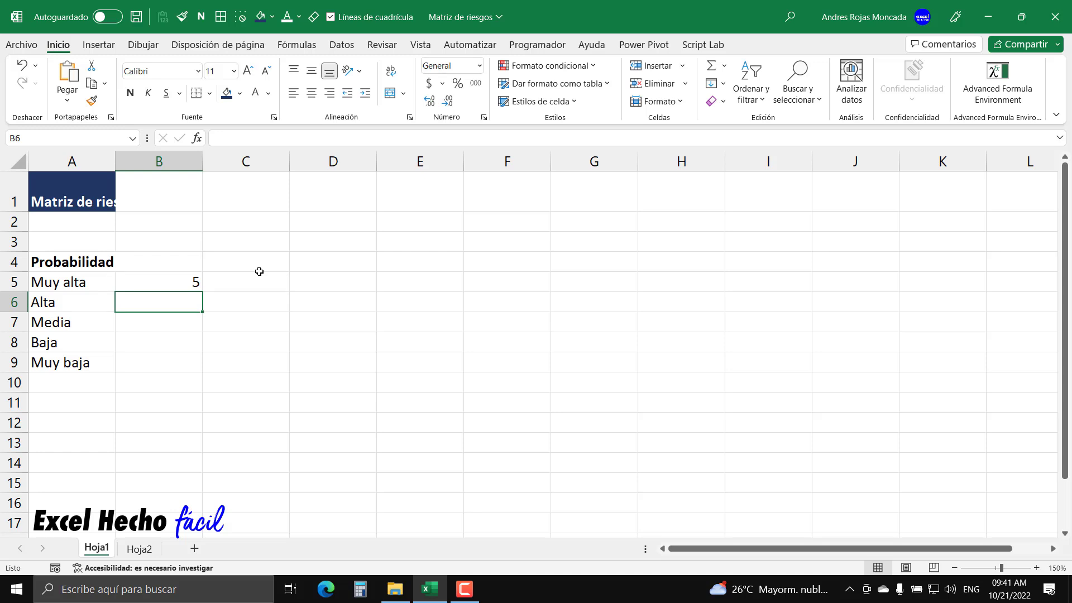
type("4")
key("Return")
type("3")
key("Return")
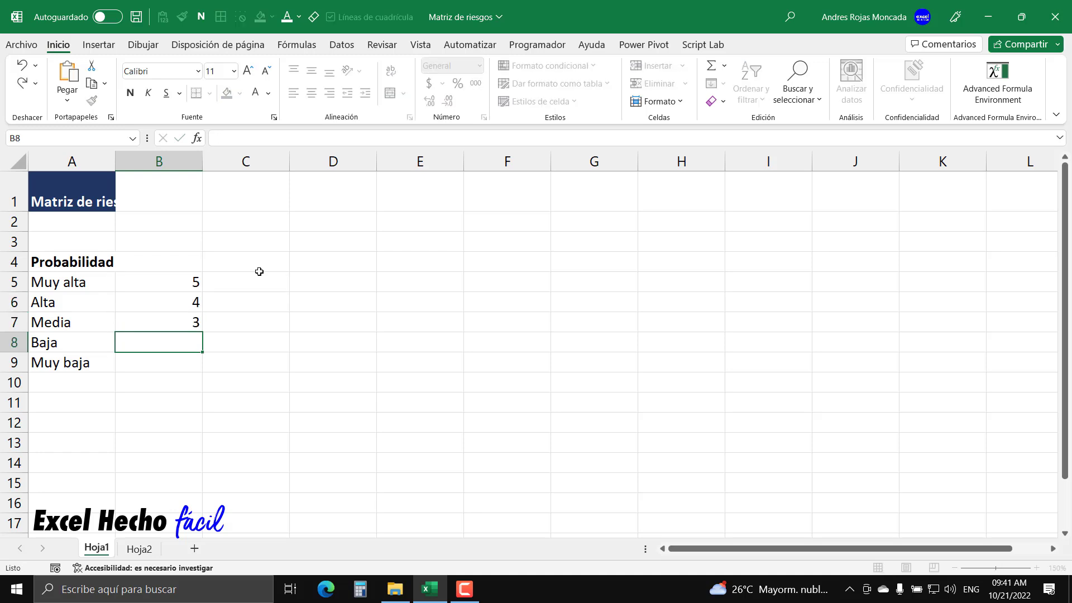
type("2")
key("Return")
type("1")
key("Return")
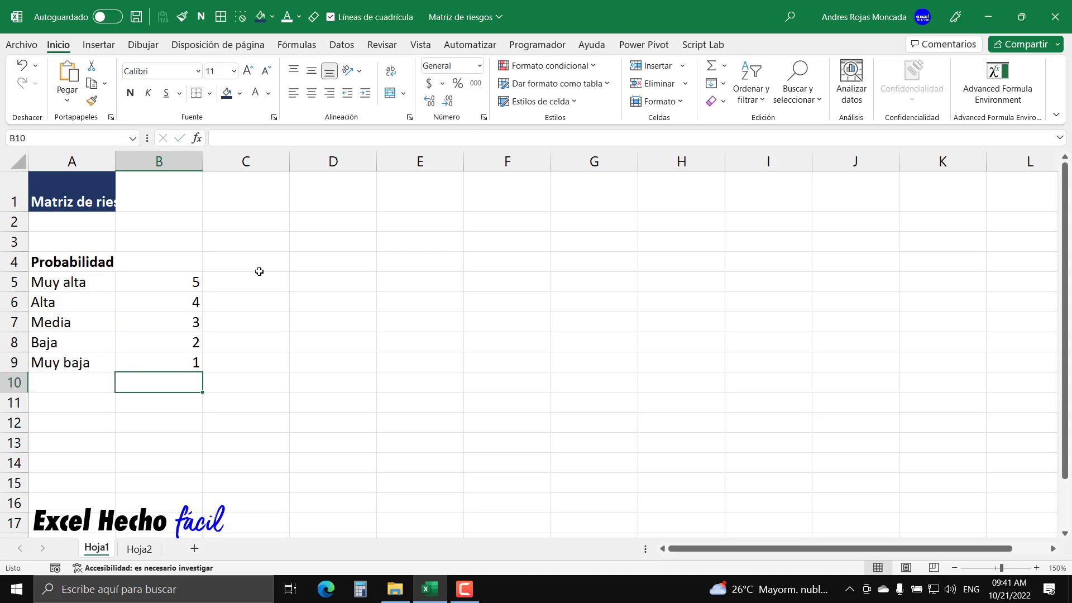
left_click_drag(191, 284, 191, 358)
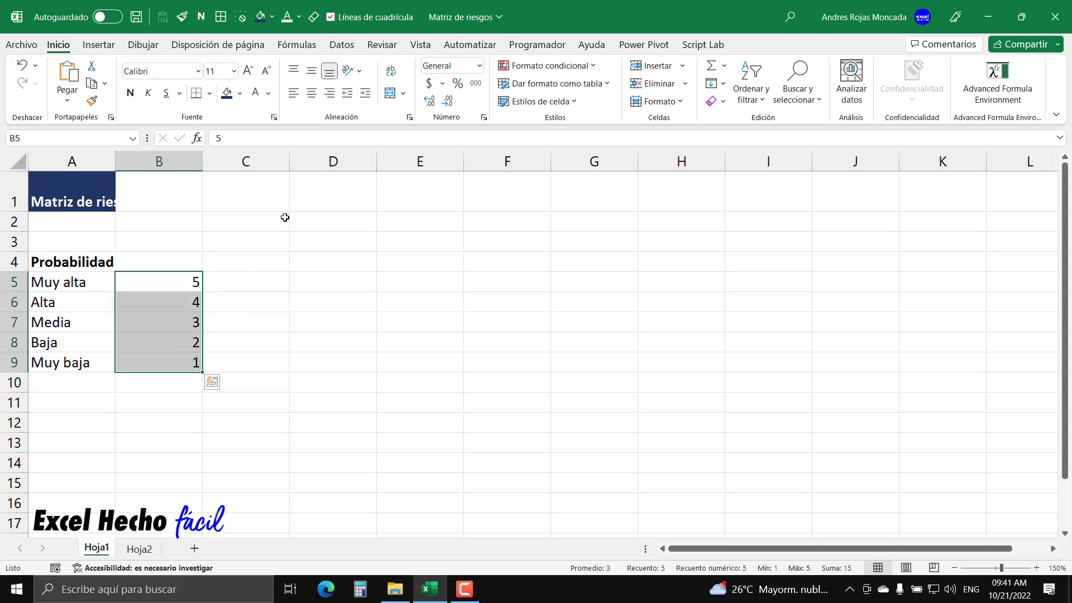
left_click(312, 93)
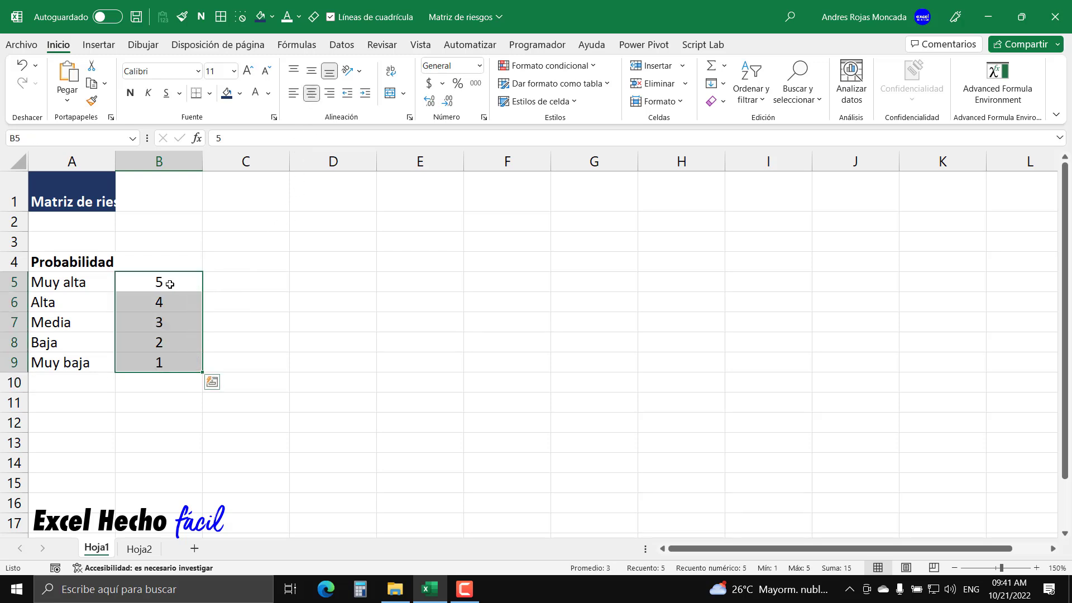
- Set column B width to 5 and widen column A to fit the labels
left_click_drag(201, 160, 151, 165)
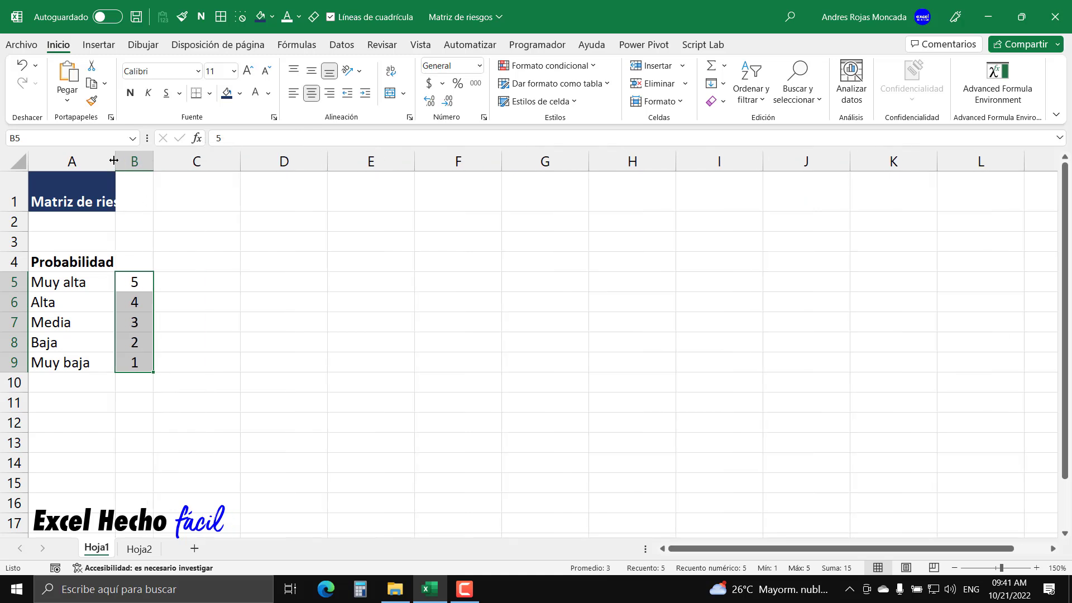
left_click(134, 161)
right_click(133, 165)
left_click(160, 388)
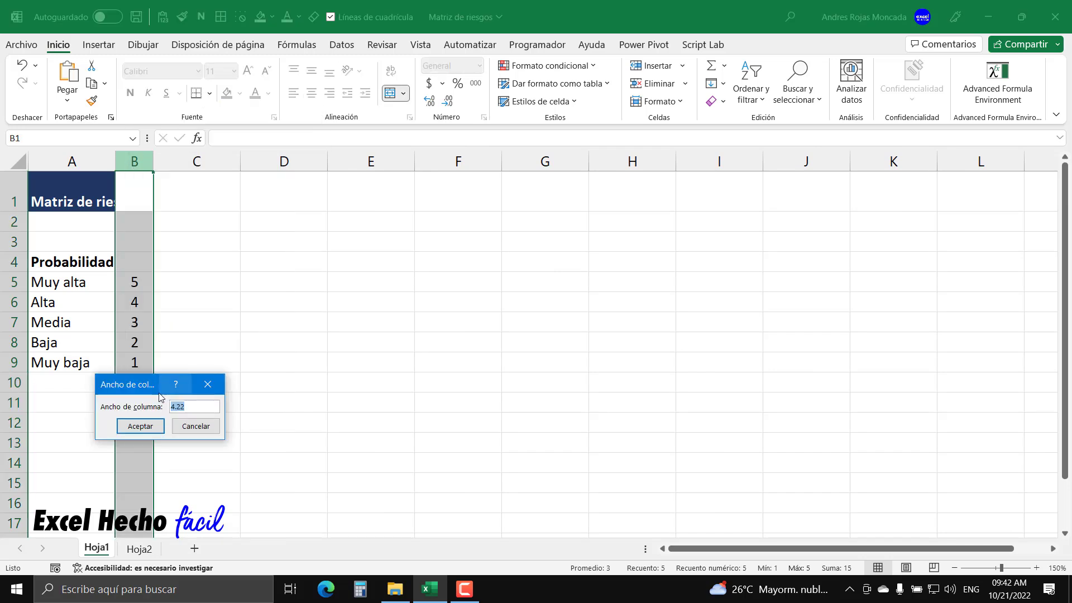
type("5")
key("Return")
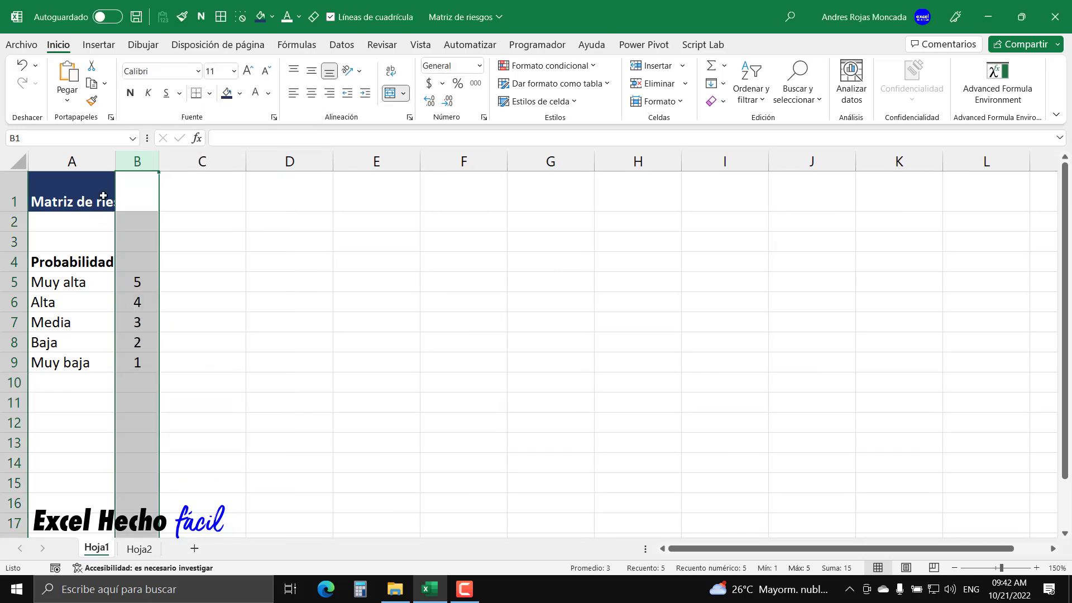
left_click_drag(115, 161, 120, 161)
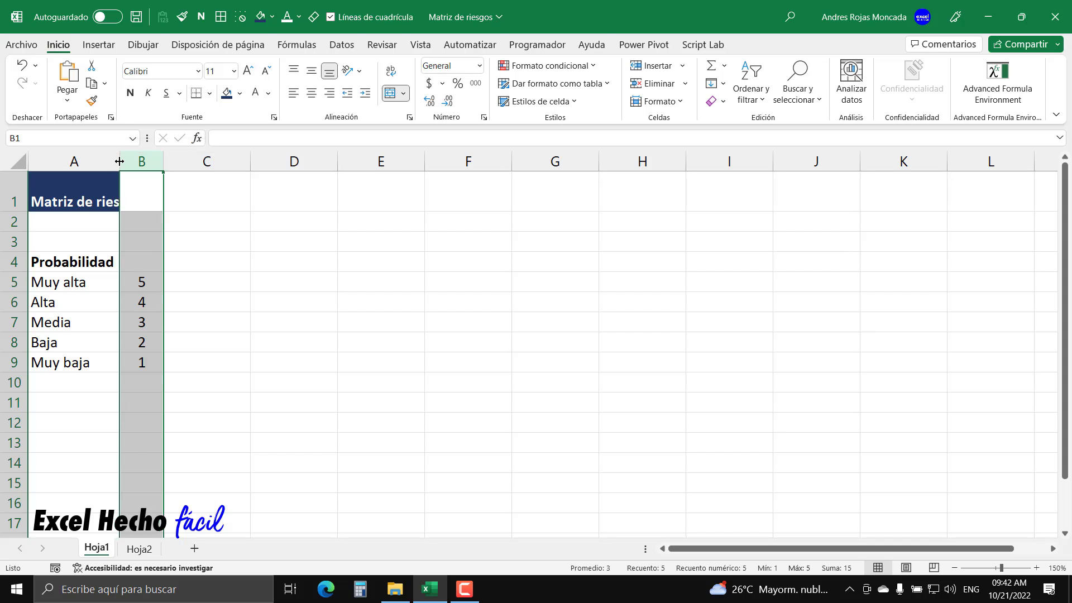
left_click_drag(89, 282, 94, 373)
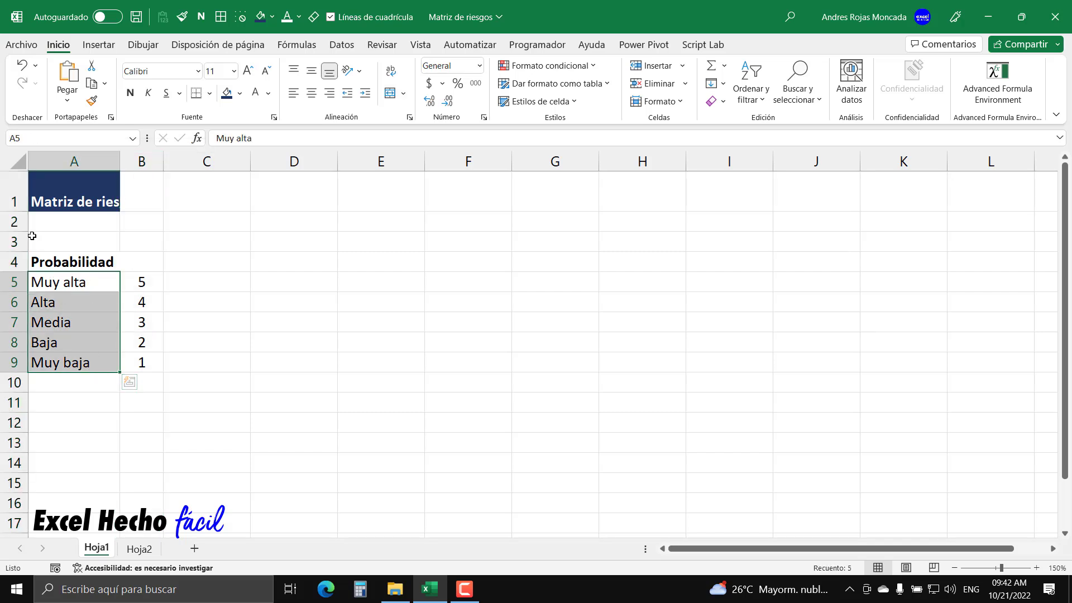
left_click_drag(69, 224, 69, 246)
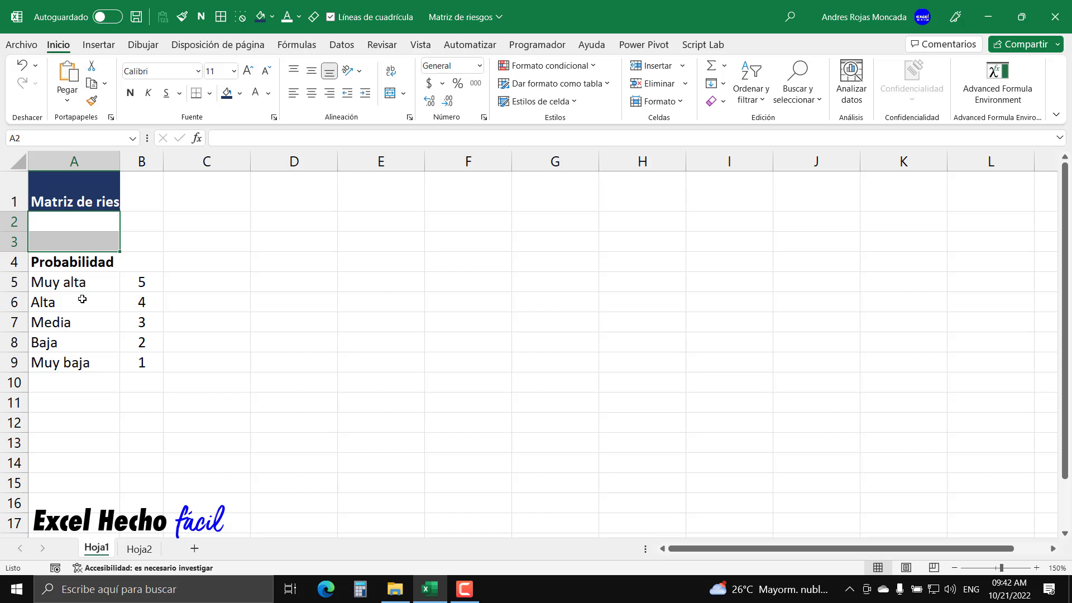
- Enter the heading 'Consecuencia' in cell C2
left_click(215, 223)
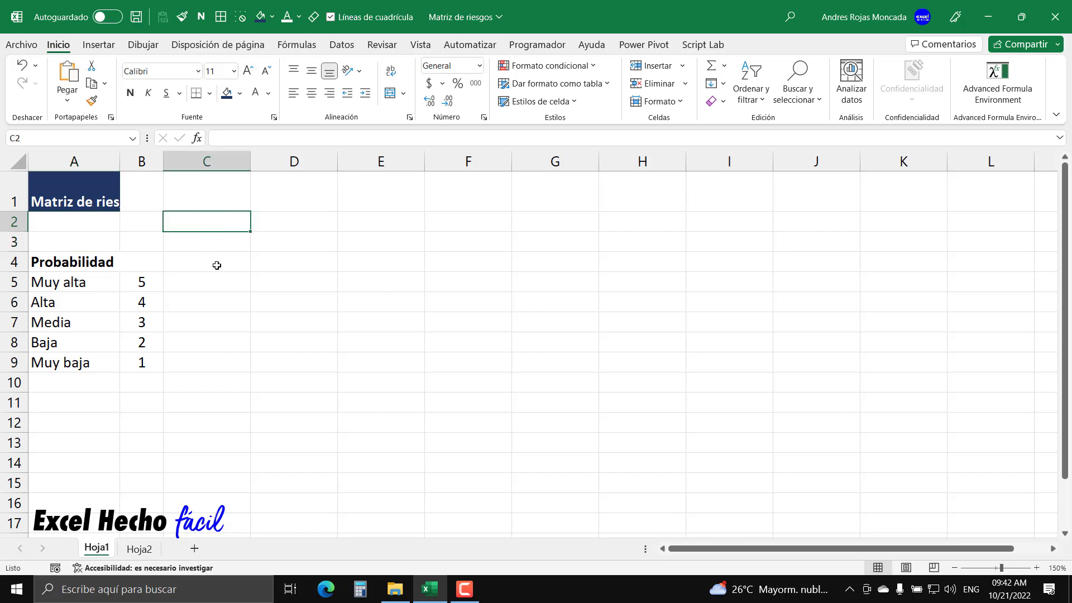
type("Conse")
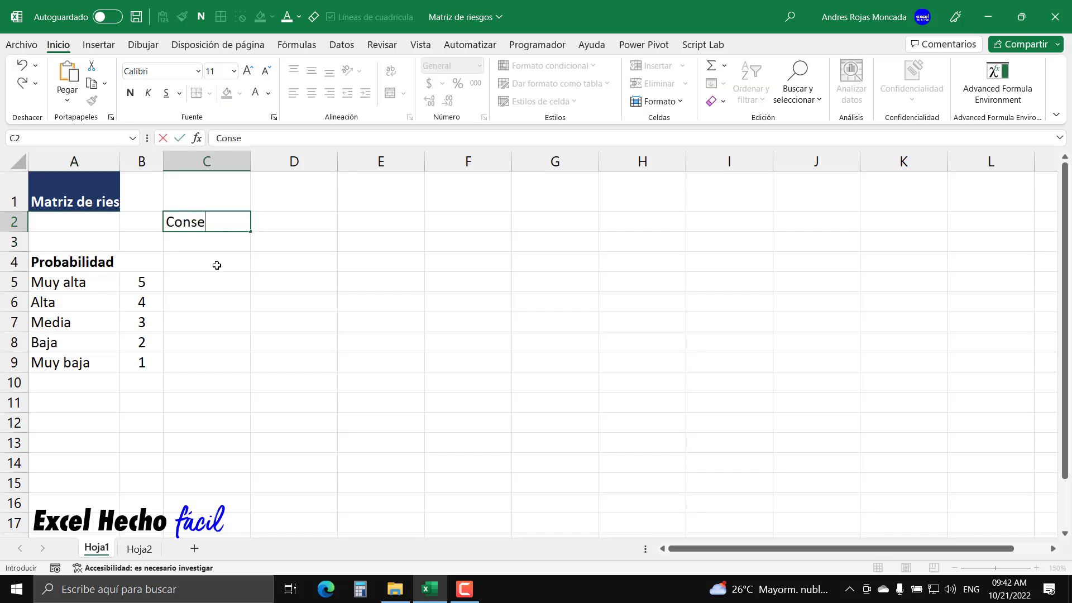
type("cuencia")
key("Return")
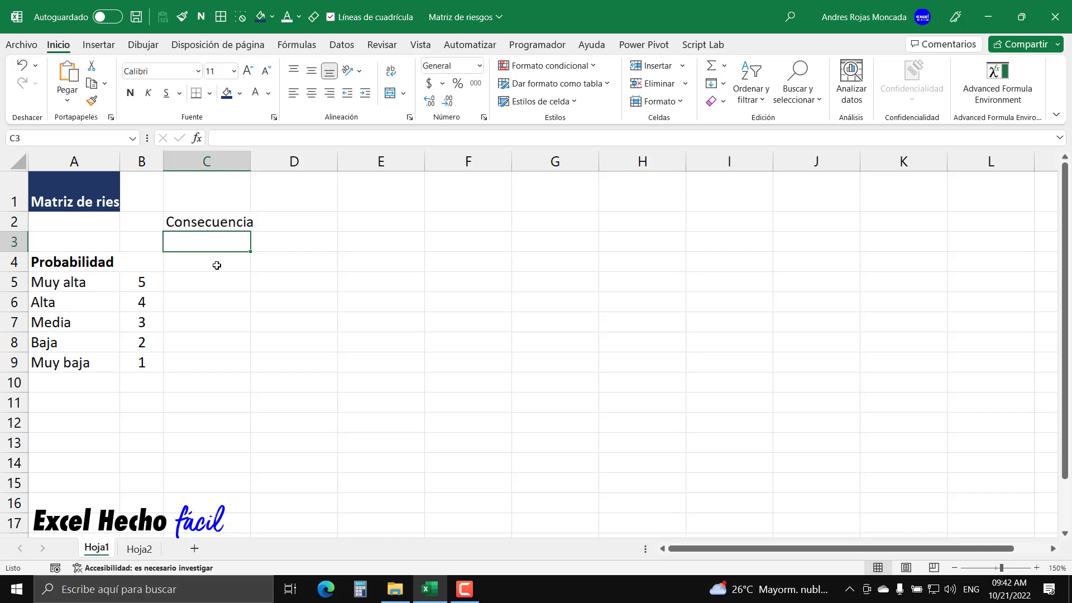
- Enter Minima, Menor, Moderada, Mayor and Maxima across C3:G3
type("Minimo")
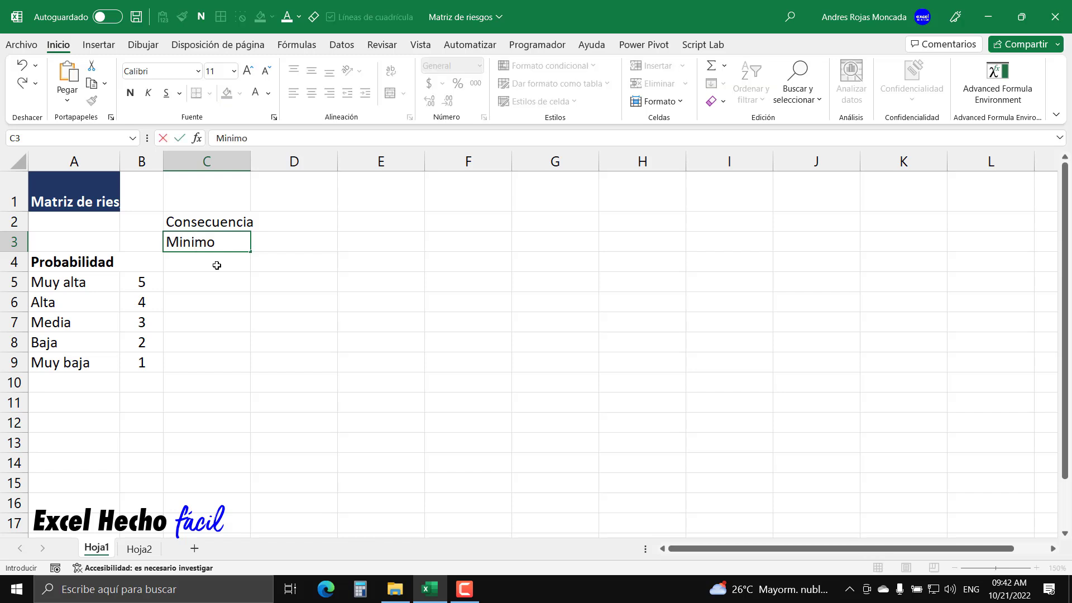
key("BackSpace")
type("a")
key("Tab")
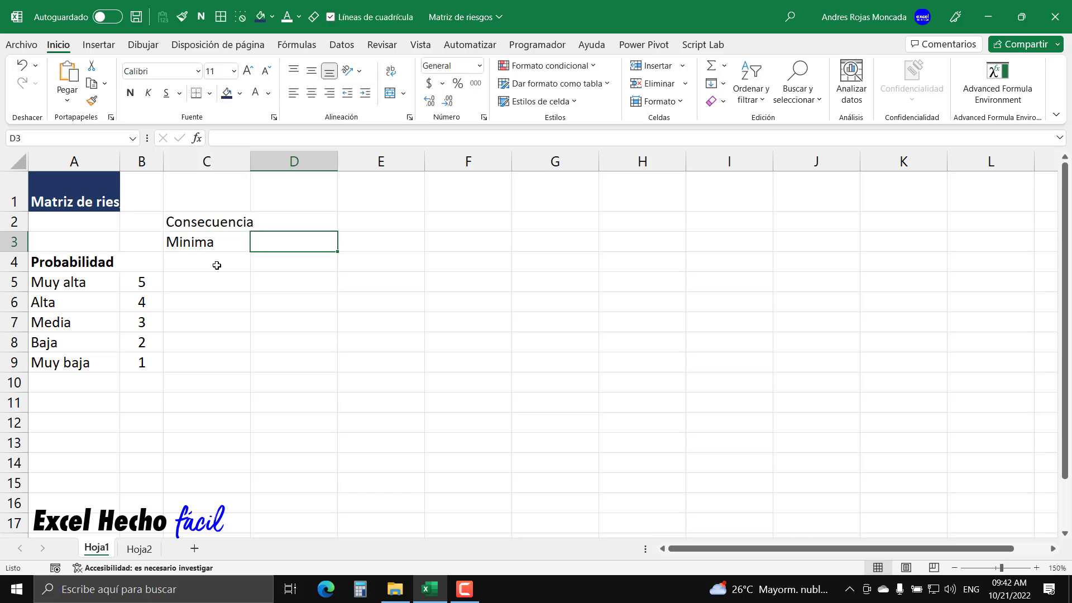
type("Menor")
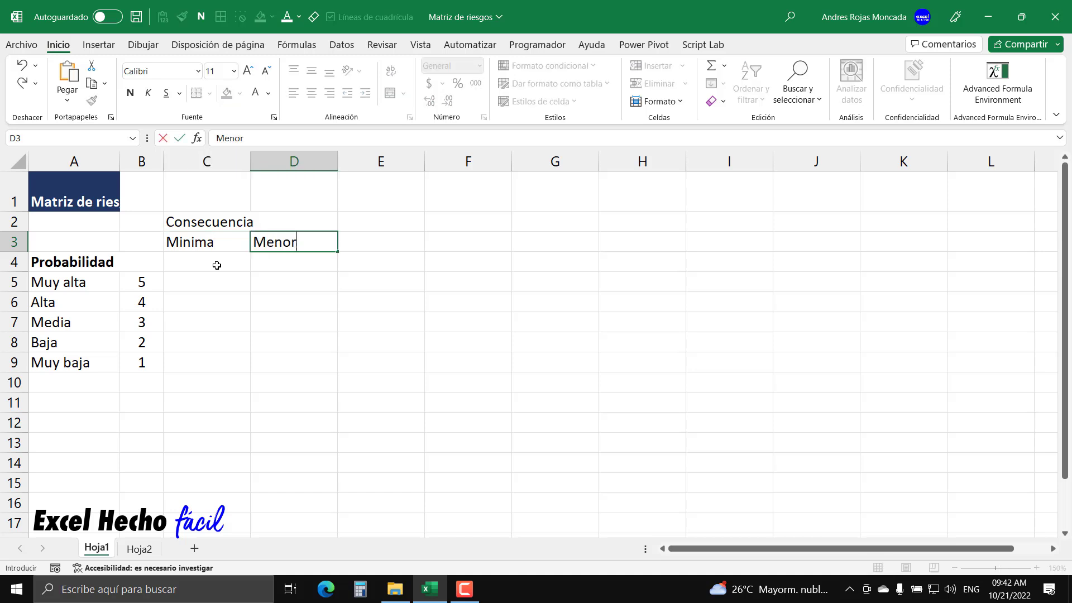
key("Tab")
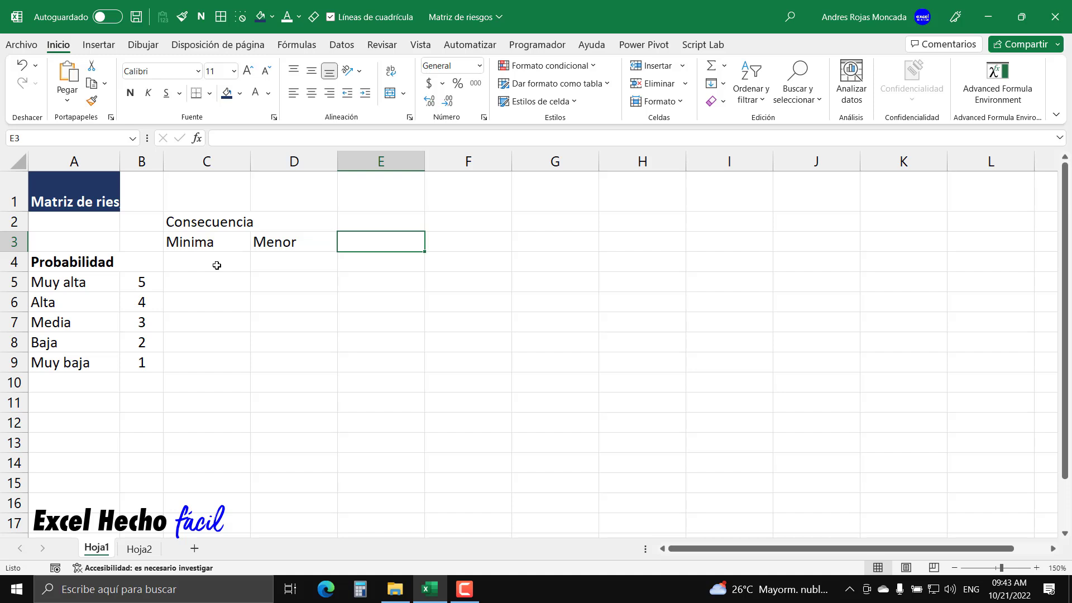
type("Moderad")
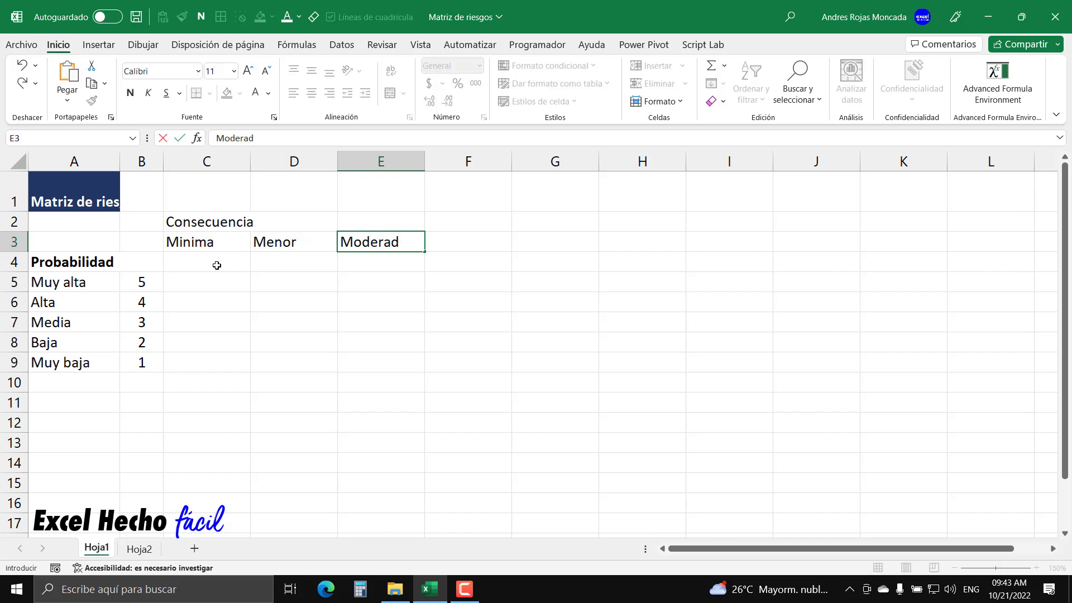
type("a")
key("Tab")
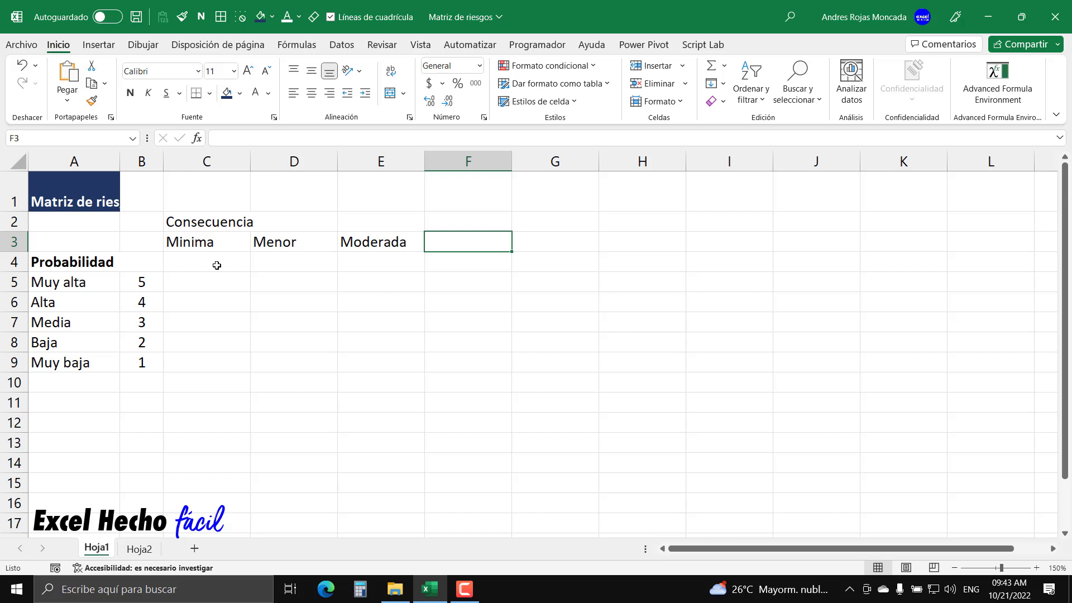
type("Ma")
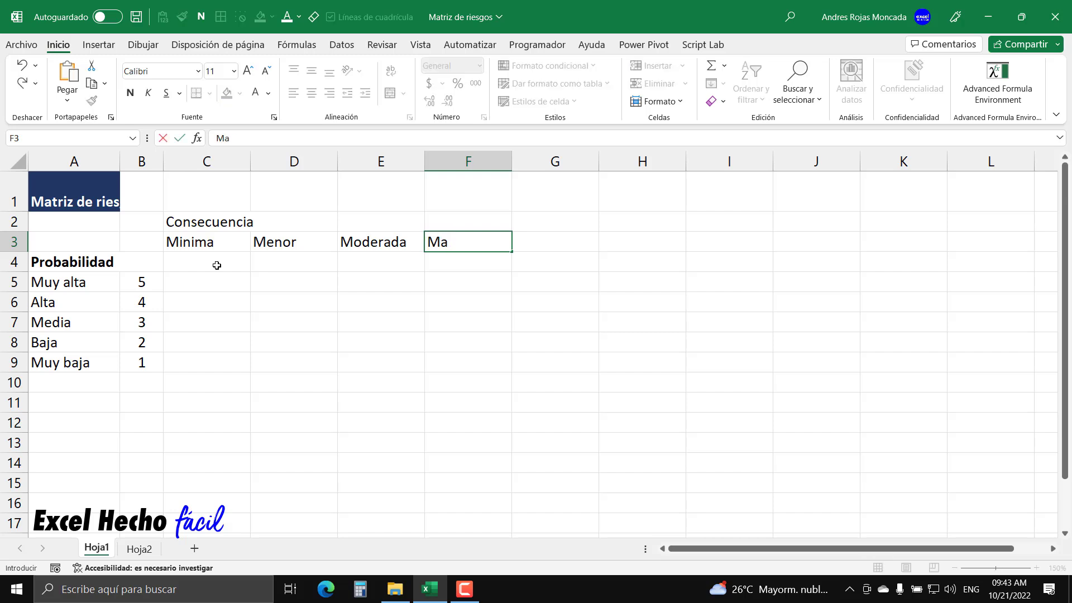
type("yot")
key("BackSpace")
type("r")
key("Tab")
type("Ma")
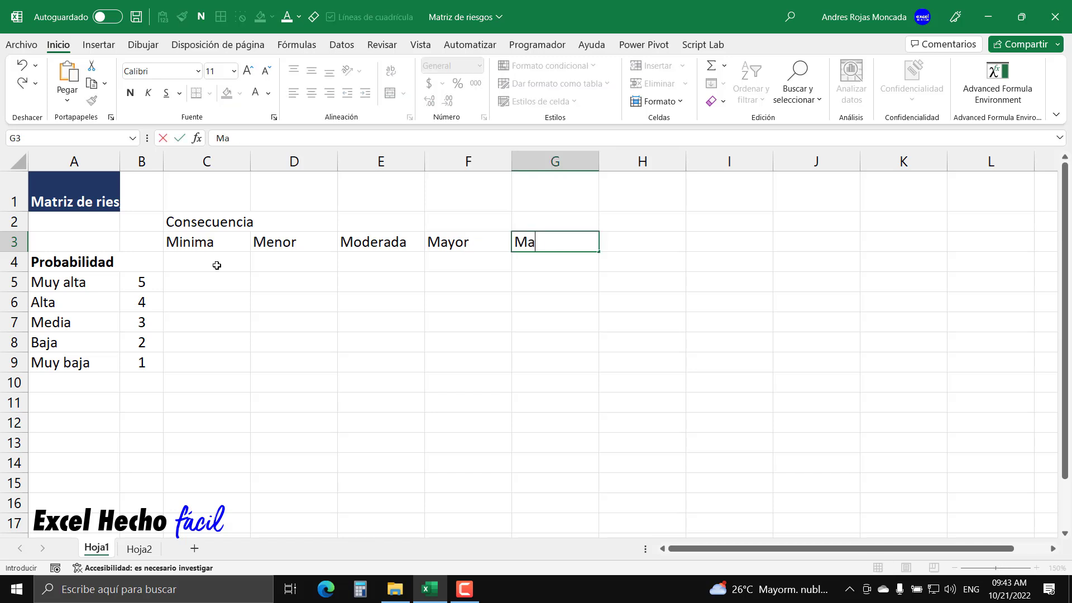
type("xima")
key("Return")
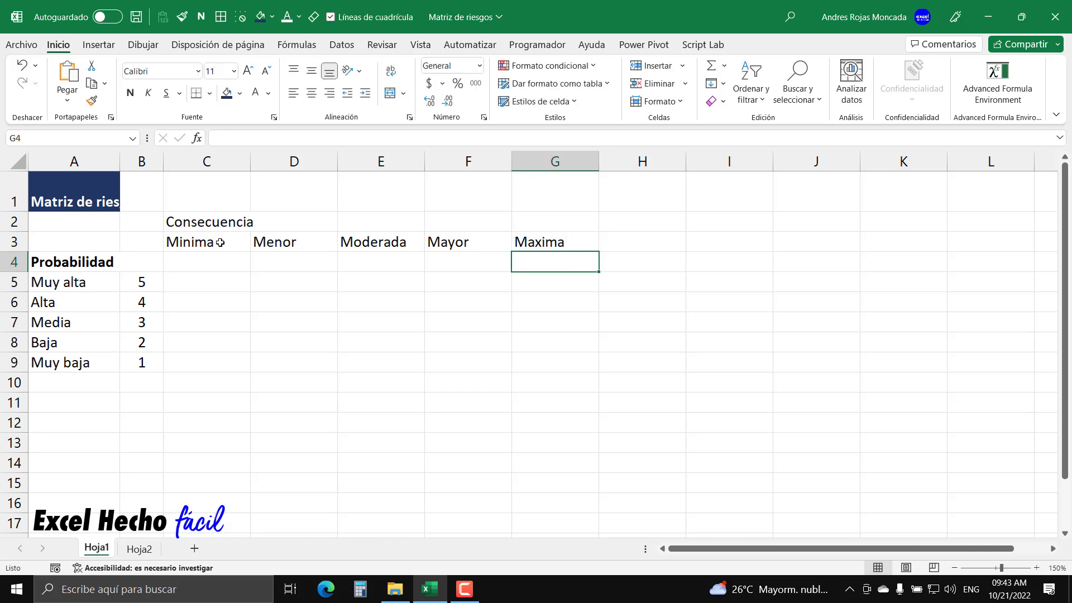
- Merge and centre Consecuencia over C2:G2, and bold it, C3:G3 and A5:A9
left_click_drag(218, 222, 562, 221)
left_click(391, 94)
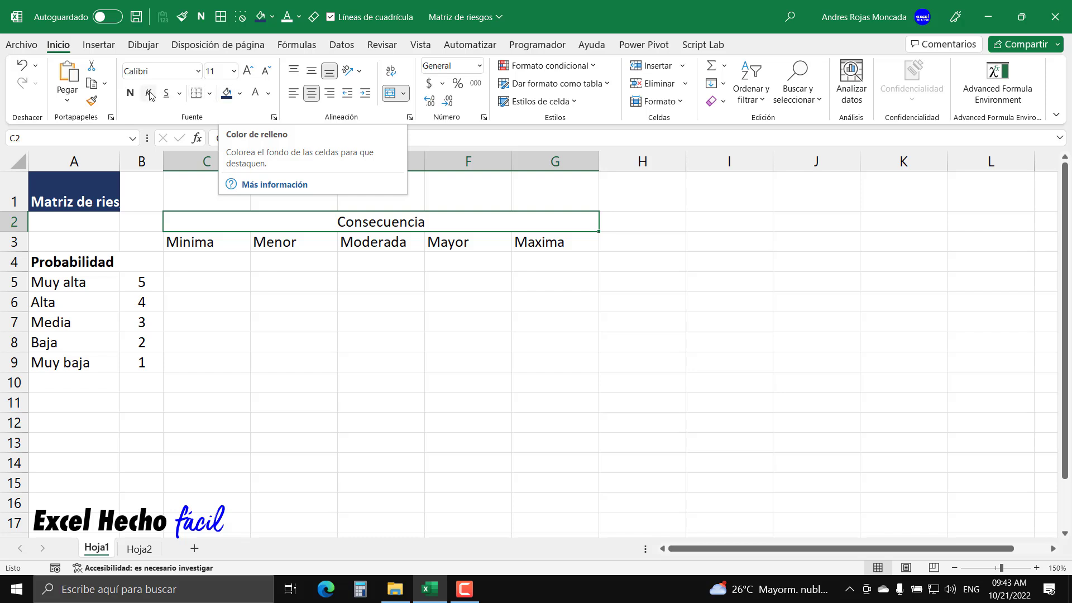
left_click(130, 92)
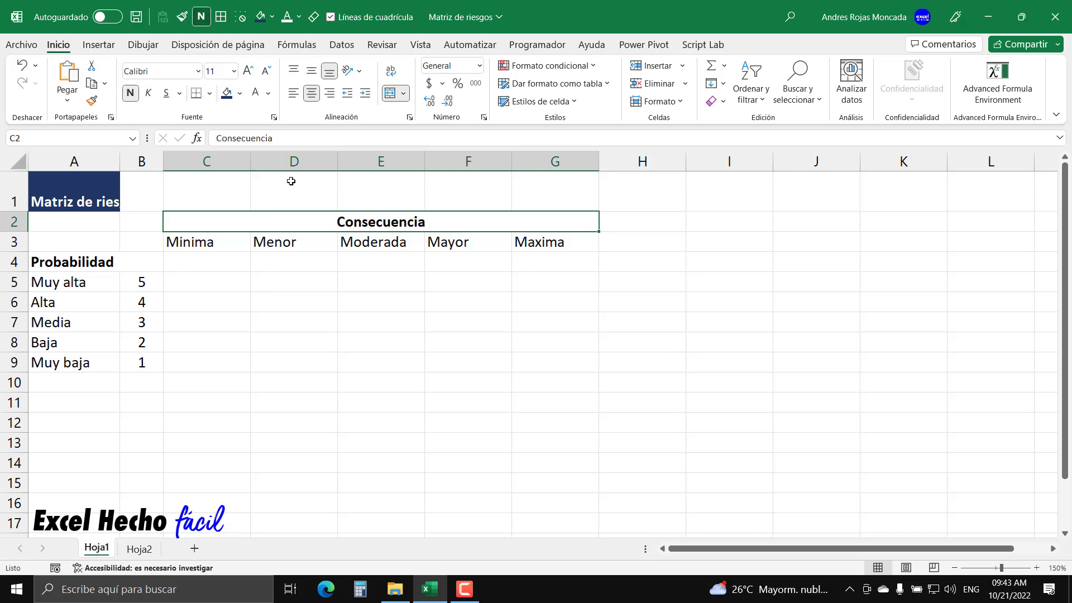
left_click_drag(205, 241, 558, 241)
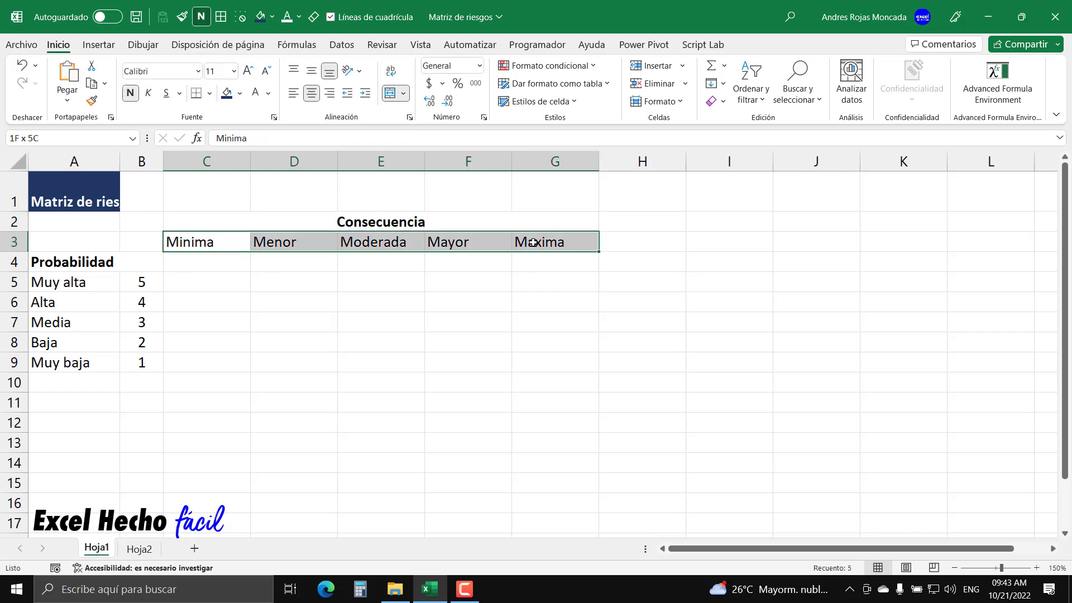
left_click(132, 95)
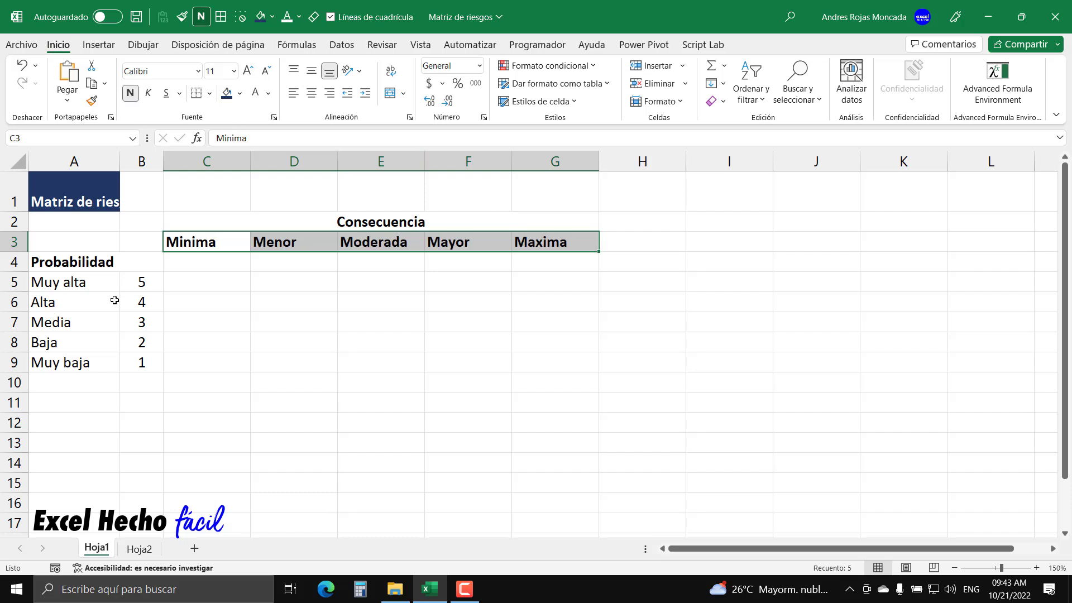
left_click_drag(102, 287, 89, 363)
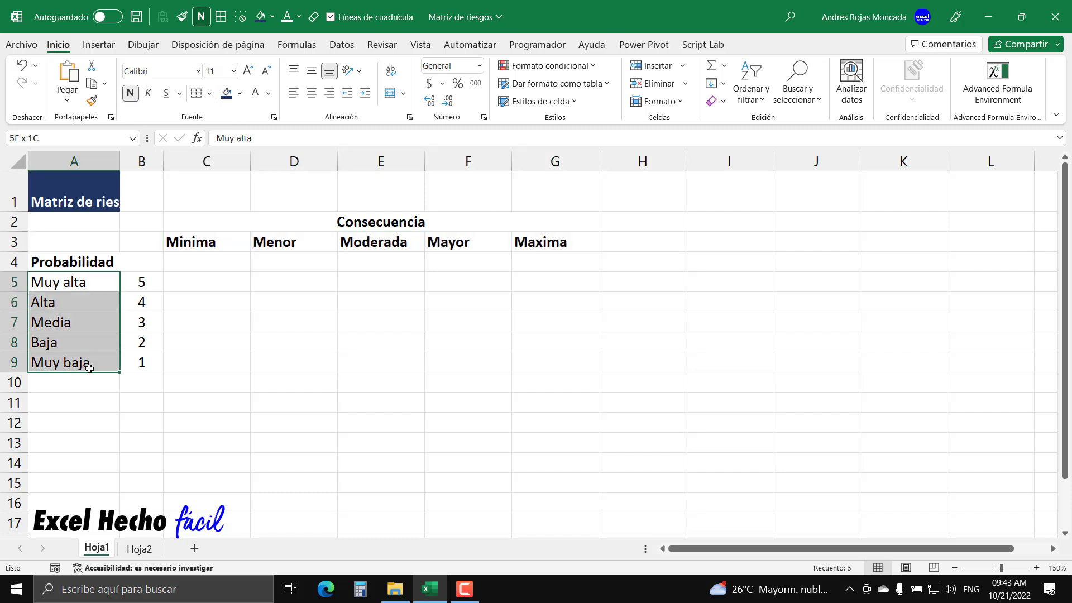
left_click(130, 94)
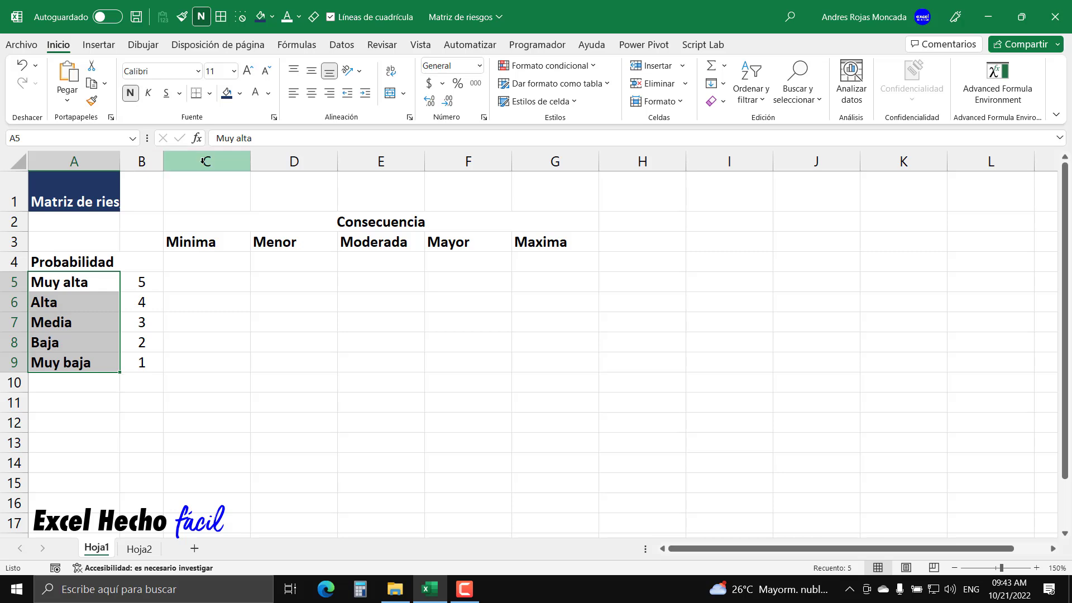
- Autofit columns C to G, then widen columns C and E slightly
left_click_drag(207, 162, 519, 167)
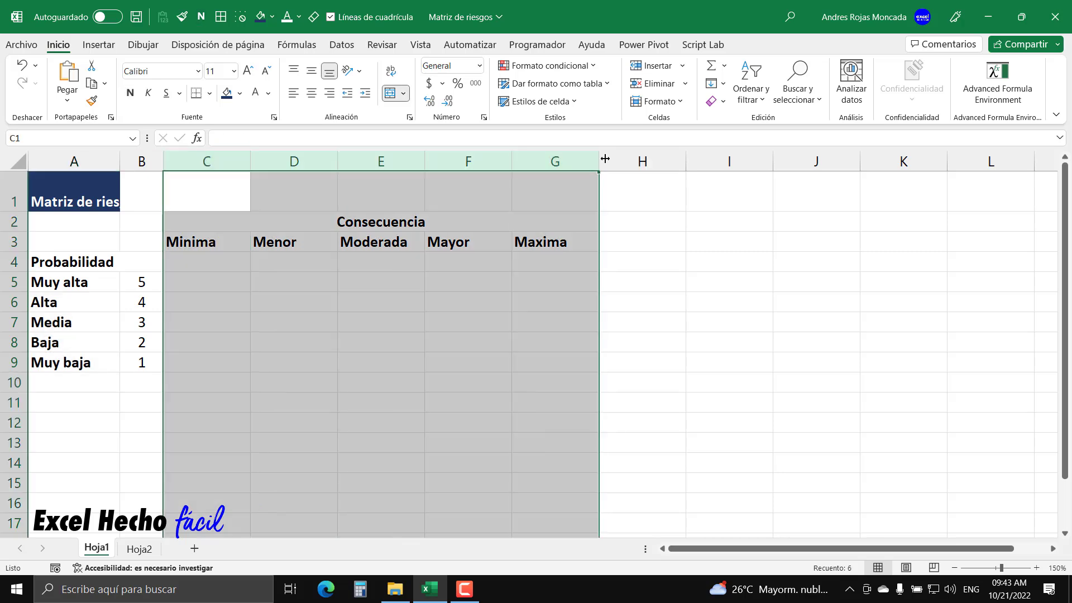
double_click(599, 160)
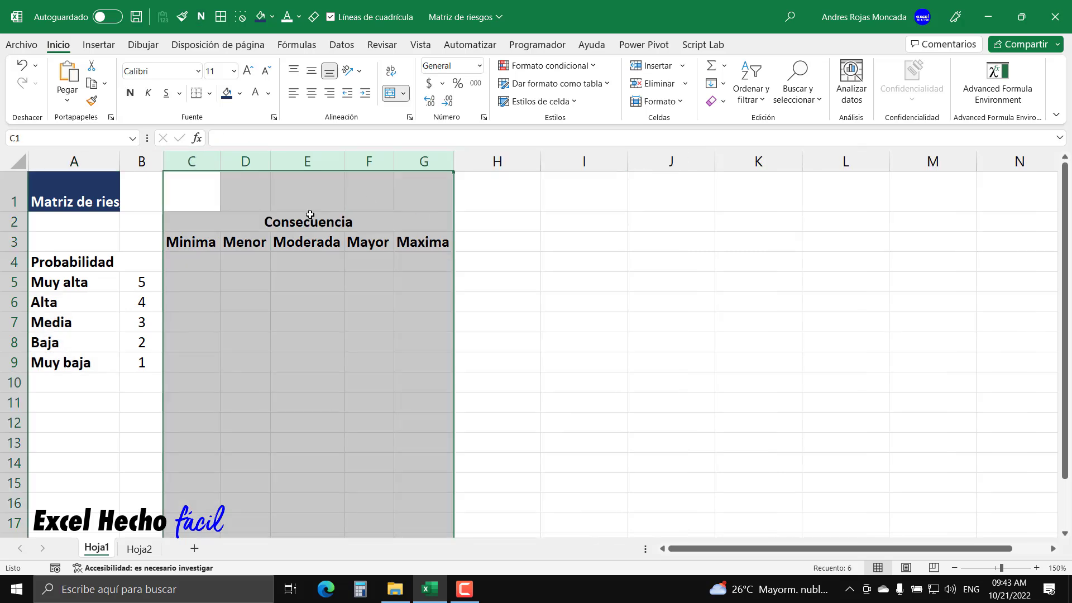
left_click(209, 242)
left_click_drag(221, 164, 279, 162)
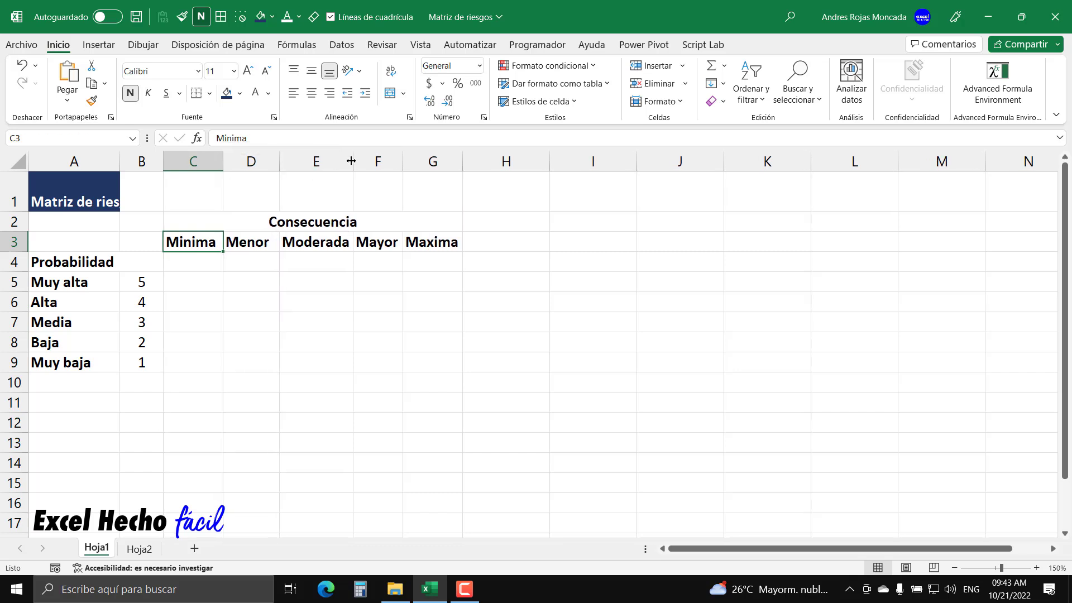
left_click_drag(354, 161, 485, 161)
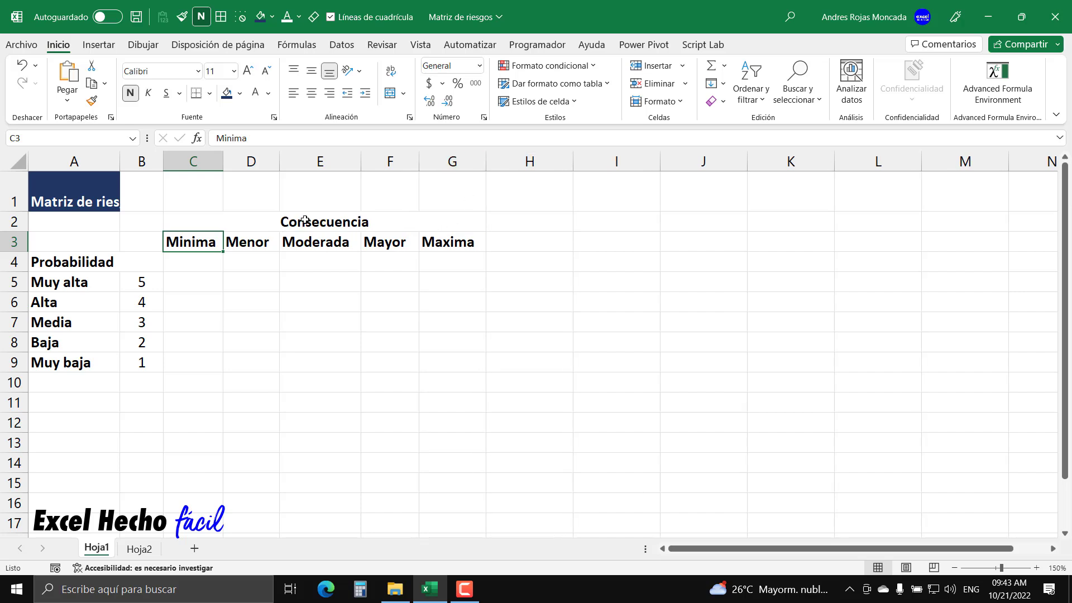
- Merge and centre the title across A1:G1 at font size 25
left_click_drag(62, 193, 461, 193)
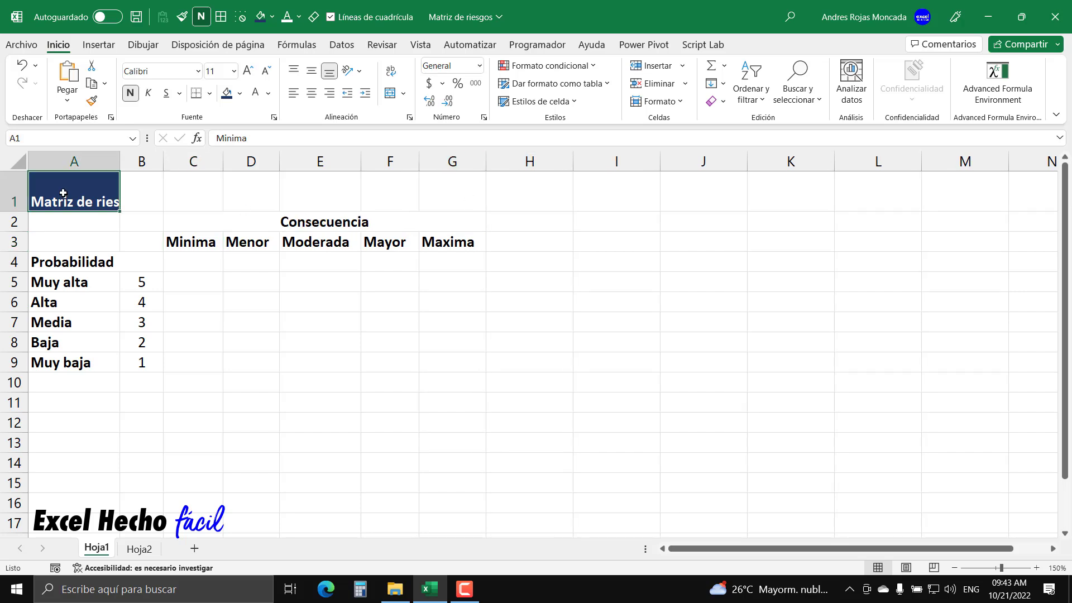
left_click(391, 93)
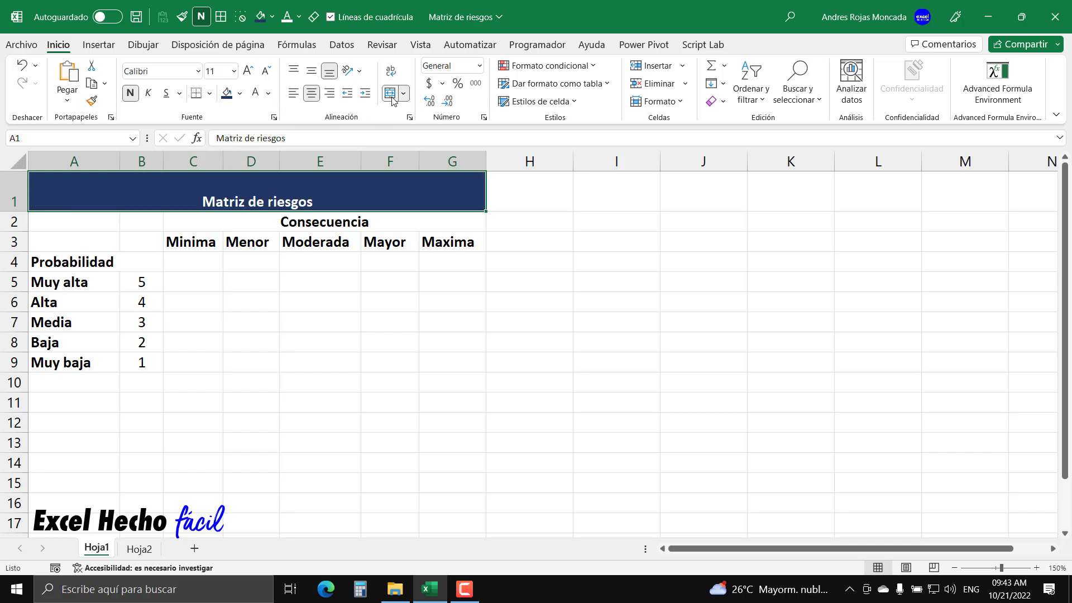
left_click(216, 76)
type("25")
key("Return")
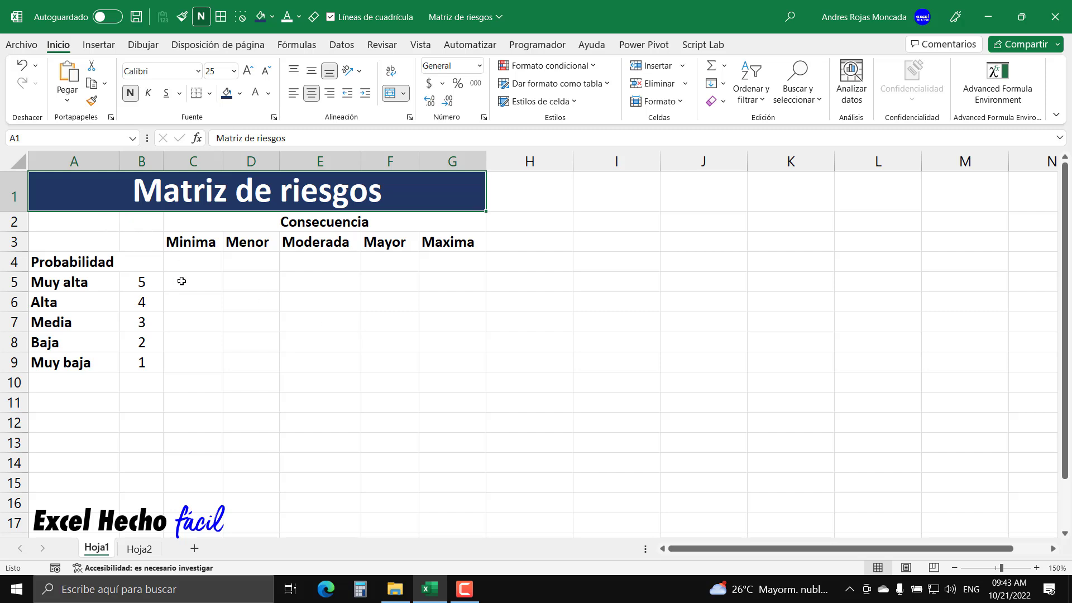
left_click(195, 267)
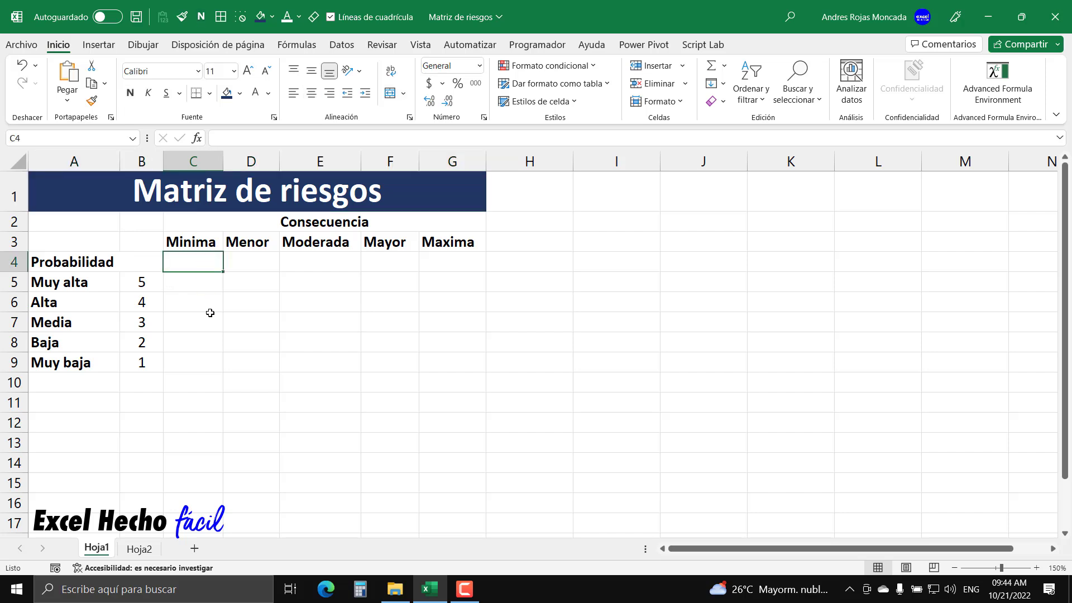
- Enter scores 2, 4, 6, 8 and 10 in C4:G4 under Minima through Maxima
type("2")
key("Tab")
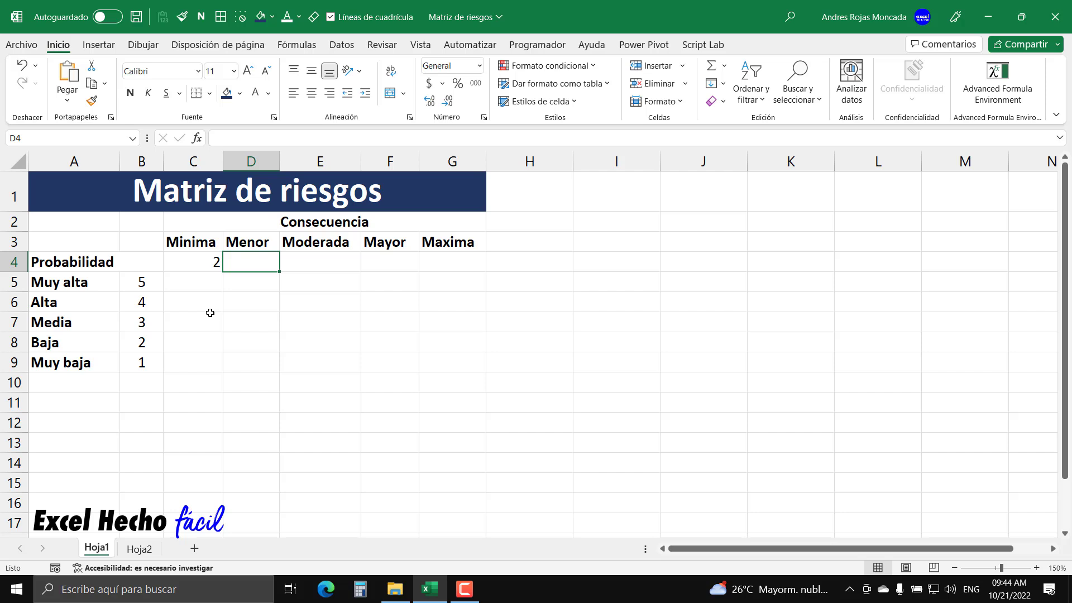
type("4")
key("Tab")
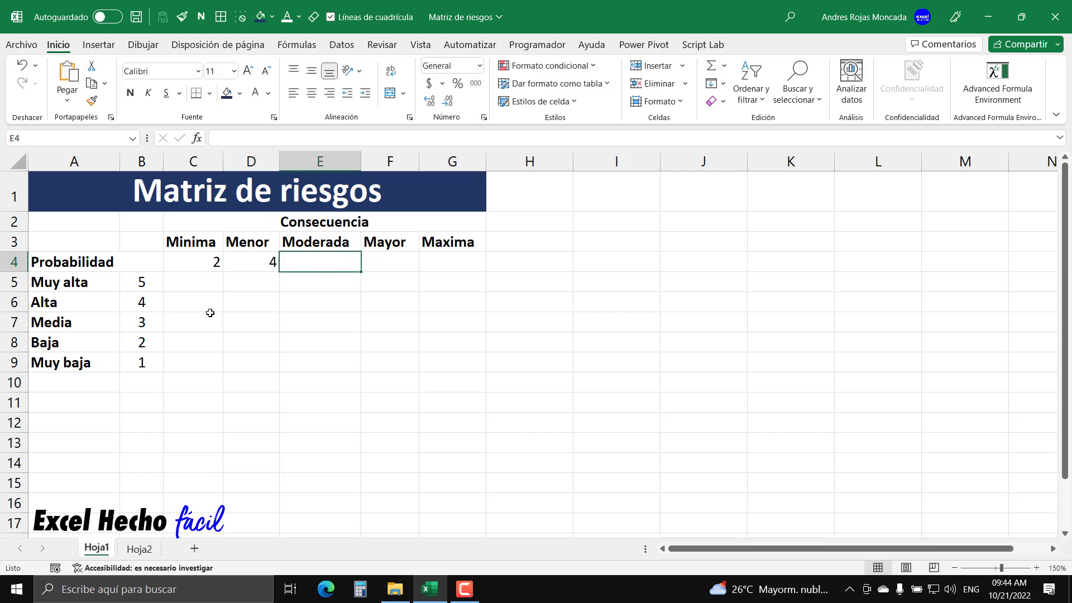
type("6")
key("Tab")
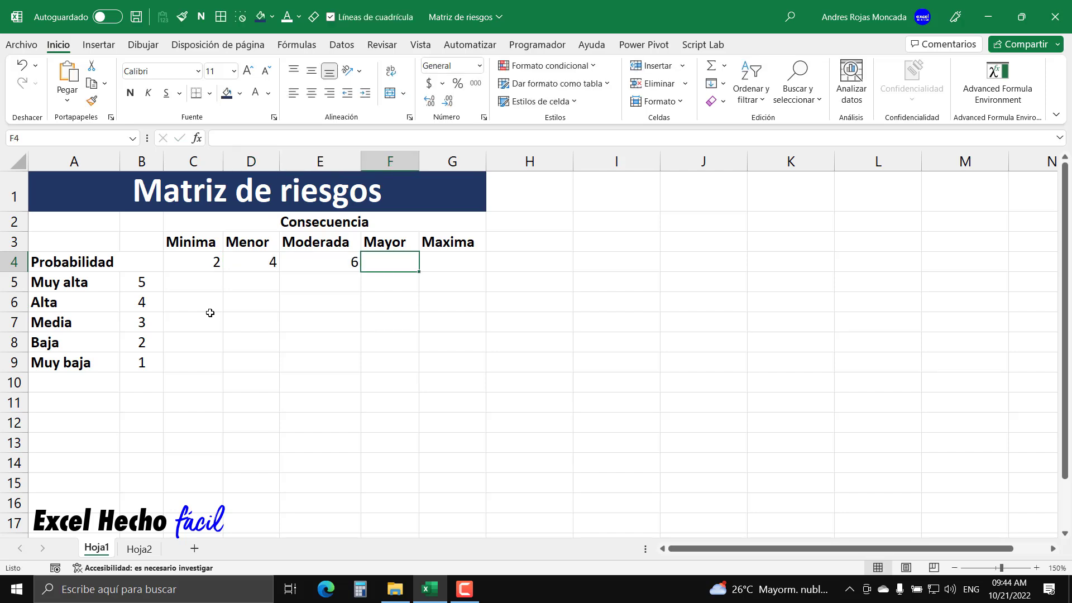
type("8")
key("Tab")
type("10")
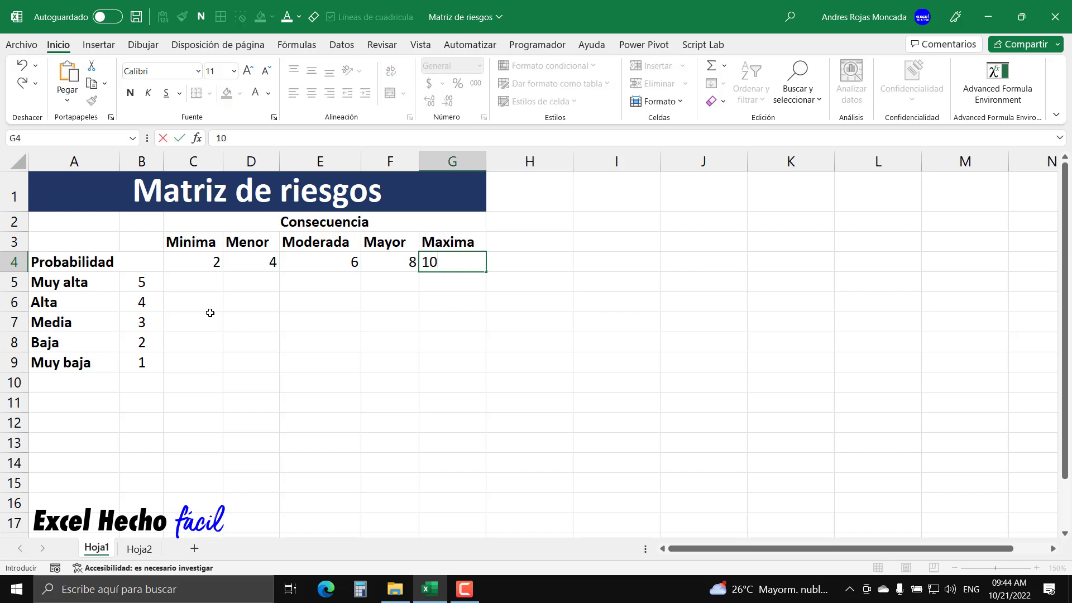
key("Return")
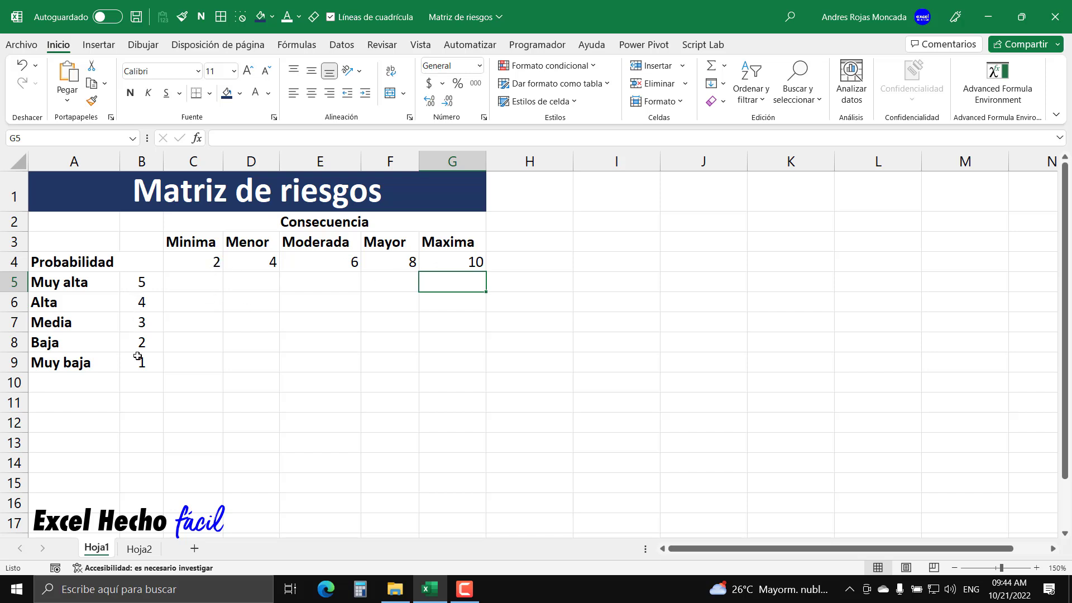
- Centre the consequence scores 2 to 10 in C4:G4
left_click(148, 290)
left_click_drag(148, 290, 140, 362)
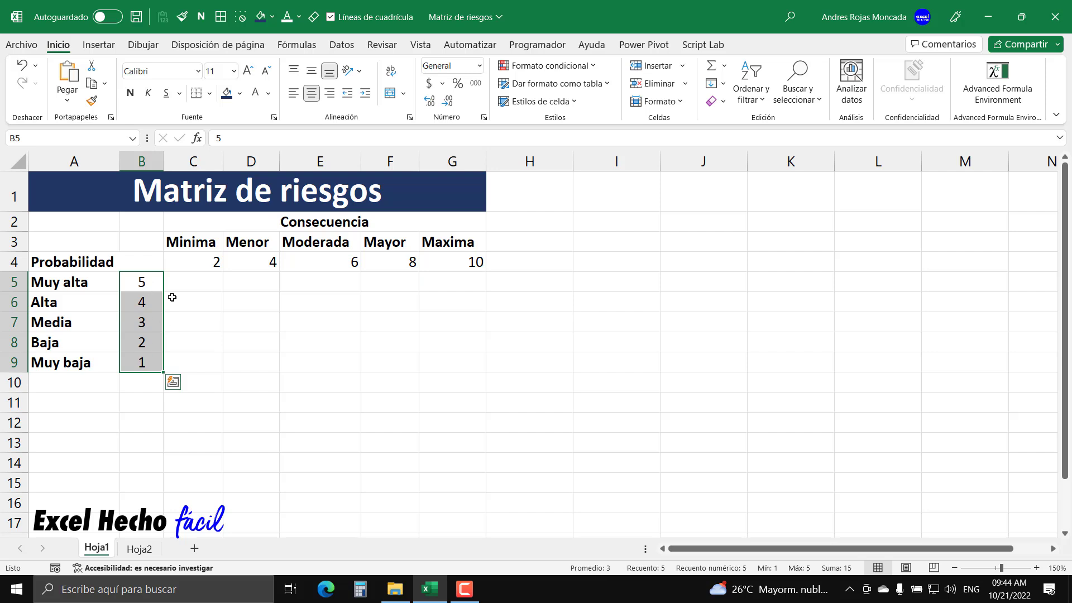
left_click_drag(183, 267, 453, 261)
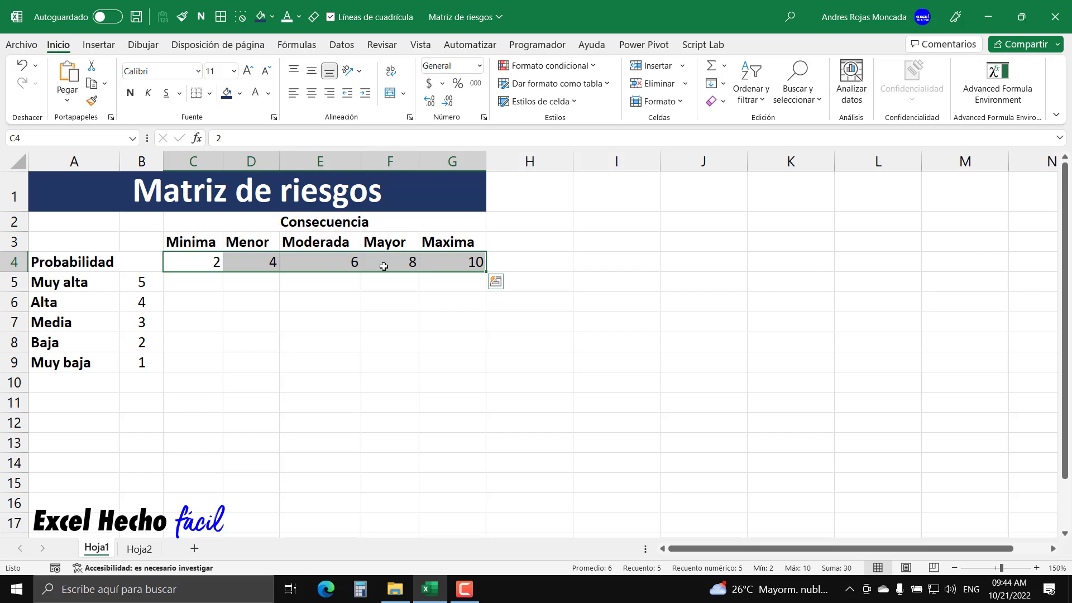
left_click(314, 90)
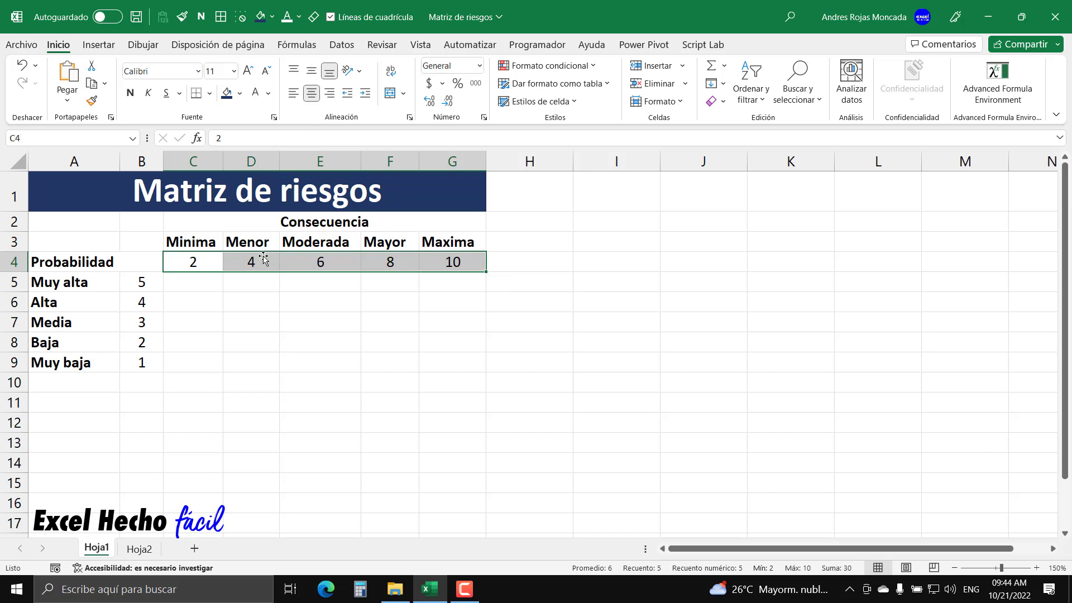
- Enter the product formula =$B5*C$4 in C5 with mixed references
left_click(208, 278)
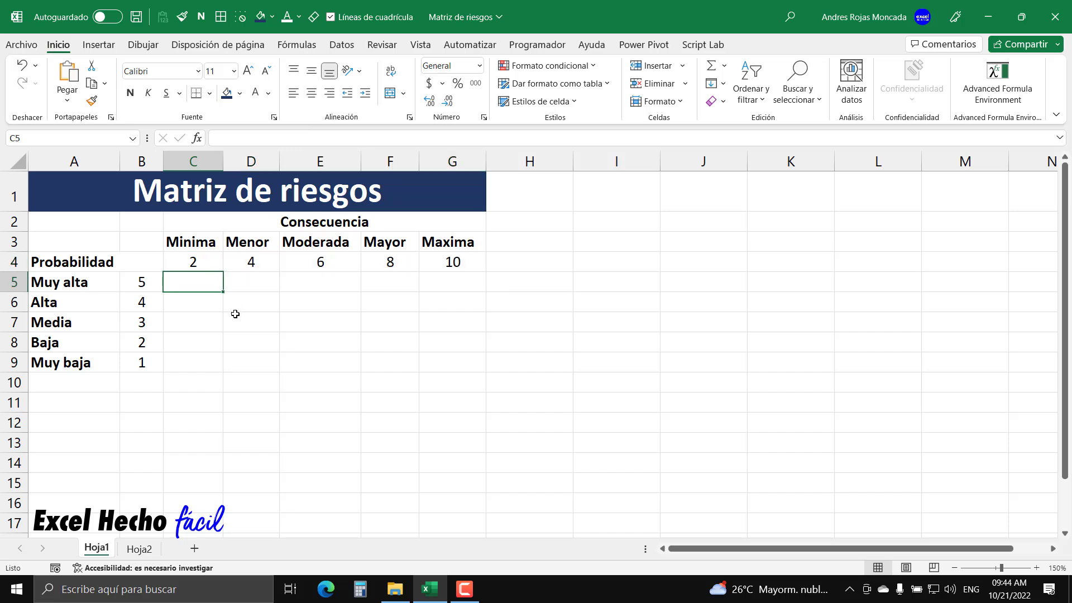
type("=")
left_click(140, 282)
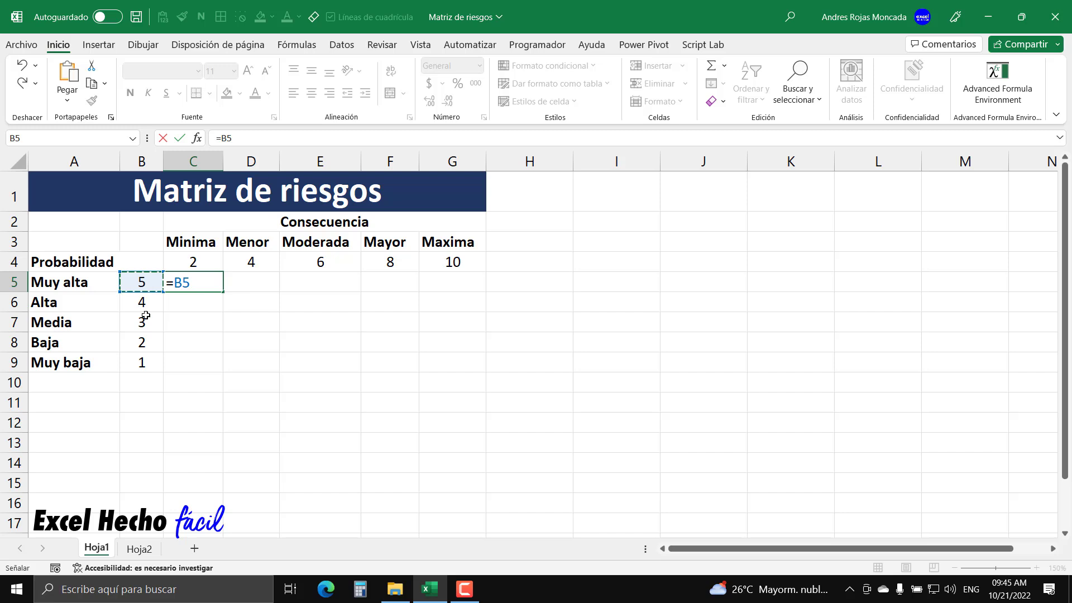
type("*")
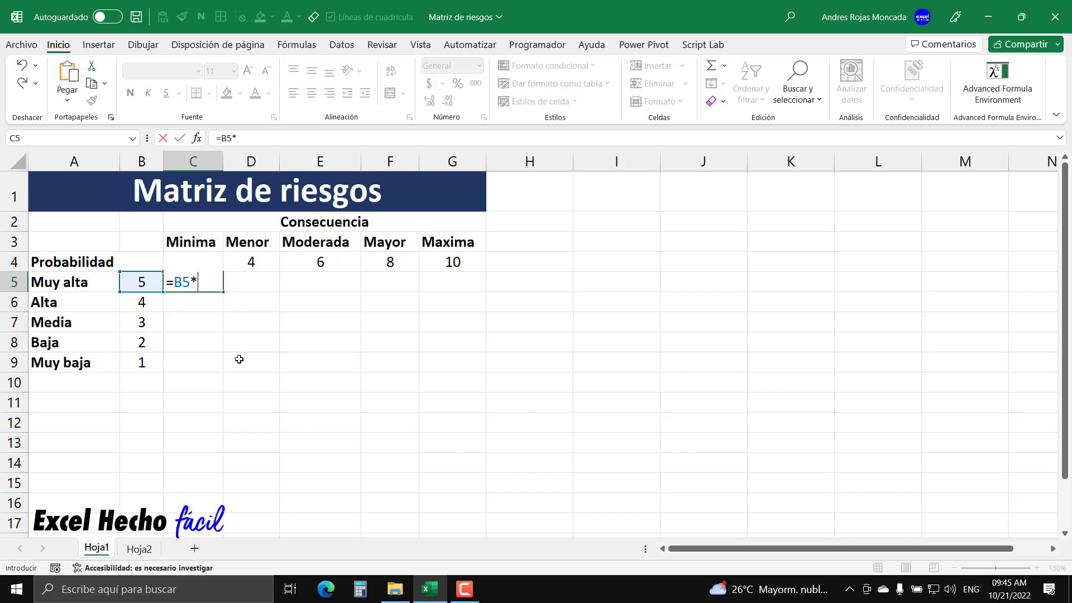
key("Up")
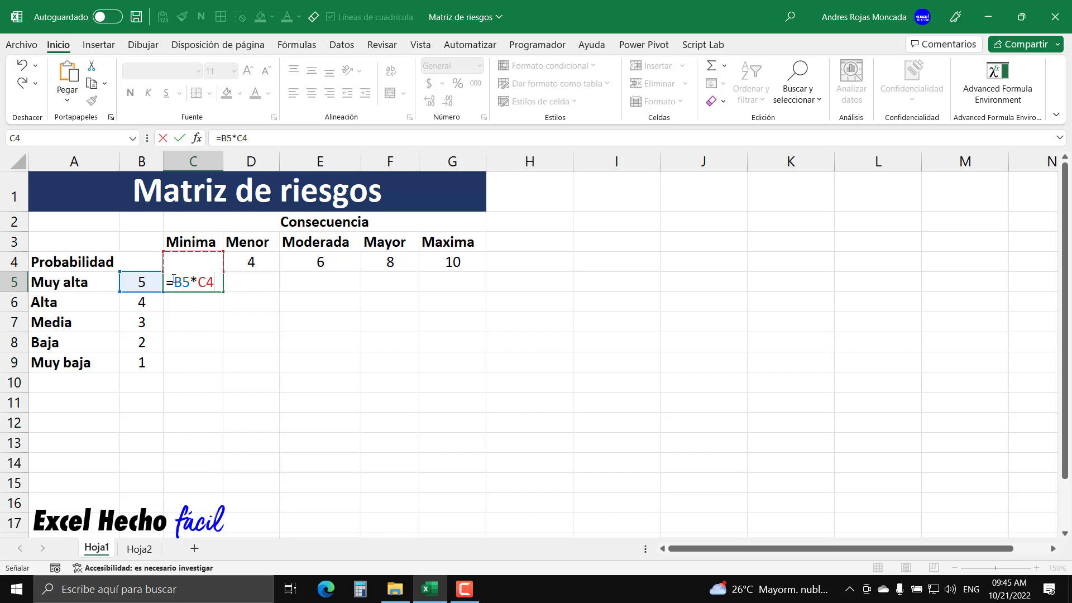
left_click(174, 282)
type("$")
left_click_drag(186, 285, 182, 285)
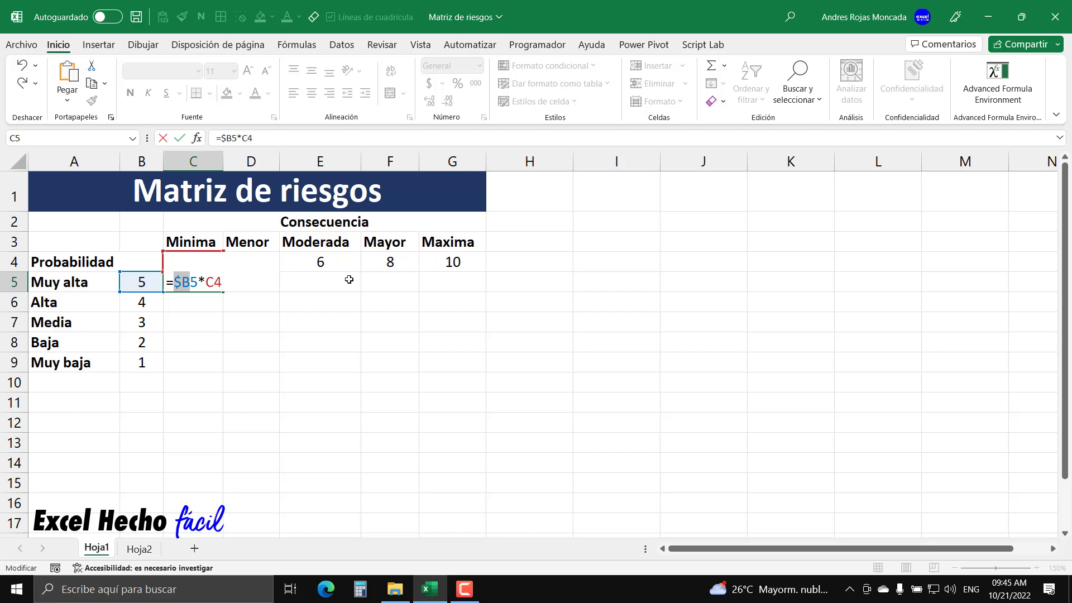
left_click(215, 283)
key("F4")
key("F4")
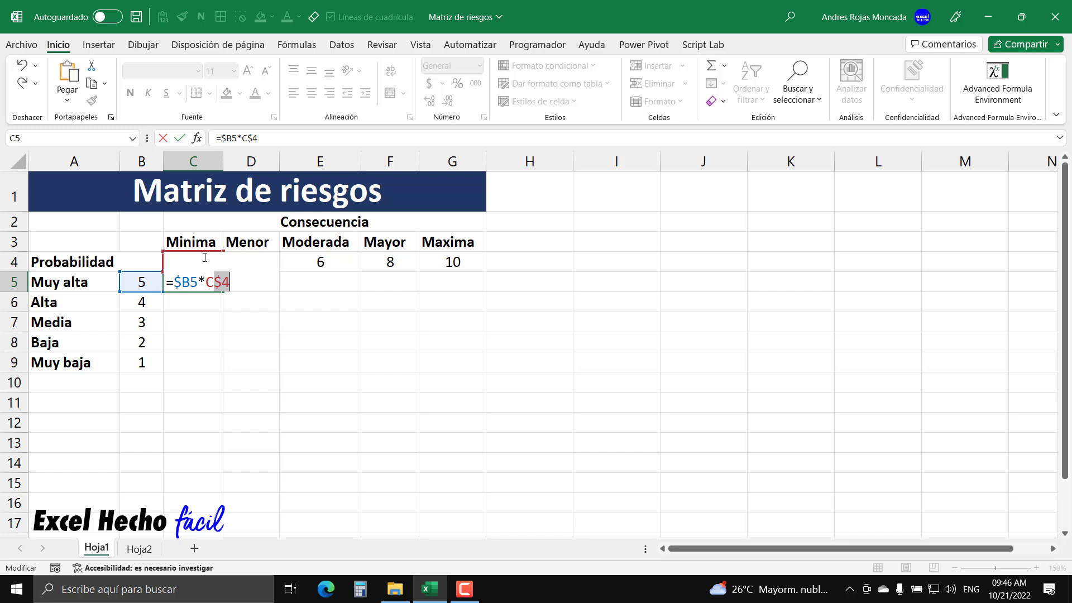
left_click(235, 284)
key("Return")
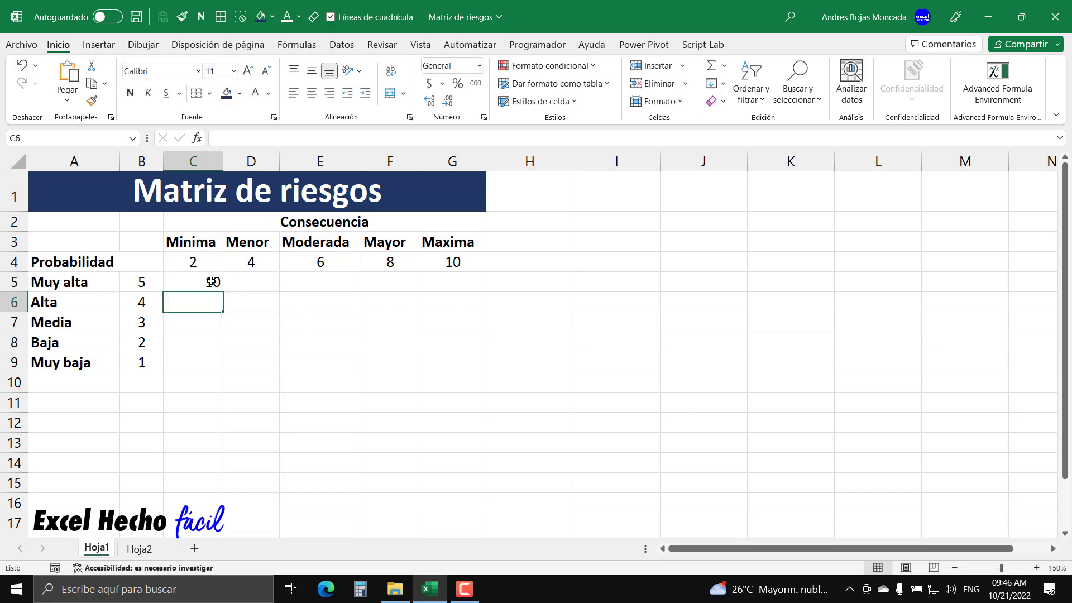
- Centre C5 and fill its formula across to G5 and down to row 9
left_click(211, 281)
left_click(312, 93)
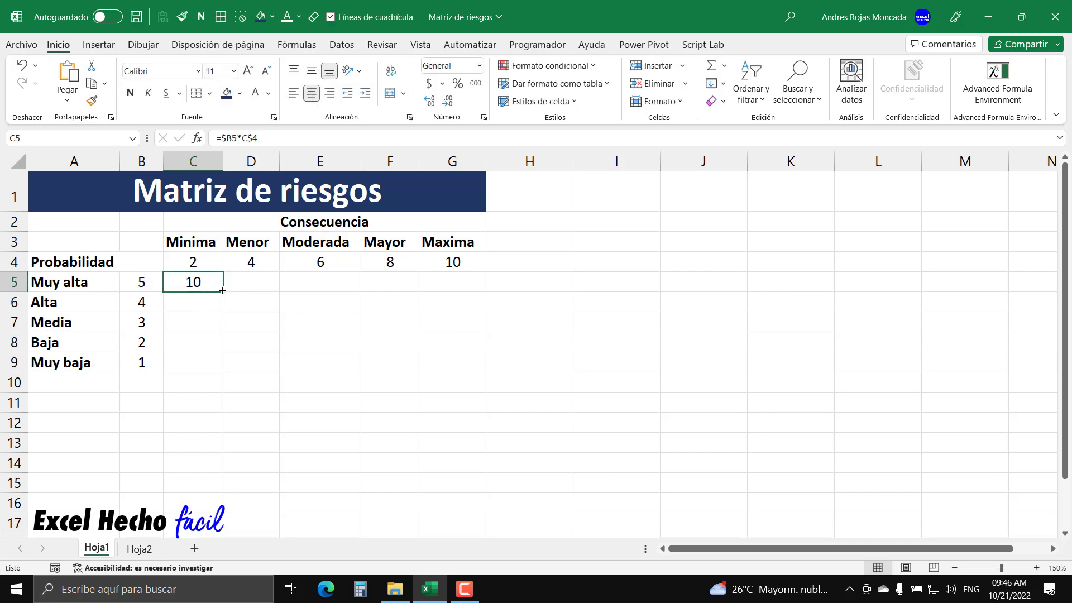
mouse_move(223, 291)
left_mouse_down()
mouse_move(484, 296)
mouse_move(485, 372)
left_mouse_up()
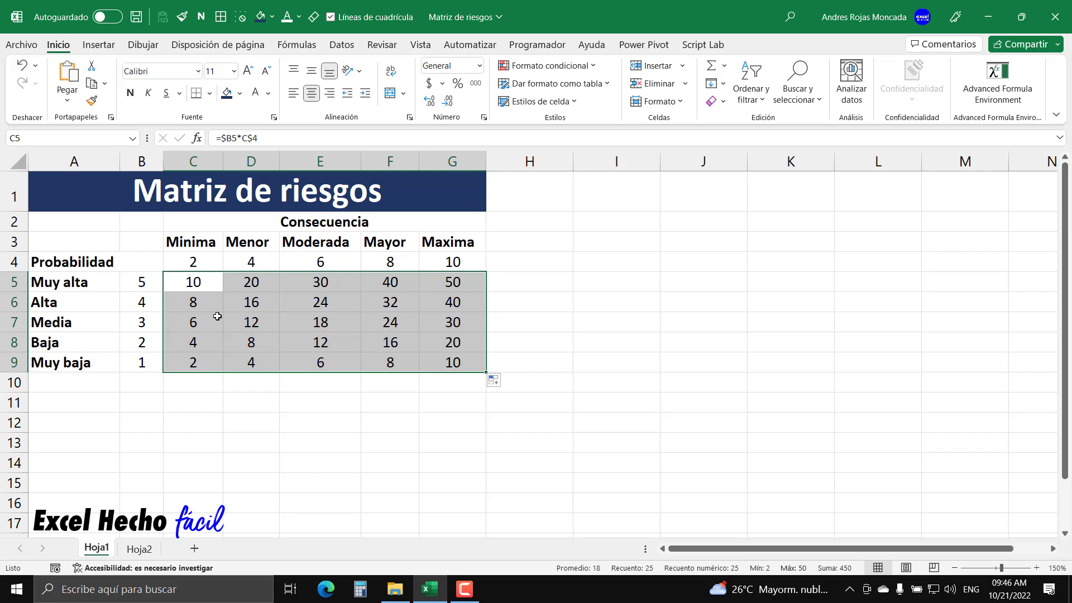
- Merge corner cells A2:B3, put borders on every matrix cell, and hide the gridlines
left_click_drag(94, 223, 121, 235)
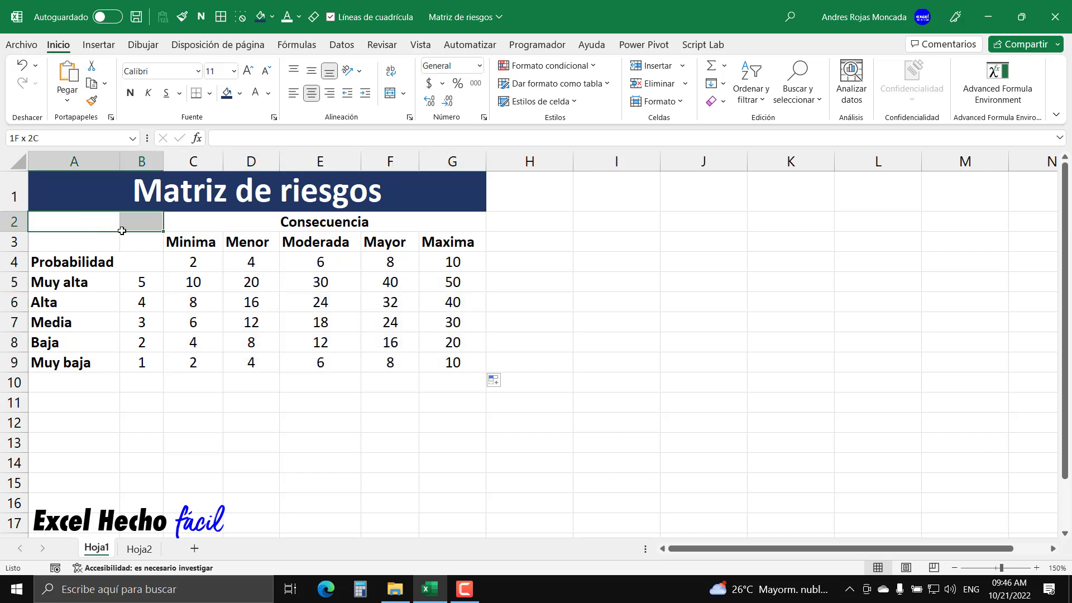
left_click(390, 93)
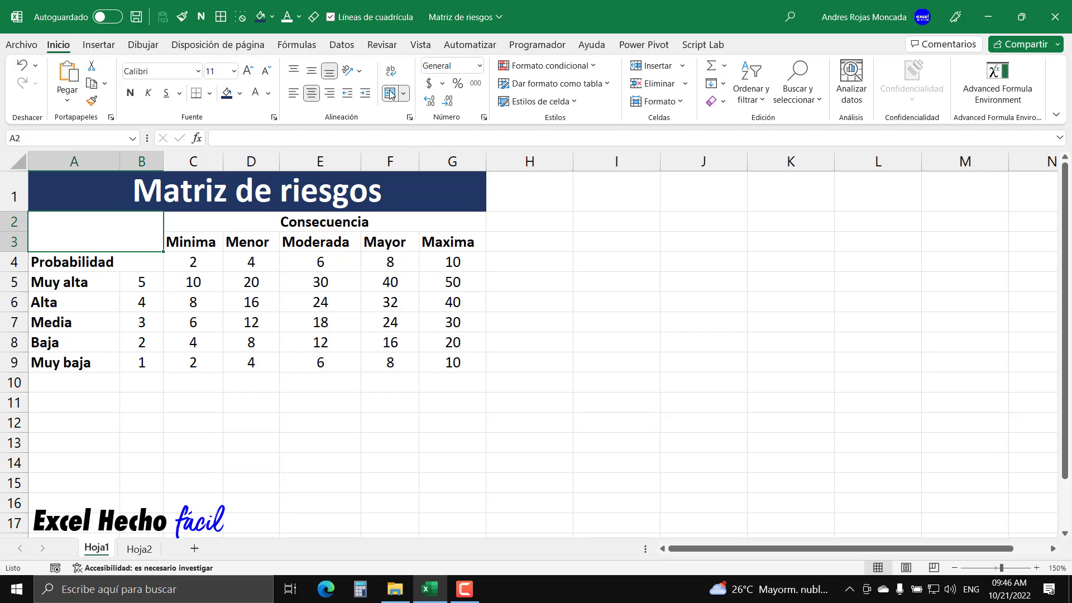
left_click_drag(341, 222, 335, 357)
left_click(113, 268, "ctrl")
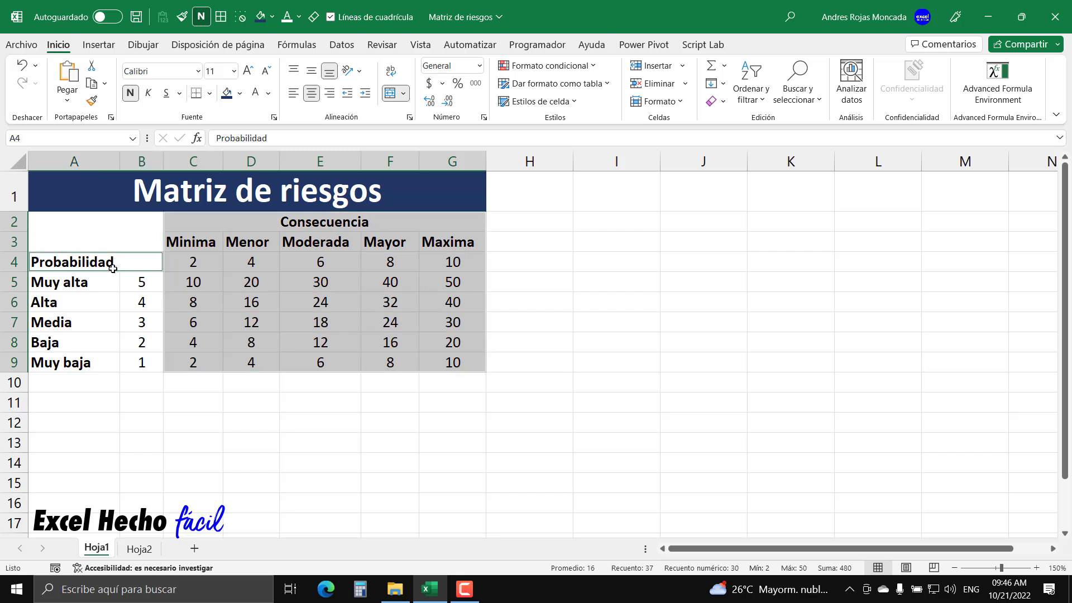
left_click_drag(112, 268, 108, 363)
left_click(212, 96)
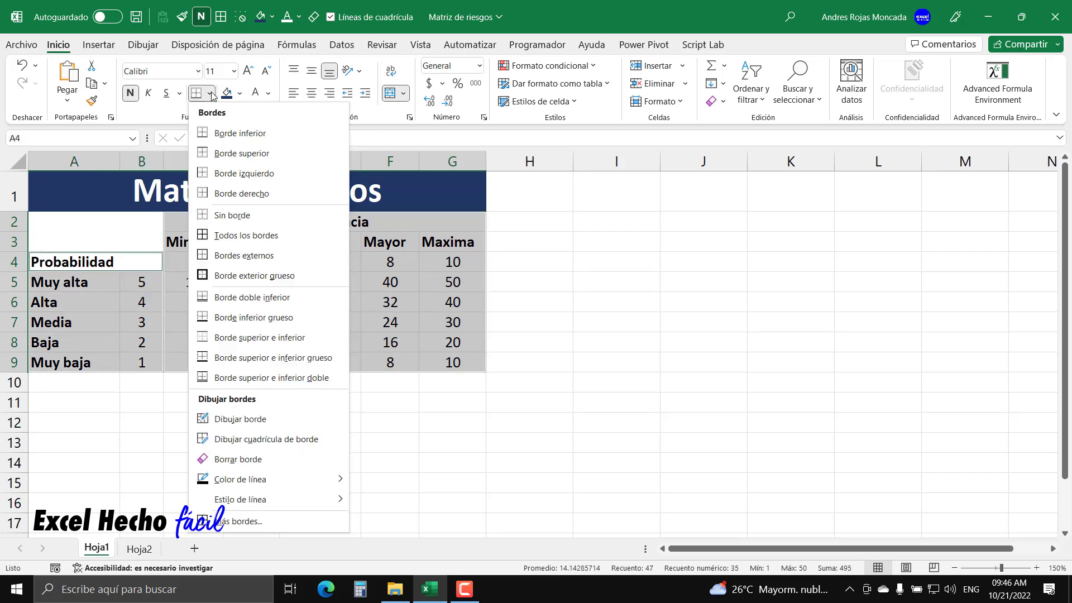
left_click(221, 241)
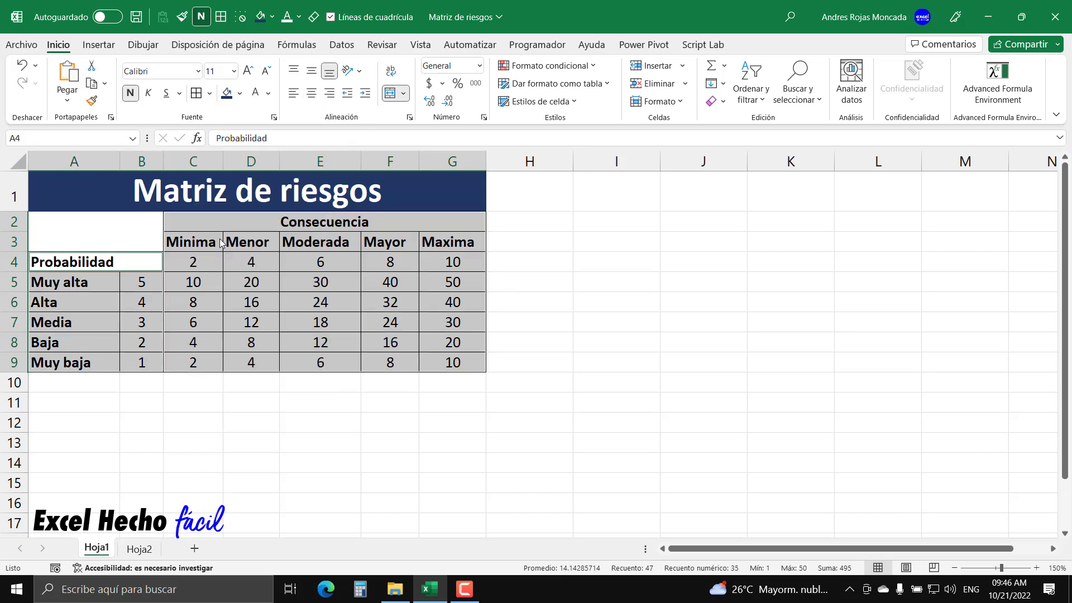
left_click(330, 16)
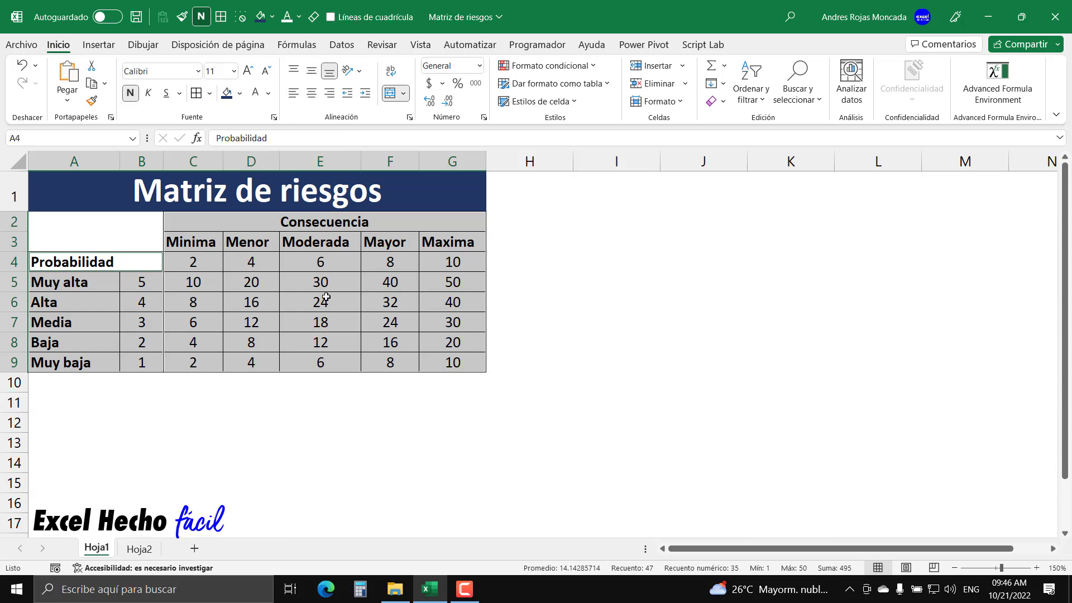
left_click(304, 403)
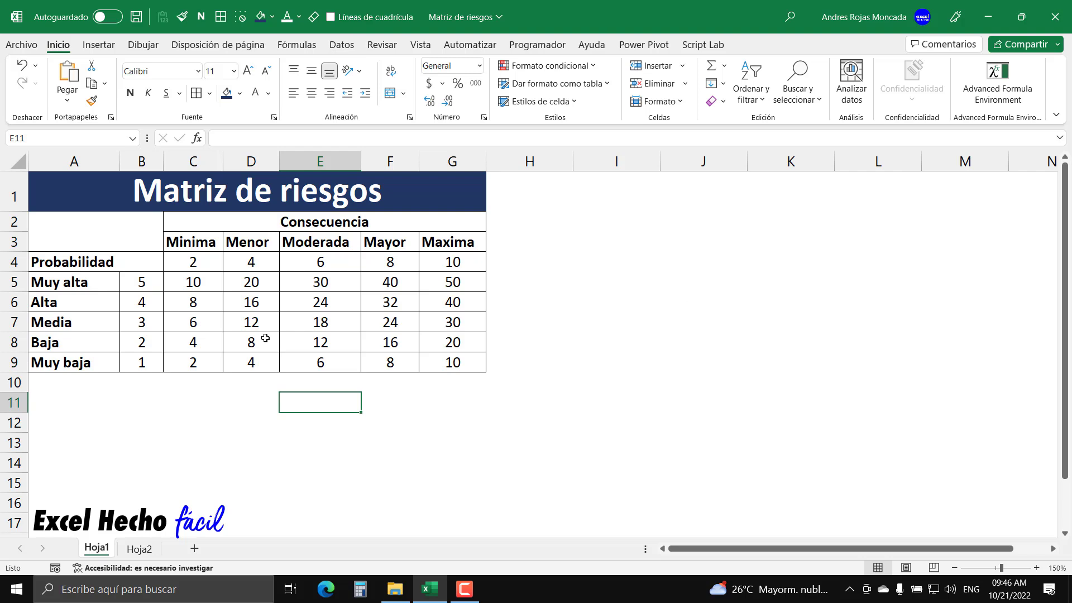
- Centre Probabilidad and the Minima-to-Maxima headers, and narrow column B
left_click(146, 262)
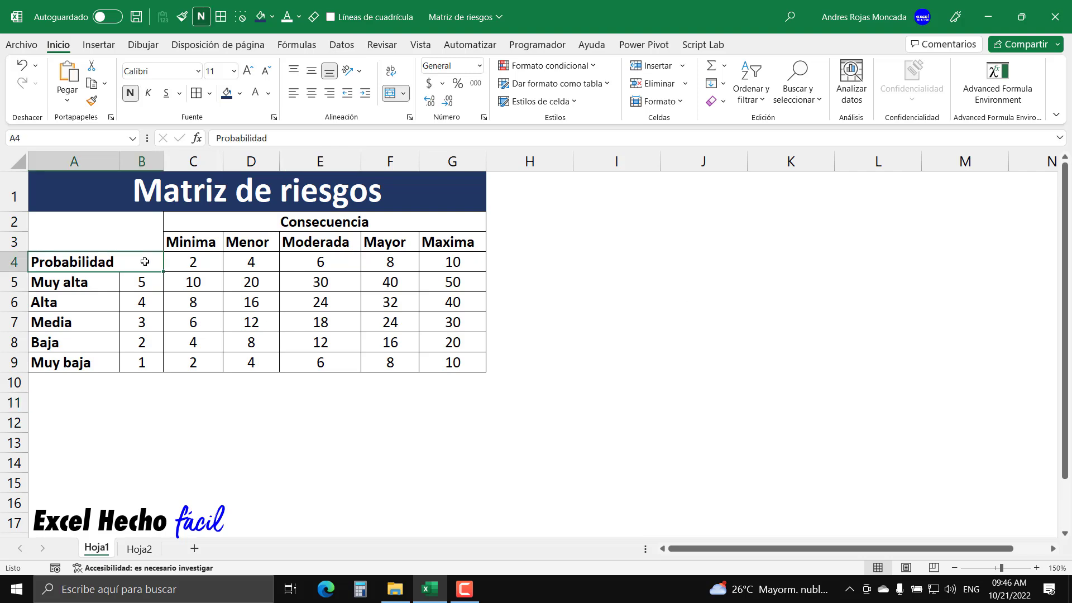
left_click(313, 96)
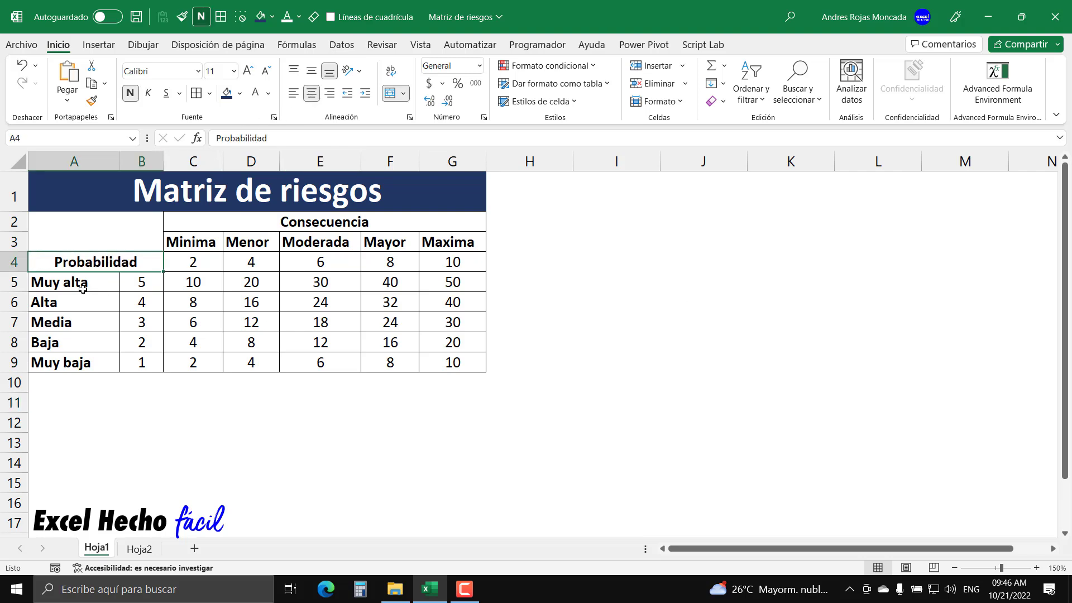
left_click_drag(163, 164, 158, 165)
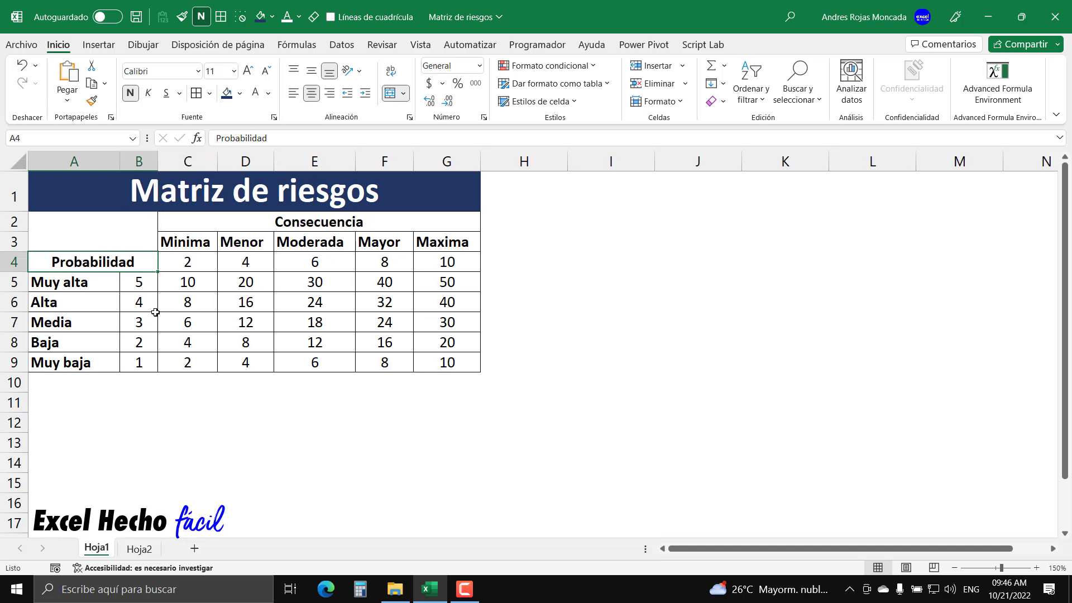
left_click_drag(190, 243, 439, 242)
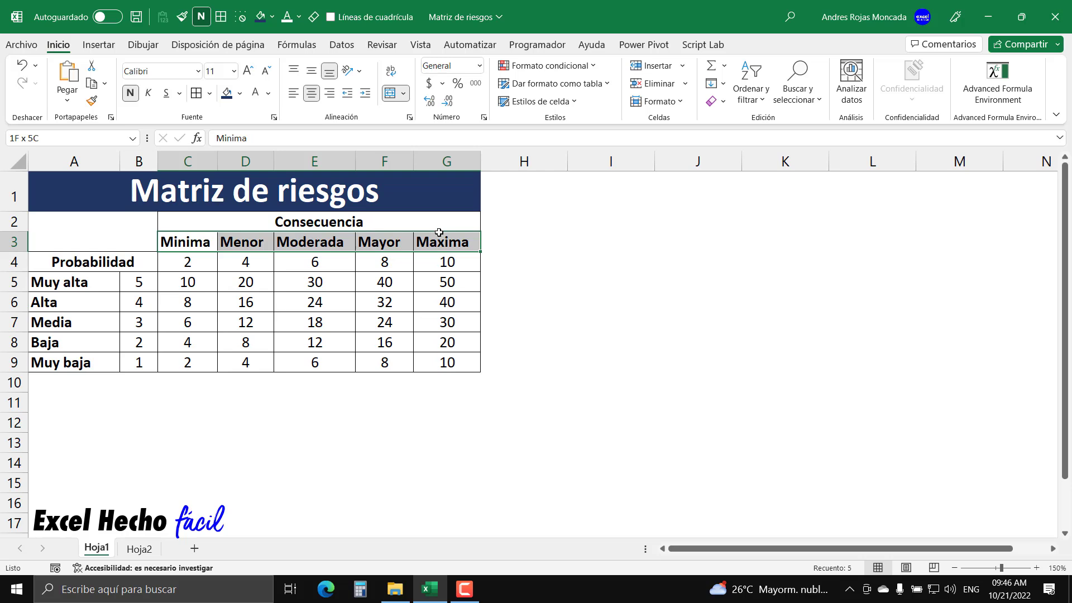
left_click(311, 94)
mouse_move(122, 260)
left_mouse_down()
mouse_move(109, 326)
mouse_move(140, 263)
mouse_move(139, 363)
left_mouse_up()
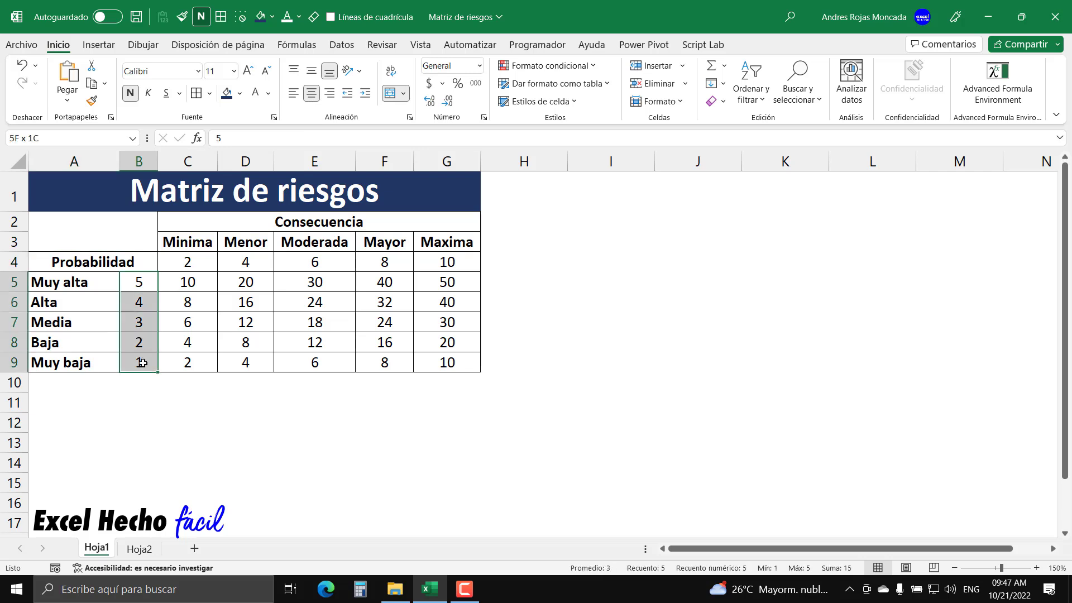
- Bold the probability values in B5:B9 and the consequence weights in C4:G4
left_click(129, 94)
left_click_drag(187, 262, 450, 264)
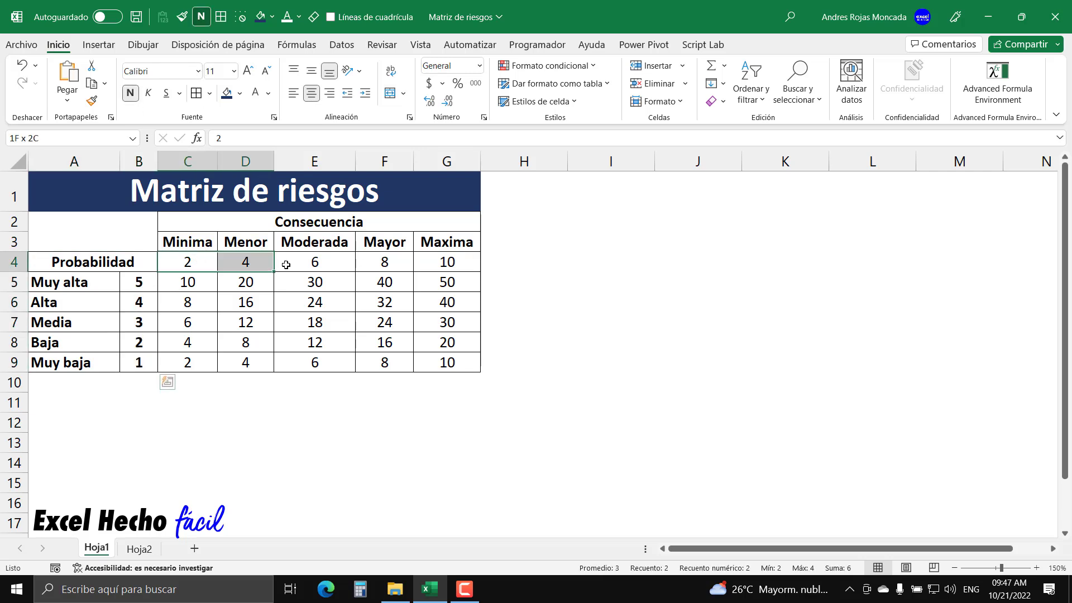
left_click(130, 93)
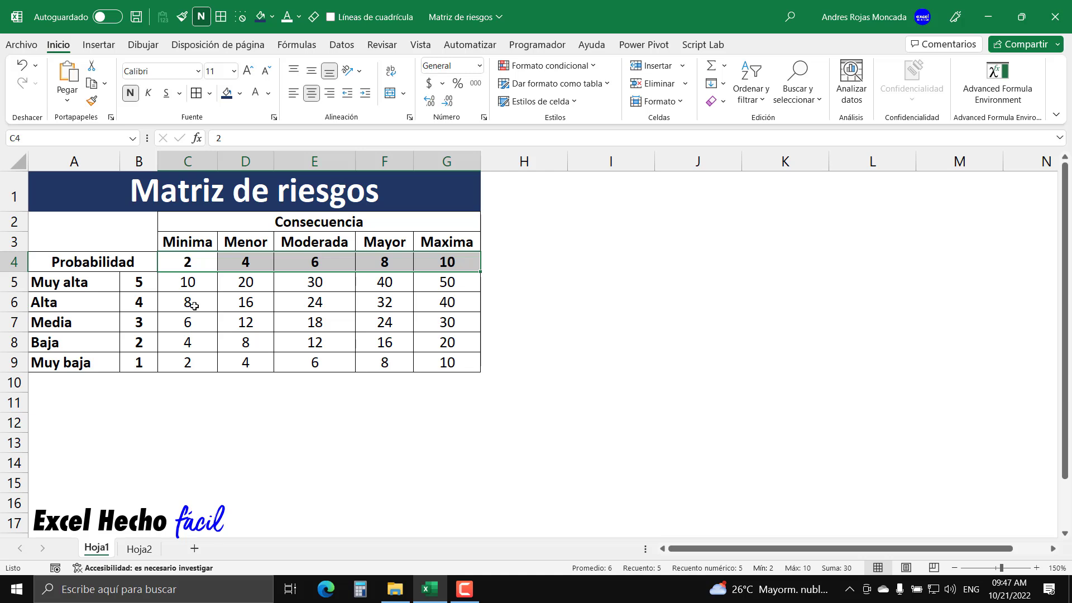
- Change the consequence weights in C4:G4 to 1, 2, 4, 8 and 16
left_click(184, 263)
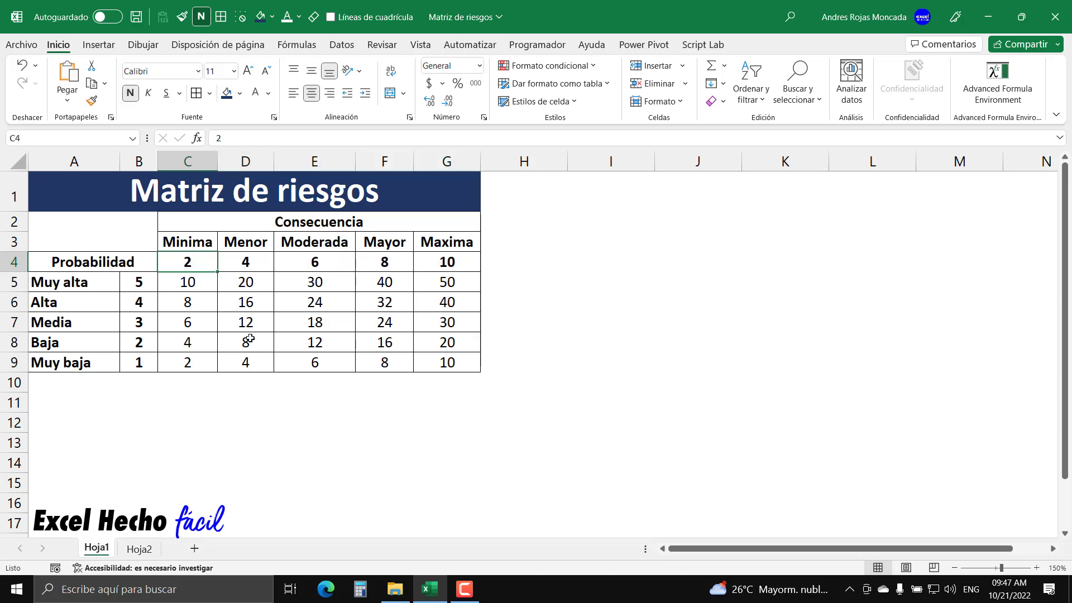
type("1")
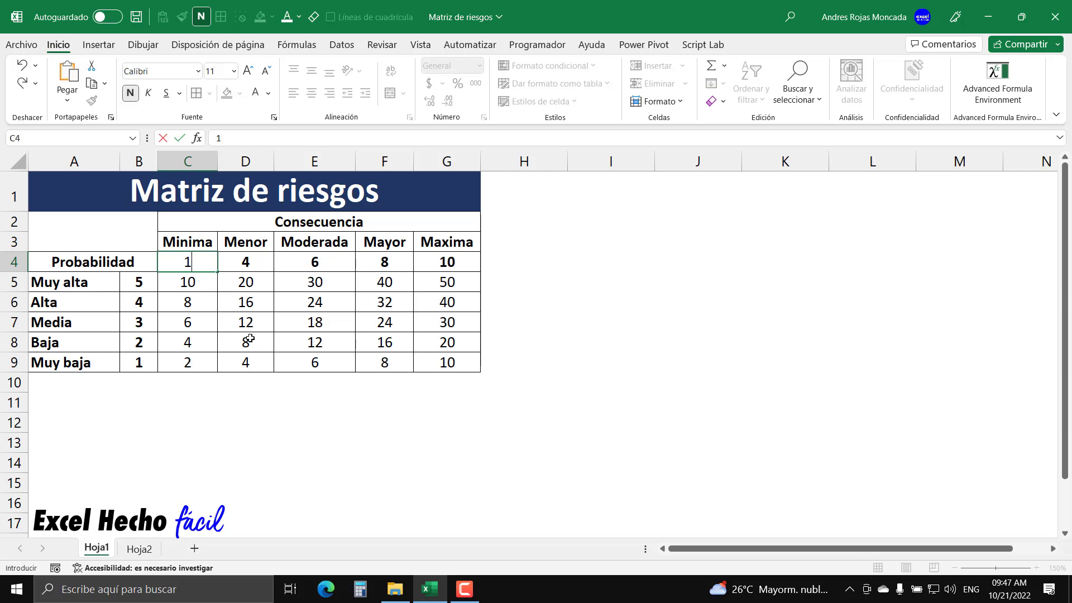
key("Tab")
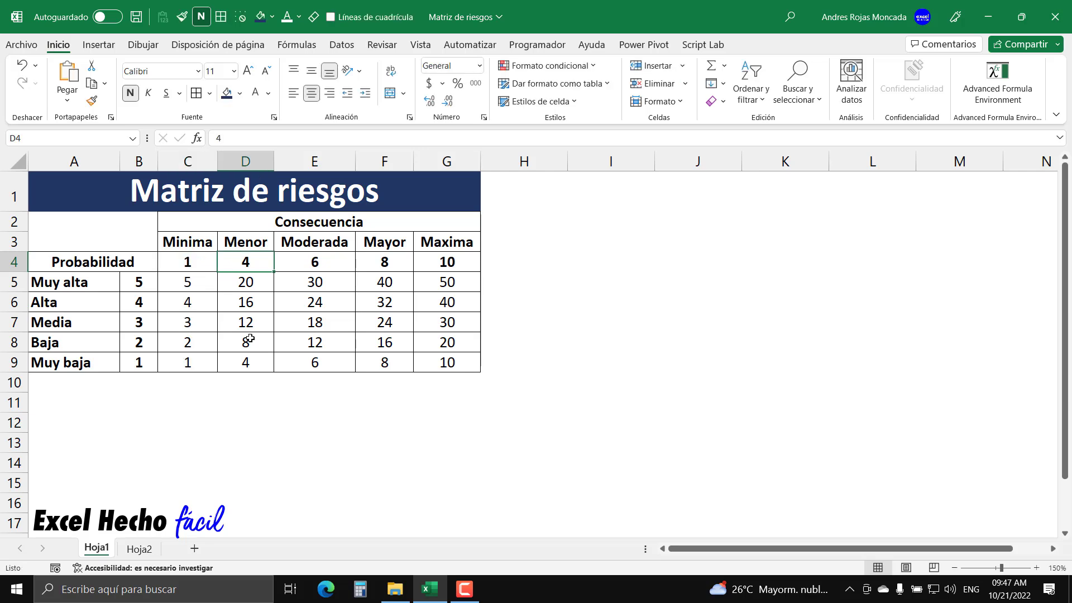
type("2")
key("Tab")
type("4")
key("Tab")
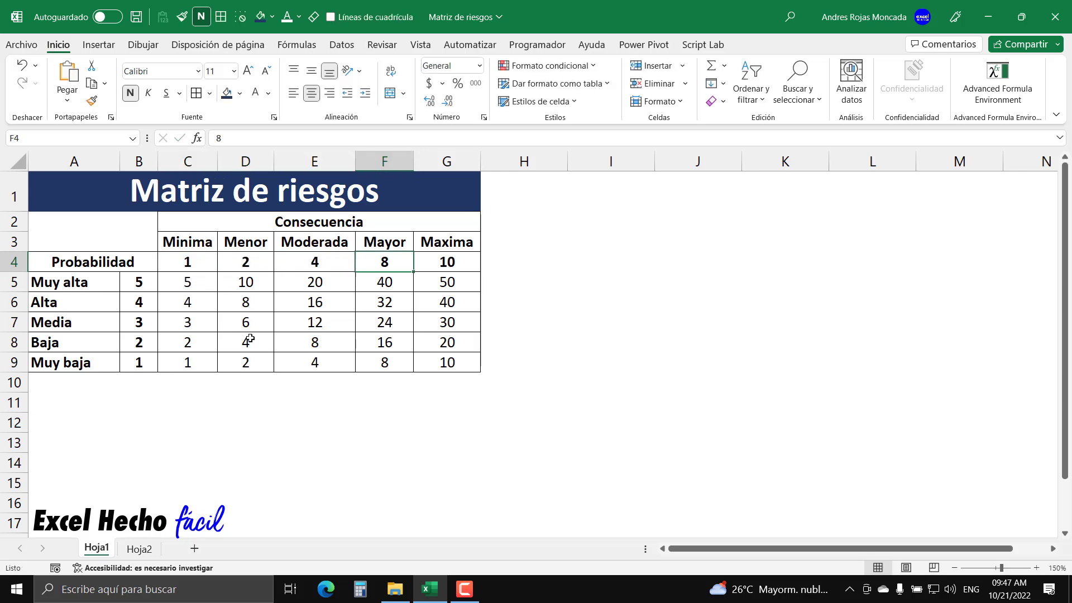
type("8")
key("Tab")
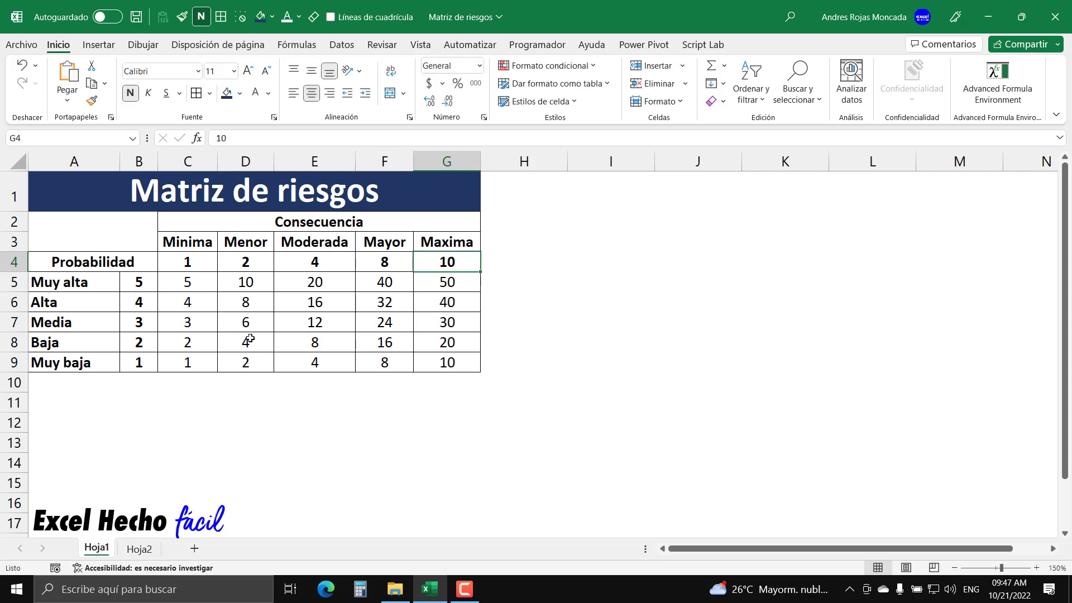
type("16")
key("Return")
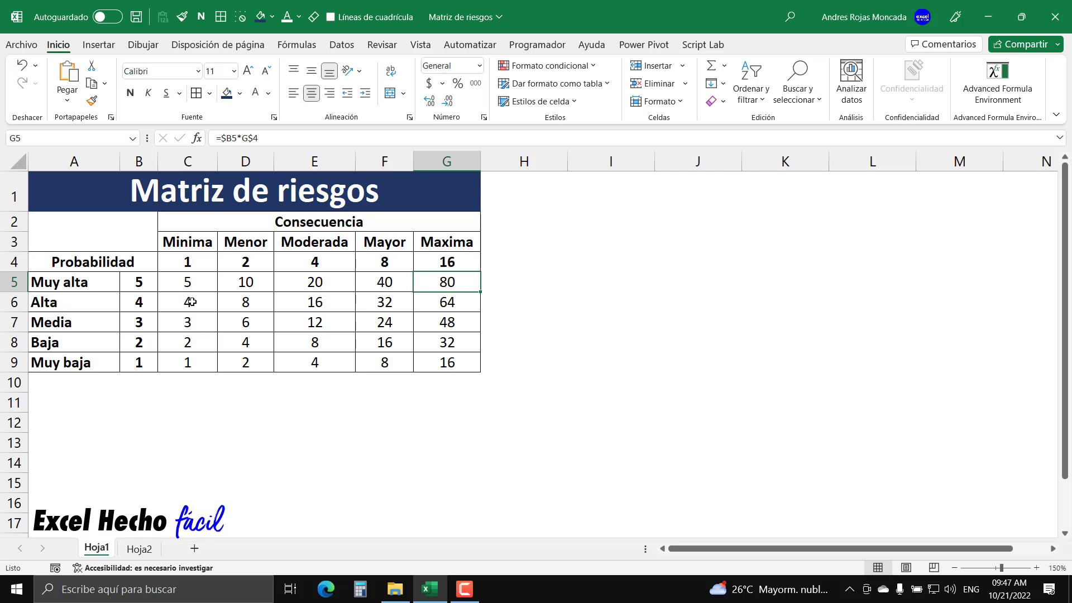
- Fill the low-score cells C6:C9, D8:D9 and E9 light green
mouse_move(193, 301)
left_mouse_down()
mouse_move(245, 323)
mouse_move(246, 362)
left_mouse_up()
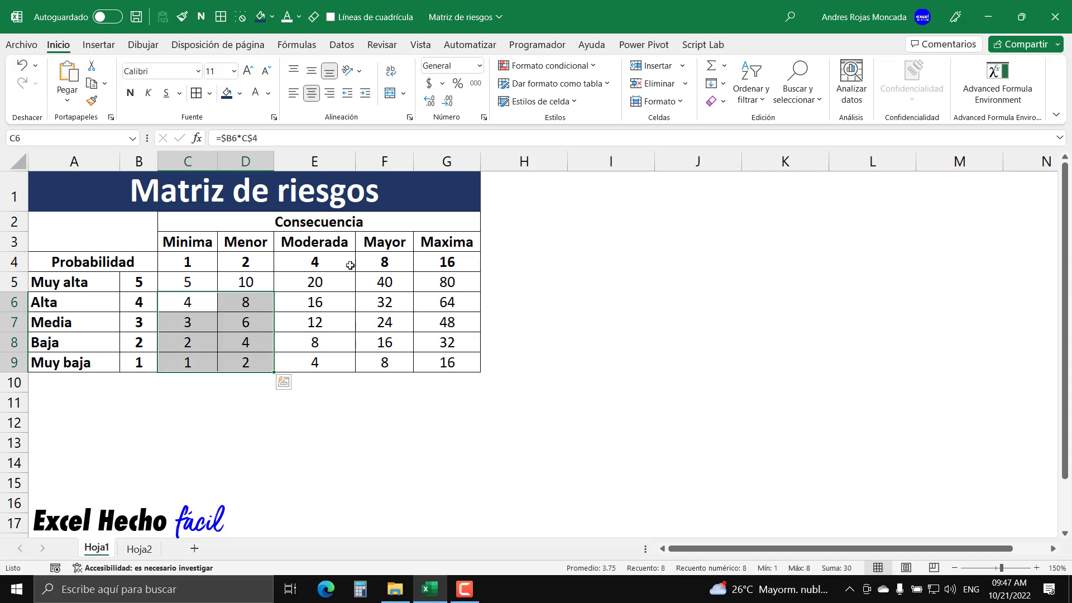
left_click(191, 302)
left_click_drag(191, 302, 188, 362)
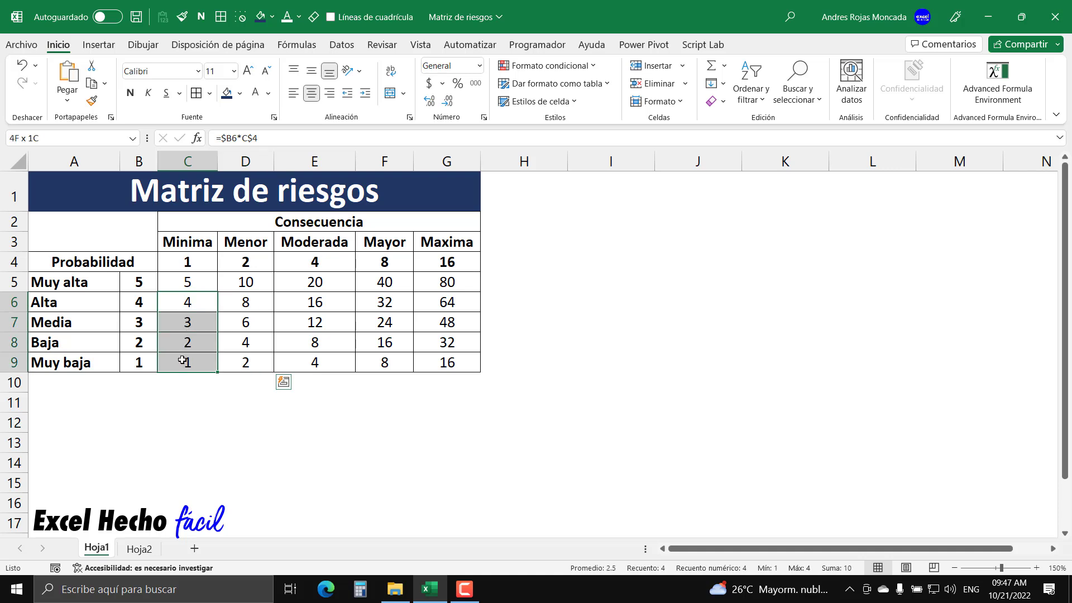
left_click_drag(256, 323, 256, 360, "ctrl")
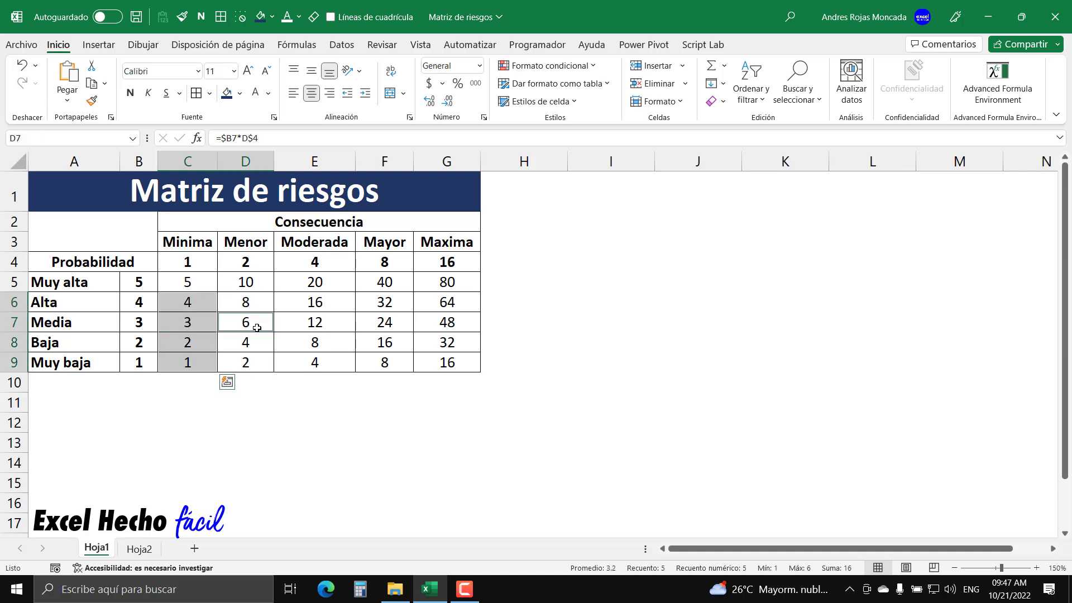
left_click(297, 362, "ctrl")
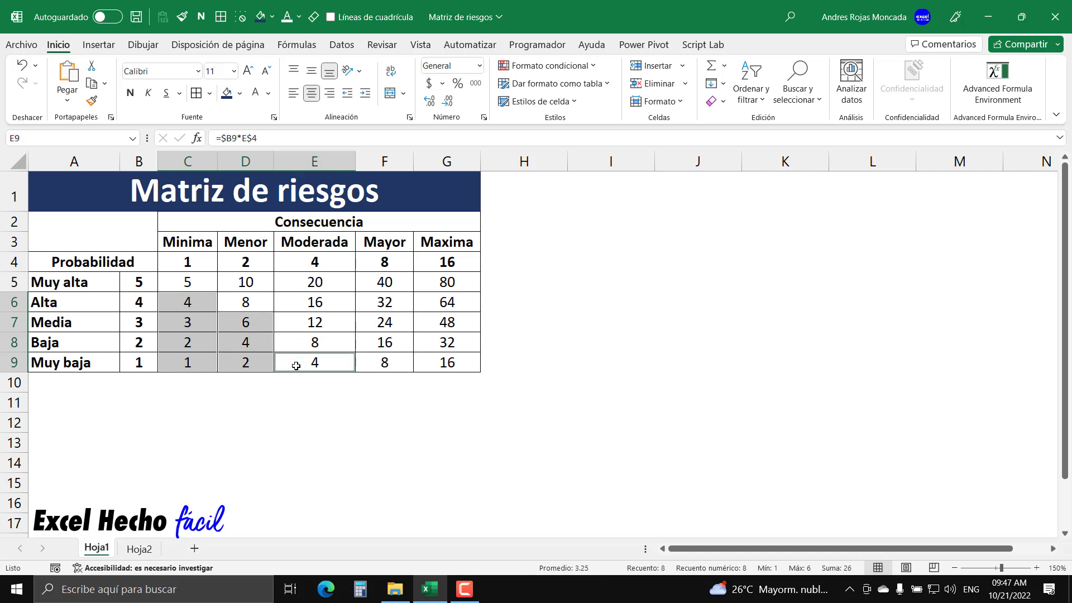
left_click_drag(246, 337, 246, 360)
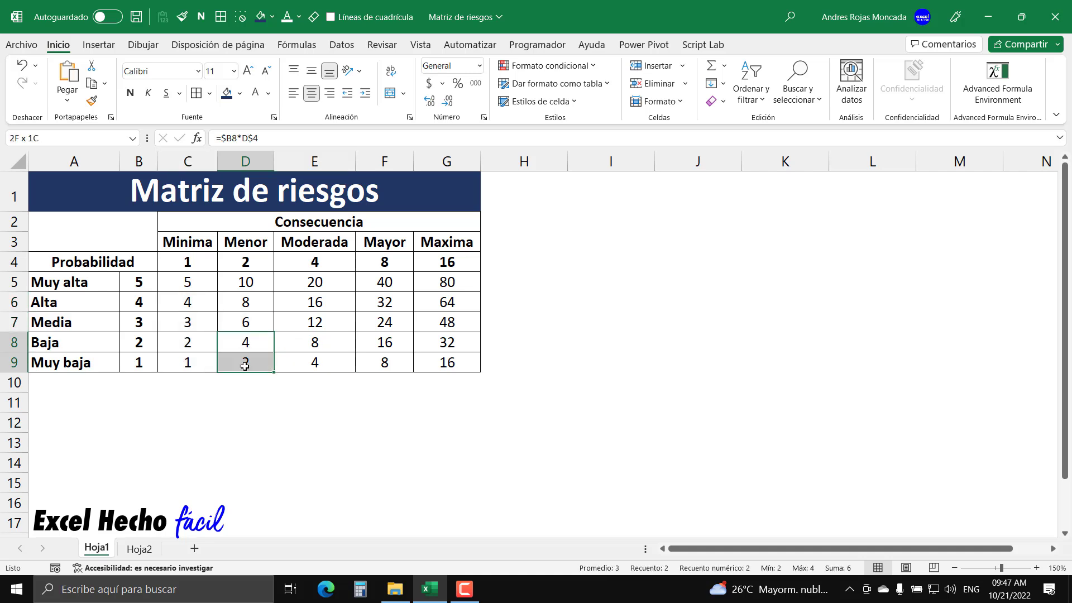
left_click_drag(189, 303, 187, 360)
left_click(307, 363, "ctrl")
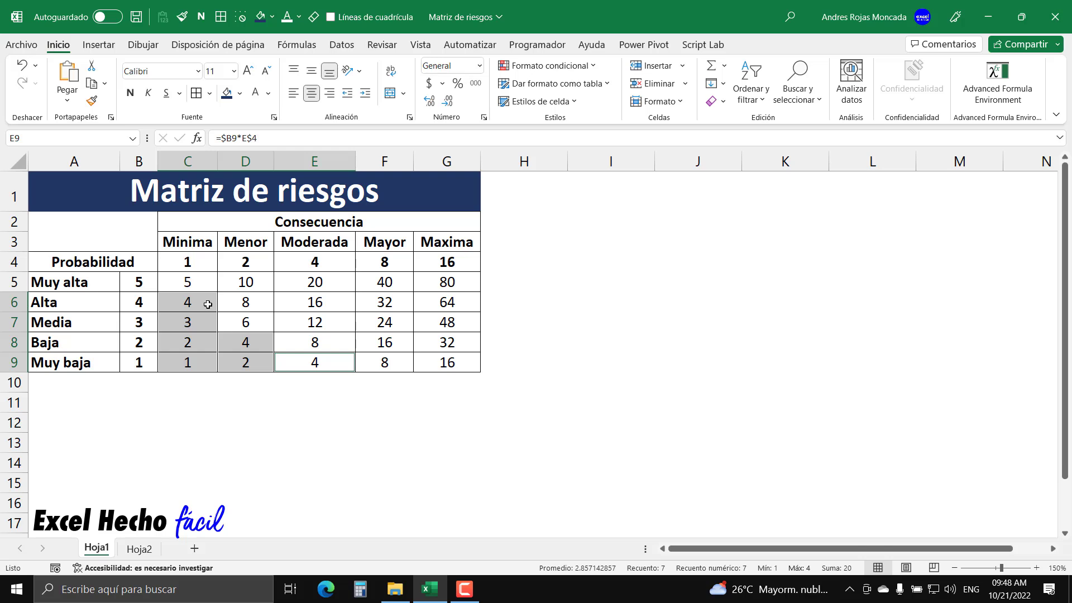
left_click(239, 93)
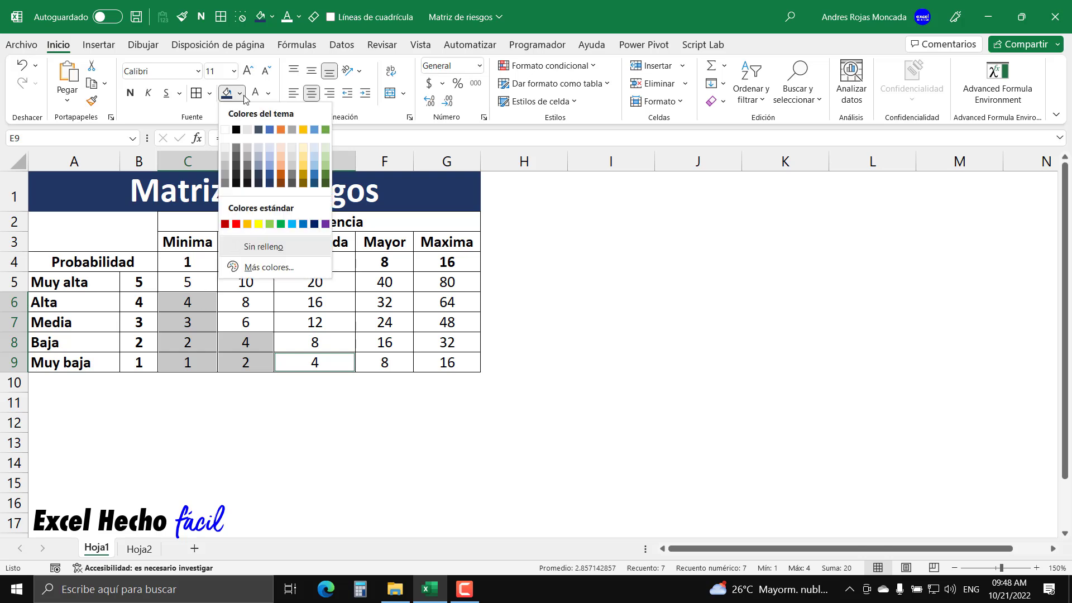
left_click(271, 224)
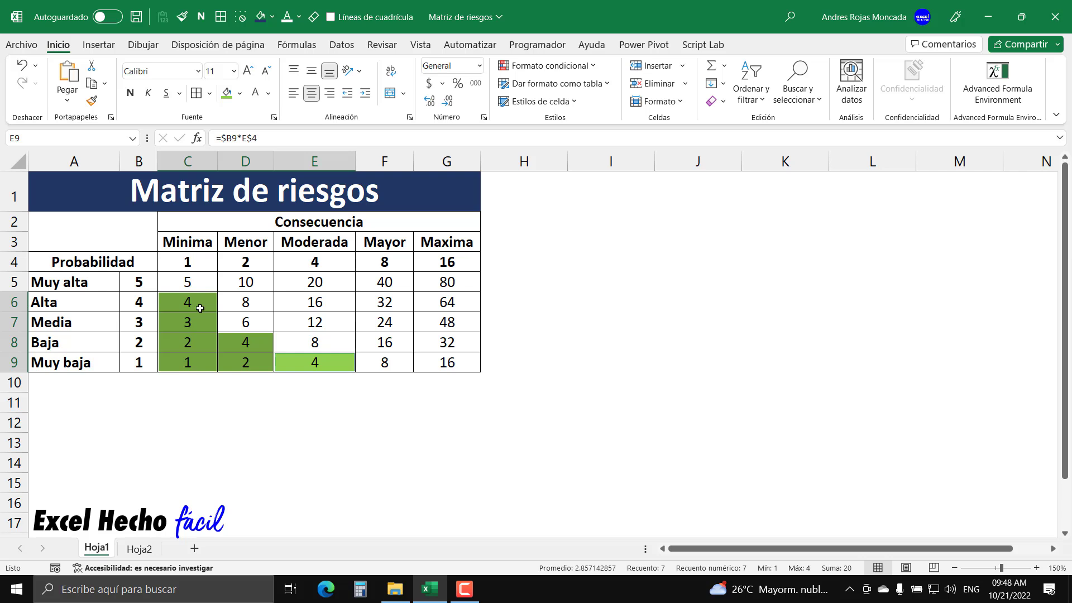
left_click(85, 403)
- Add legend headers 'Nivel de riesgo' in A11 and bold 'Color' in C11, then type 'Riesgo aceptable' in A12
type("N")
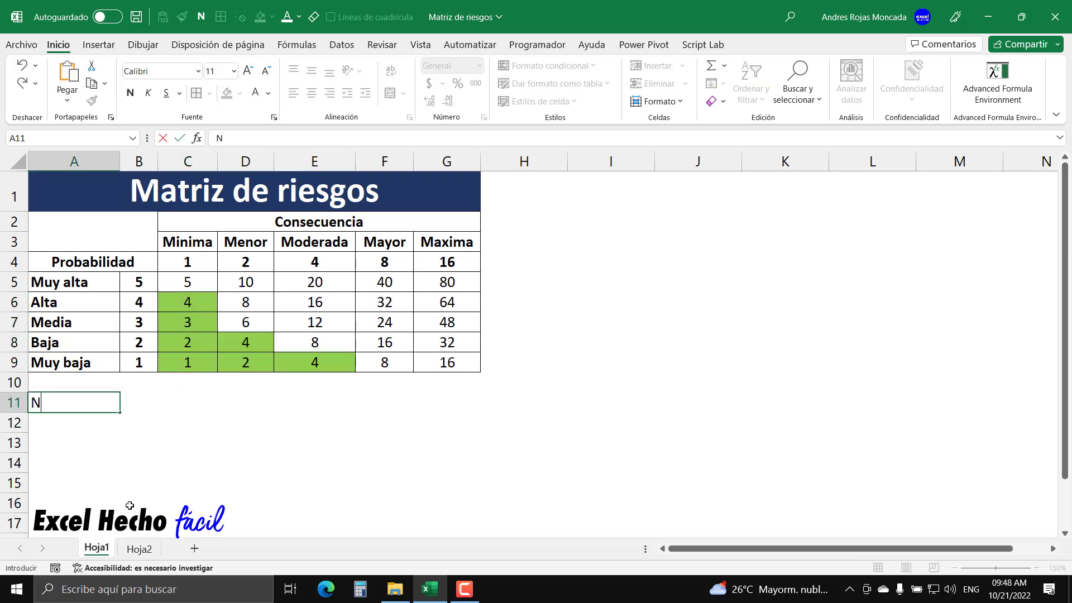
type("ivel de")
type(" riesgo")
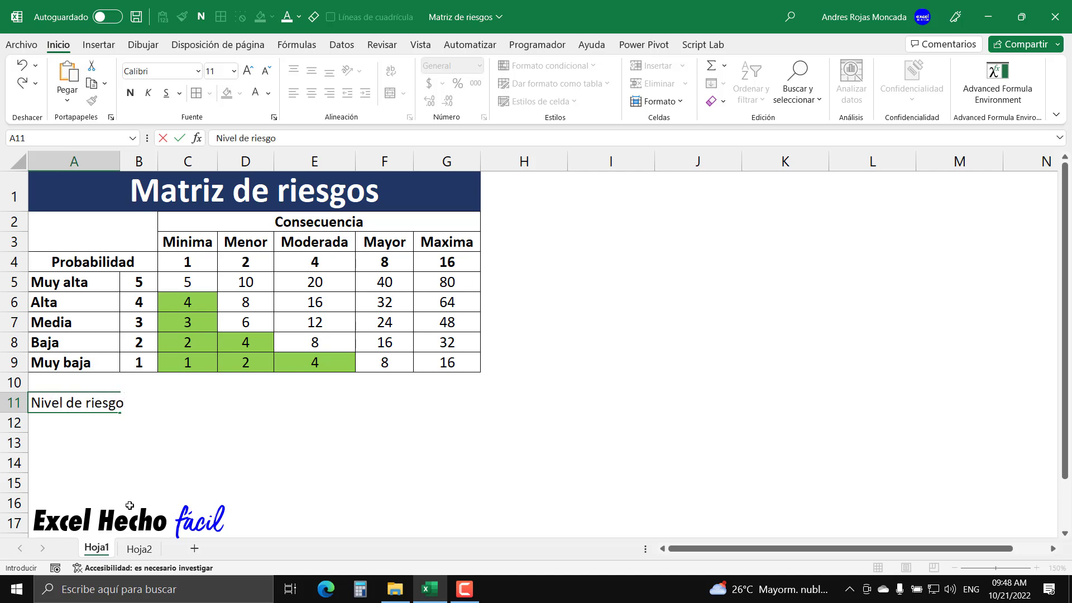
key("Tab")
key("Right")
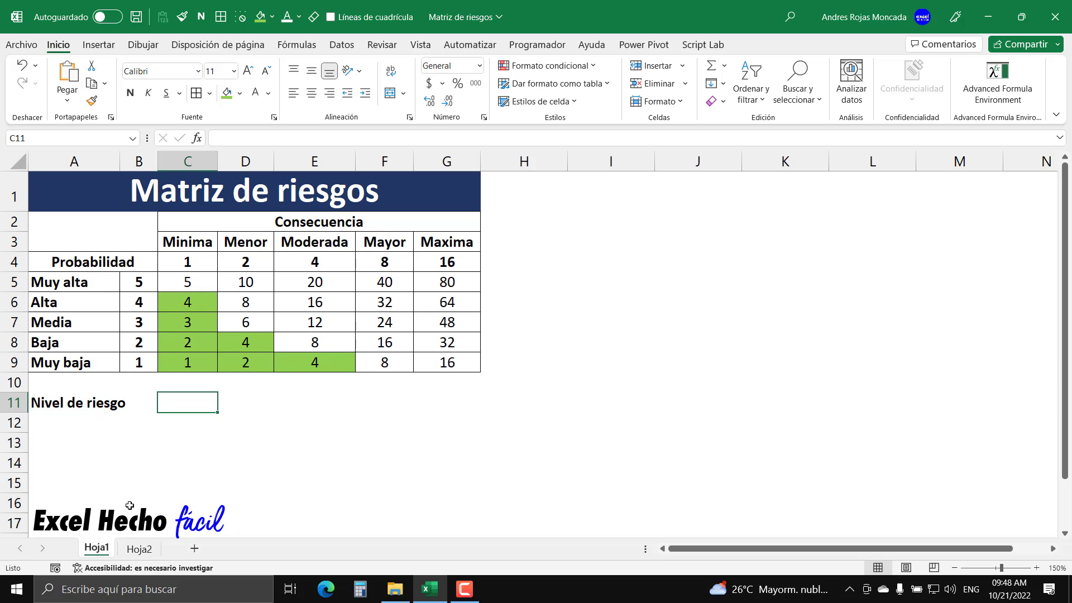
type("Color")
key("Return")
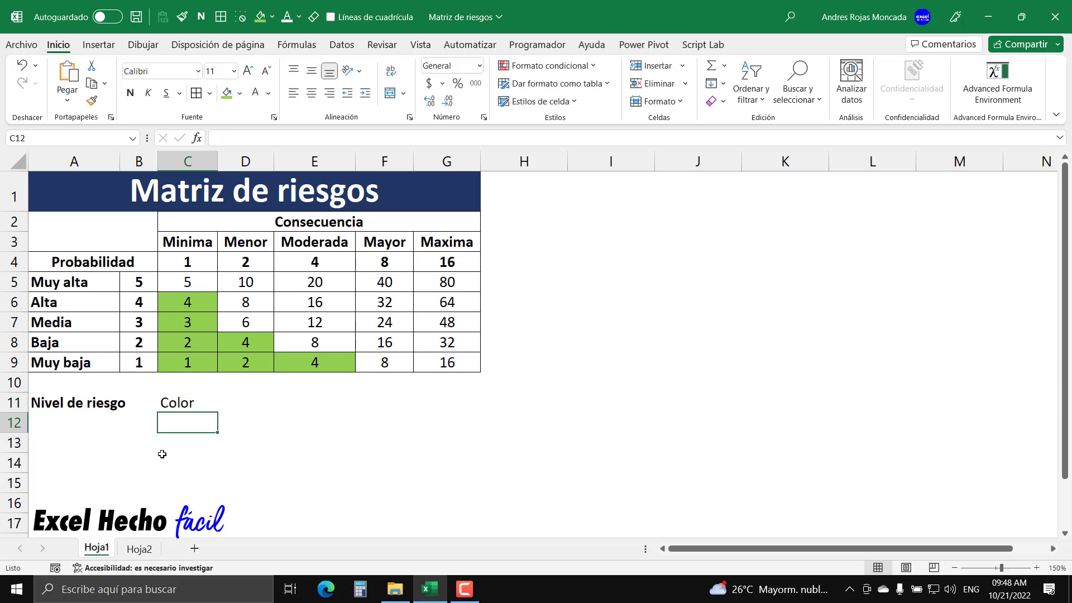
left_click(182, 405)
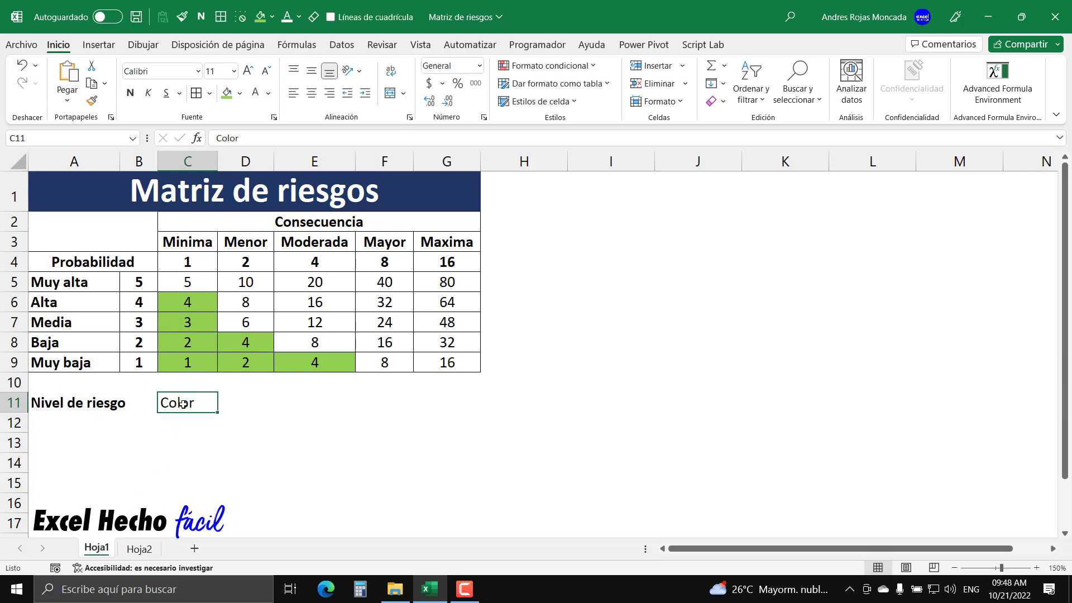
left_click(129, 96)
left_click(43, 426)
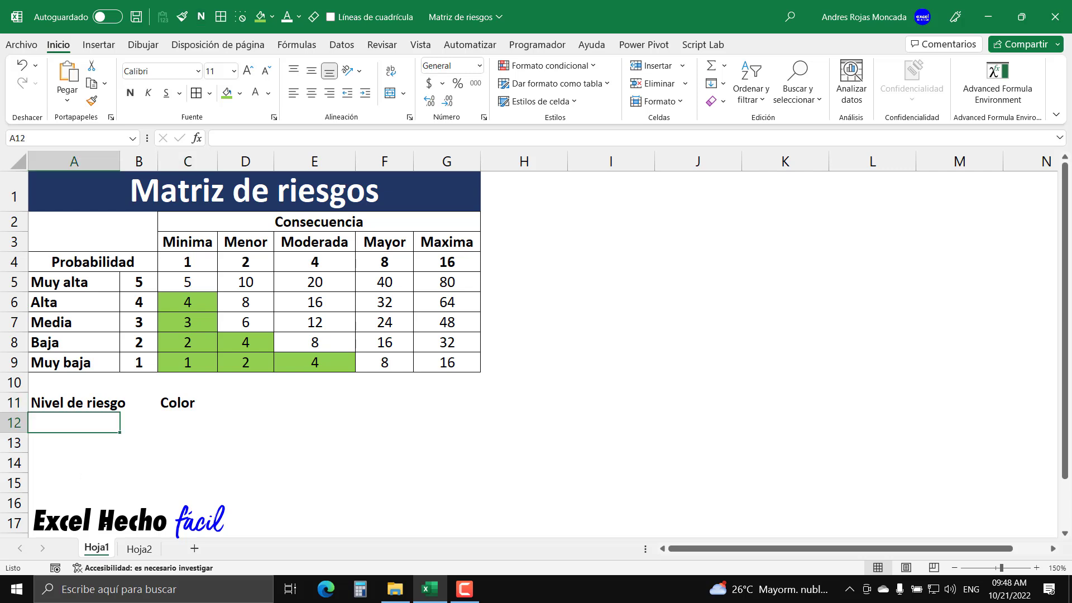
type("Riesgo a")
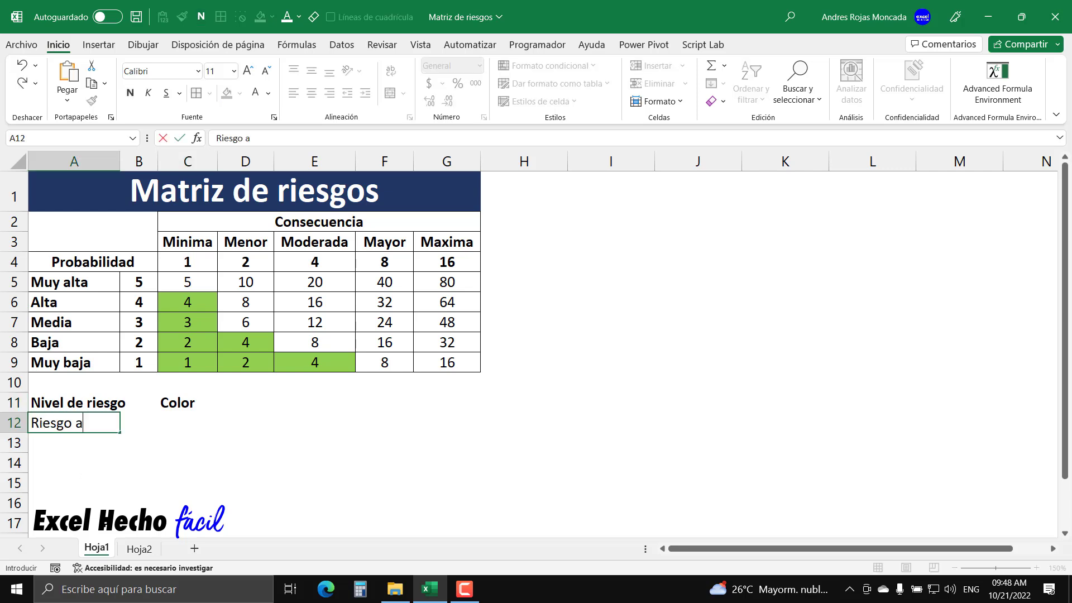
type("ceptable")
- Commit 'Riesgo aceptable' and fill its colour cell C12 green
key("ctrl+Return")
key("ctrl+n")
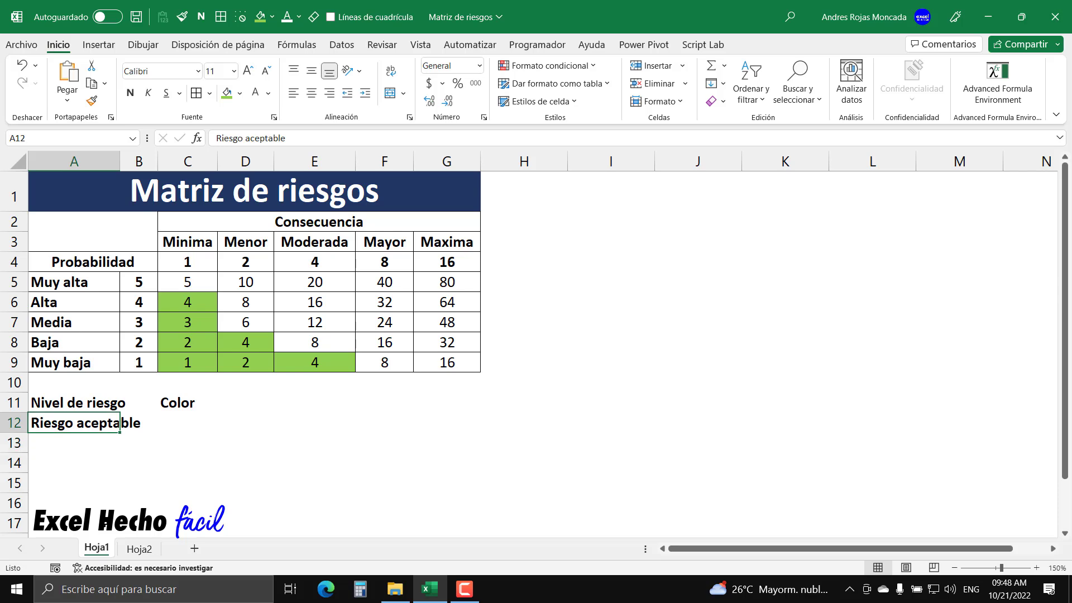
key("Right")
key("Right")
left_click(227, 93)
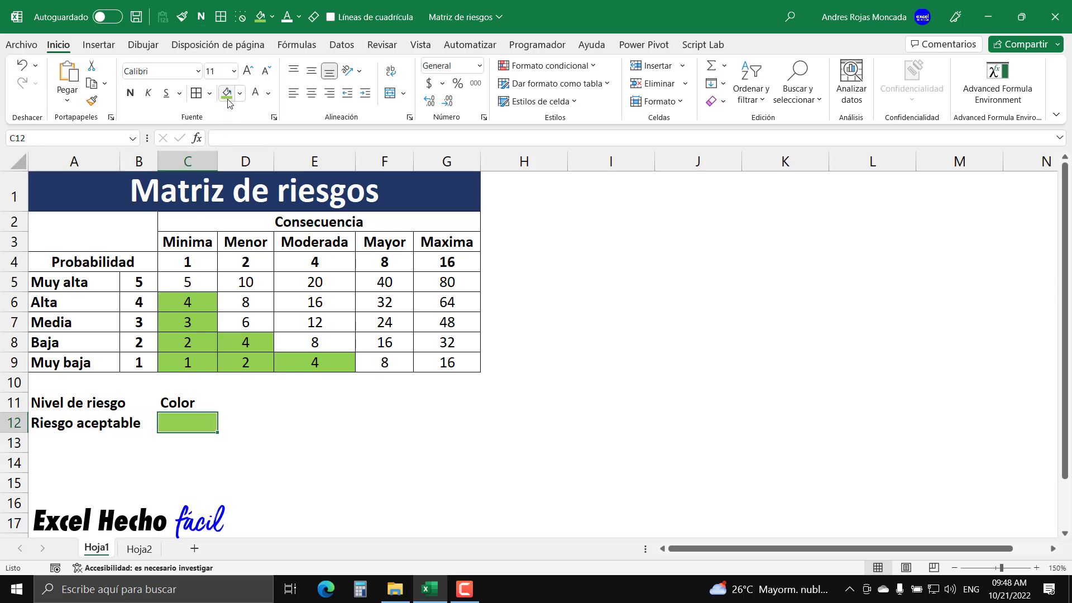
- Add borders to the legend cells A11:B12 and C11:C12
left_click_drag(95, 406, 123, 405)
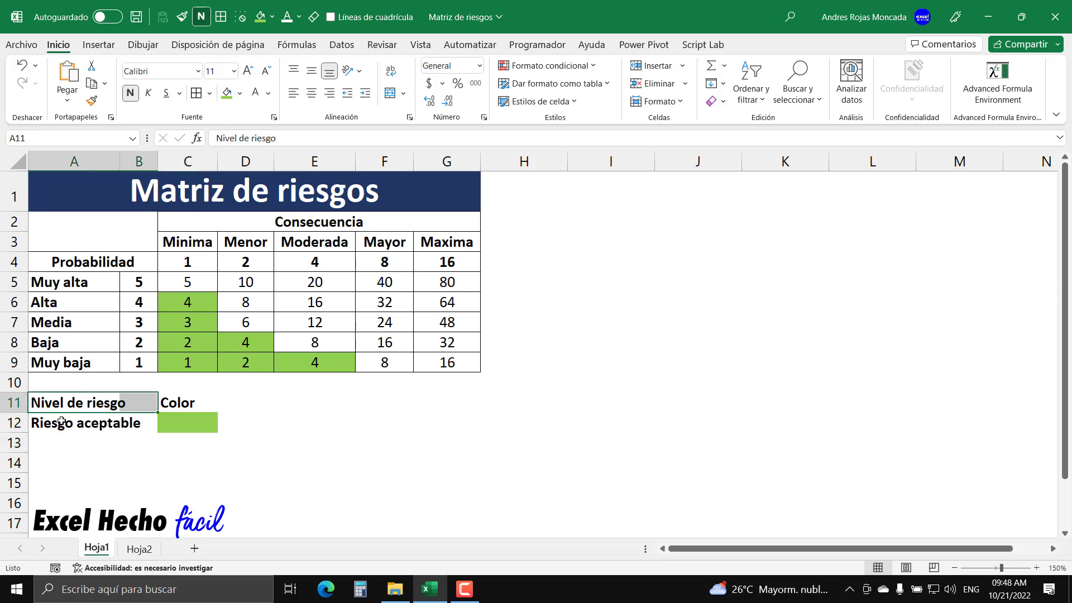
left_click_drag(67, 423, 140, 422)
left_click(211, 95)
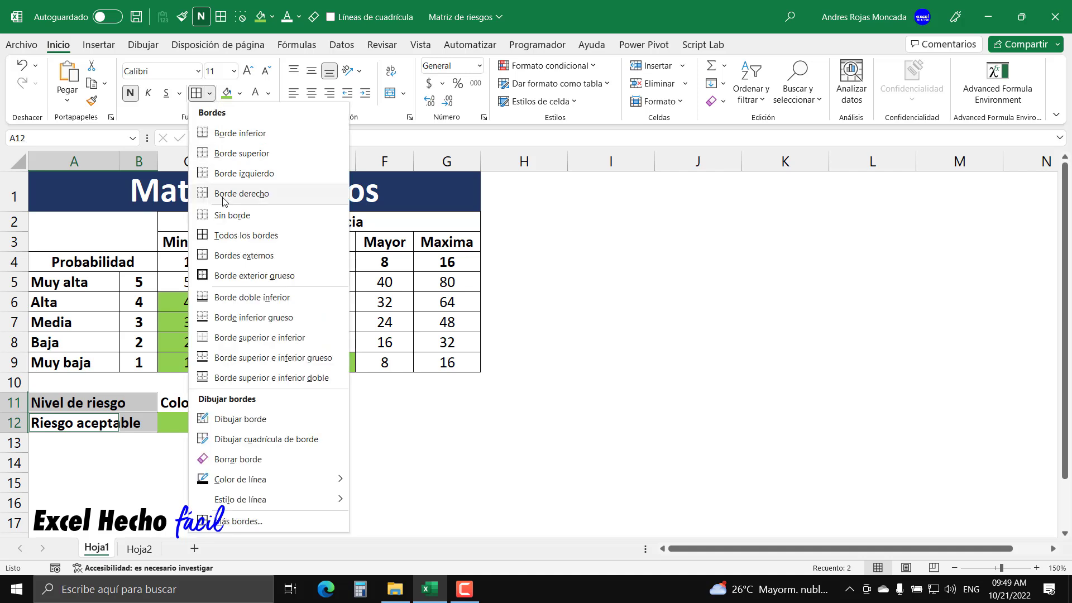
left_click(223, 256)
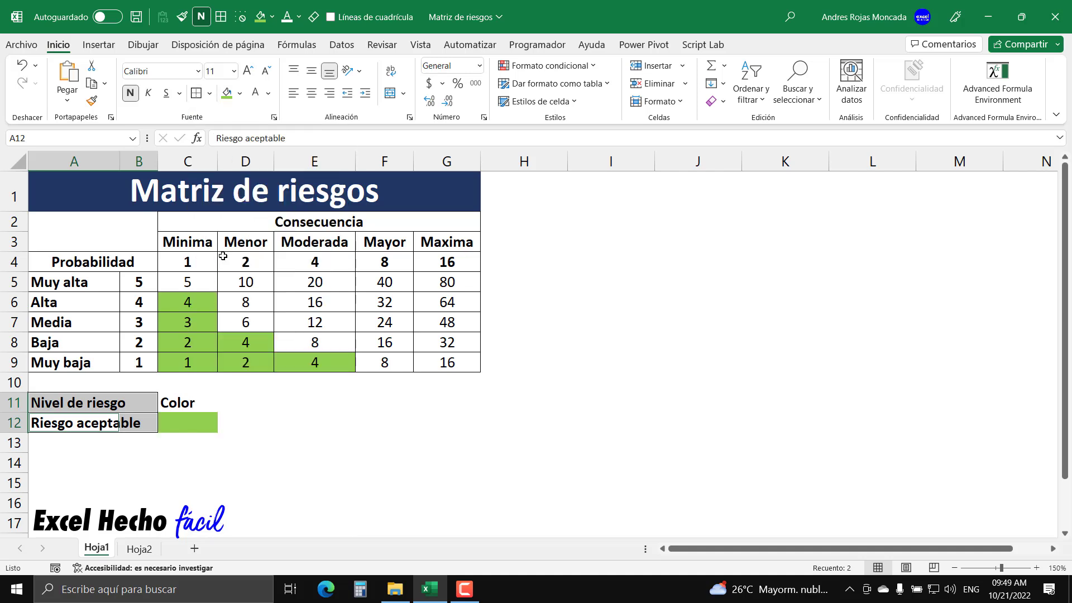
left_click(185, 406)
left_click(195, 95)
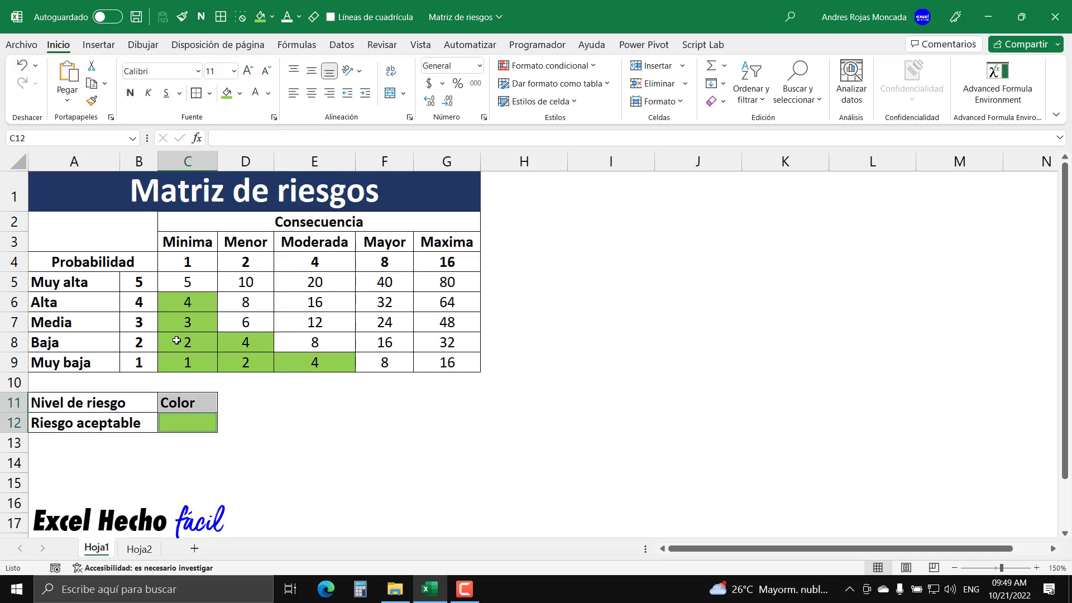
left_click(150, 441)
- Remove bold from the Riesgo aceptable label
left_click(85, 428)
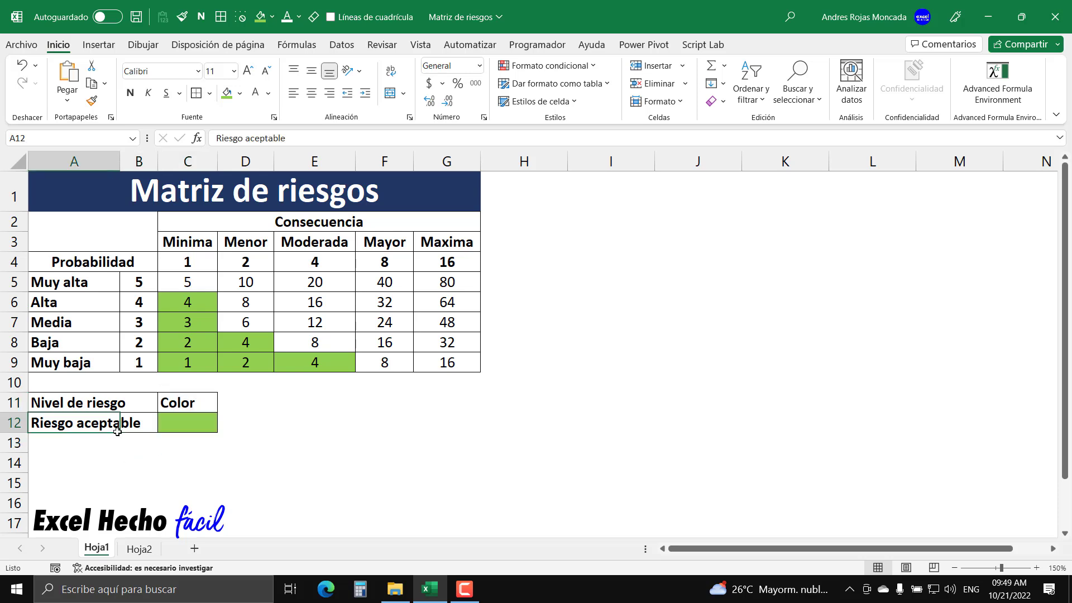
left_click(138, 98)
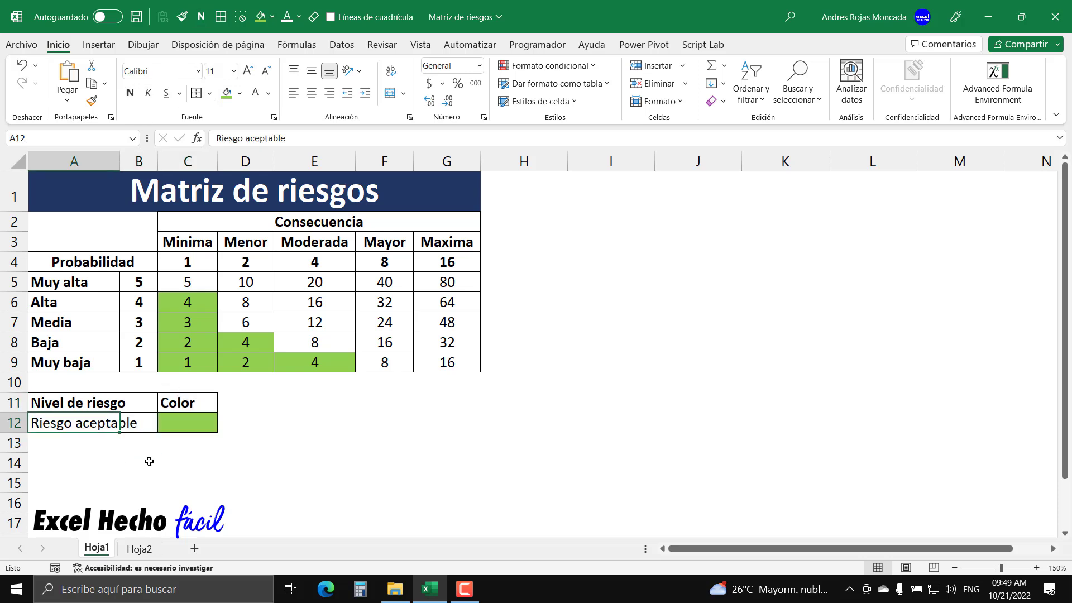
left_click(47, 443)
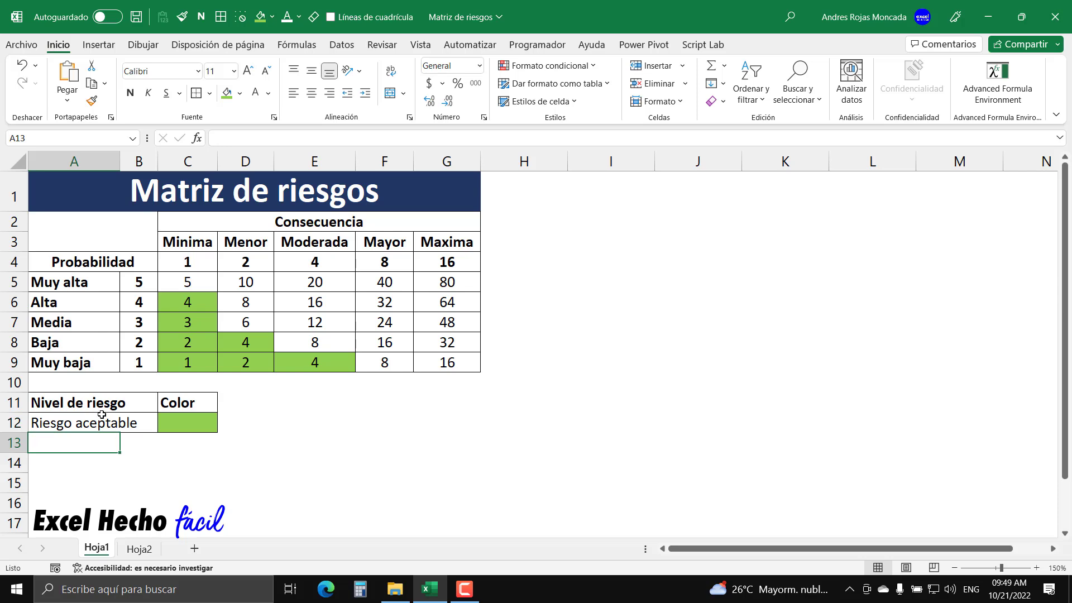
- Fill the legend header row dark navy blue with white text
left_click_drag(99, 406, 184, 403)
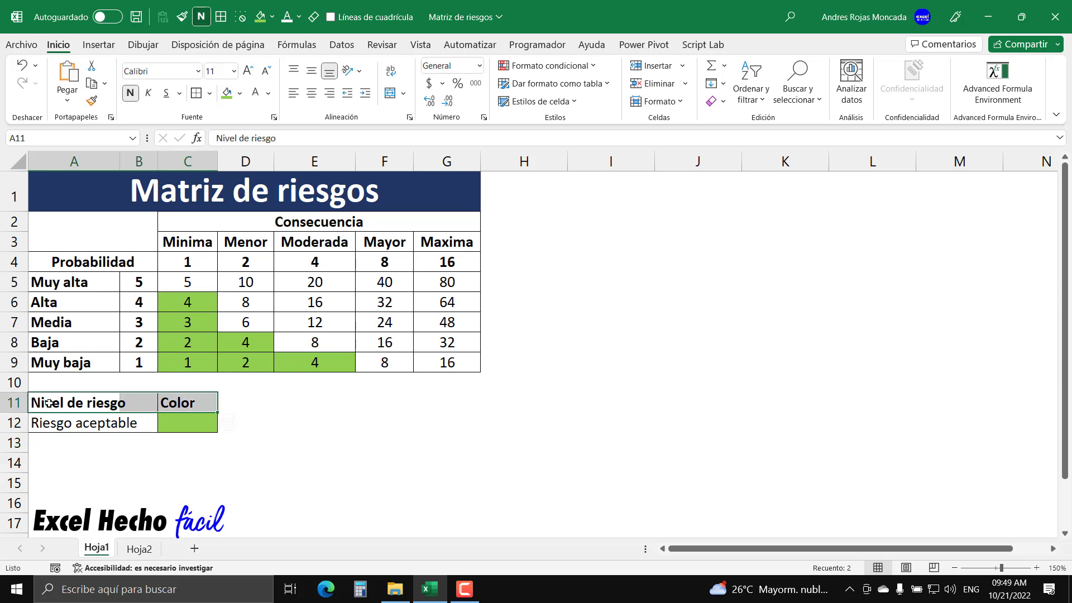
left_click_drag(50, 403, 186, 403)
left_click(241, 95)
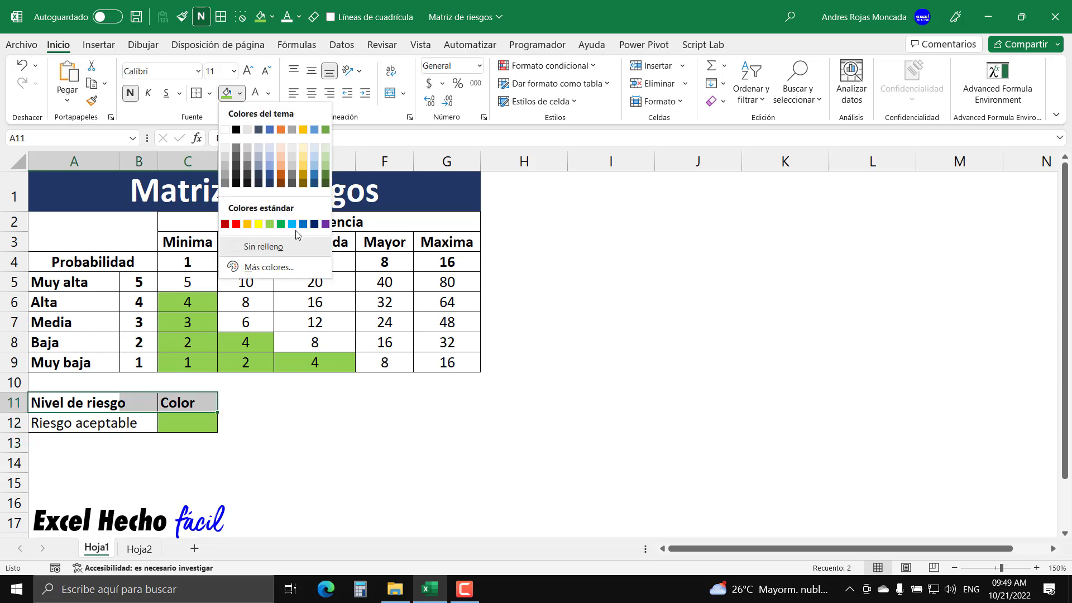
left_click(269, 182)
left_click(255, 93)
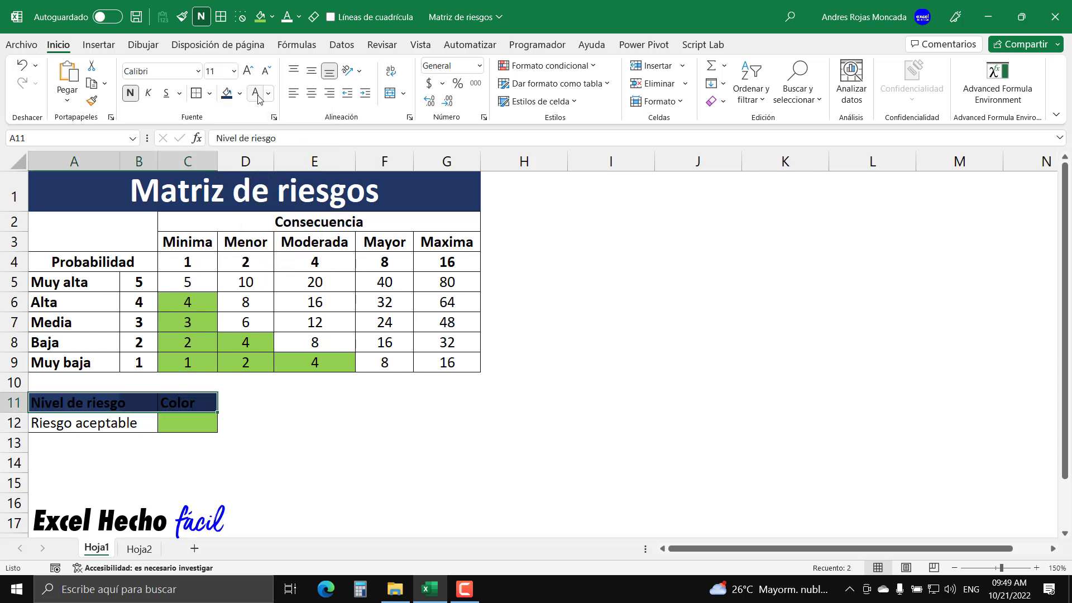
left_click(150, 423)
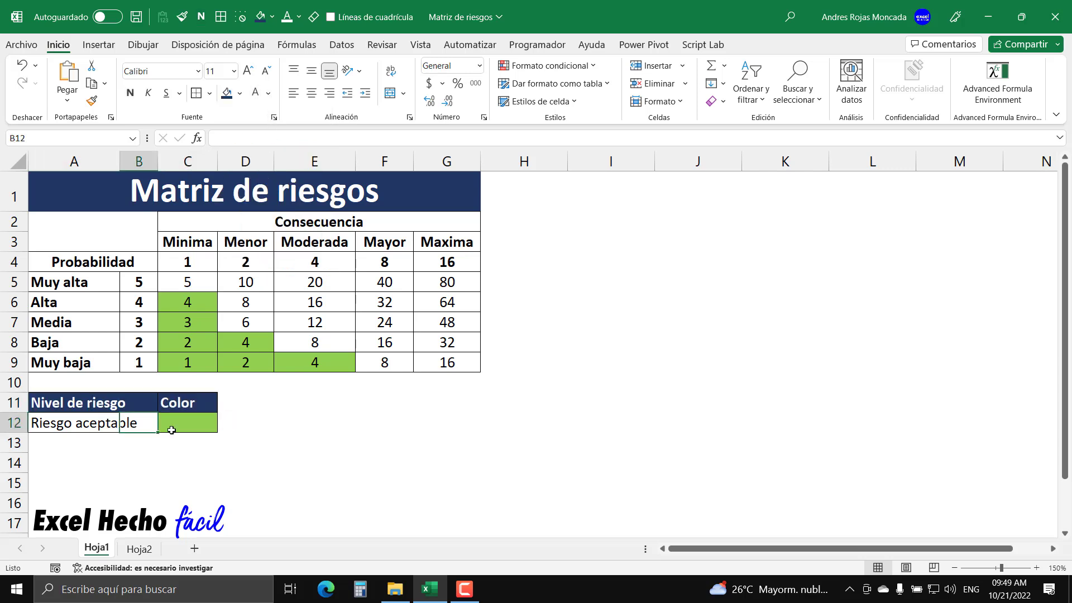
left_click(50, 440)
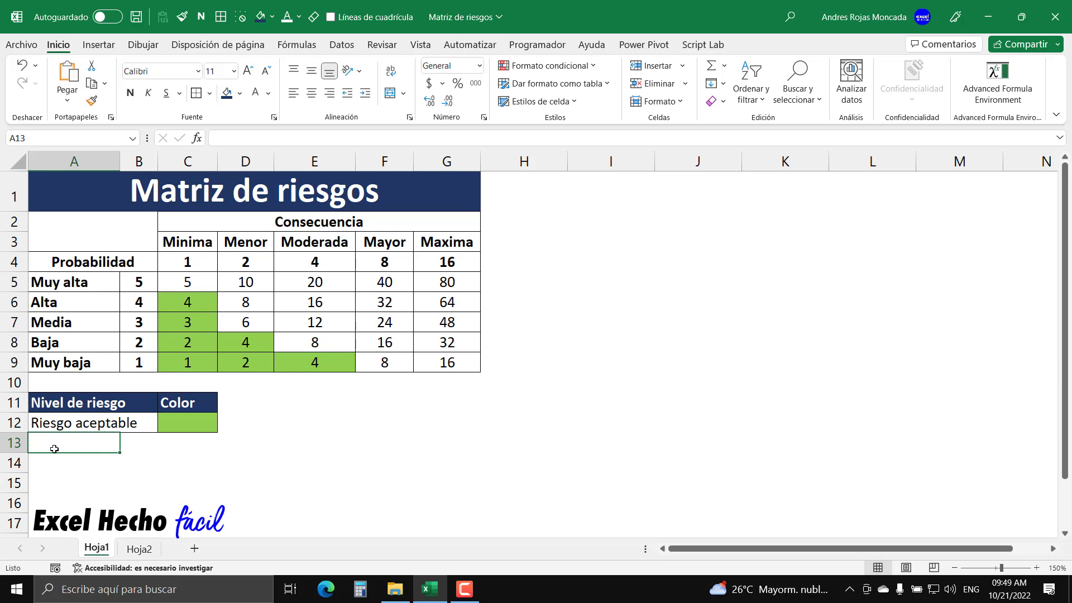
left_click(259, 423)
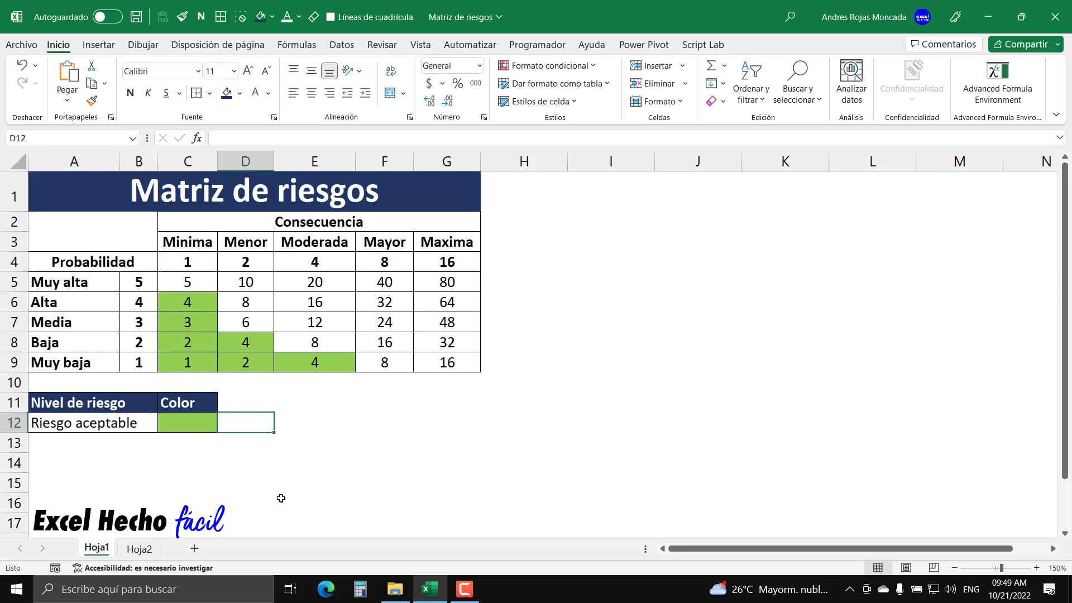
- Note '<=4' in D12 beside the green swatch
type("<=4")
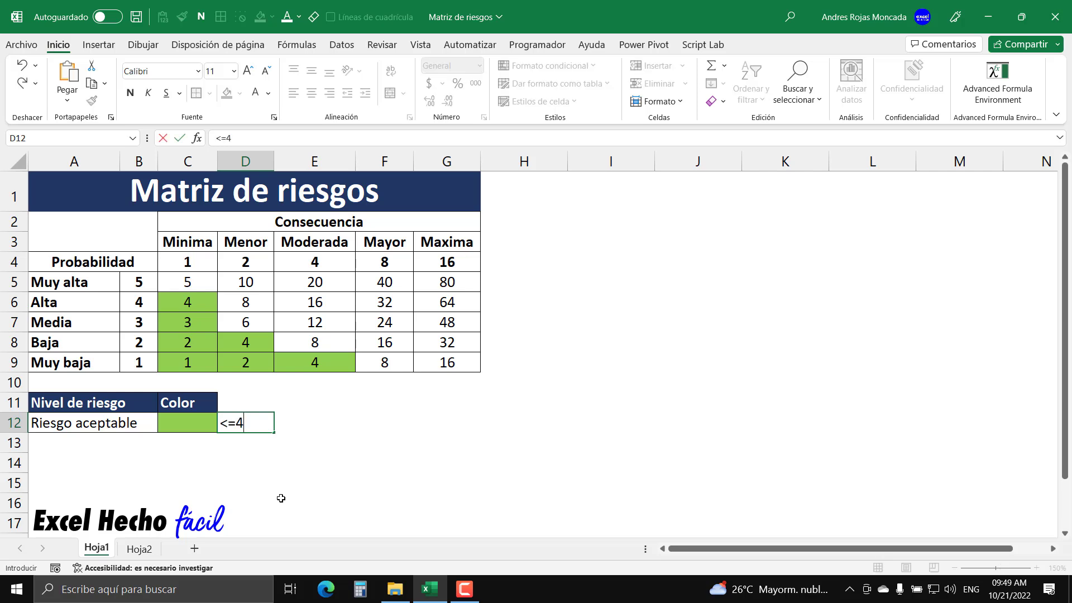
key("Return")
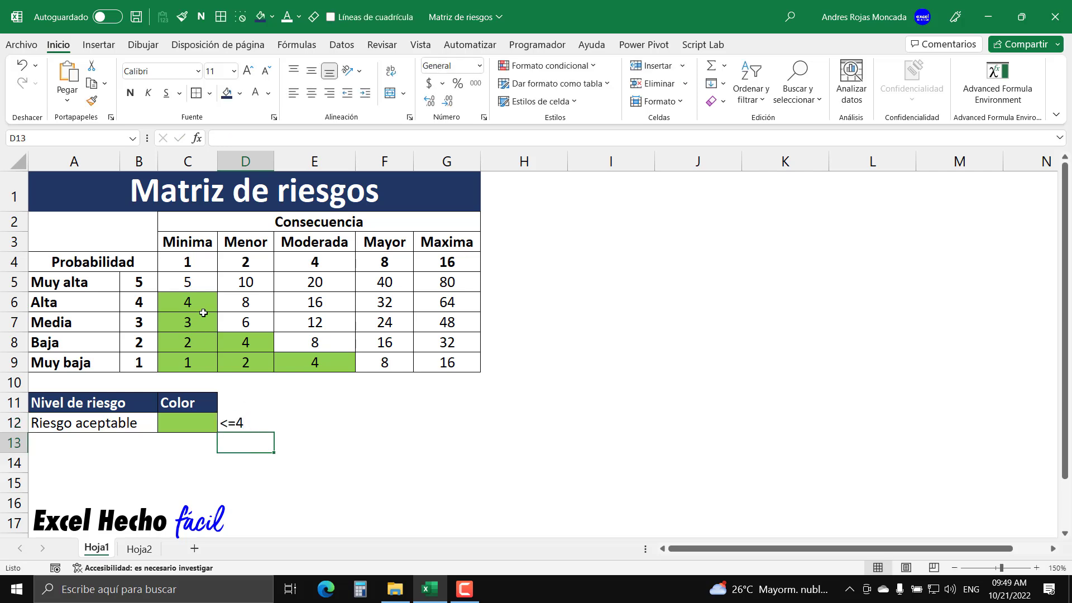
left_click(202, 309)
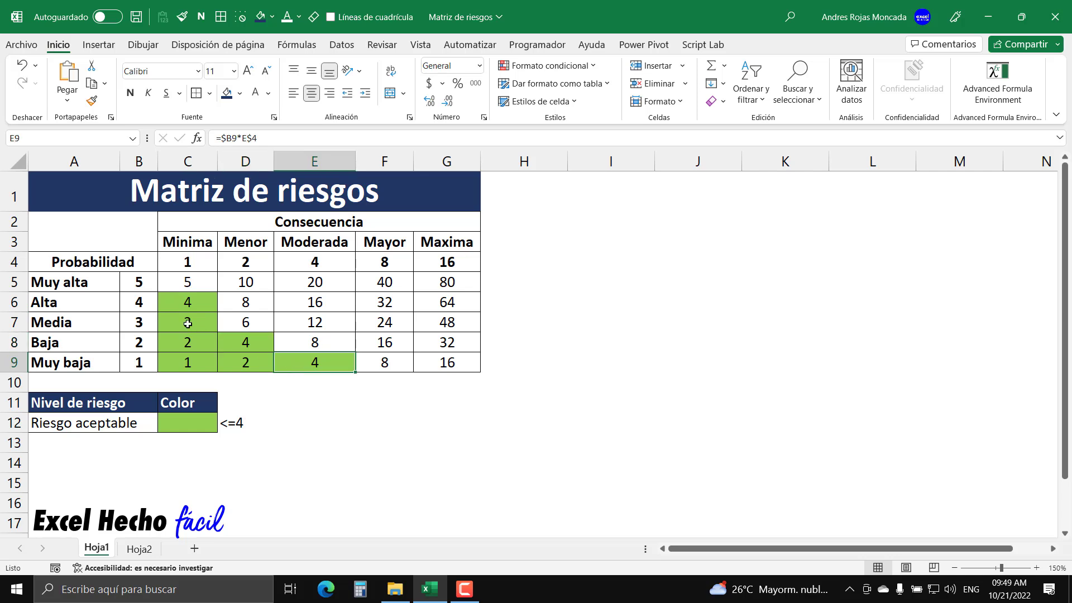
mouse_move(183, 303)
left_mouse_down()
mouse_move(215, 363)
mouse_move(270, 364)
left_mouse_up()
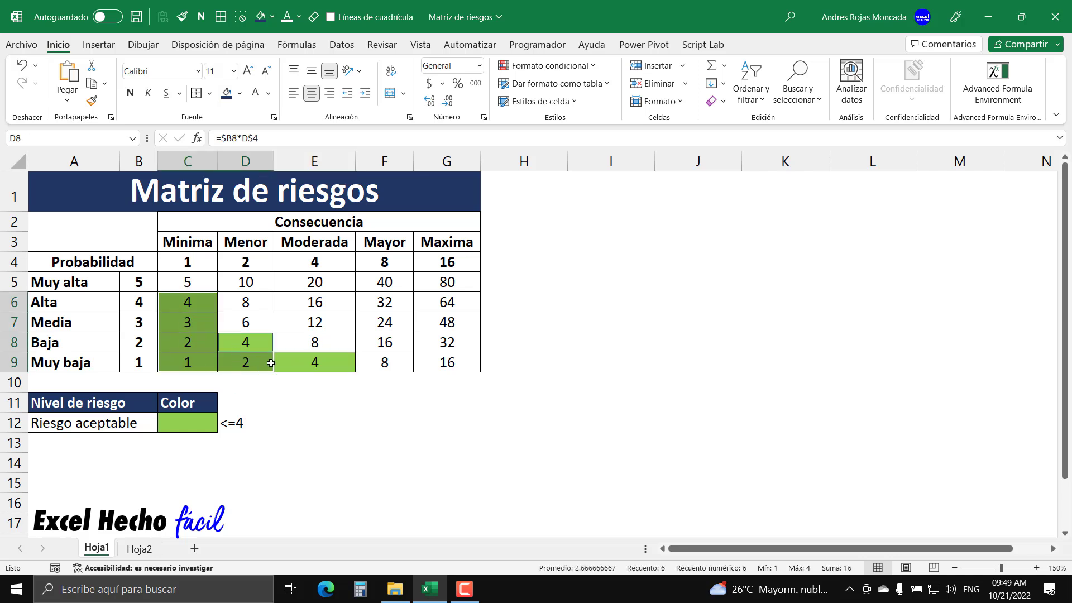
left_click(291, 365, "ctrl")
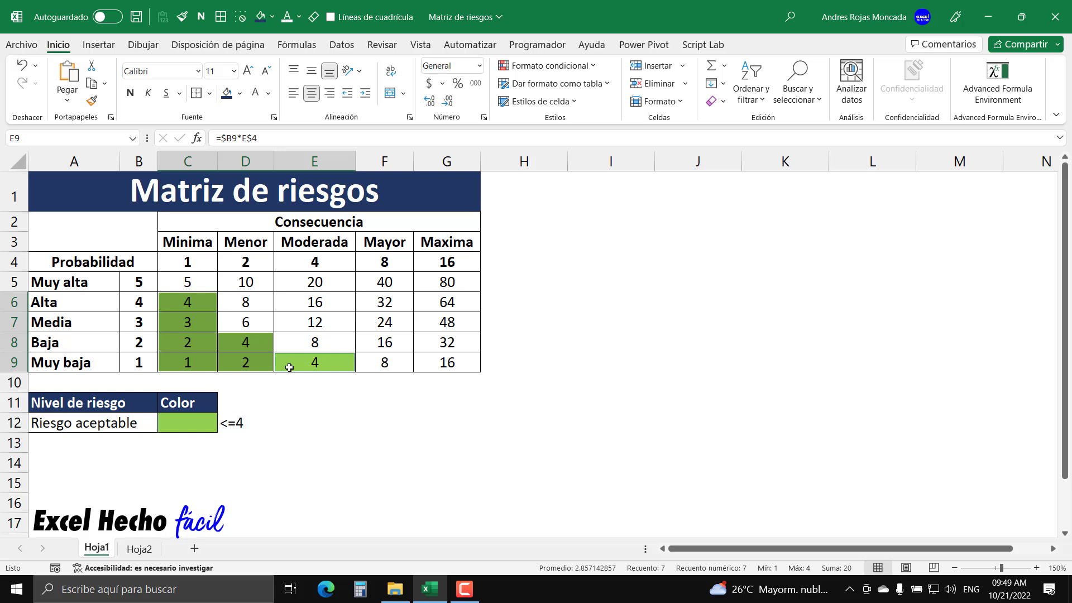
- Fill the matrix values 5, 10, 8, 6, 12, 8 and 8 yellow
left_click(203, 286)
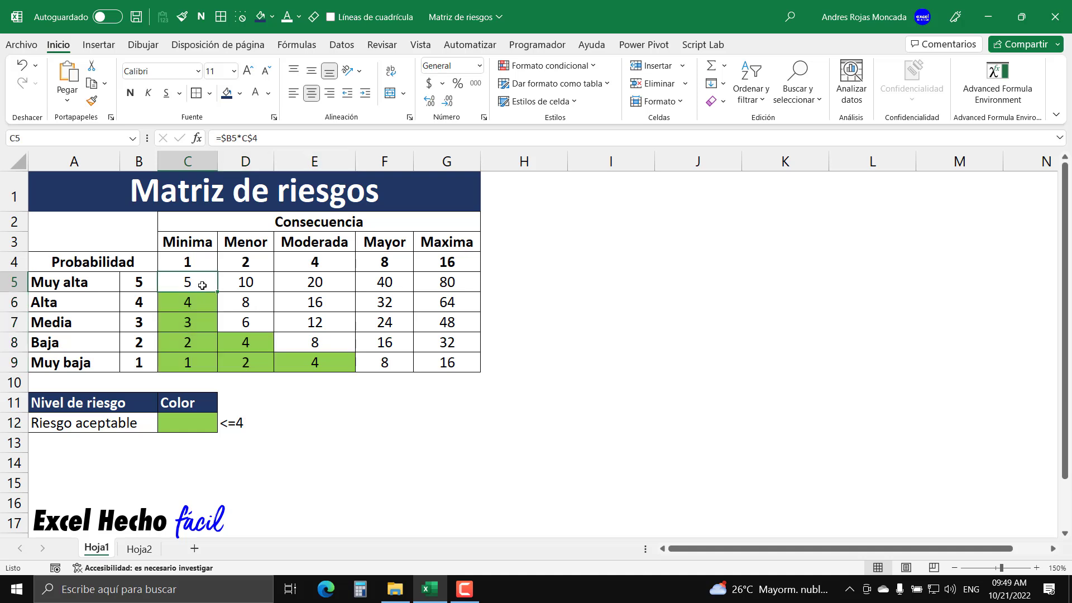
left_click_drag(246, 282, 246, 322)
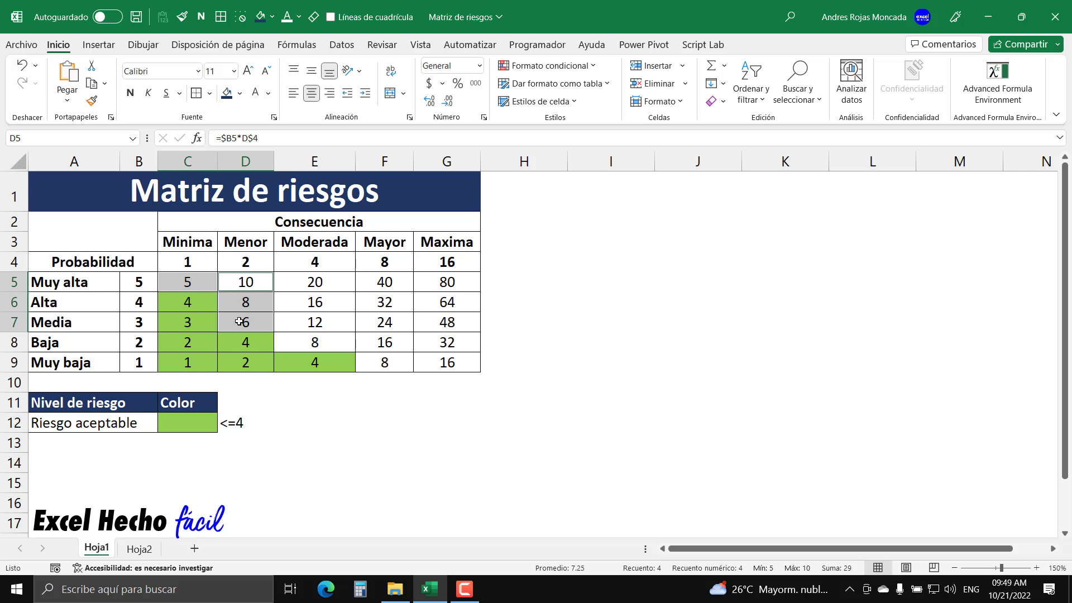
left_click_drag(293, 331, 298, 340)
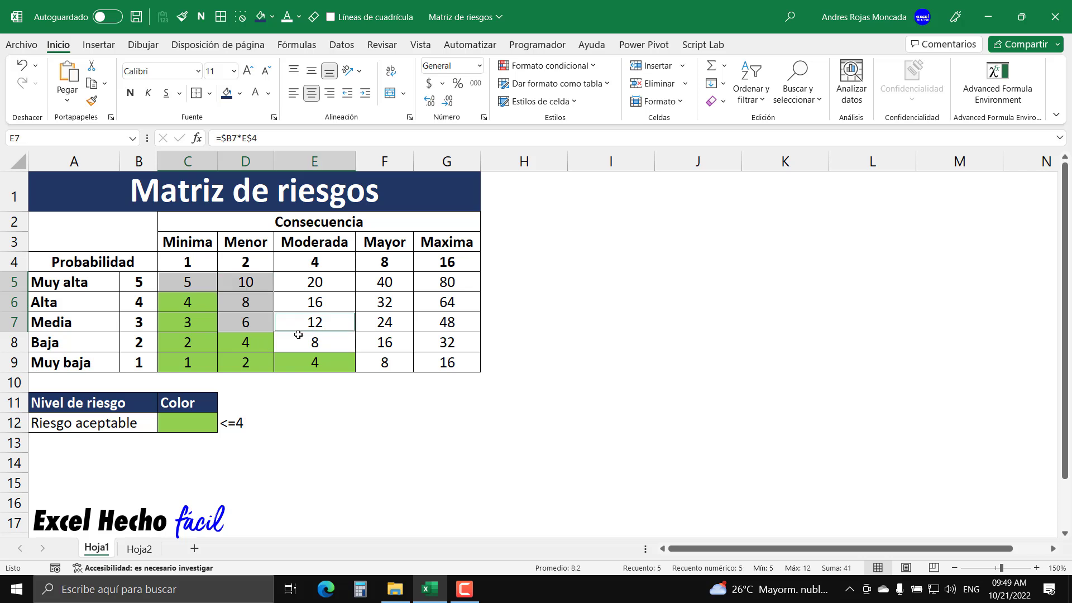
left_click(374, 364, "ctrl")
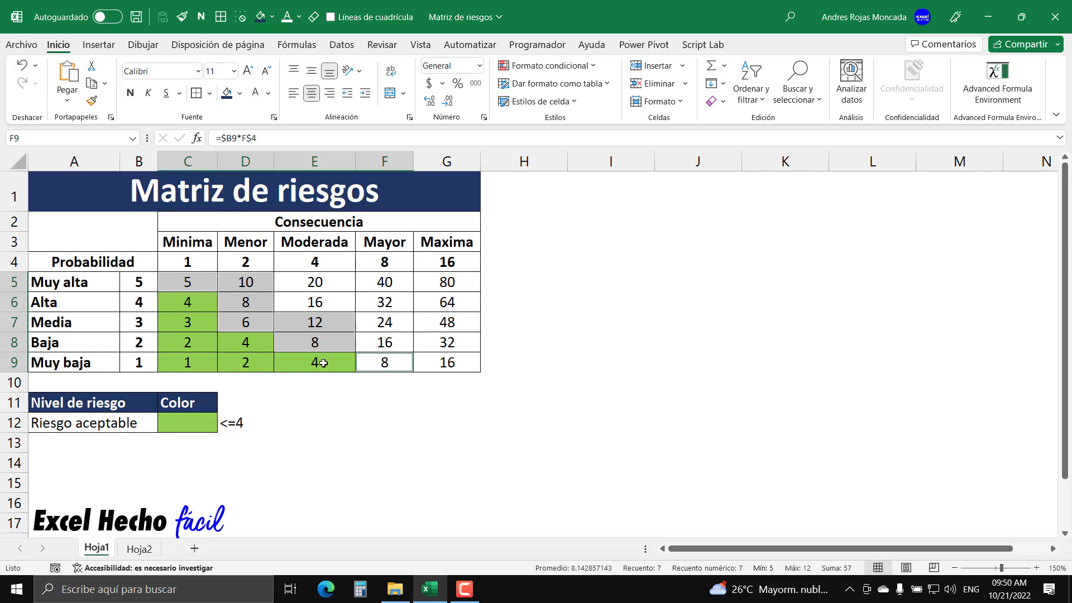
left_click(242, 94)
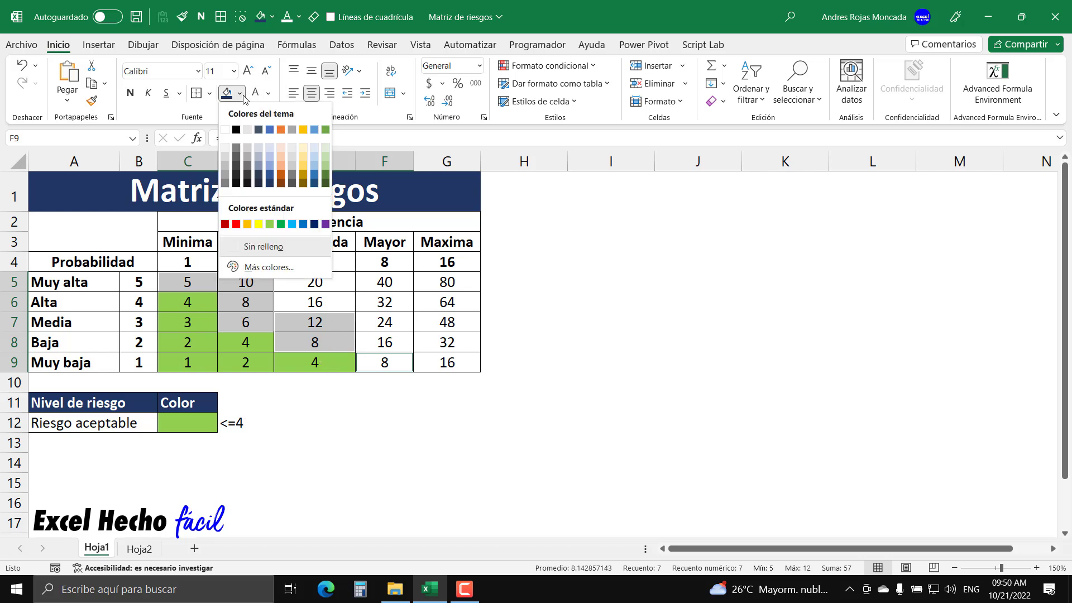
left_click(258, 224)
left_click(84, 444)
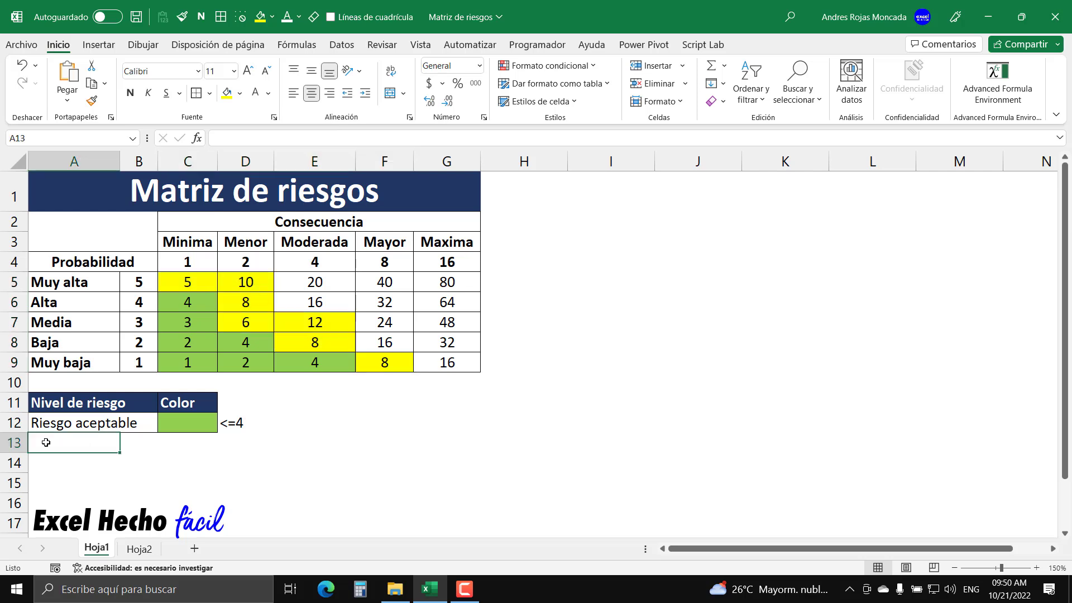
- Add the 'Riesgo tolerable' label in A13 with a yellow swatch in C13
type("R")
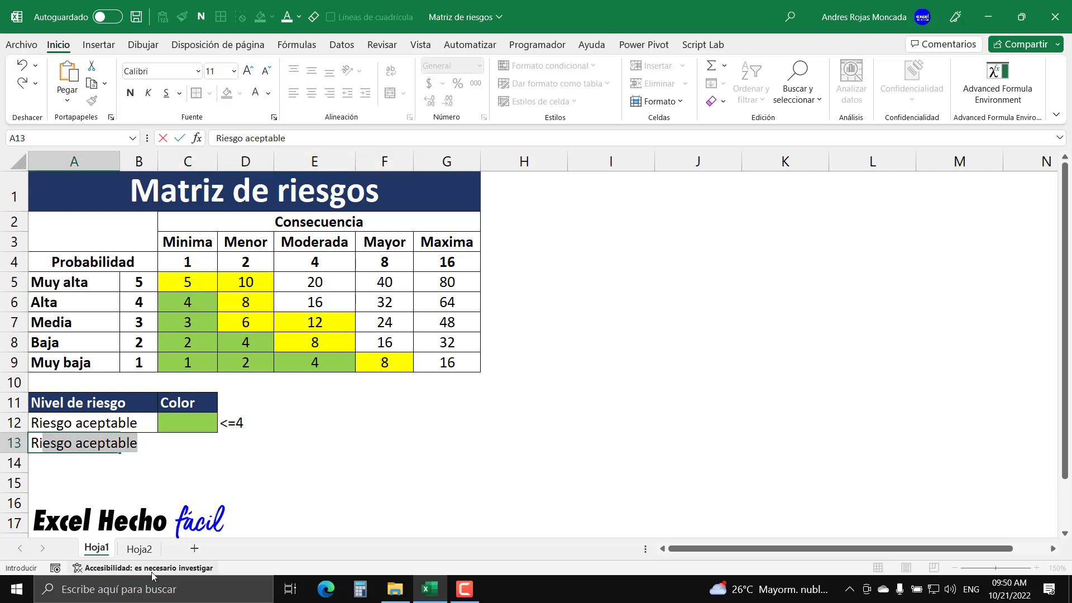
type("iesgo ")
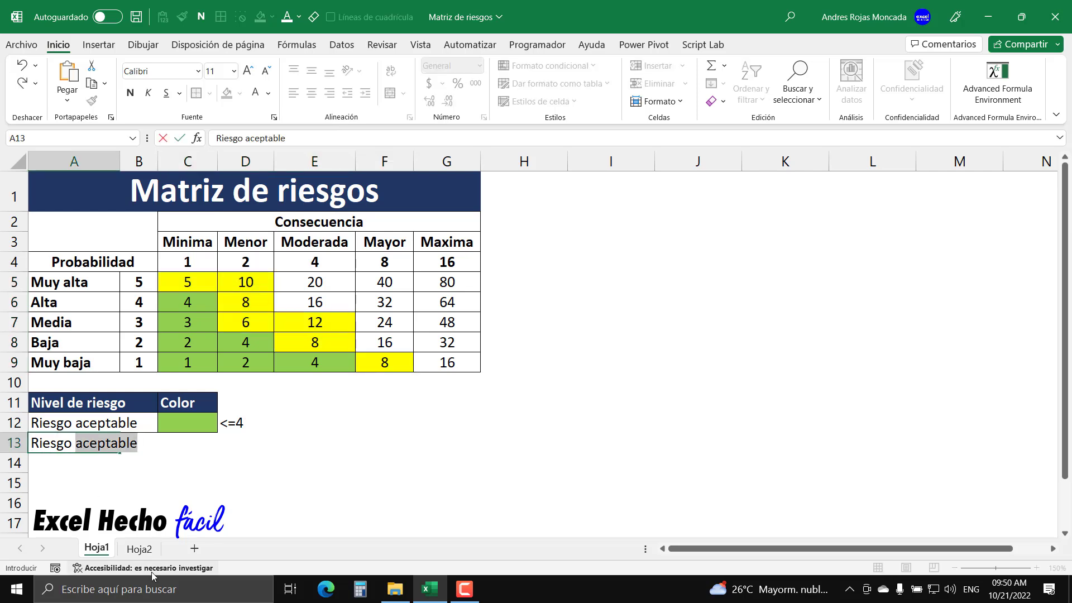
type("tole")
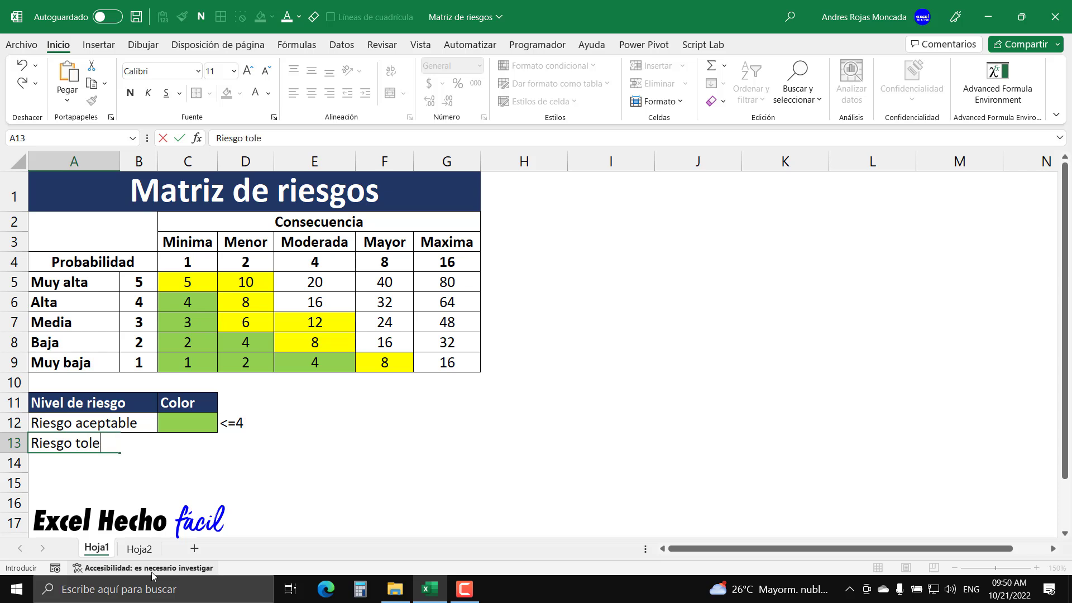
type("rable")
key("Return")
key("Up")
key("Right")
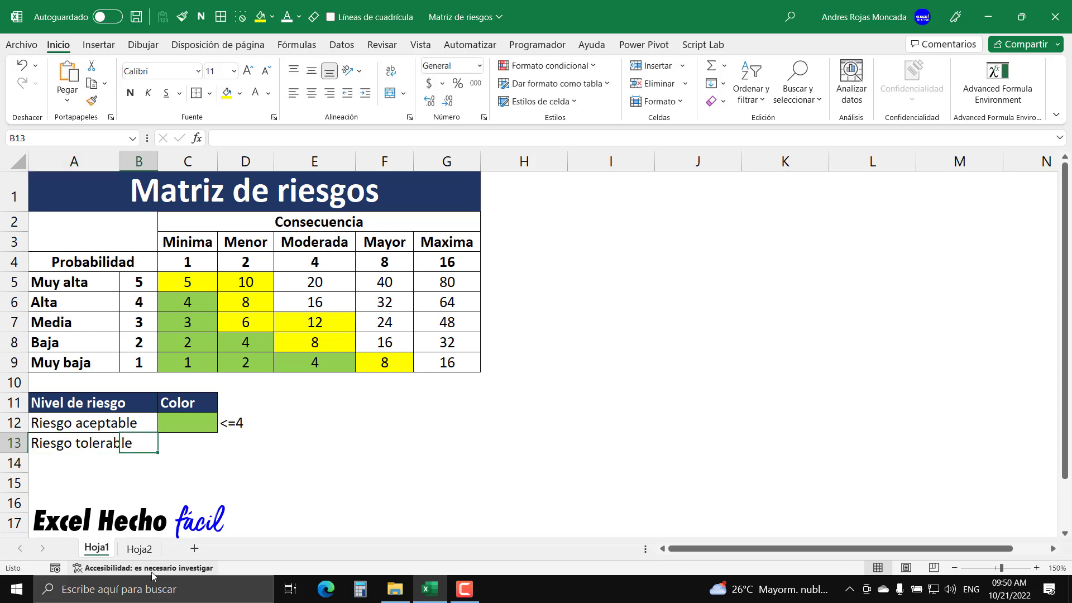
key("Right")
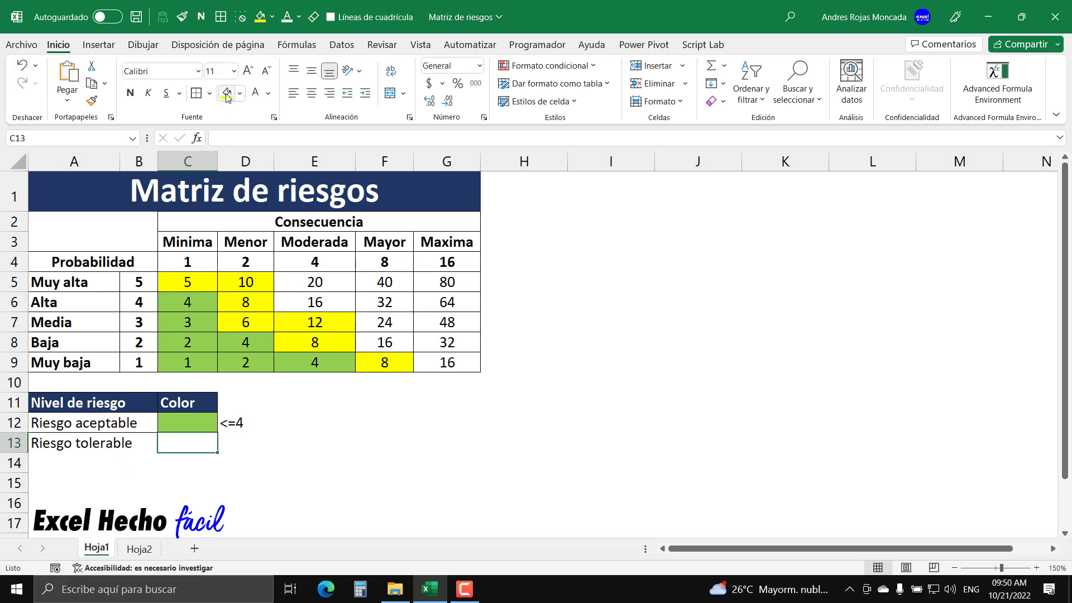
left_click(226, 92)
left_click(58, 445)
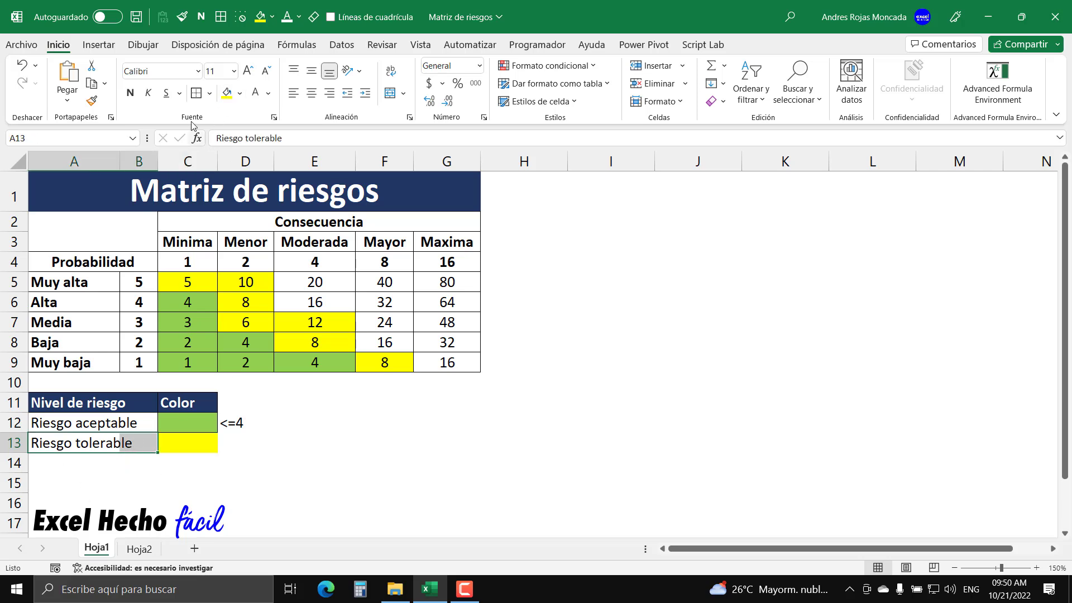
left_click(195, 445)
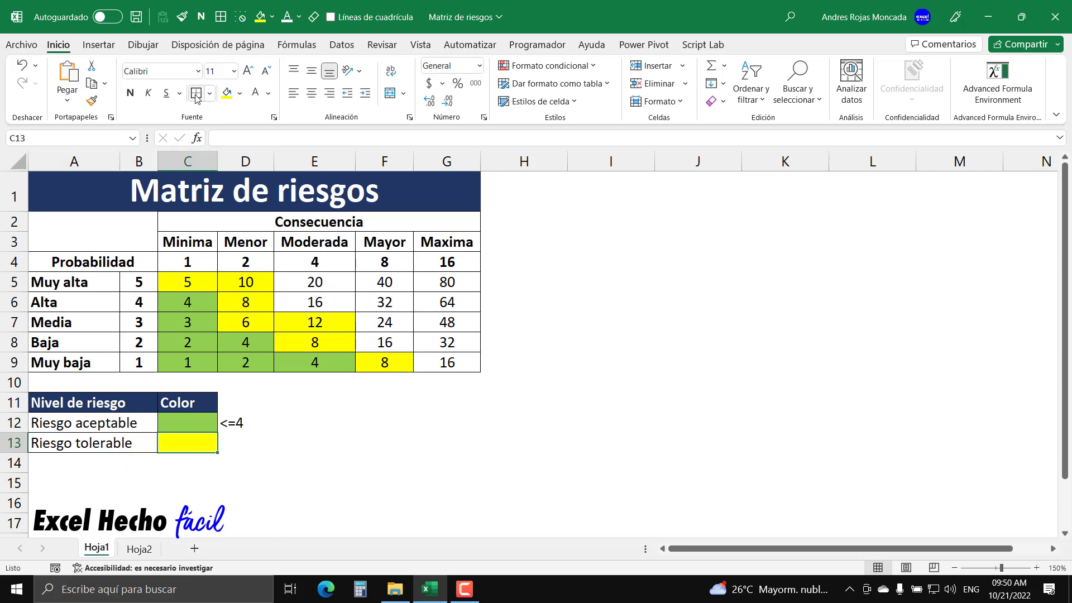
left_click(233, 449)
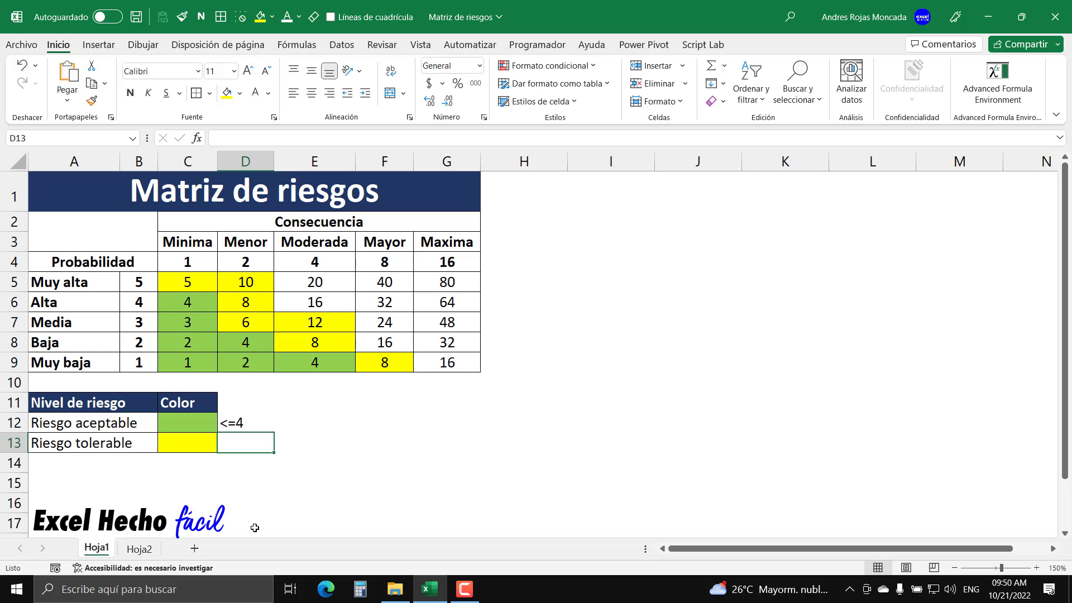
- Enter '>=5 y <=12' in D13 as the tolerable score range
type(">=")
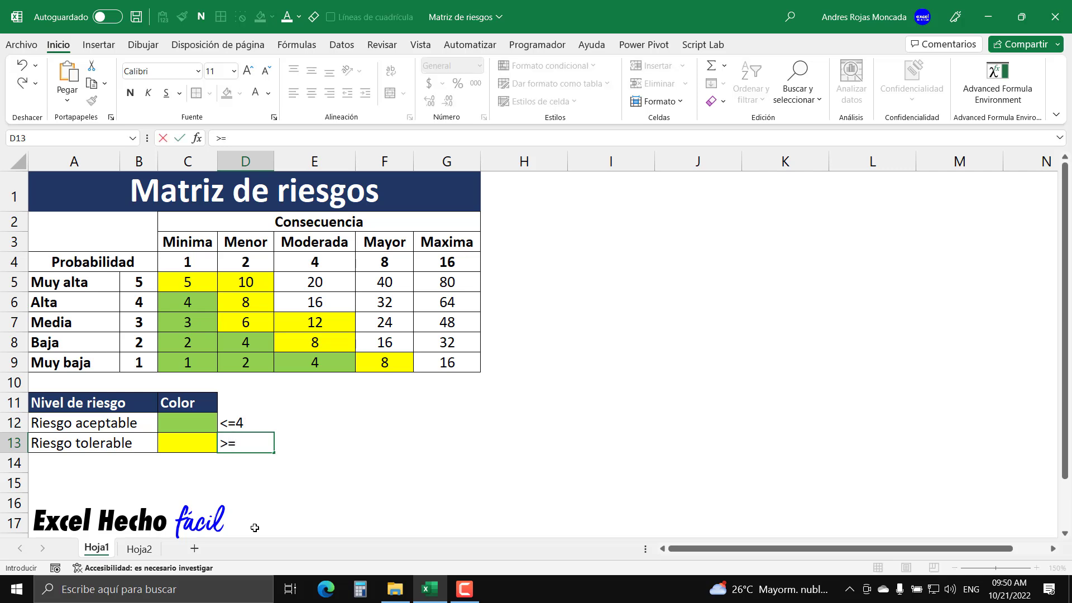
type("5 y <")
type("=12")
key("Return")
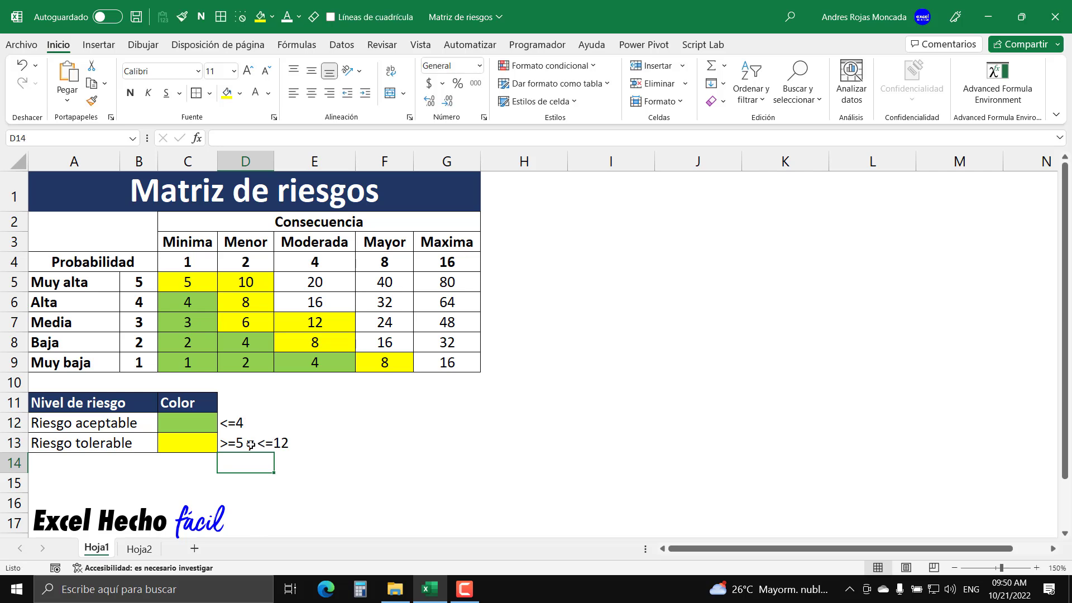
left_click(58, 459)
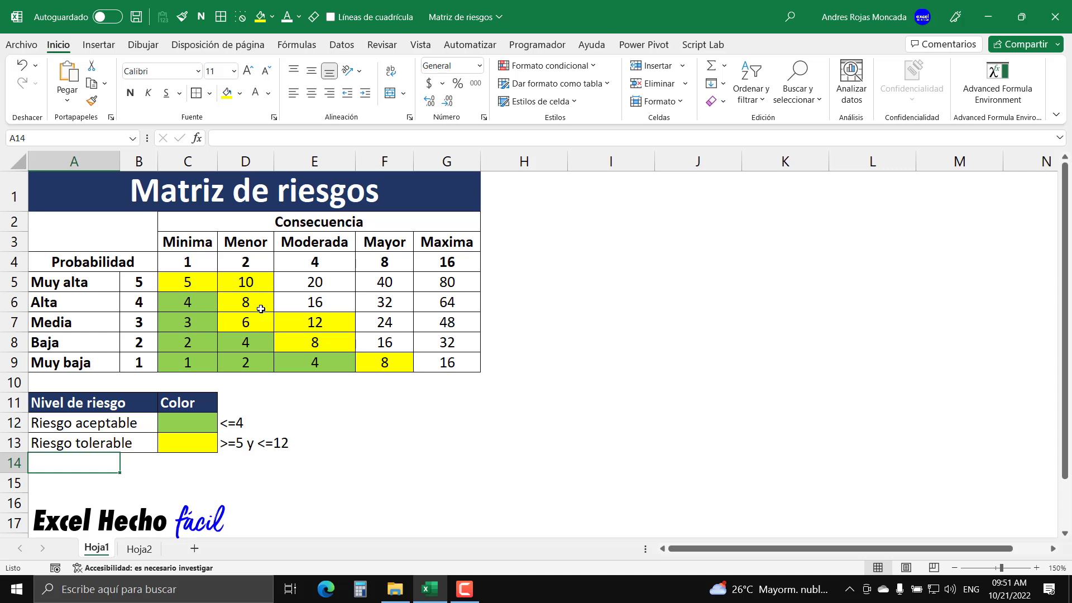
- Fill E5:E6, F7:F8 and G9 (20, 16, 24, 16, 16) dark orange
left_click_drag(323, 279, 325, 302)
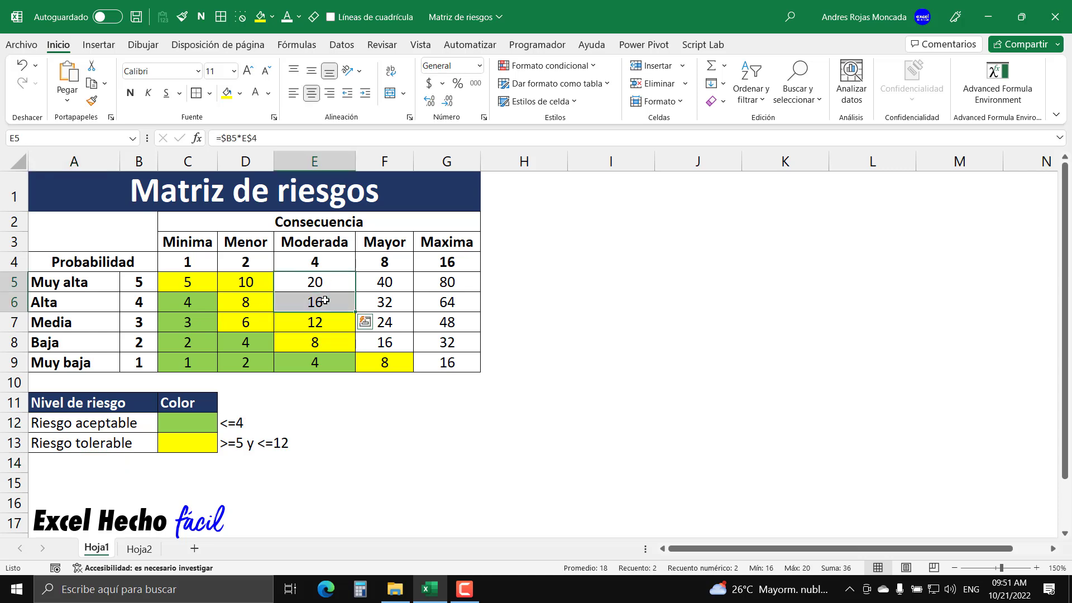
left_click_drag(385, 324, 384, 346, "ctrl")
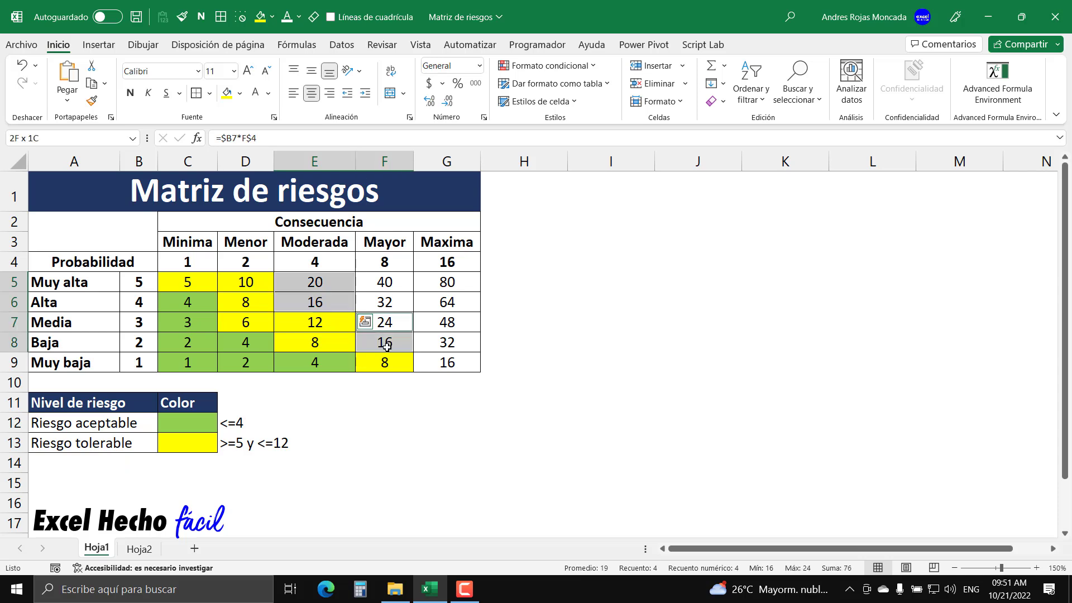
left_click(446, 364, "ctrl")
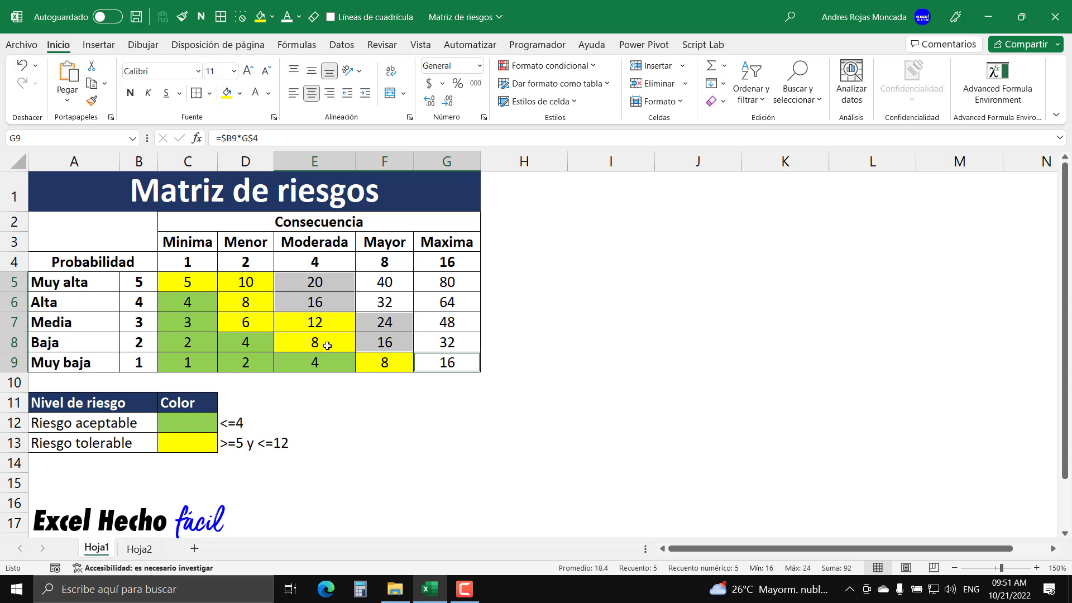
left_click(240, 93)
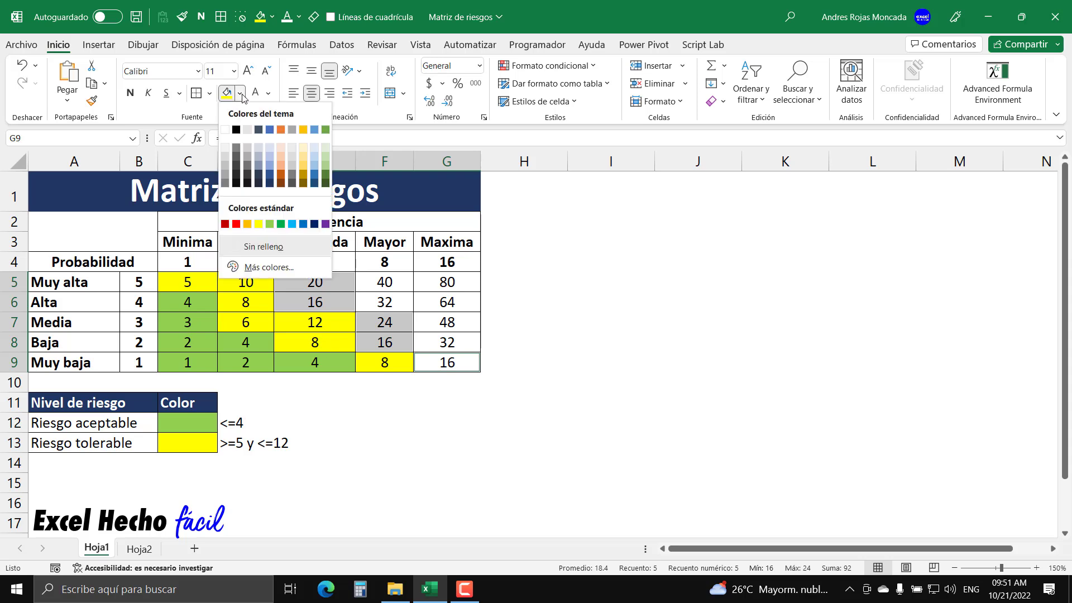
left_click(281, 176)
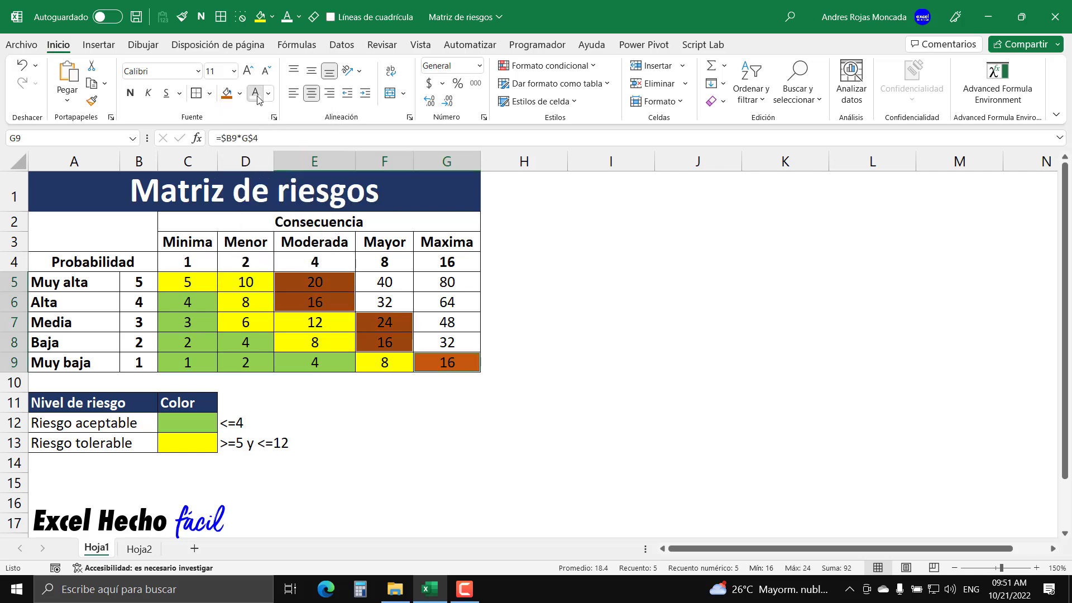
left_click(328, 395)
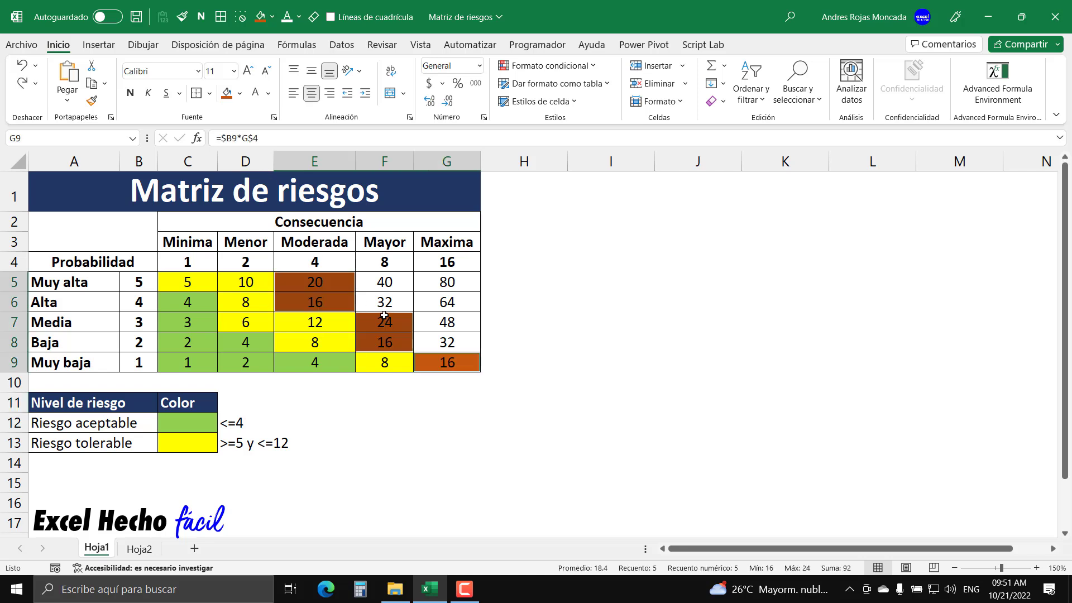
left_click(54, 463)
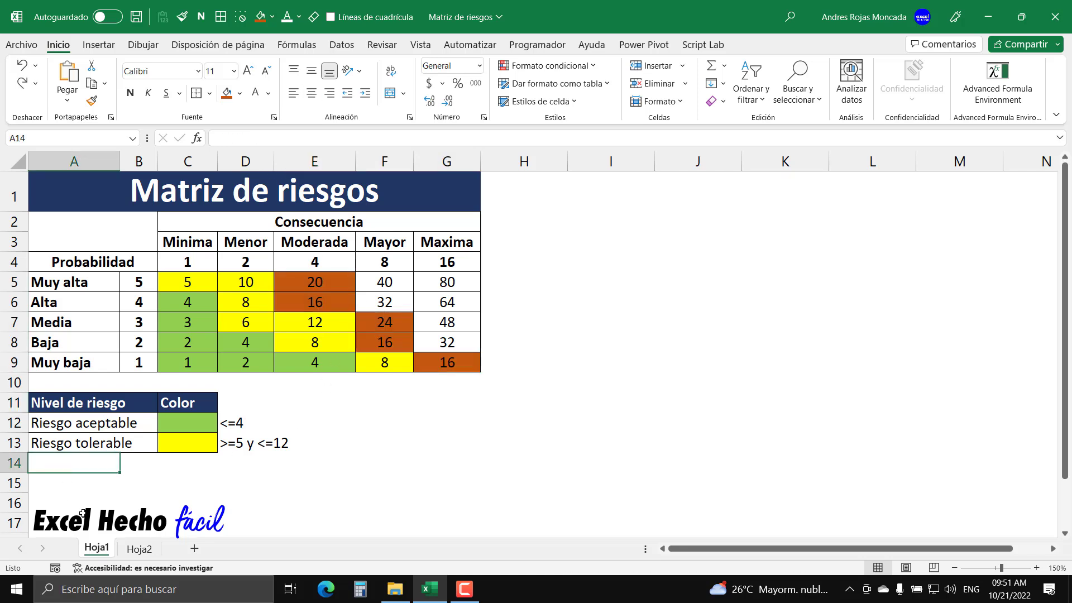
- Add the 'Riesgo alto' legend row in A14, with an orange swatch in C14 and '>=16 y <=24' in D14
type("Riesg")
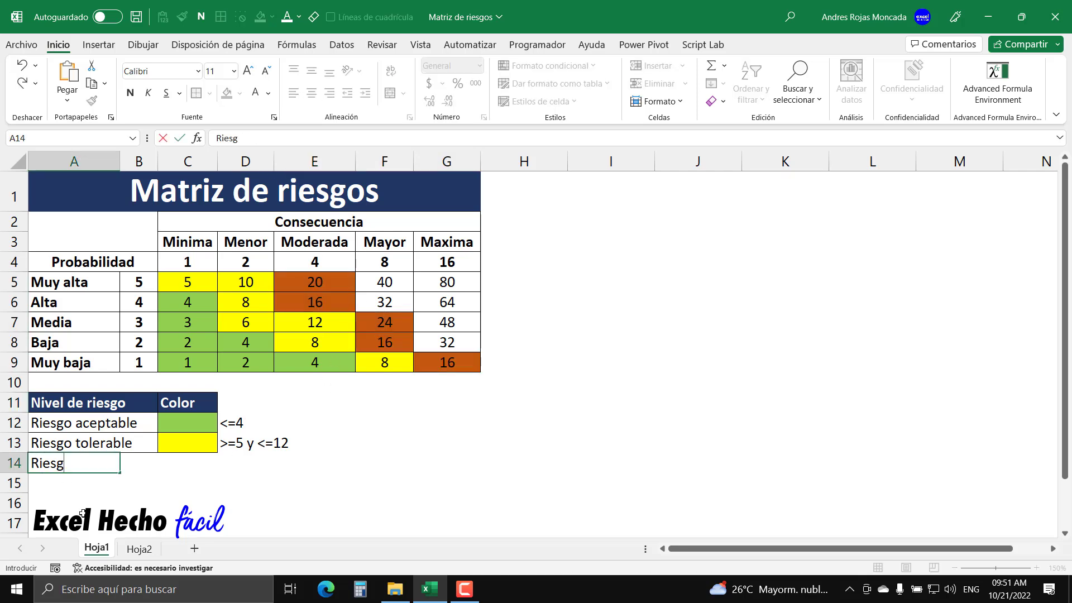
type("o alto")
key("Tab")
key("Tab")
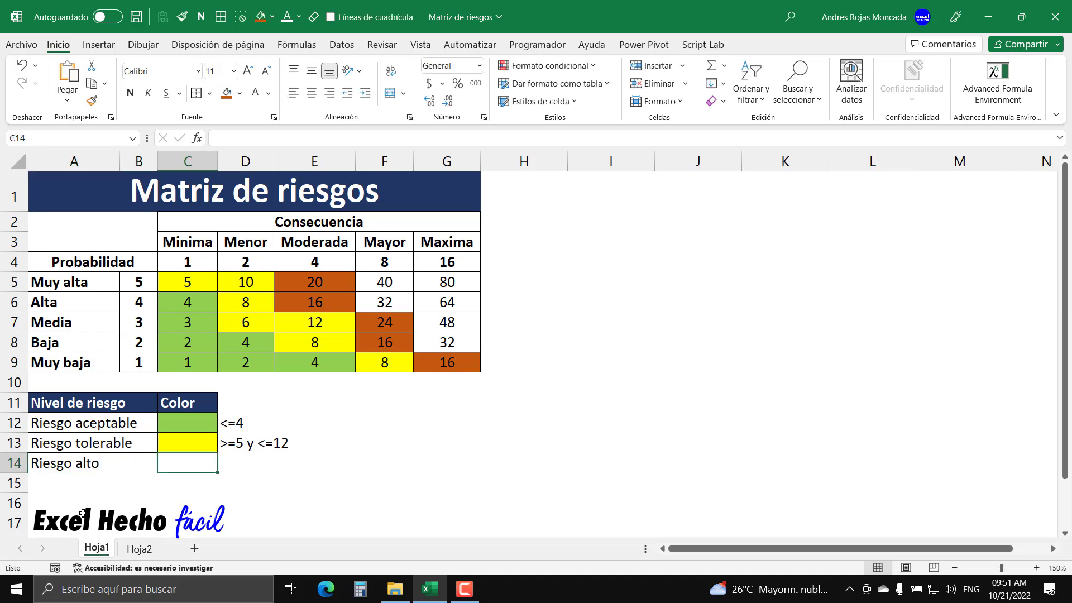
left_click(226, 93)
left_click(59, 457)
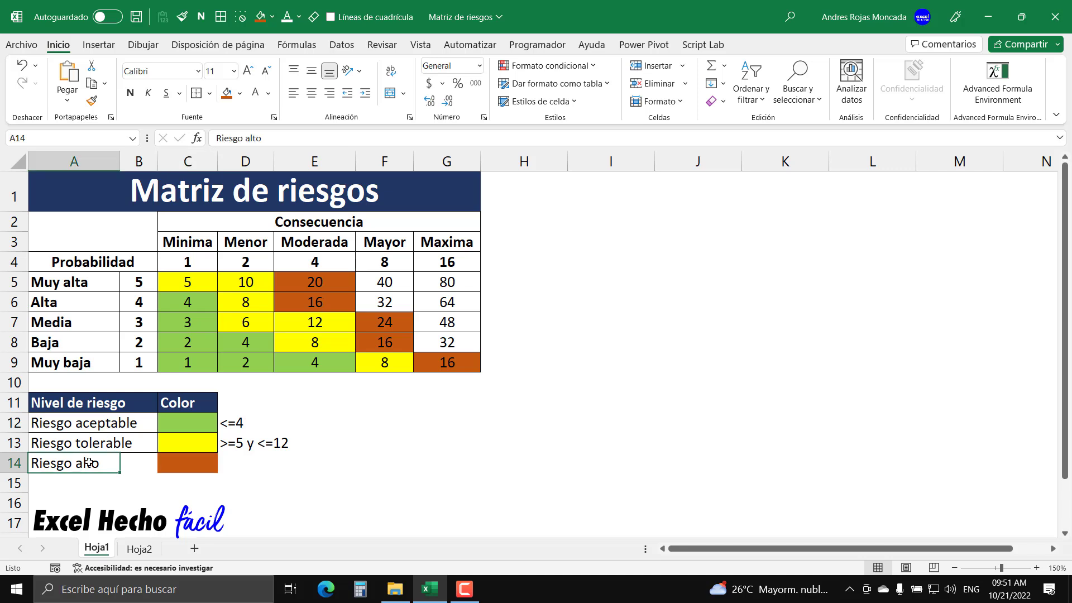
left_click(205, 462)
left_click(239, 468)
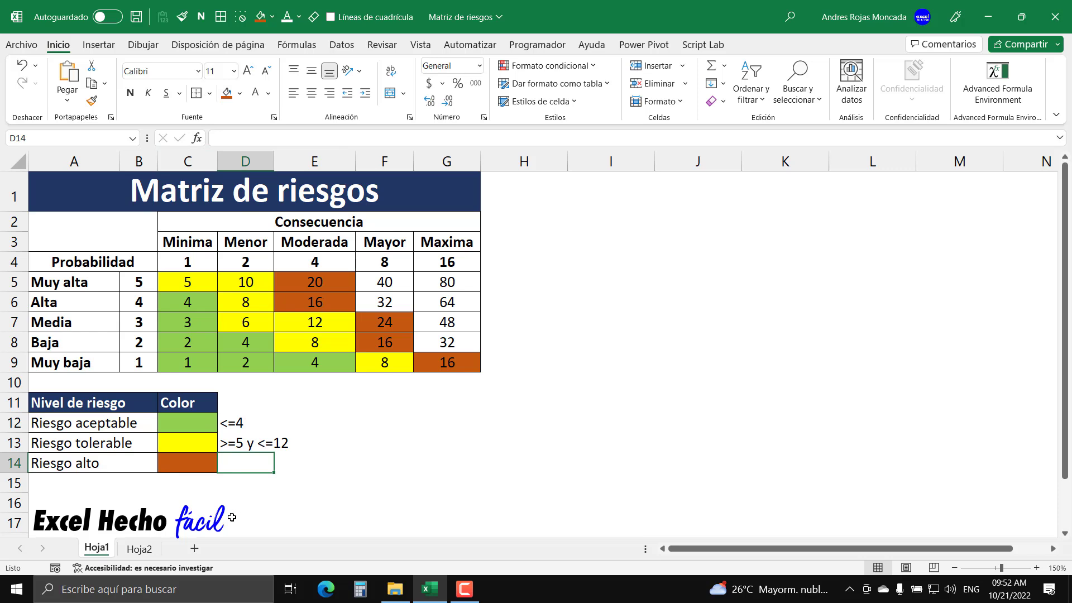
type(">=")
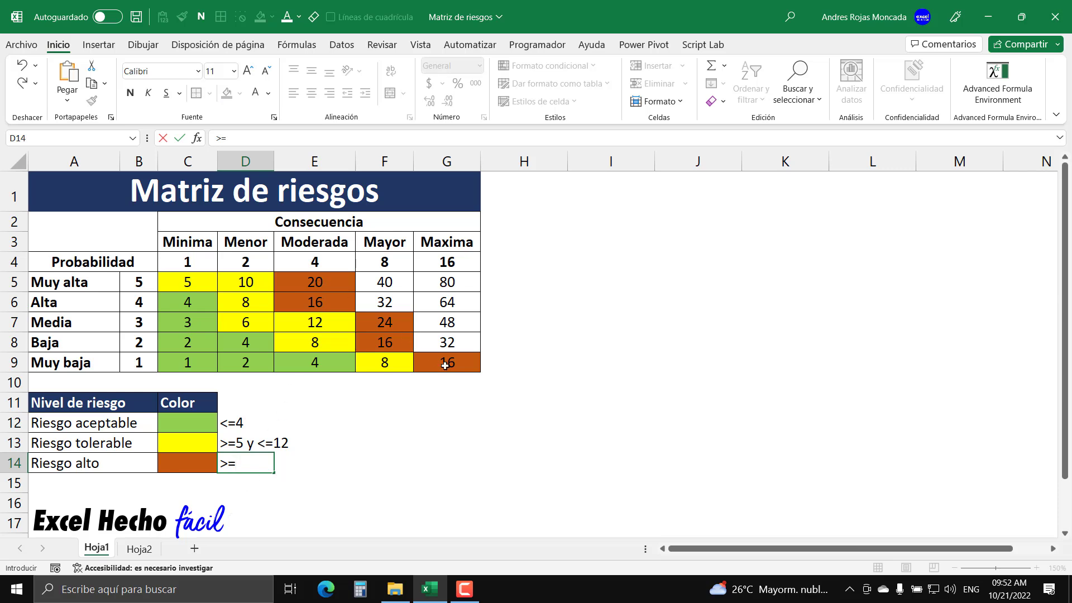
type("16")
type(" y")
type(" <=")
type("2")
type("4")
key("Return")
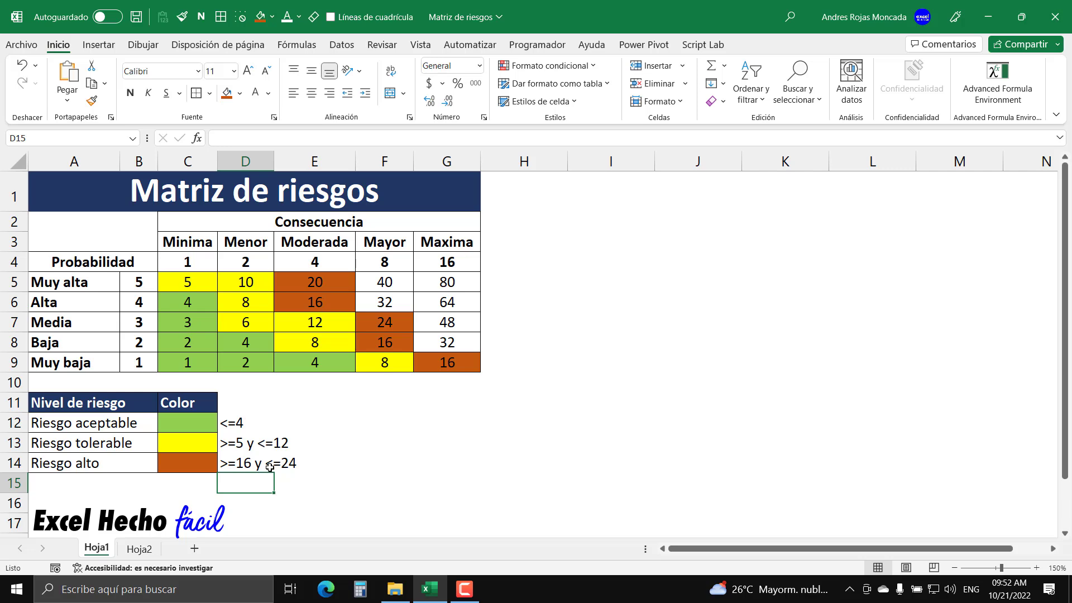
left_click(71, 482)
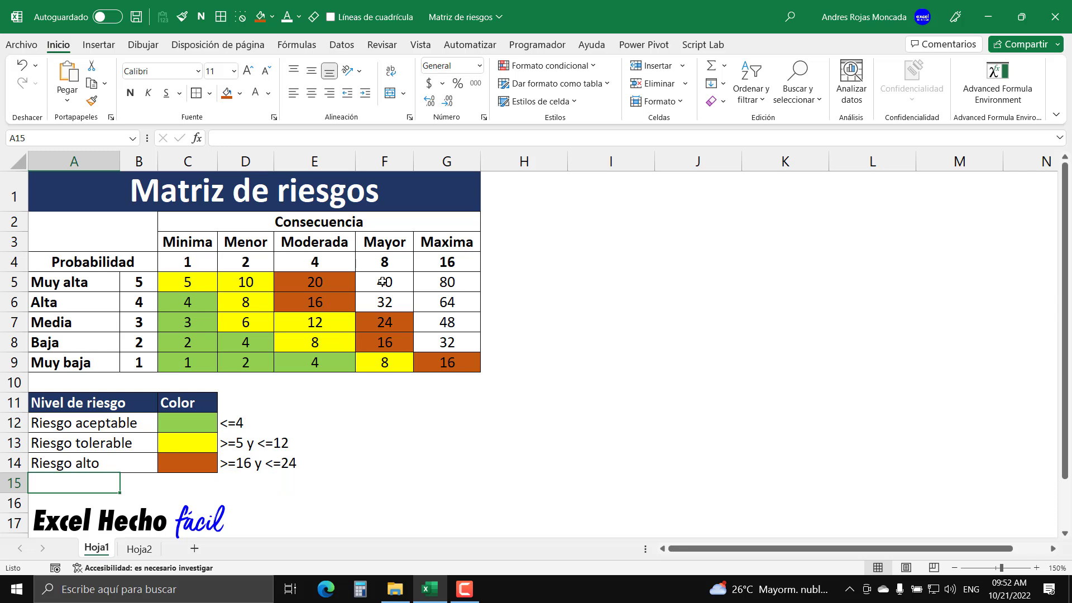
- Give cells F5:F6 and G5:G8 (40, 32, 80, 64, 48, 32) a dark red fill with white numbers
left_click_drag(385, 282, 385, 302)
left_click_drag(443, 291, 444, 345)
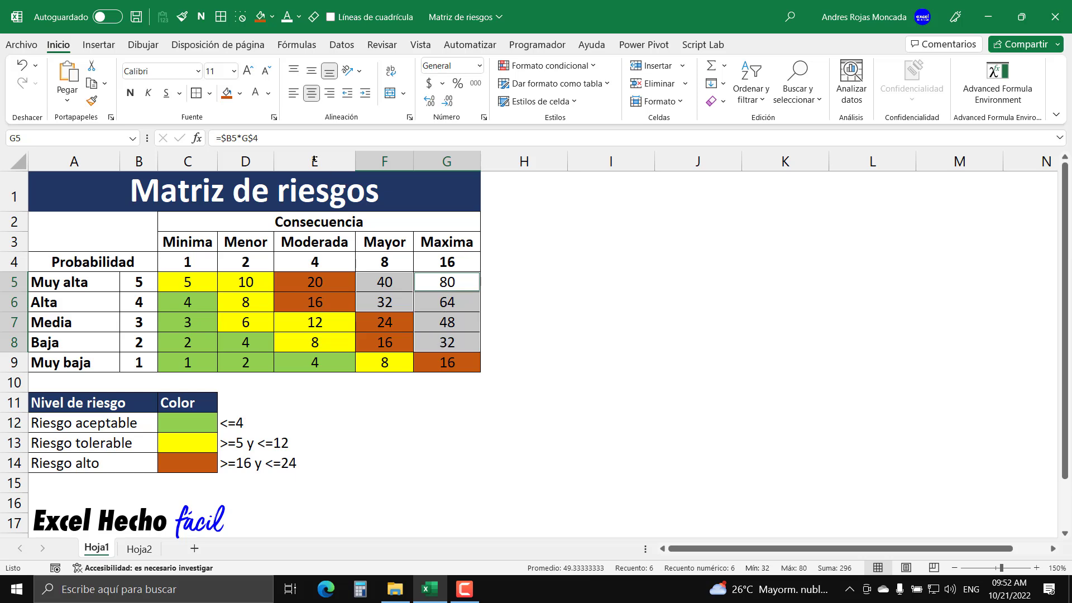
left_click(240, 93)
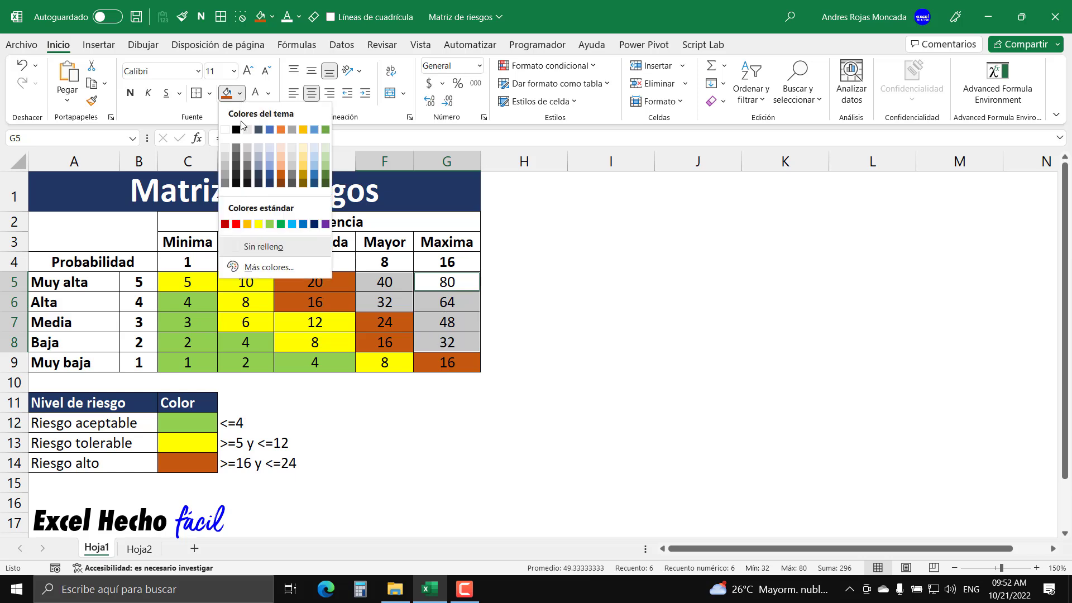
left_click(225, 225)
left_click(268, 93)
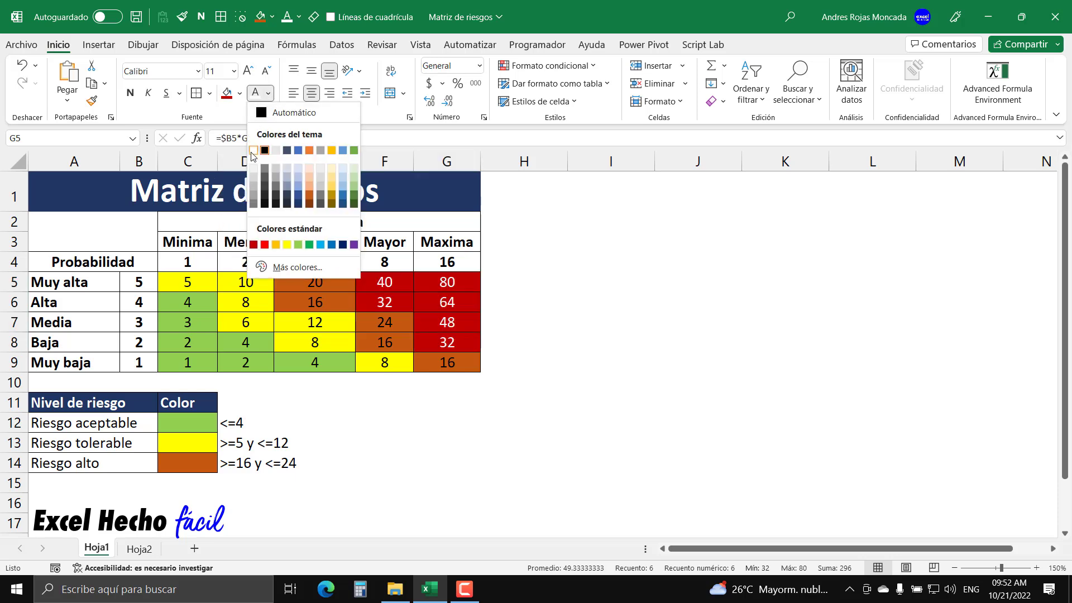
left_click(253, 150)
left_click(310, 398)
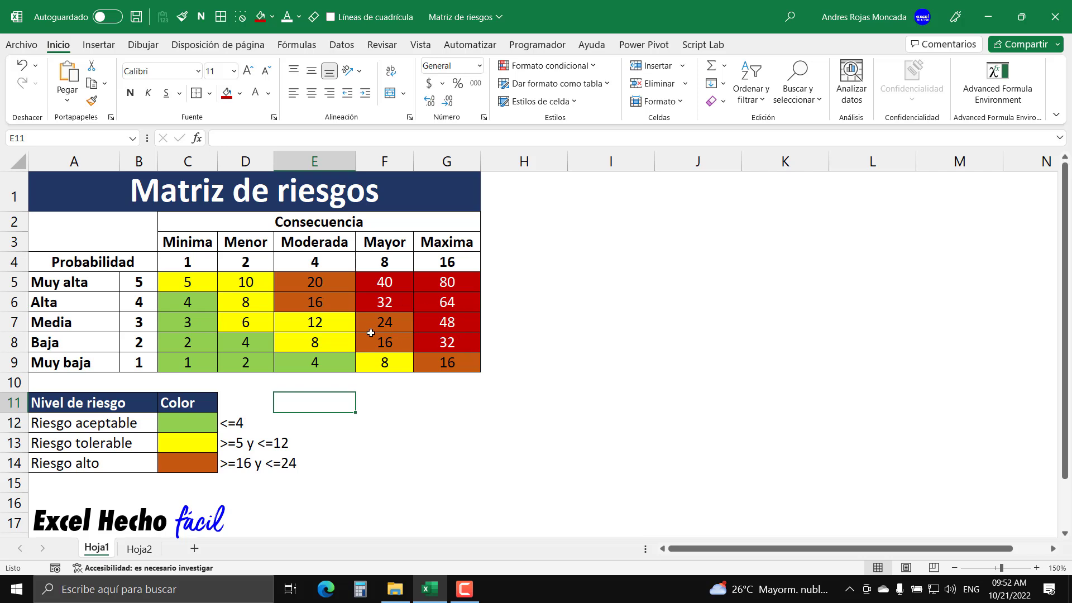
left_click(50, 477)
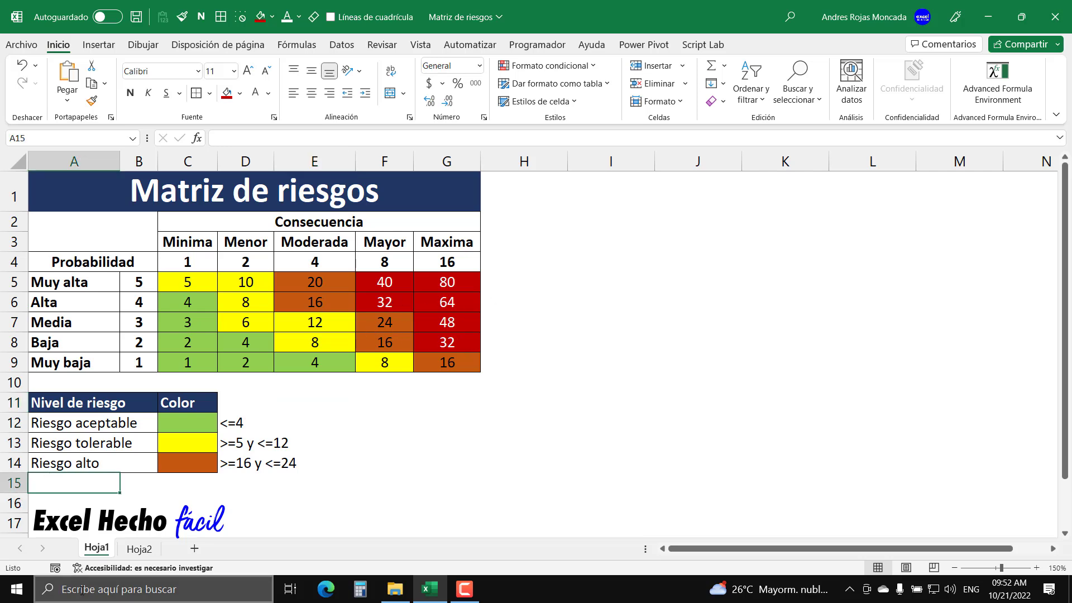
type("Riesgo ")
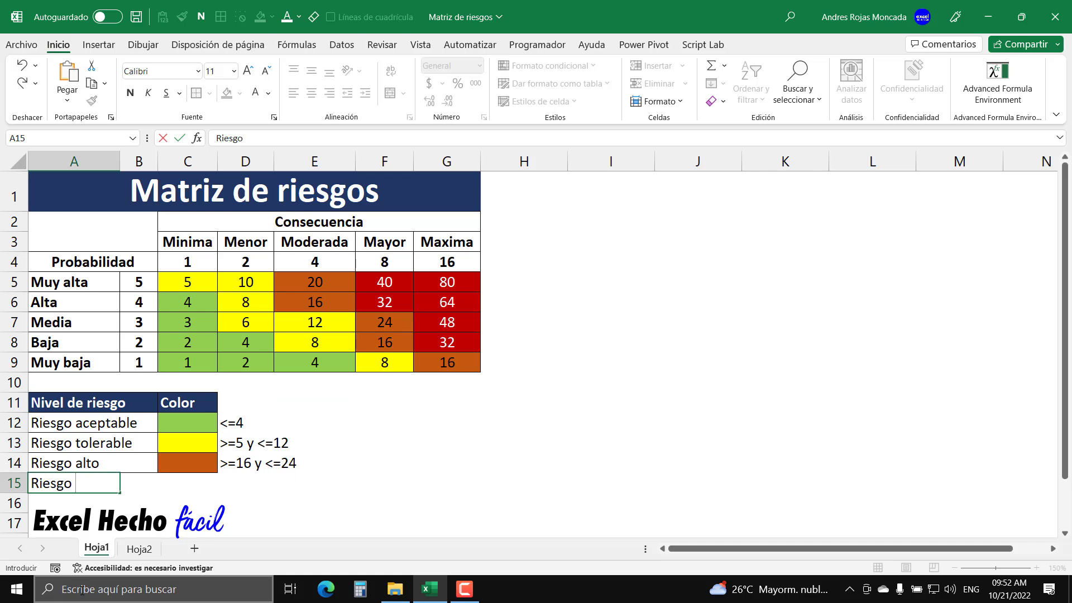
type("extremo")
key("Return")
key("Up")
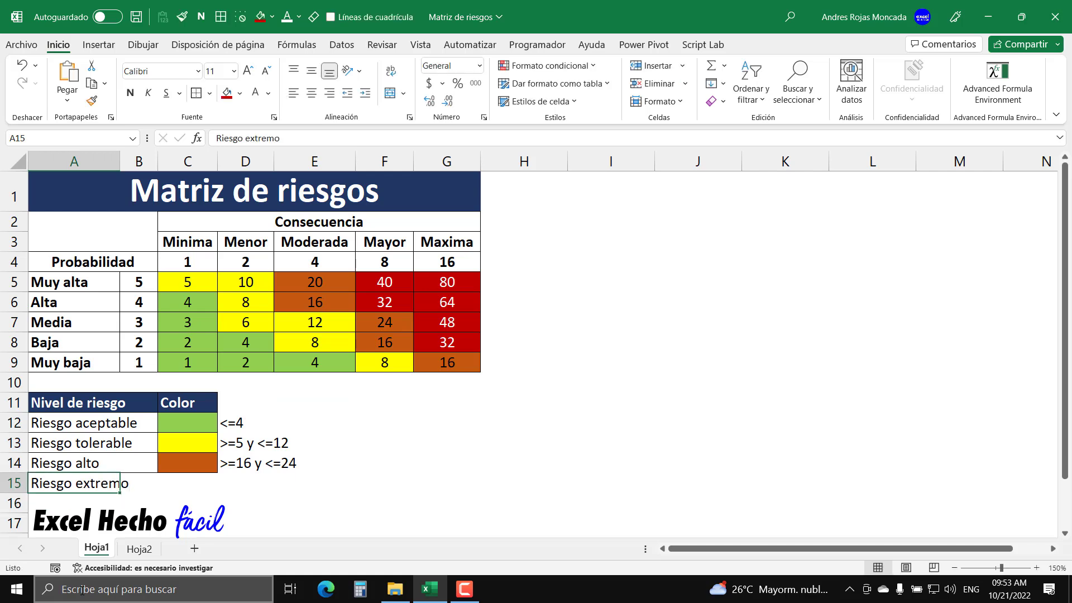
left_click(201, 482)
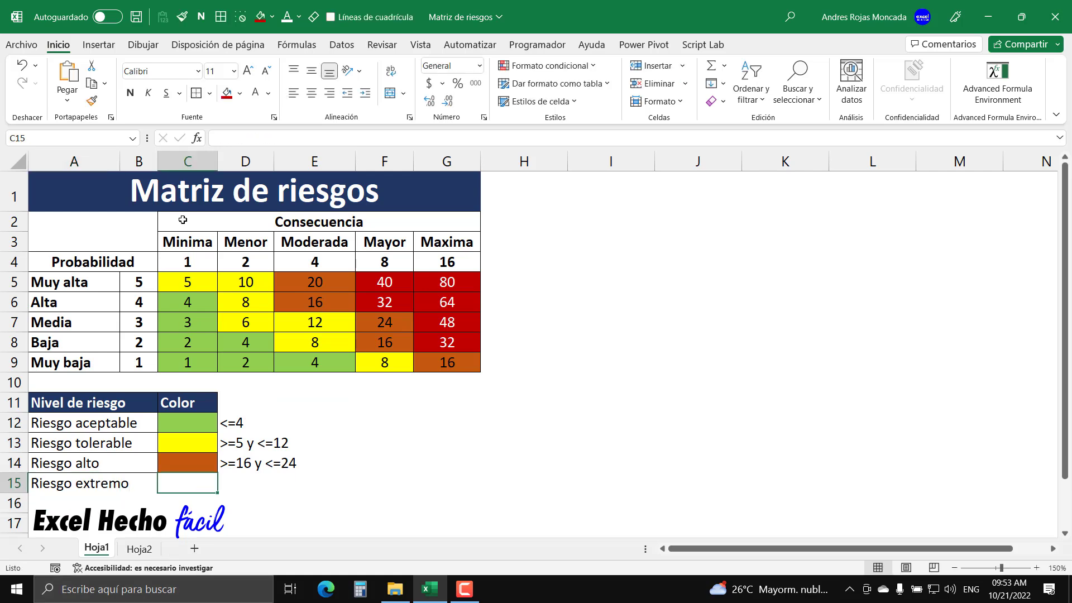
left_click(227, 93)
left_click_drag(34, 482, 126, 483)
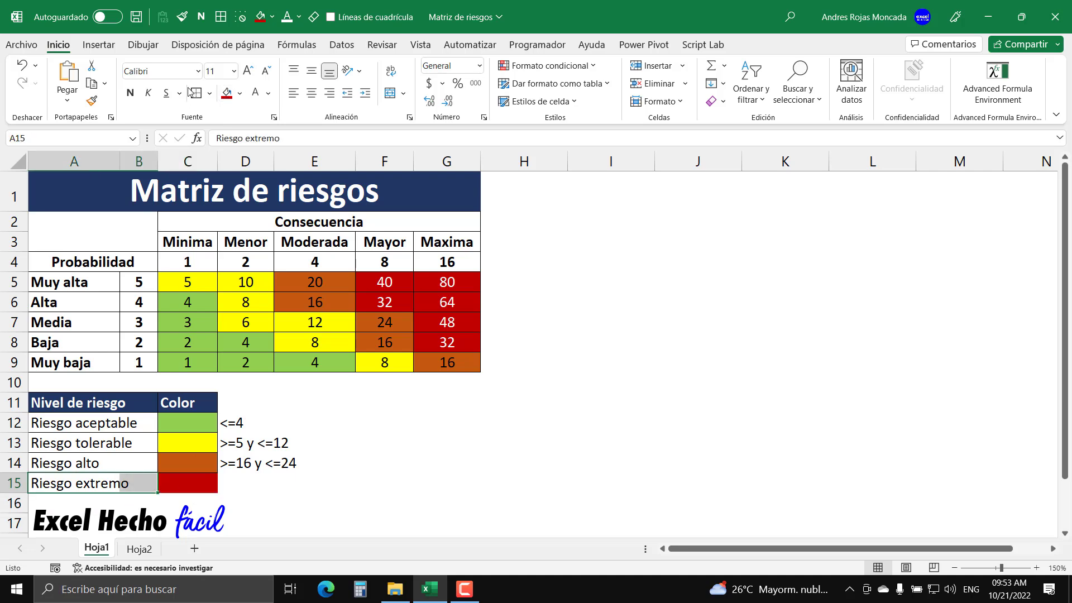
left_click(195, 486)
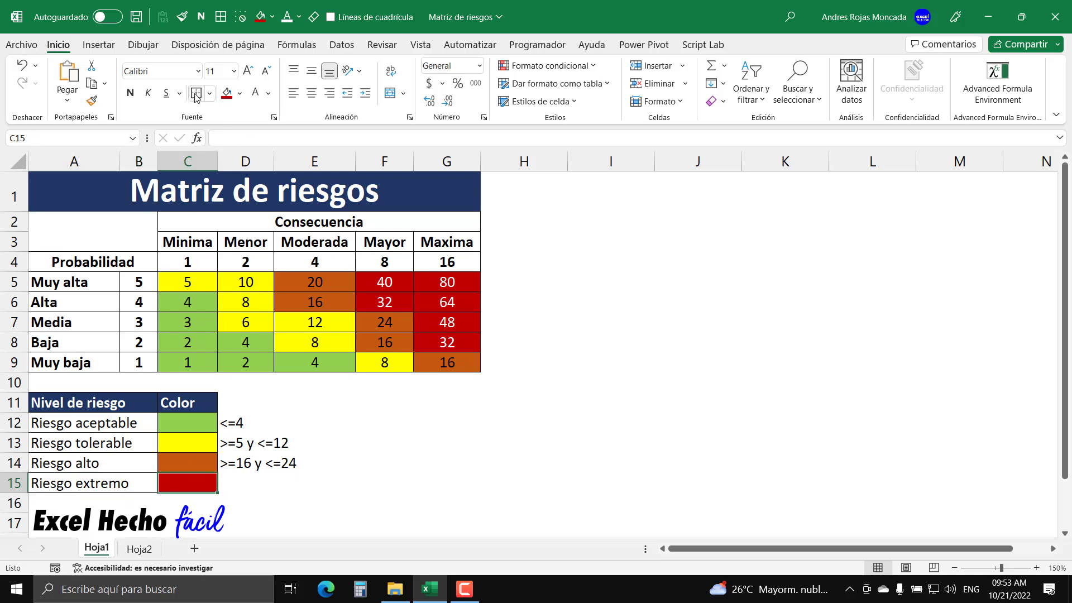
left_click(273, 481)
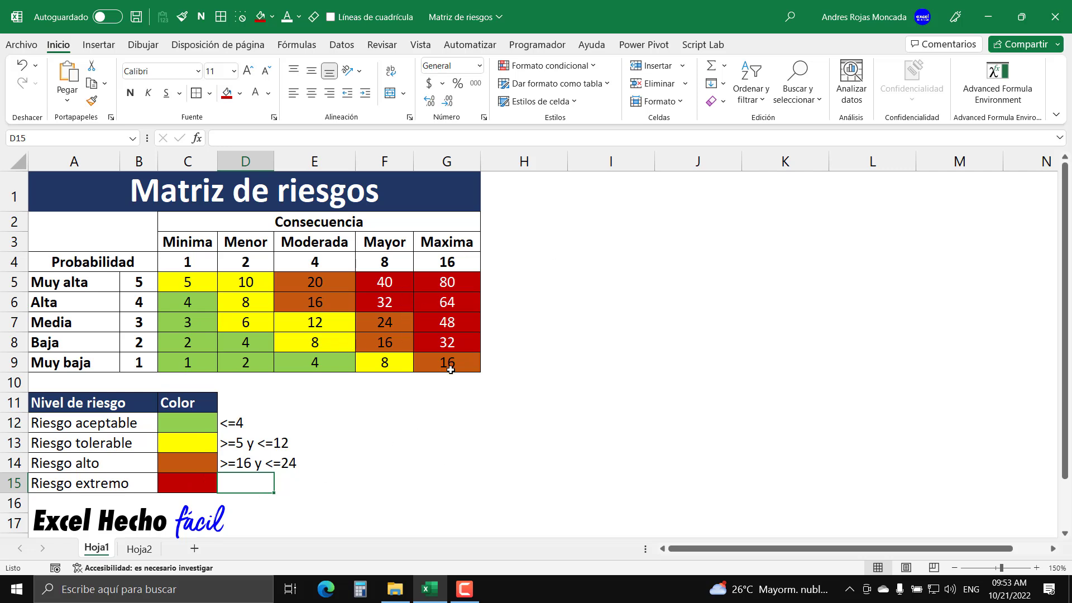
type(">=32")
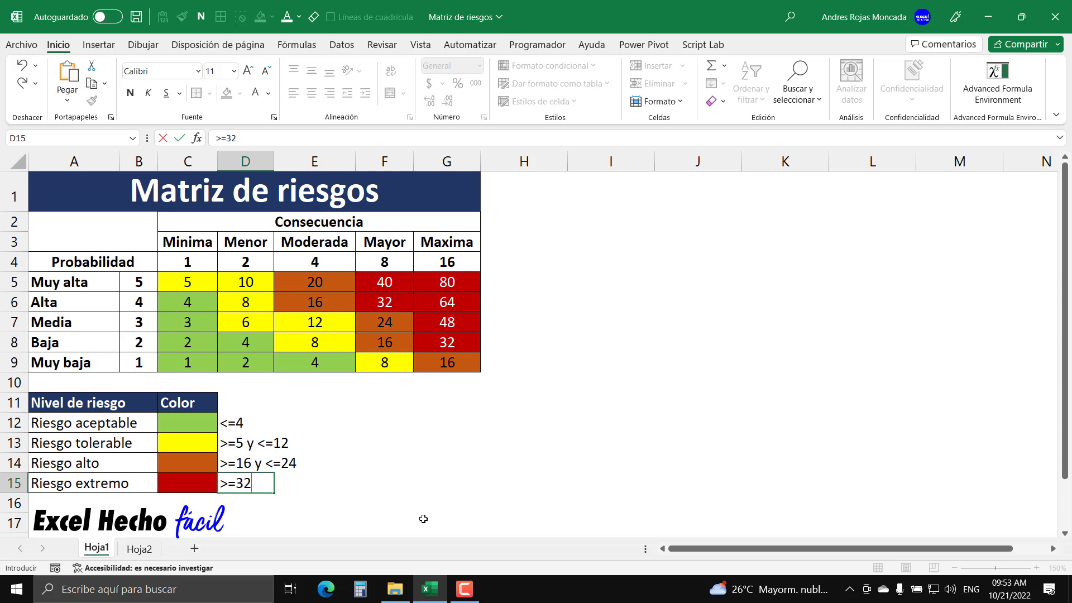
key("Return")
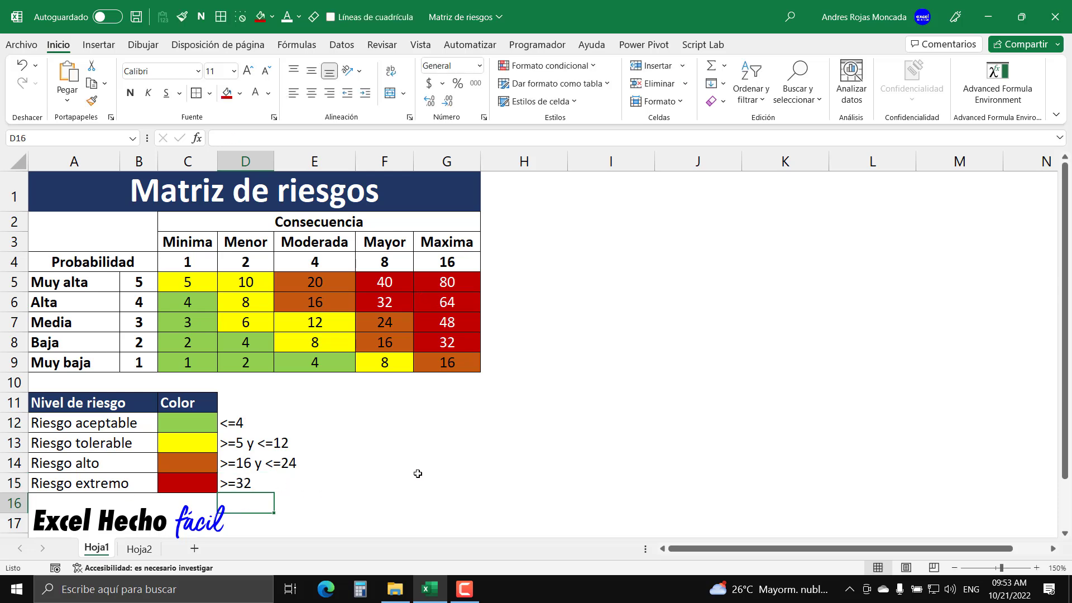
left_click(441, 469)
left_click(451, 487)
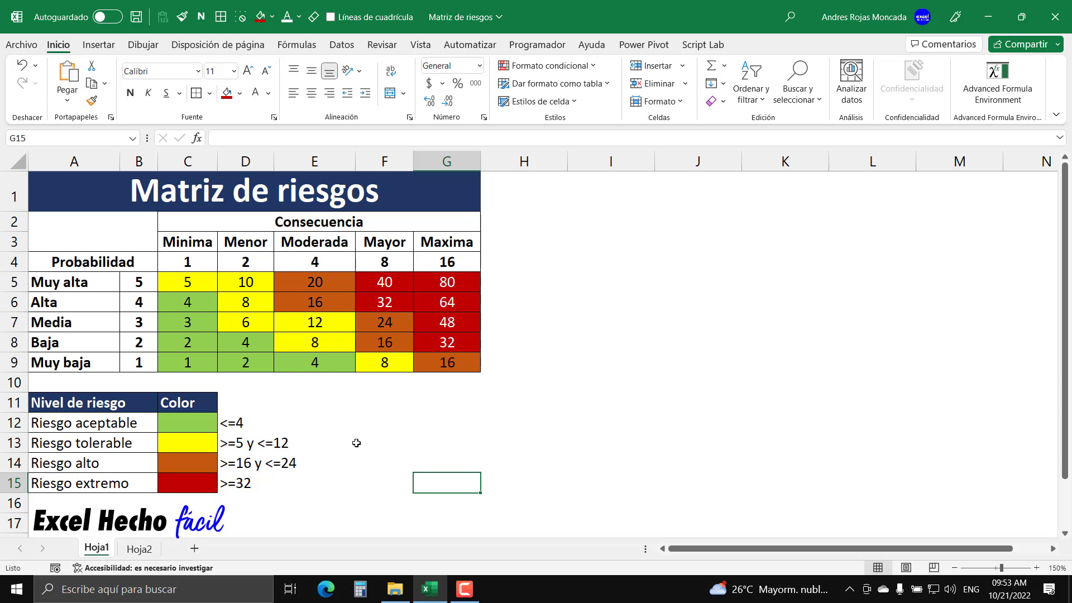
- Show the empty Hoja2 sheet and open a second workbook window with Vista > Nueva ventana
left_click(149, 552)
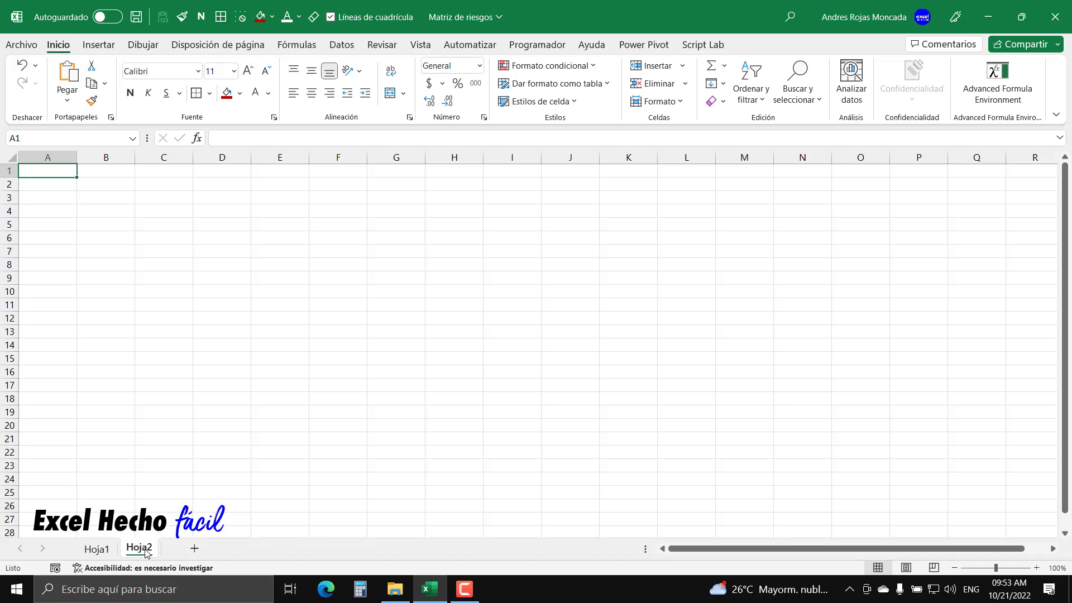
left_click(430, 51)
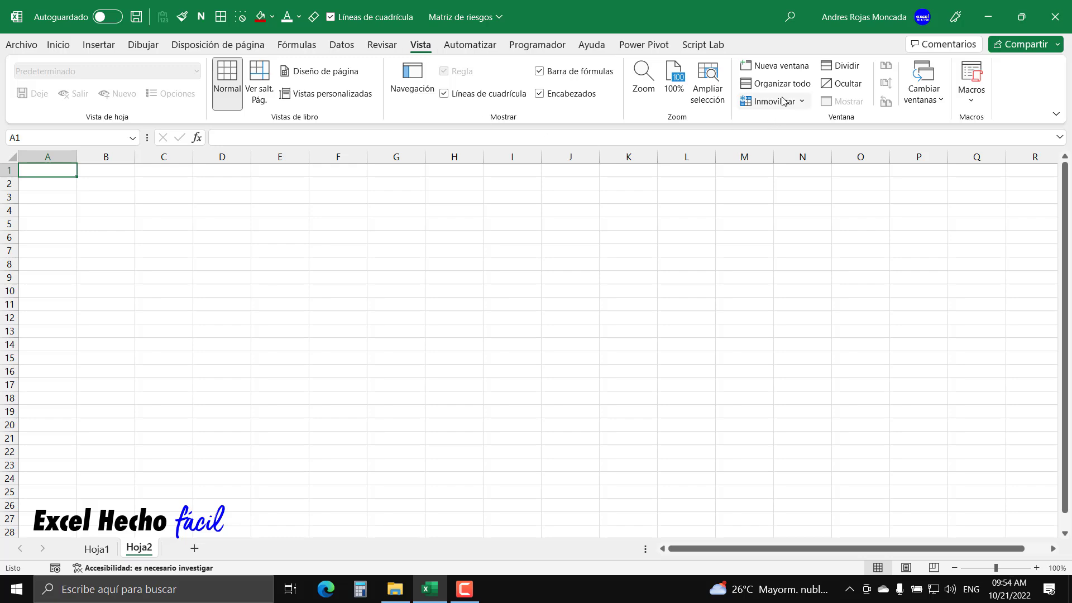
left_click(789, 66)
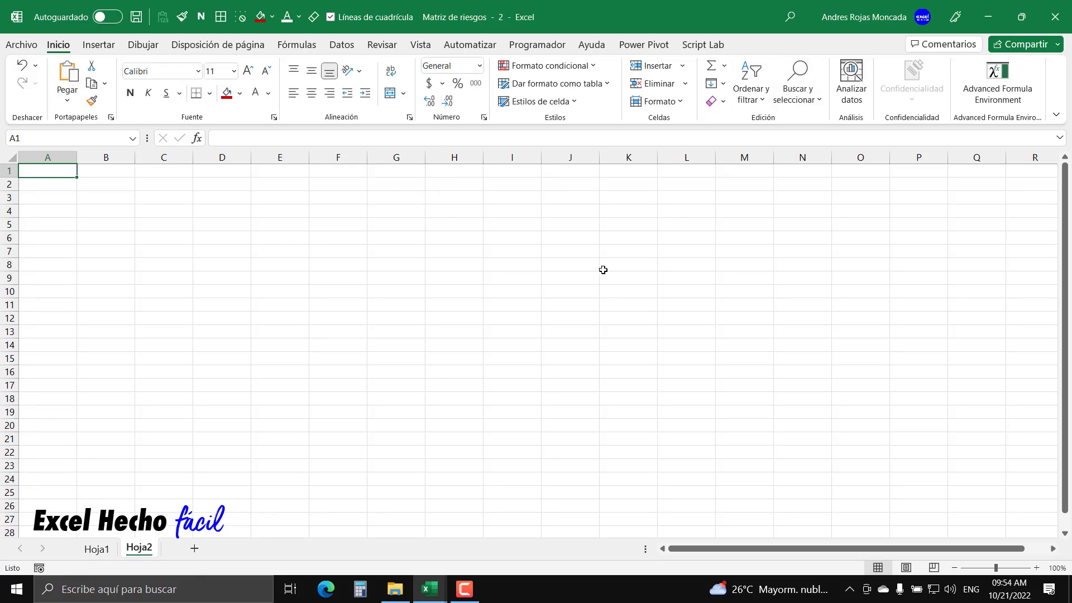
mouse_move(429, 589)
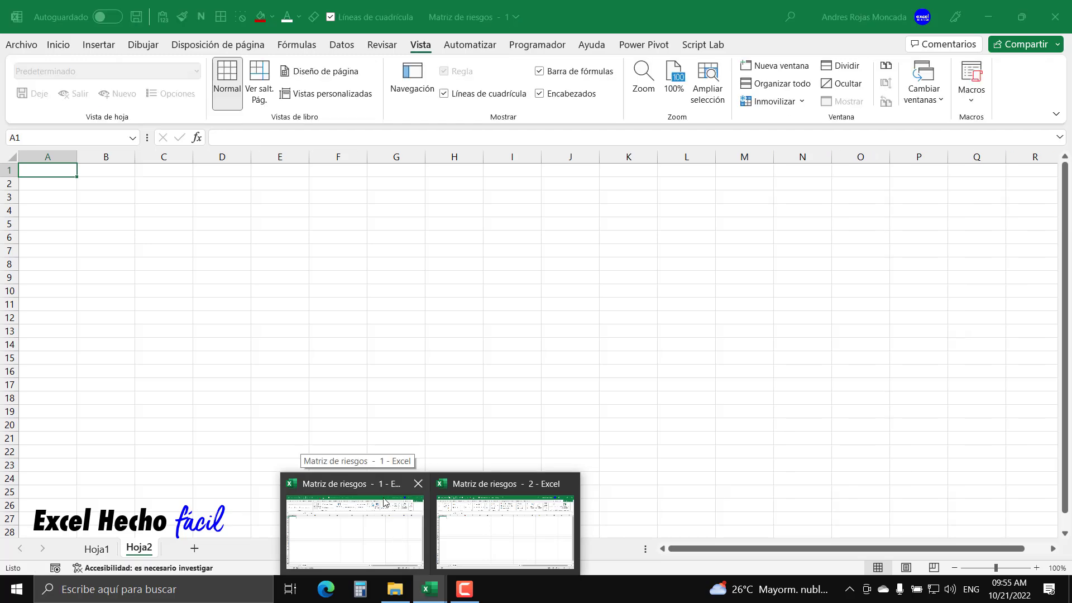
- Show the Hoja1 risk matrix in the second window and zoom it to 150%
mouse_move(354, 520)
left_click(382, 521)
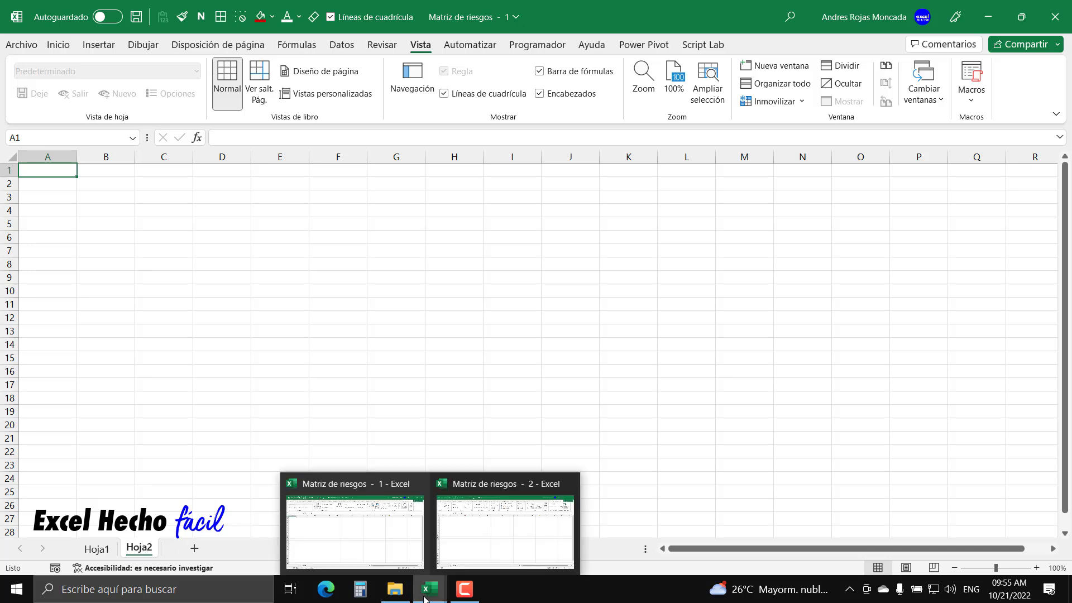
left_click(486, 531)
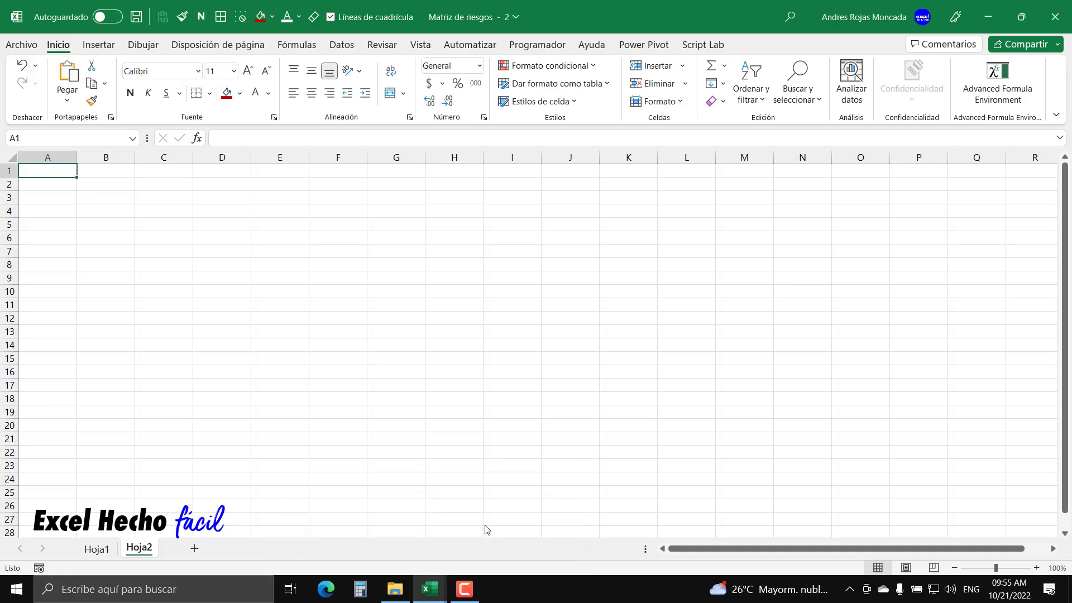
left_click(97, 549)
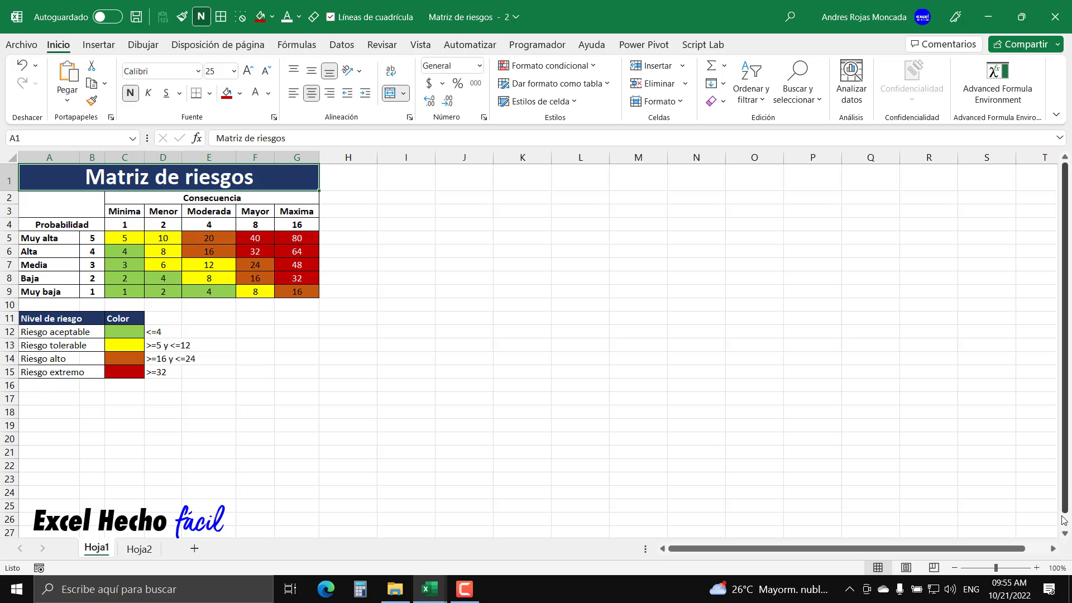
left_click(1037, 567)
left_click(1036, 568)
left_click(1036, 568)
left_click(1036, 568)
left_click(1037, 568)
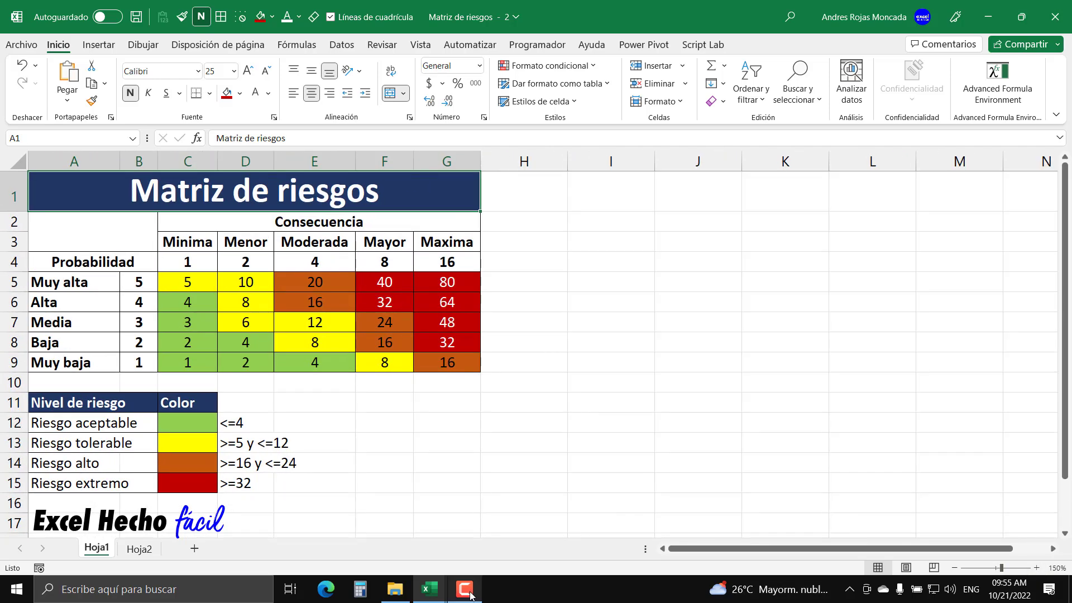
- Zoom the first window's empty Hoja2 sheet to 150% as well
left_click(381, 544)
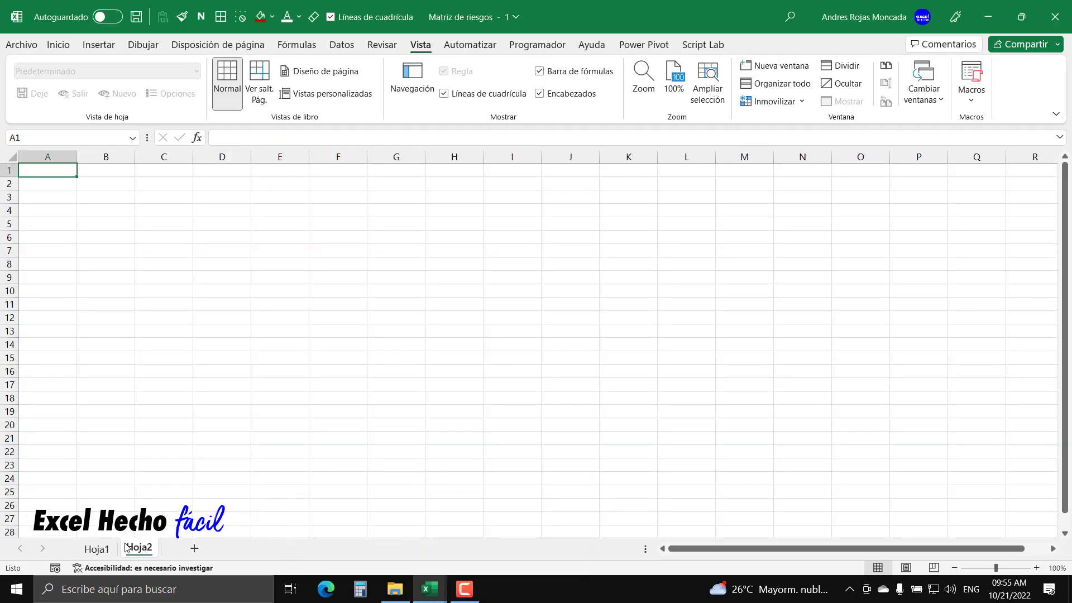
left_click(1036, 568)
left_click(1036, 568)
left_click(1037, 568)
left_click(1037, 568)
left_click(1036, 568)
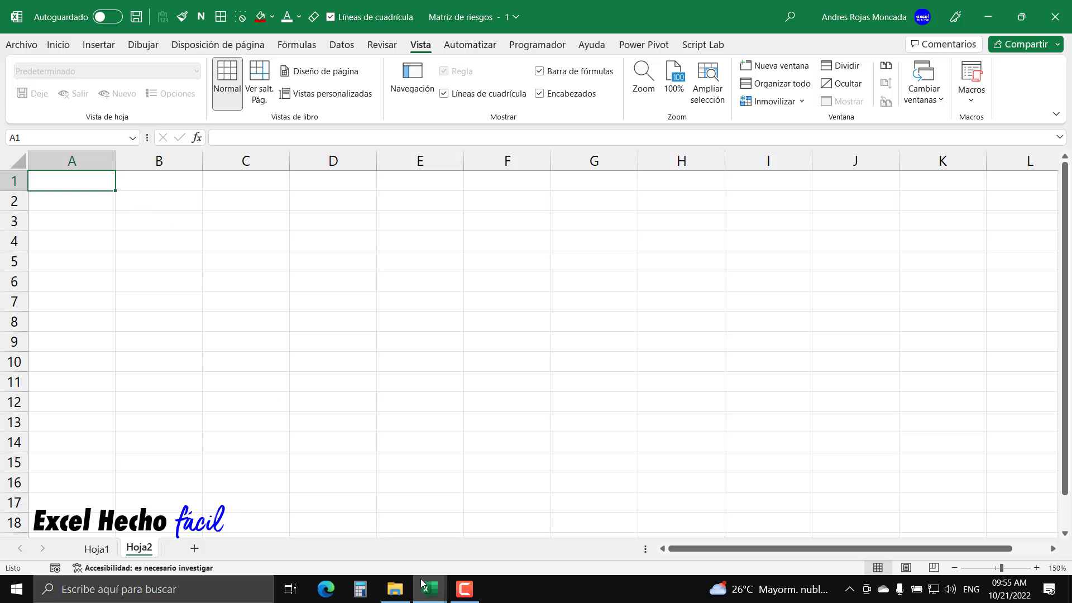
mouse_move(429, 589)
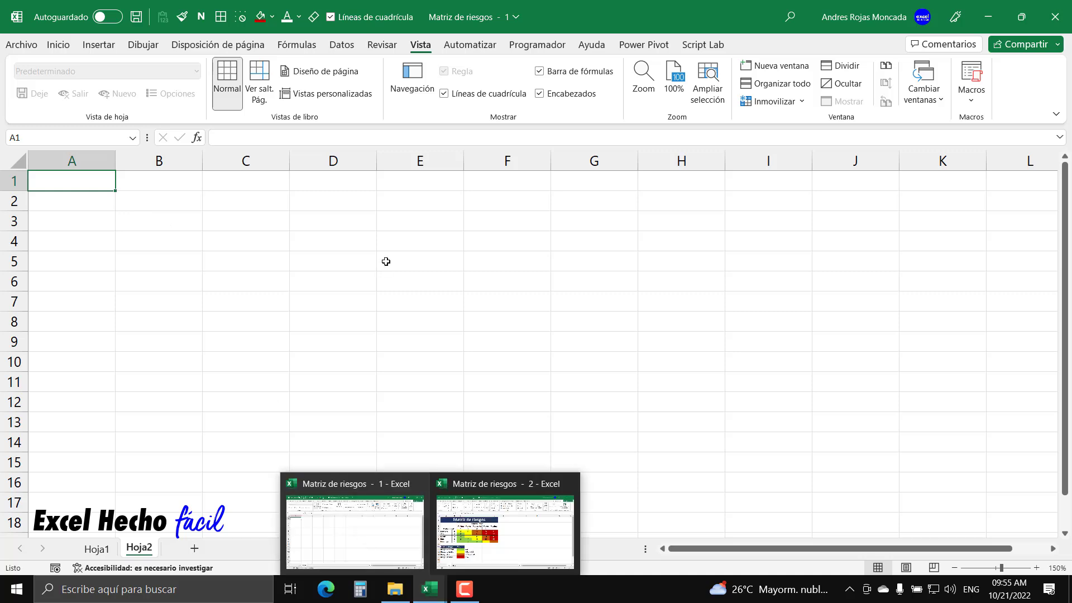
- Tile the two workbook windows vertically, side by side
left_click(770, 84)
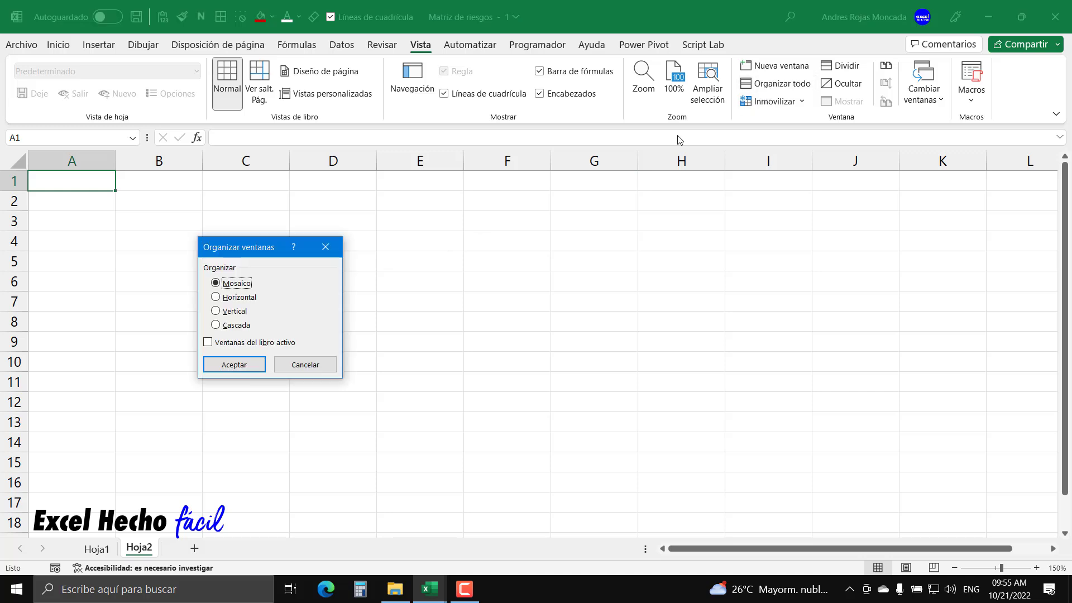
left_click(230, 313)
left_click(228, 367)
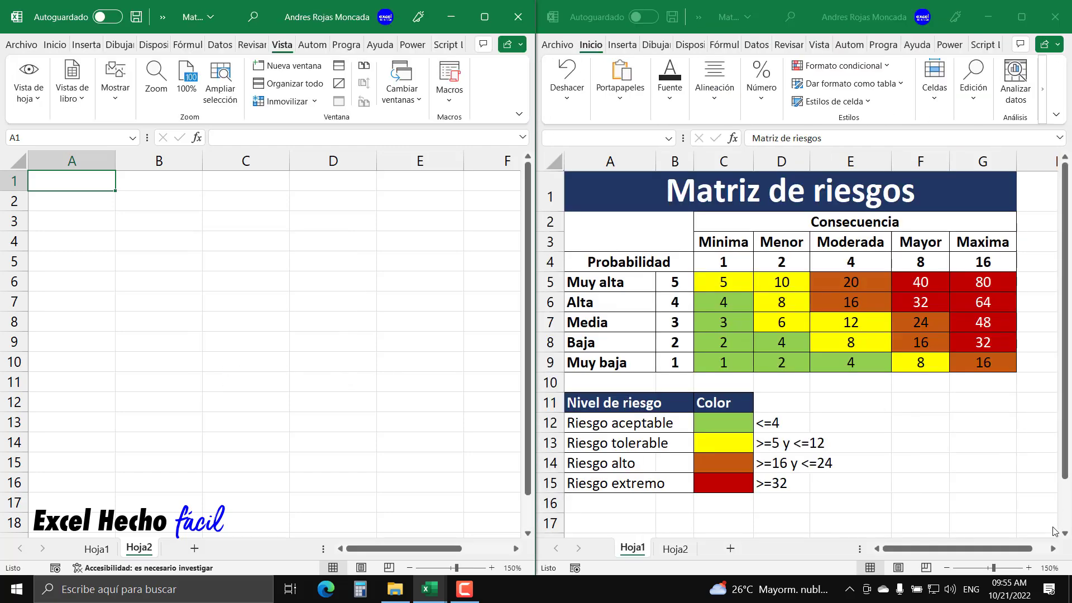
- Zoom the right risk-matrix window to 160% and make the left Hoja2 window active
left_click(1071, 87)
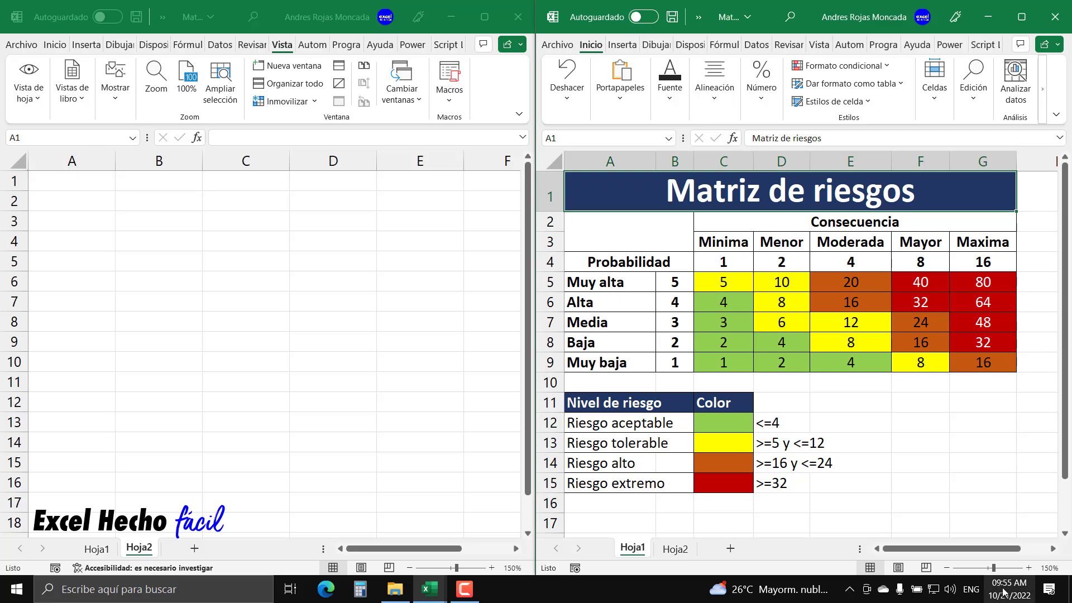
left_click(1029, 568)
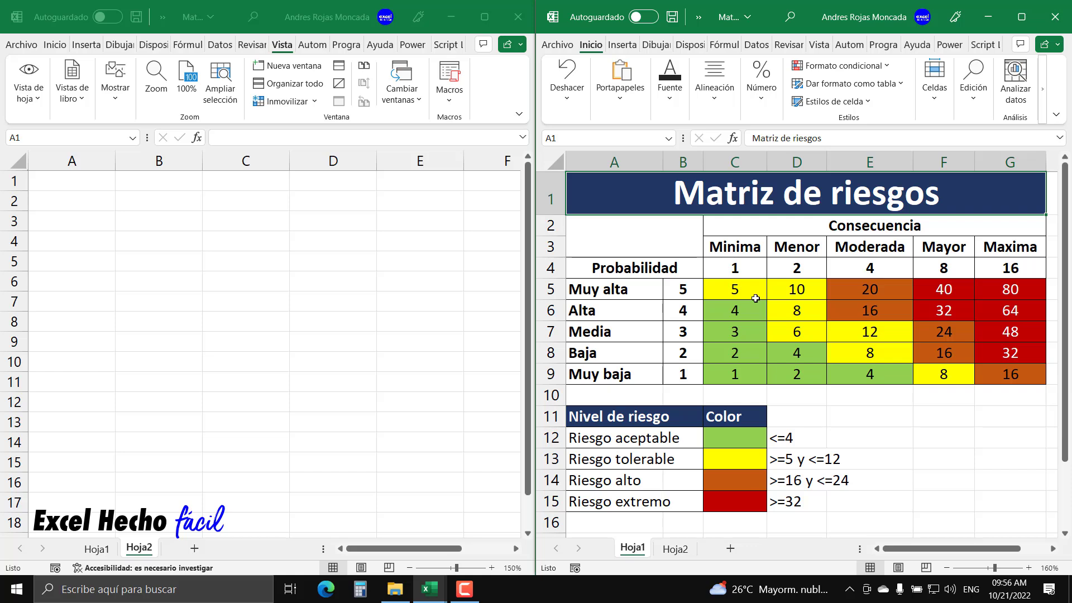
left_click(498, 98)
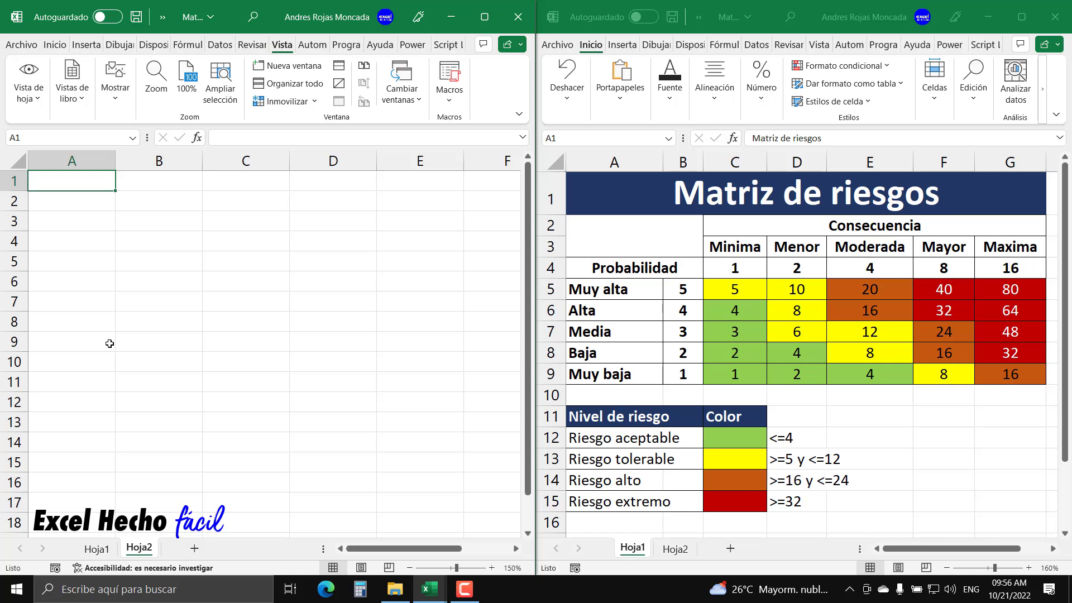
- Enter the headers Evento, Probabilidad and Consecuencia in A1:C1 and type 'Nivel de riesgo' in D1
type("Ev")
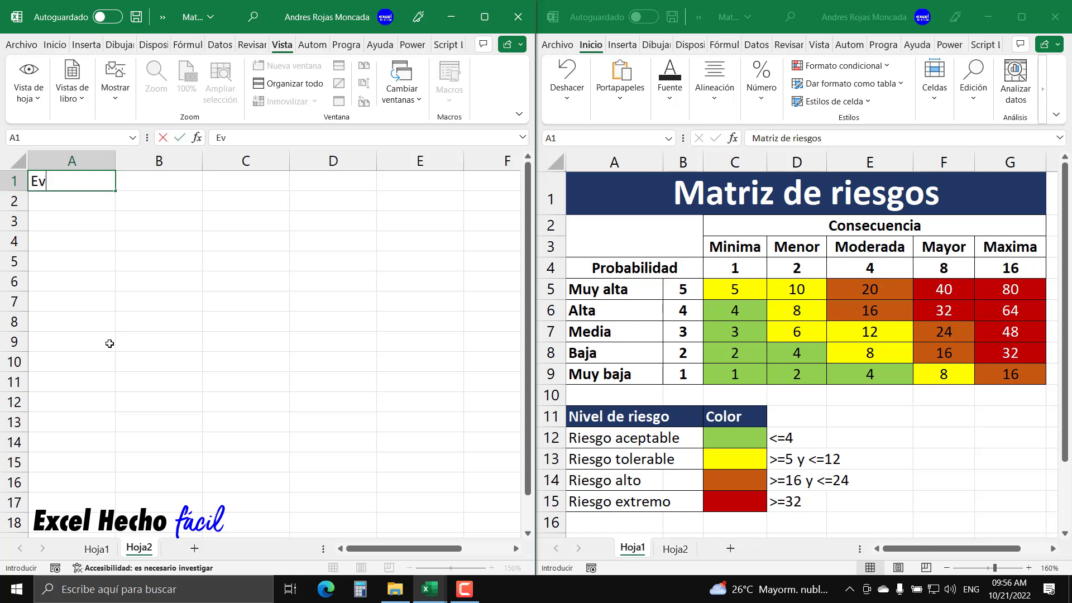
type("ento")
key("Tab")
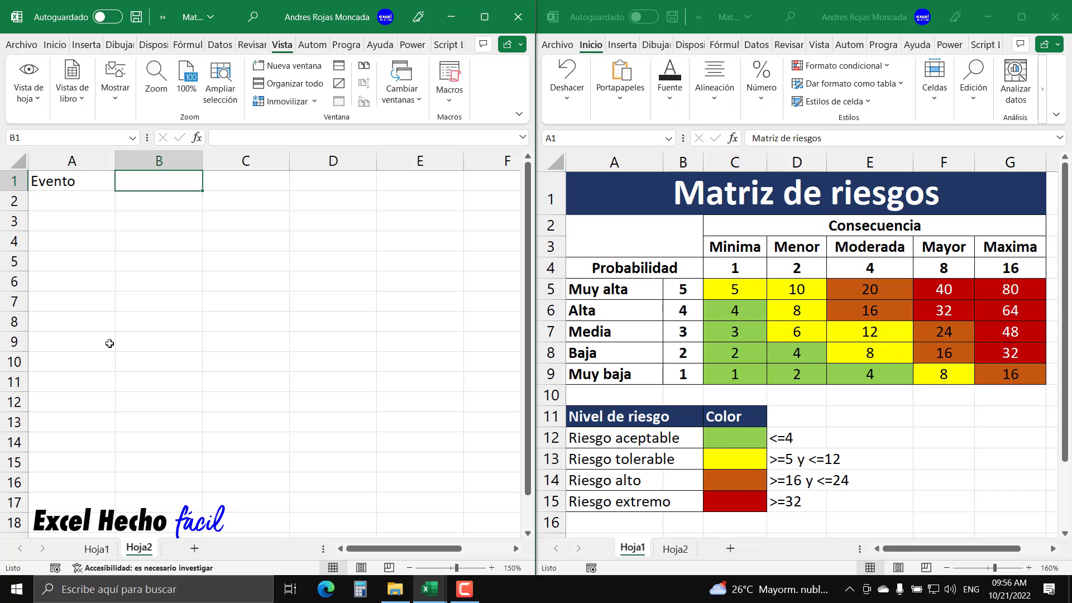
type("Pro")
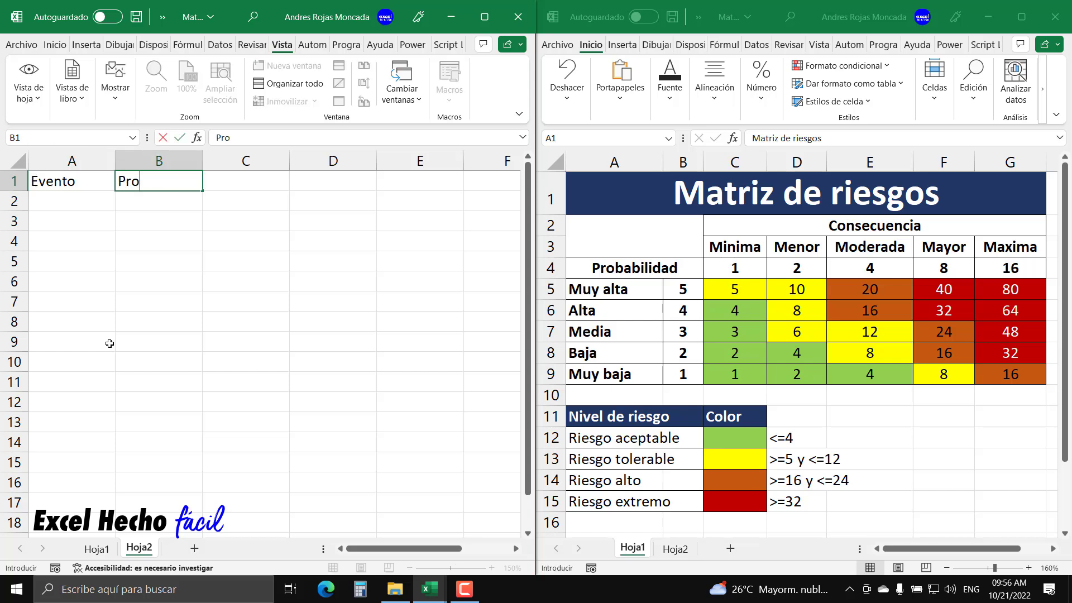
type("babili")
type("dad")
key("Tab")
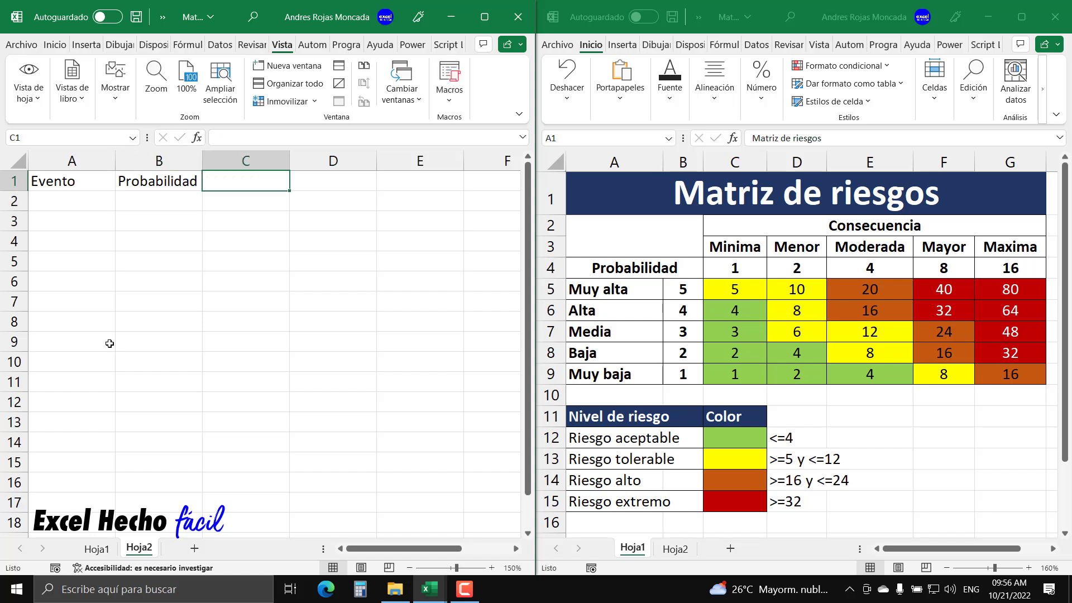
type("Consec")
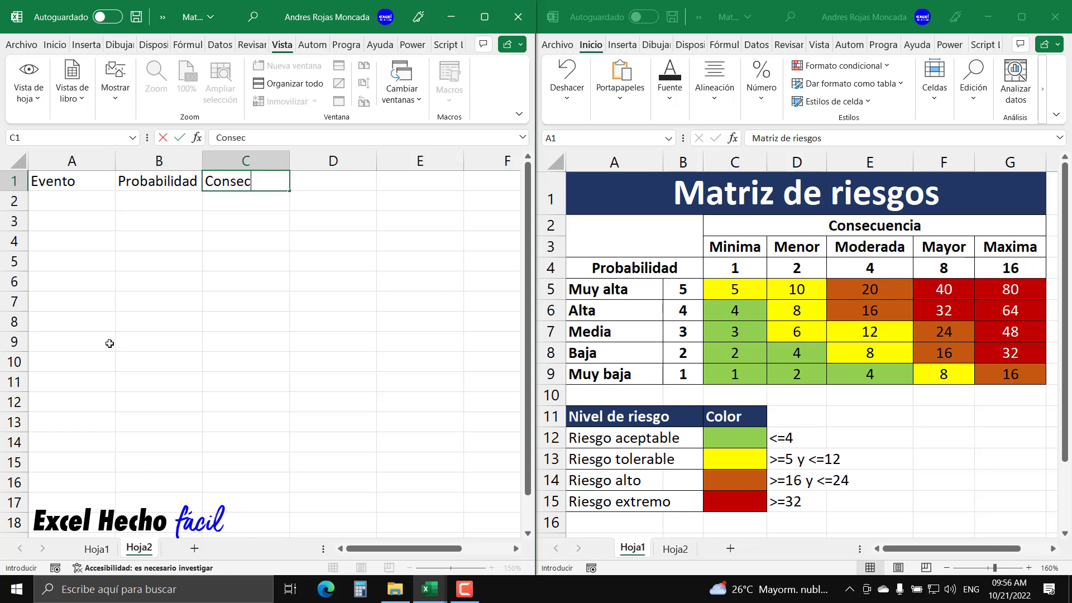
type("uencia")
key("Tab")
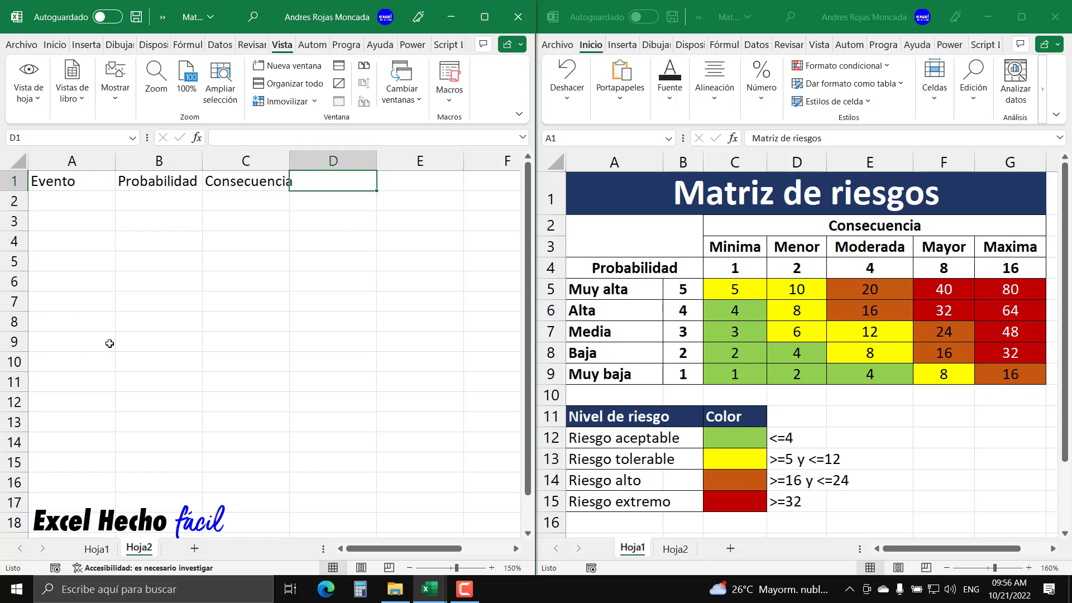
type("Nivel")
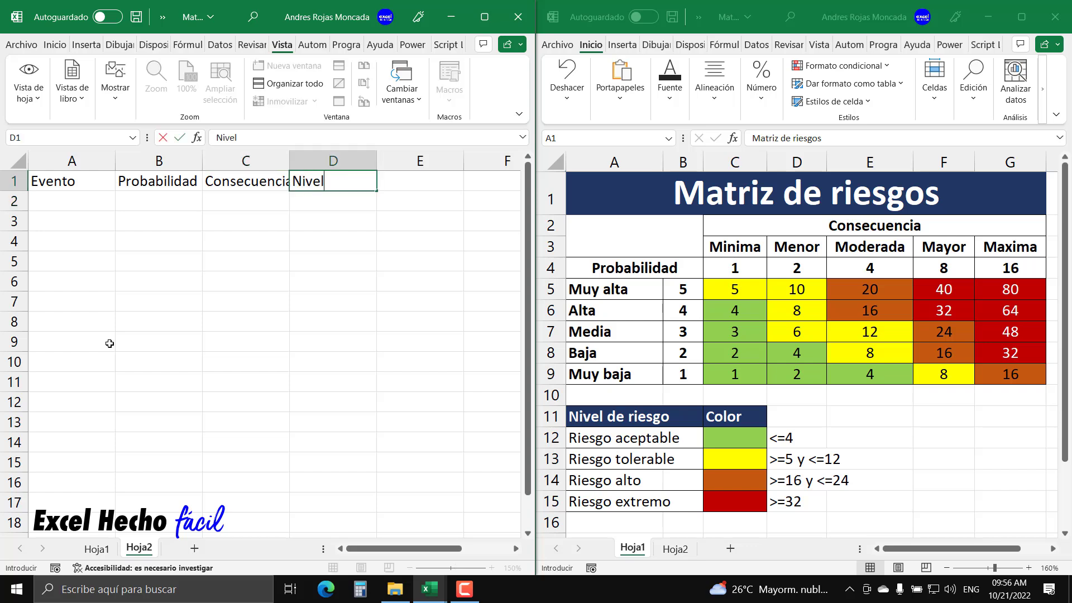
type(" de riesg")
type("o")
- Commit the Nivel de riesgo header and make the A1:D1 header row bold
key("Return")
left_click(94, 200)
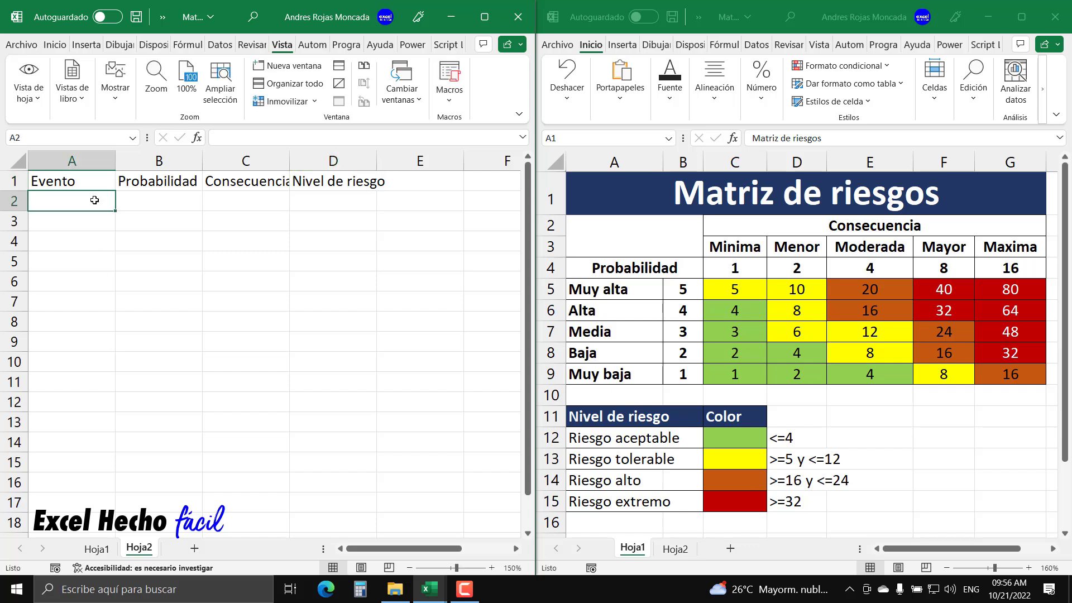
left_click_drag(81, 181, 346, 181)
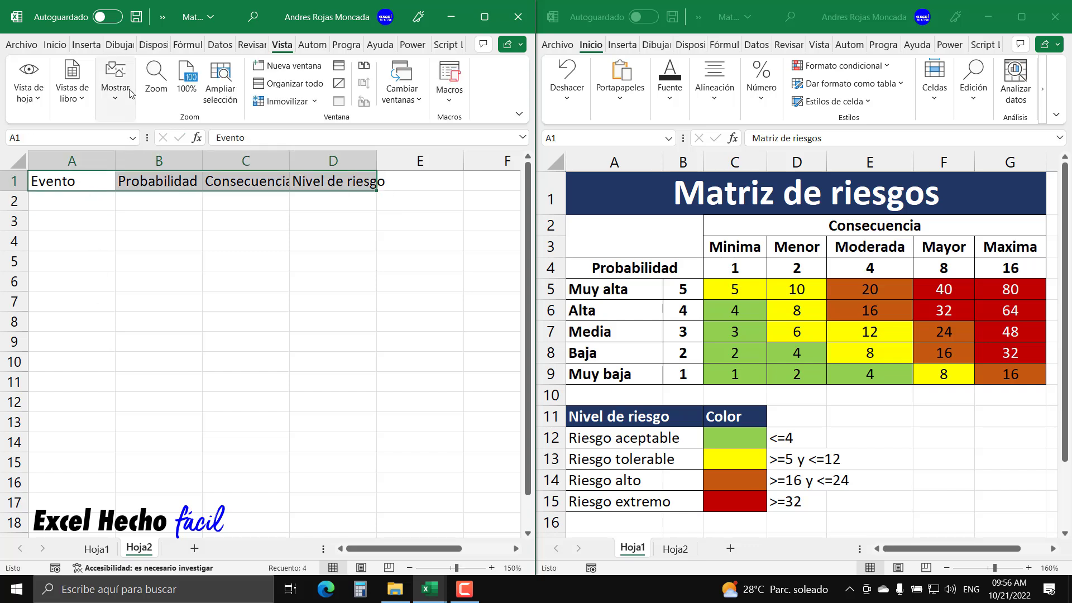
left_click(55, 44)
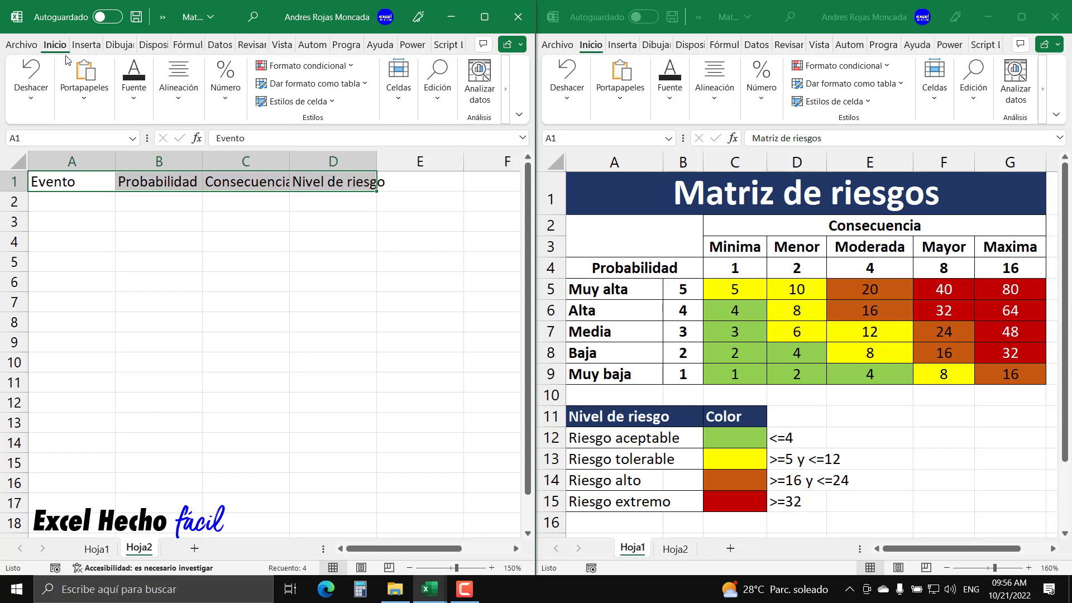
left_click(125, 103)
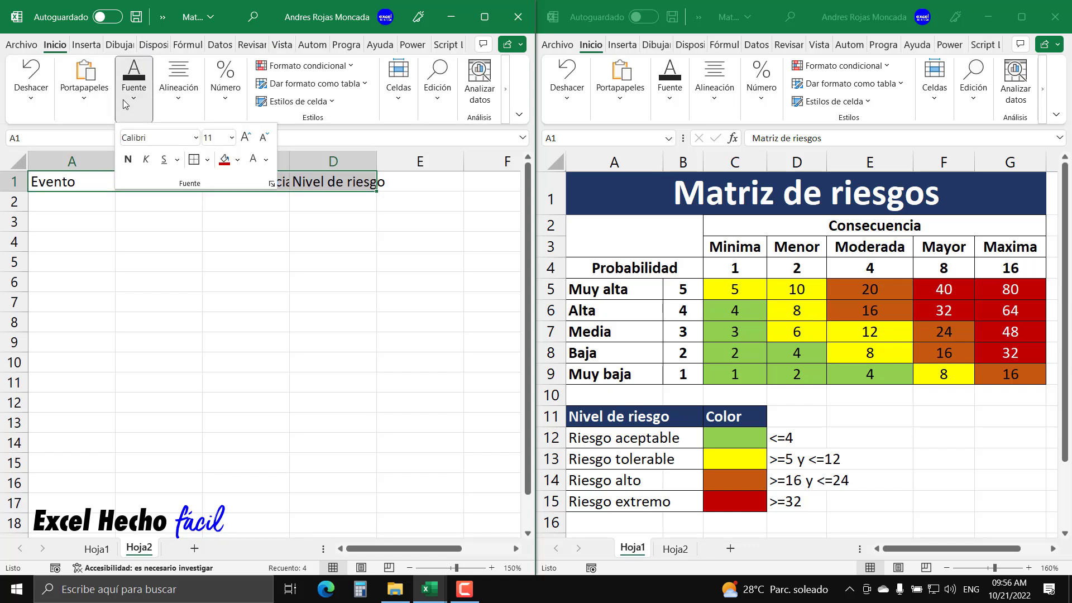
left_click(128, 162)
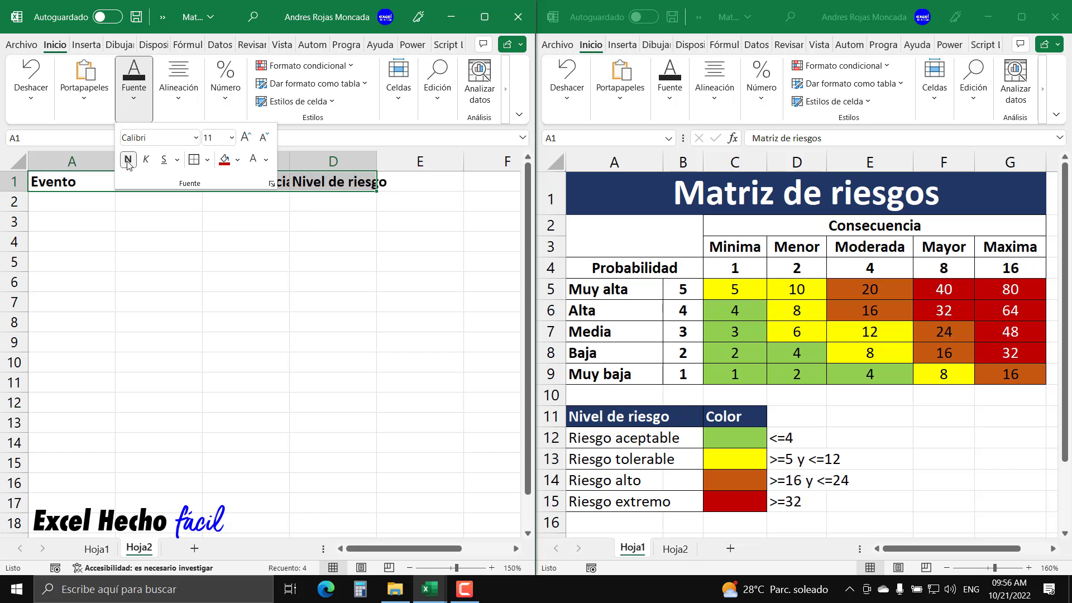
key("Escape")
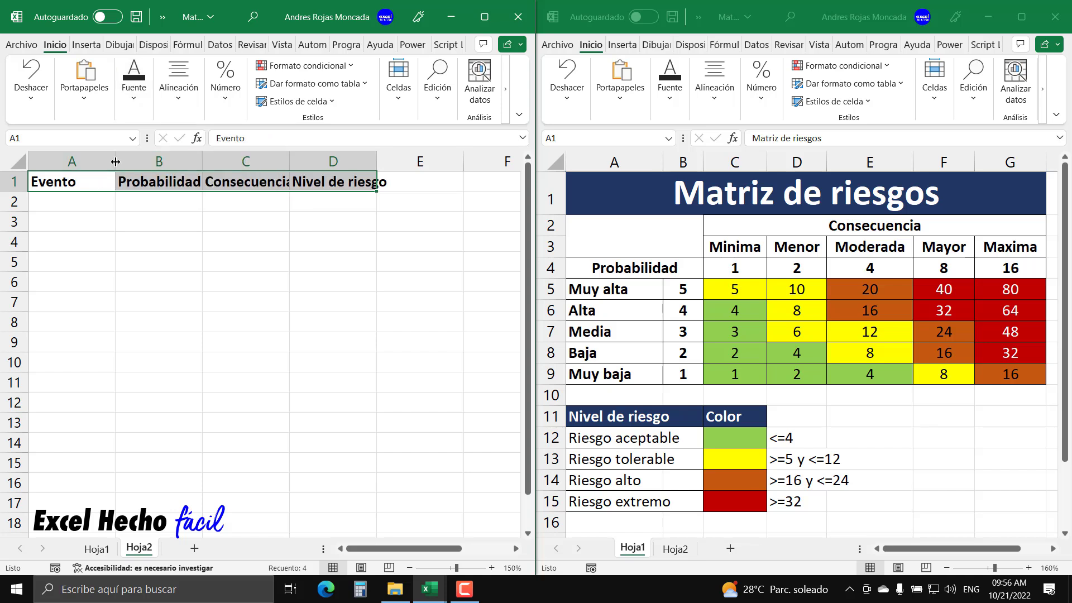
- Widen columns B, C and D to fit their headings and narrow column A
left_click_drag(115, 161, 122, 161)
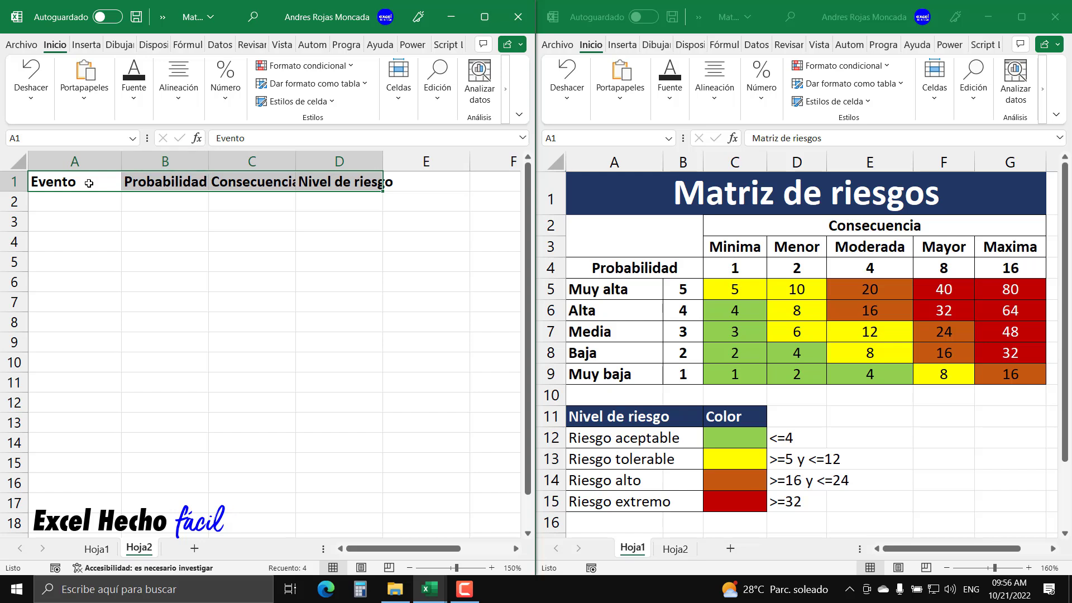
left_click(191, 162)
left_click_drag(208, 162, 229, 161)
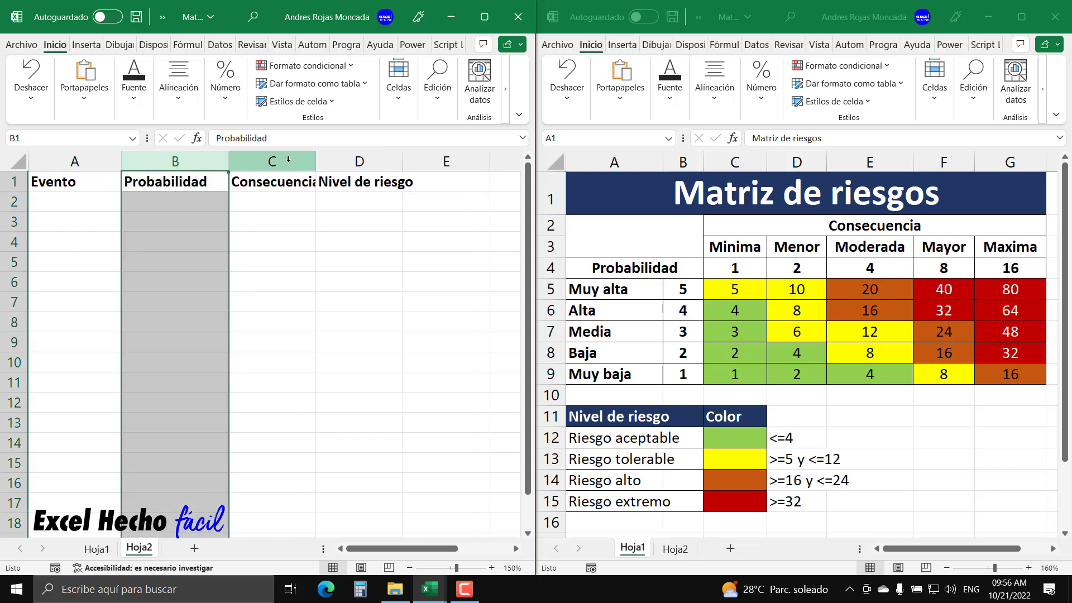
left_click(273, 160)
left_click_drag(316, 161, 344, 161)
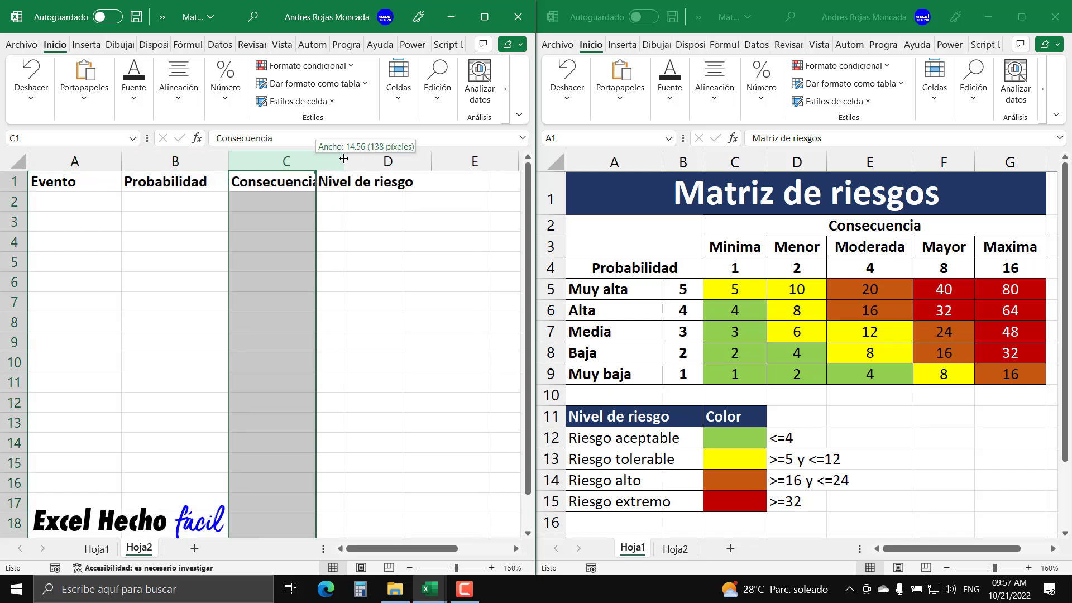
left_click_drag(431, 162, 505, 161)
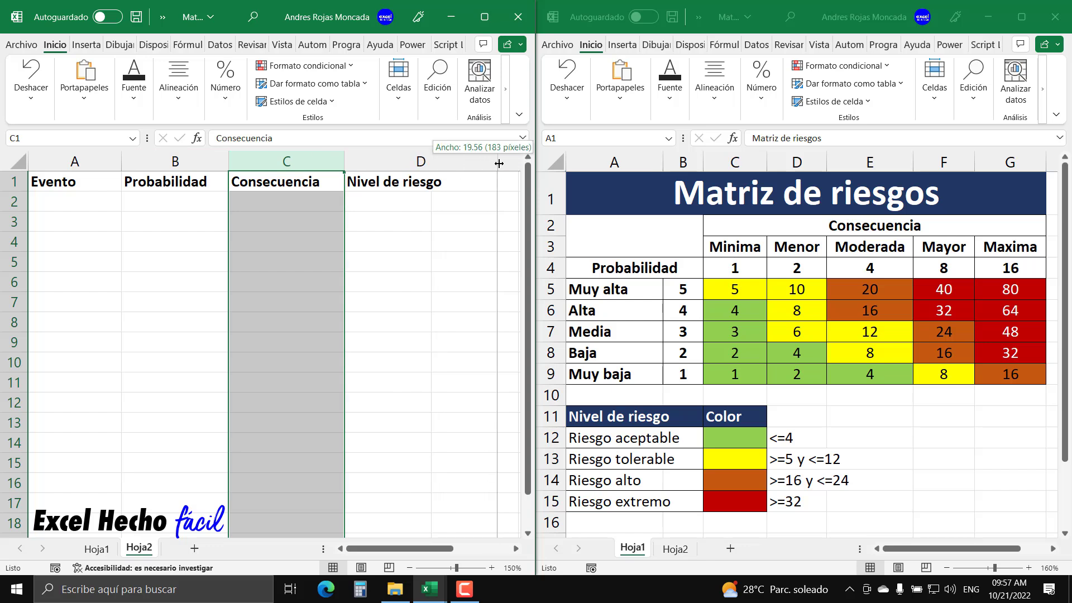
left_click(410, 209)
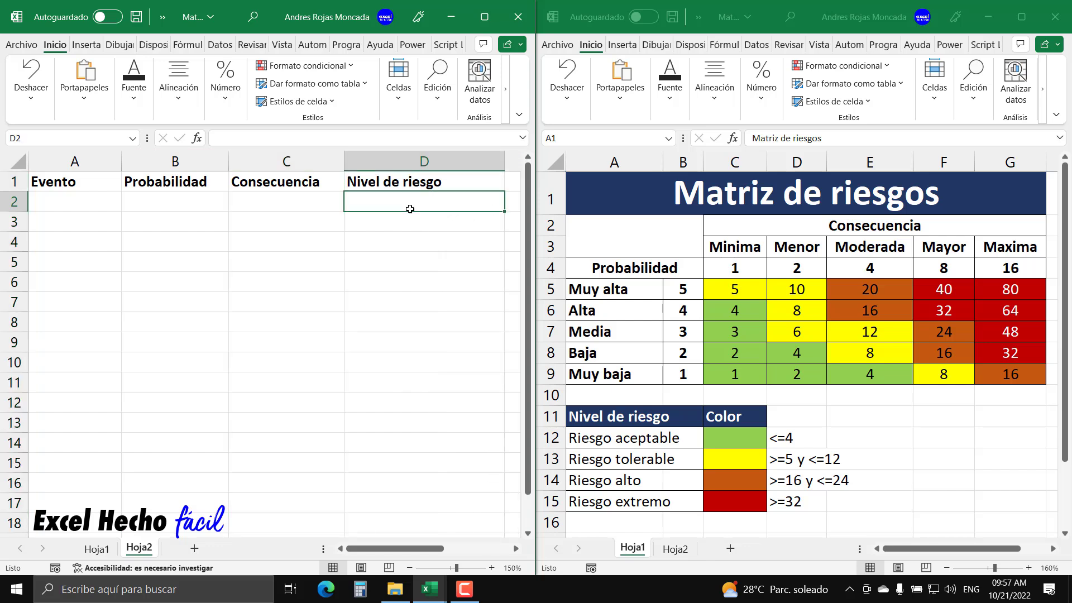
left_click_drag(168, 161, 236, 161)
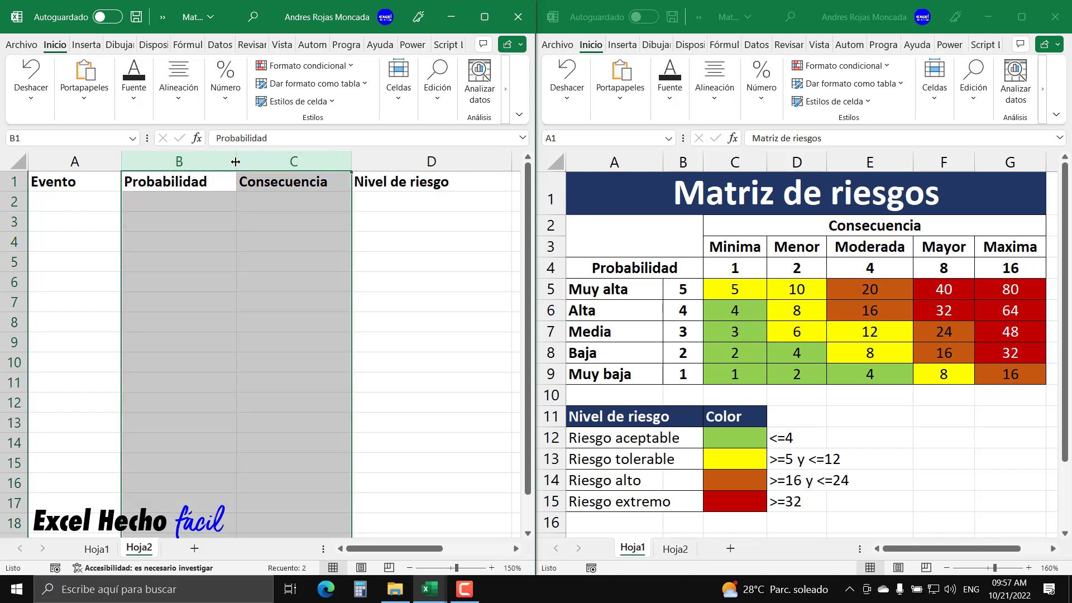
left_click(109, 160)
left_click_drag(122, 162, 115, 162)
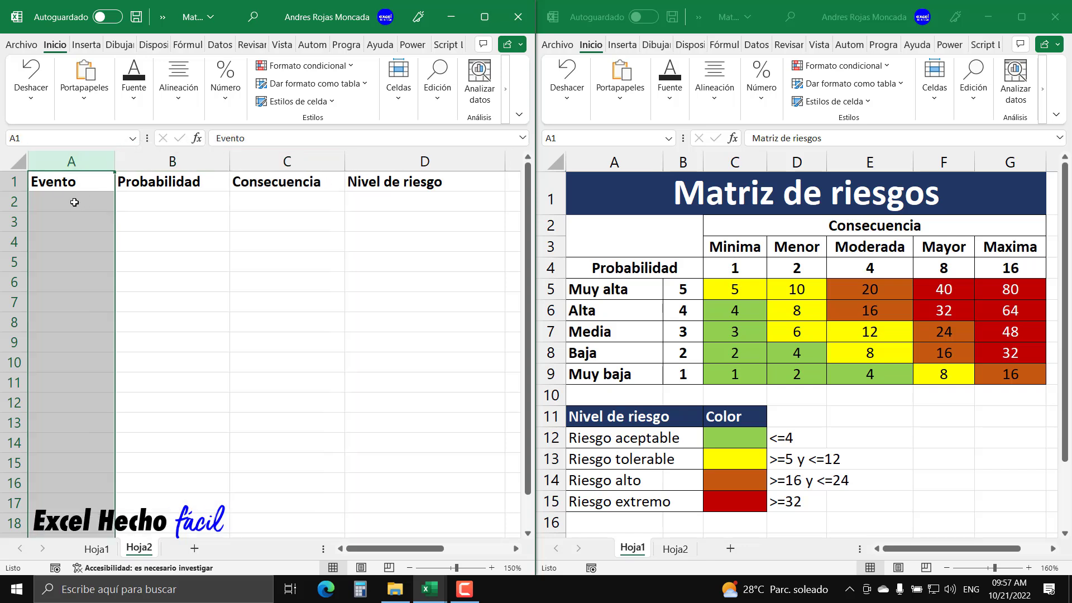
left_click(74, 202)
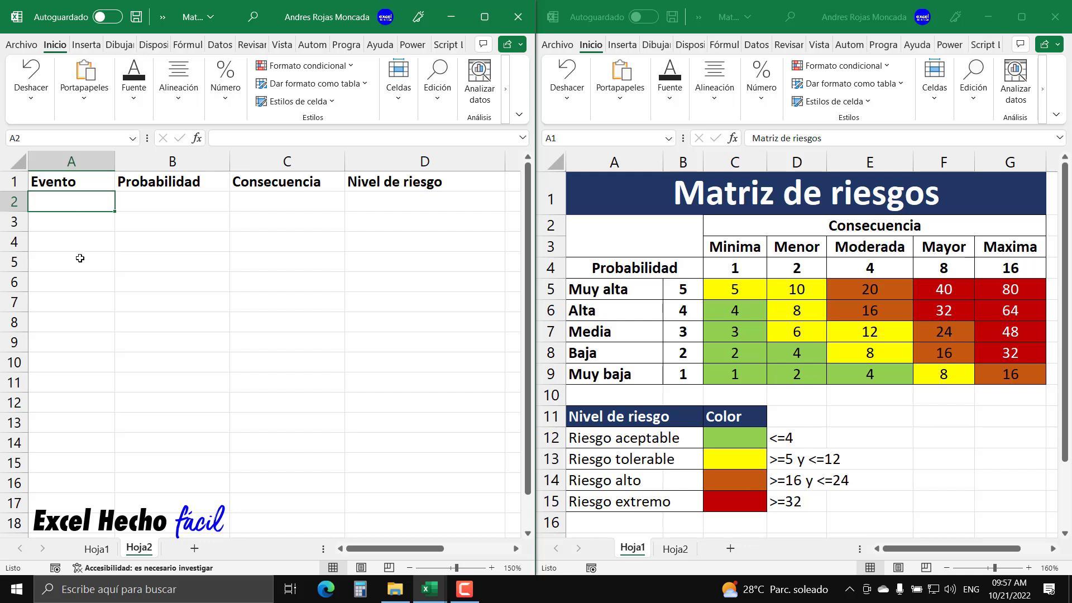
- Enter 'Evento 1' in A2, fixing a typo, then move to B2
type("Ecent")
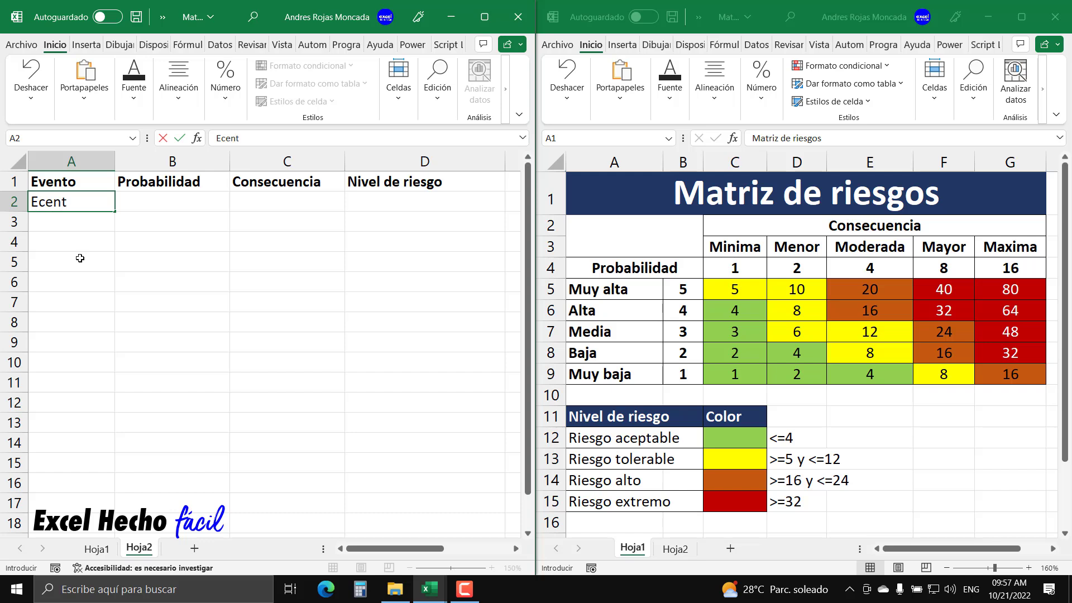
key("BackSpace")
key("BackSpace")
key("BackSpace")
key("BackSpace")
key("BackSpace")
type("vento ")
type("1")
key("Return")
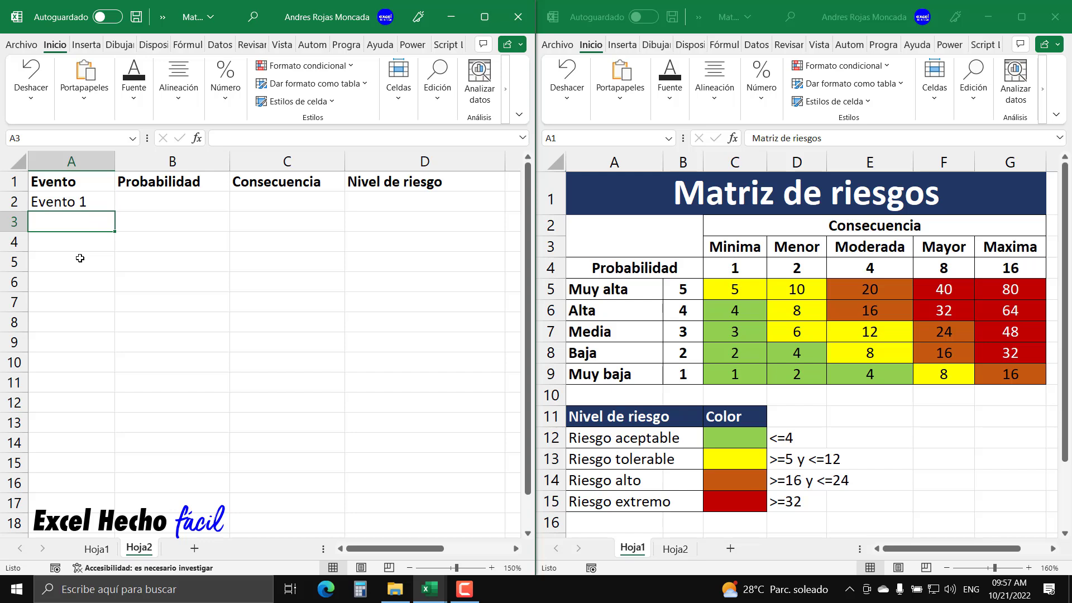
left_click(188, 200)
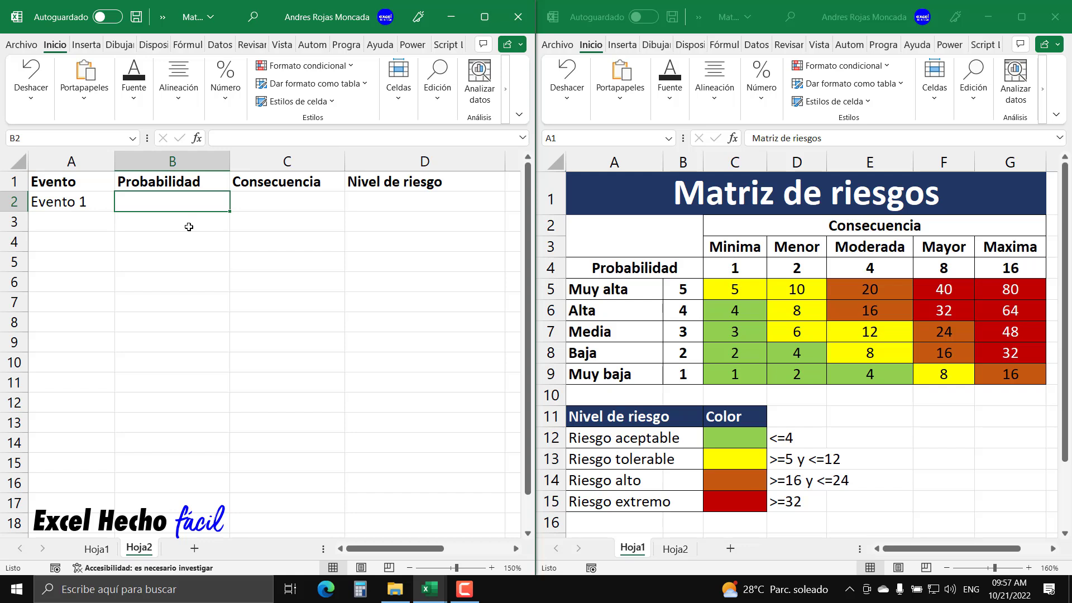
- Add list validation to B2 sourced from the five probability labels in Hoja1!$A$5:$A$9
left_click(219, 46)
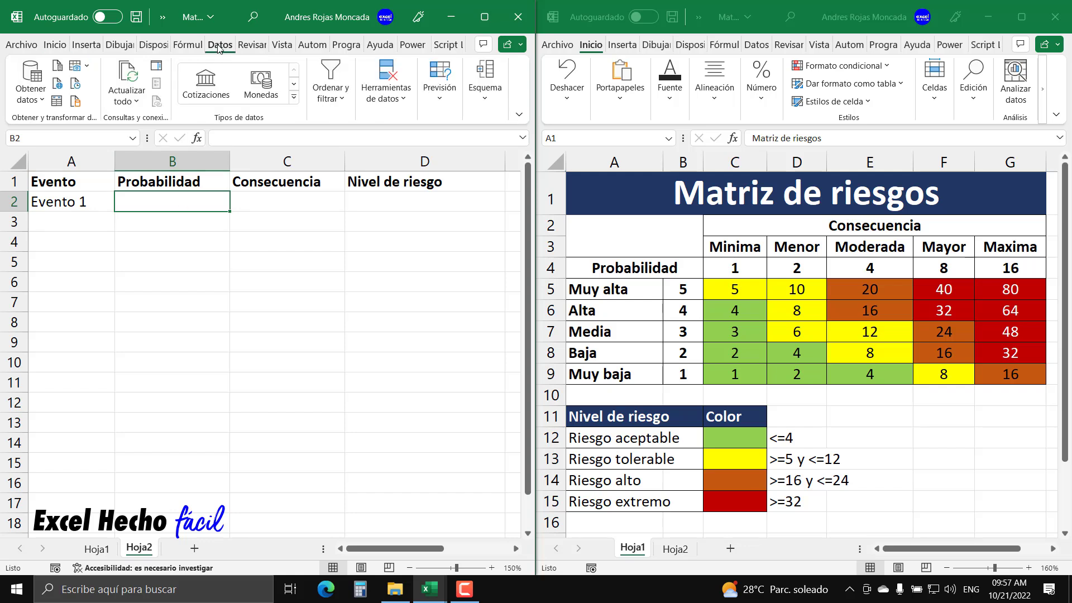
left_click(395, 106)
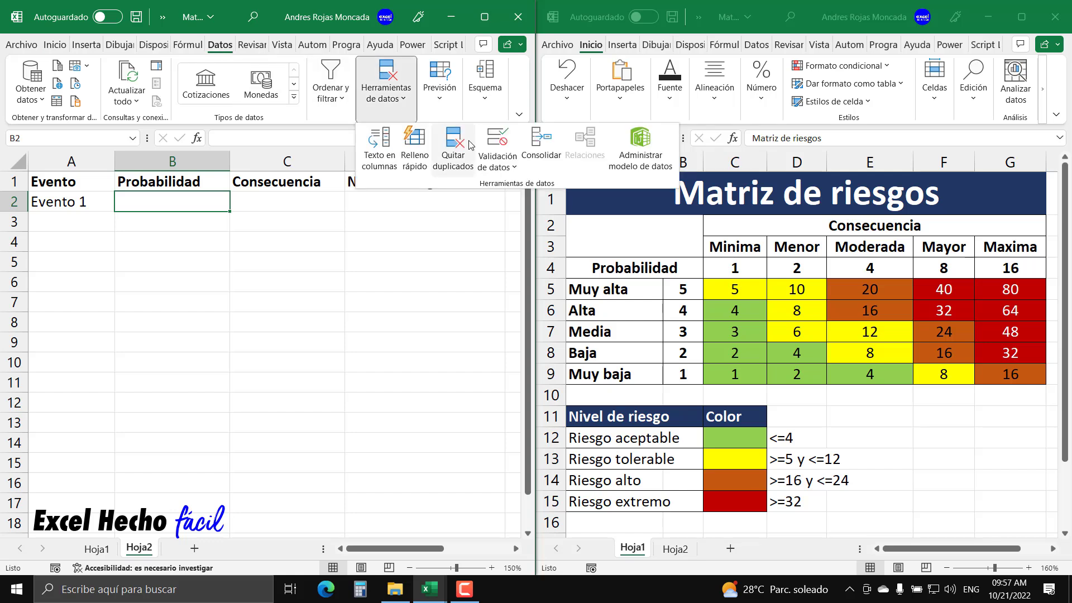
left_click(494, 147)
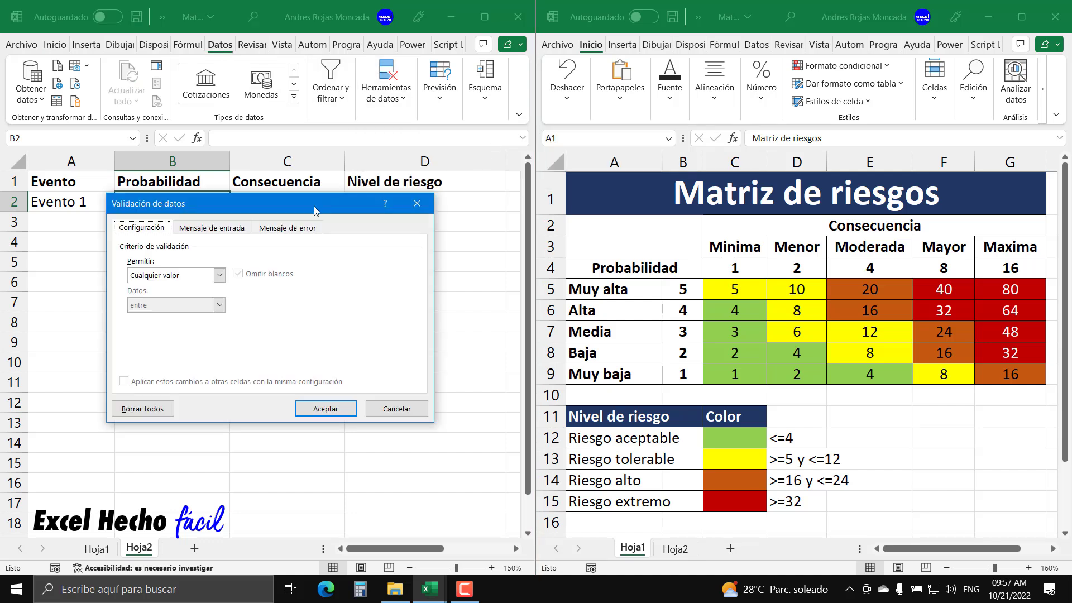
left_click_drag(315, 210, 311, 267)
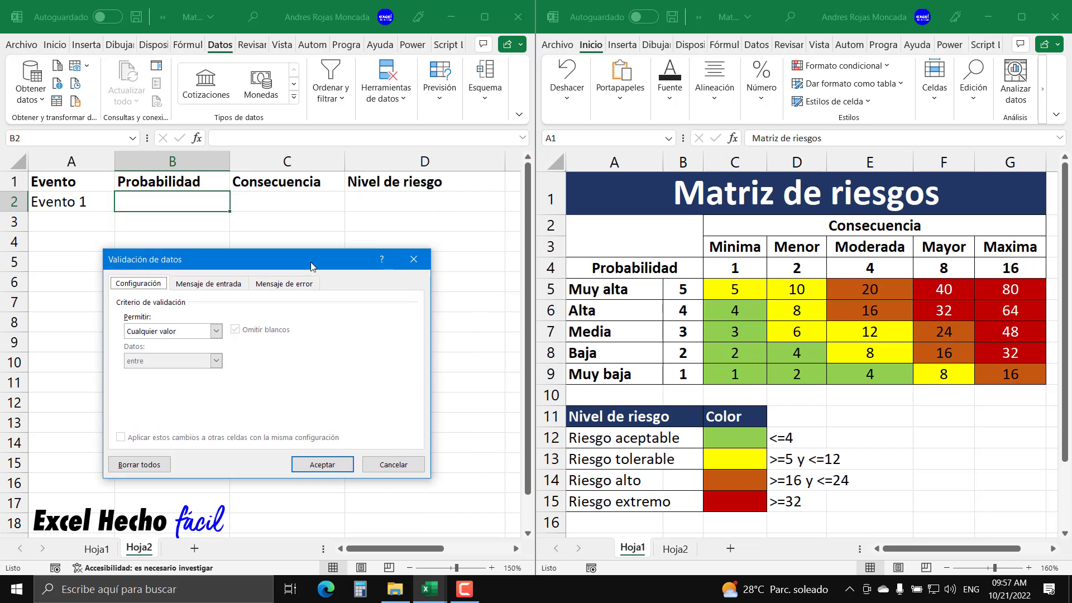
left_click(215, 331)
left_click(194, 373)
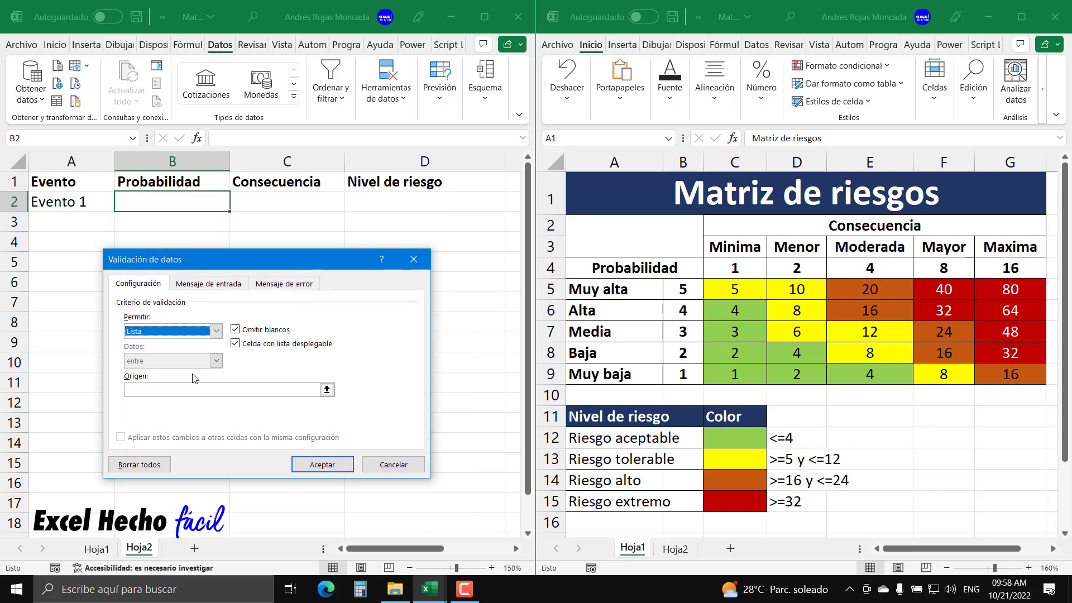
left_click(165, 391)
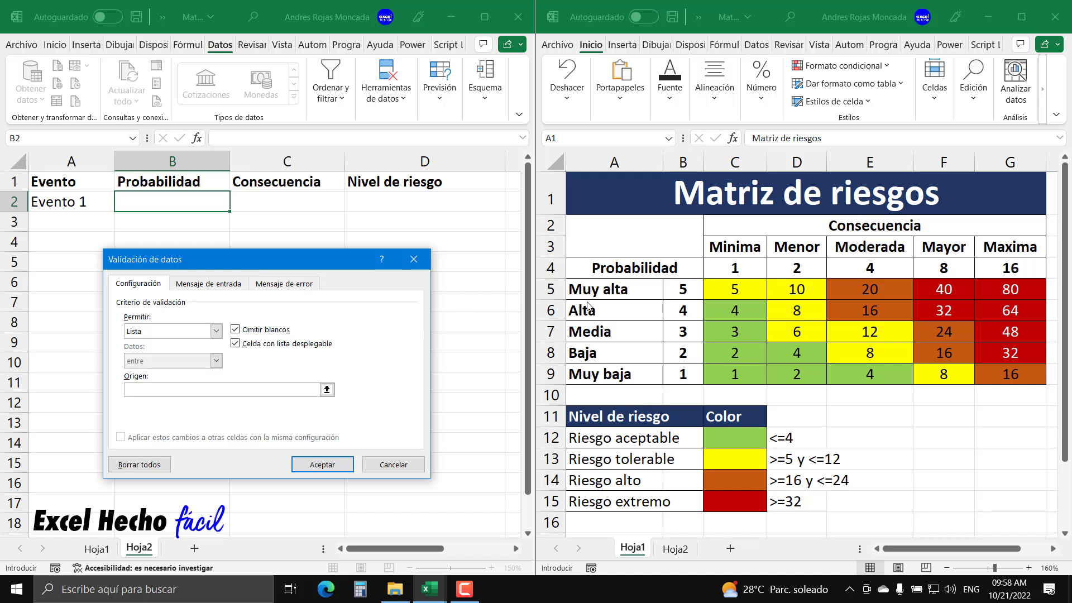
left_click(1062, 95)
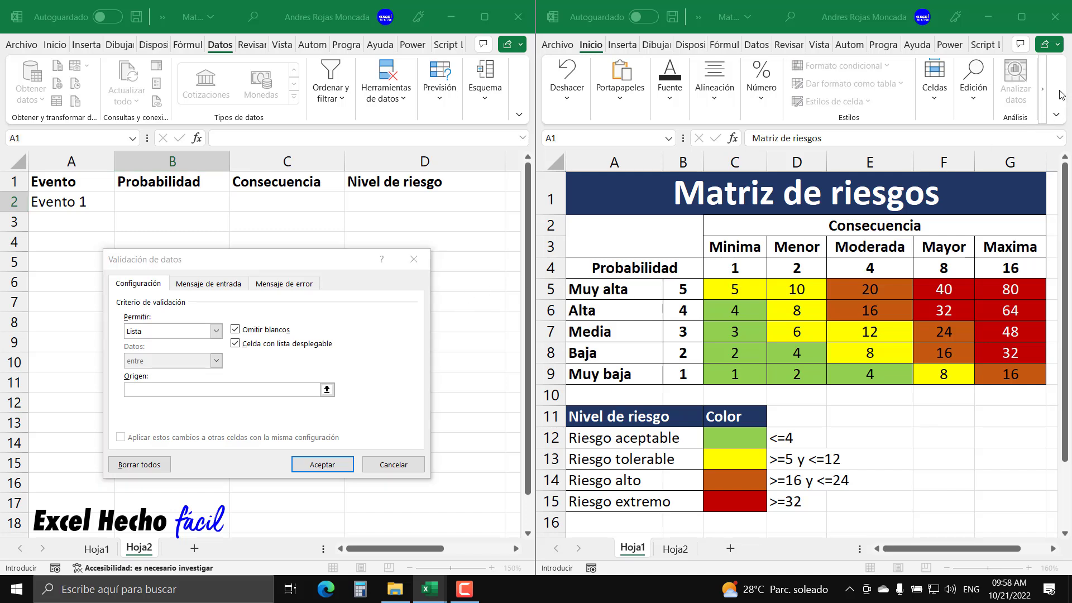
left_click_drag(651, 293, 643, 372)
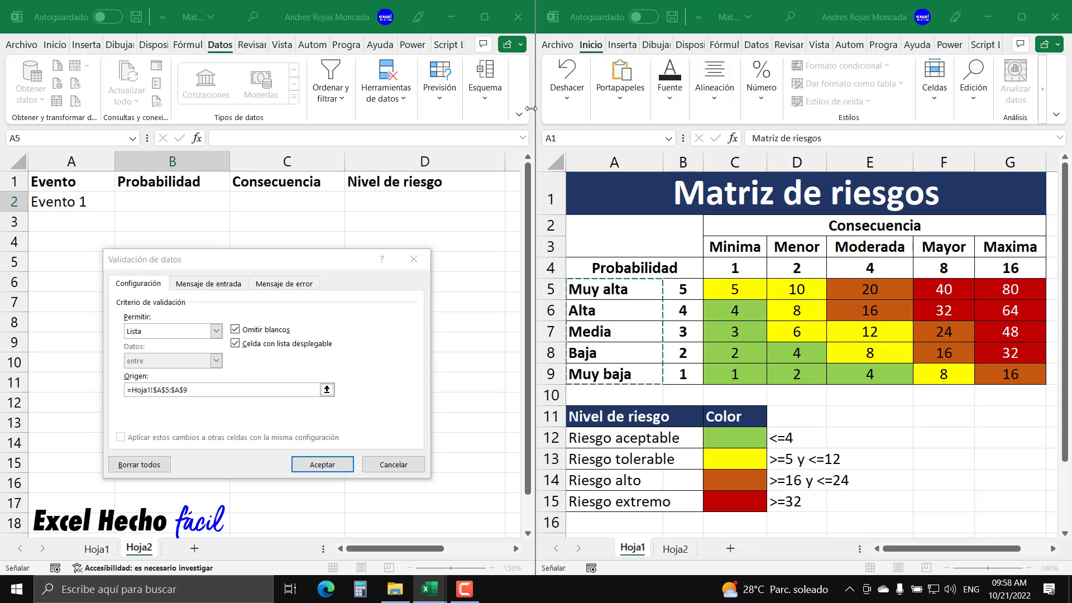
left_click(322, 464)
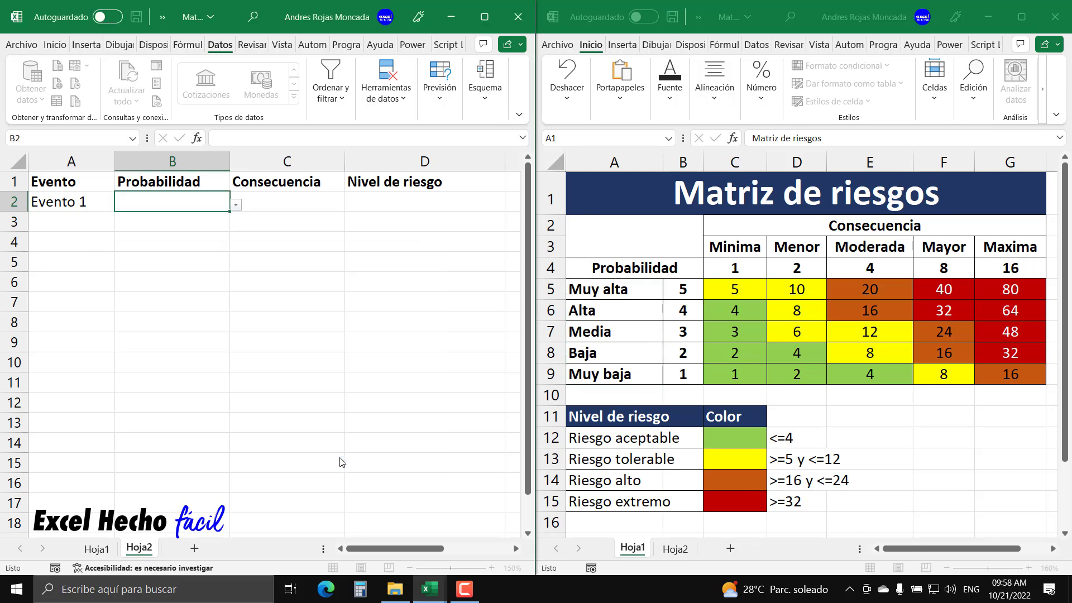
- Choose Muy baja from B2's probability dropdown
left_click(237, 204)
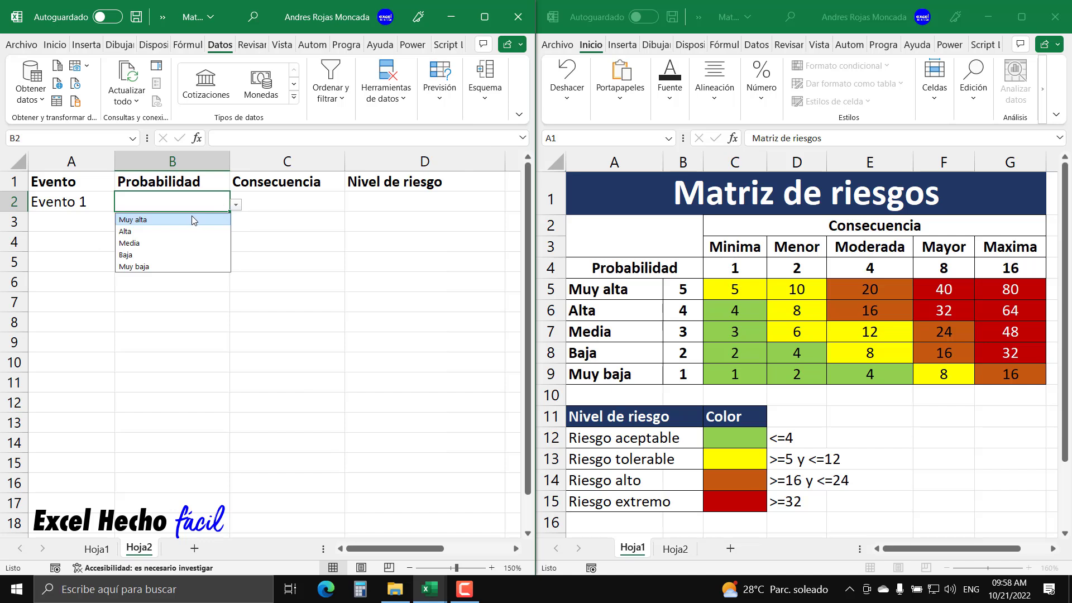
left_click(177, 267)
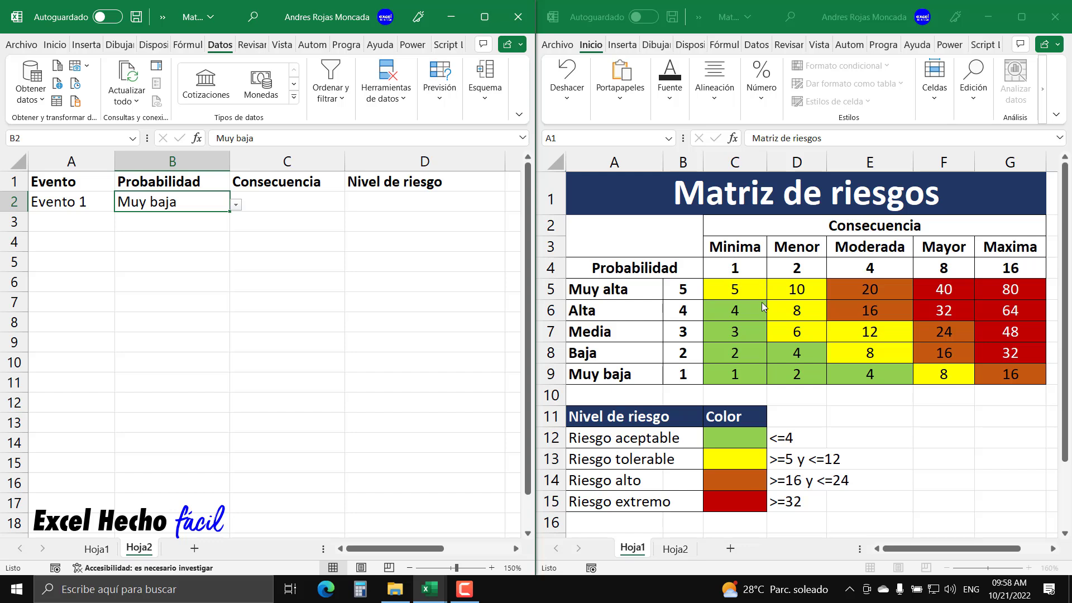
left_click(301, 200)
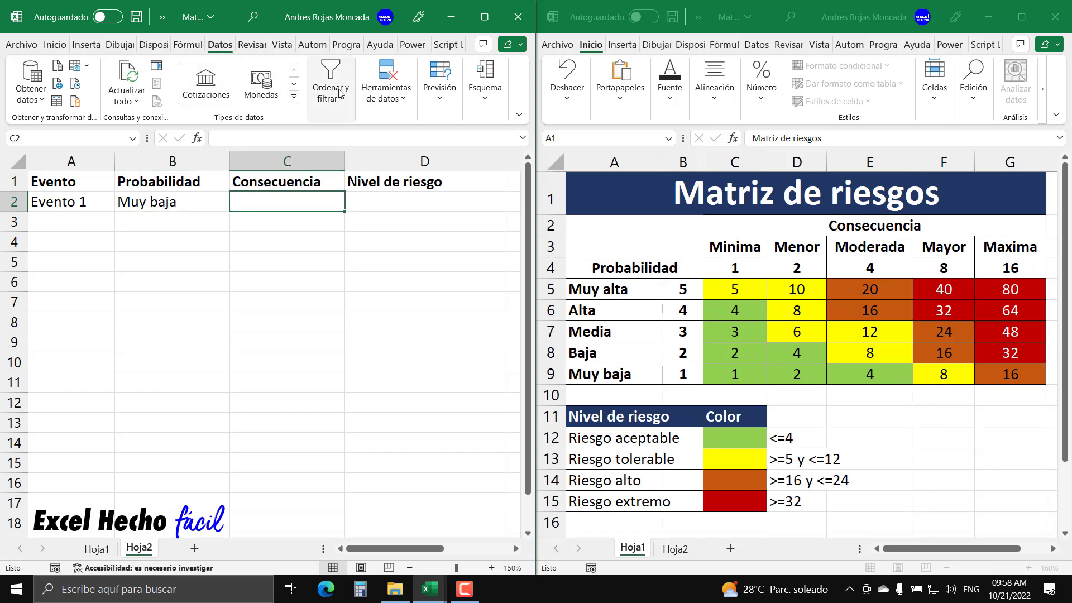
- Add list validation to C2 sourced from the consequence headings in Hoja1!$C$3:$G$3
left_click(404, 100)
left_click(497, 148)
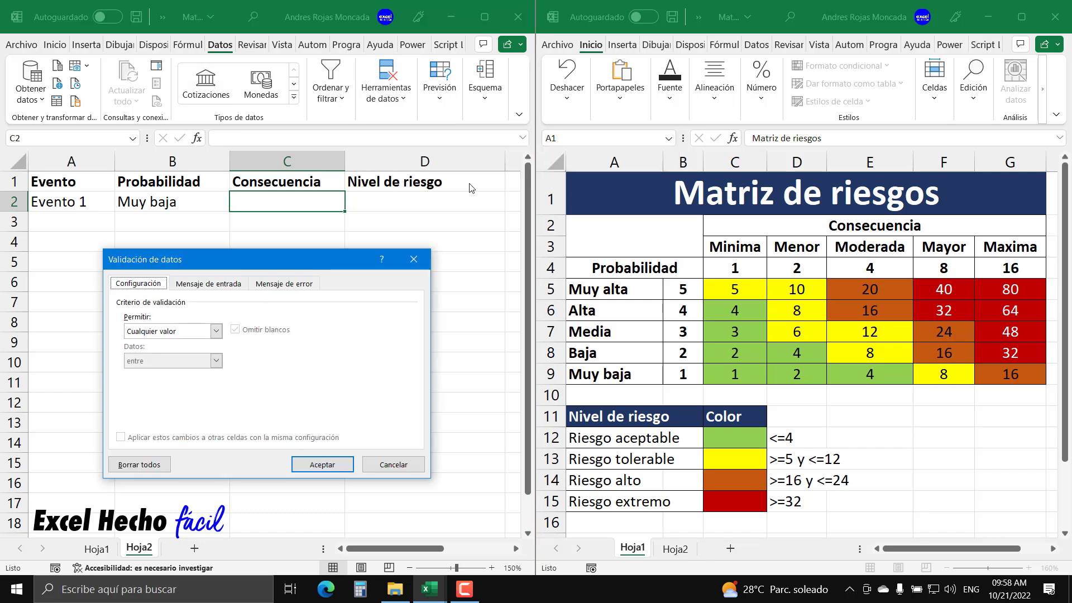
left_click(216, 331)
left_click(184, 372)
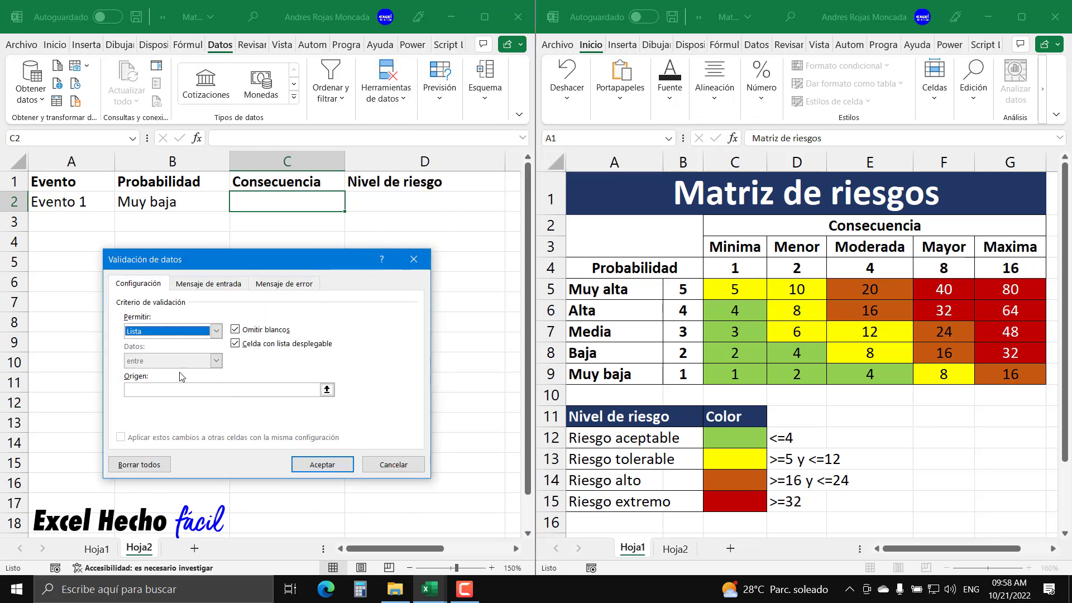
left_click(181, 387)
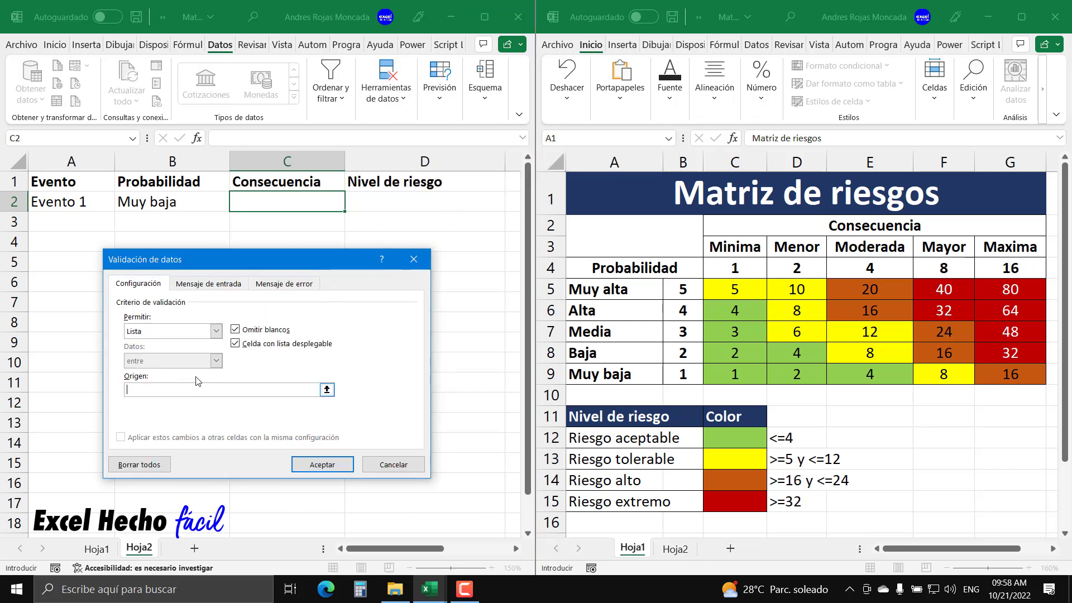
left_click(1064, 104)
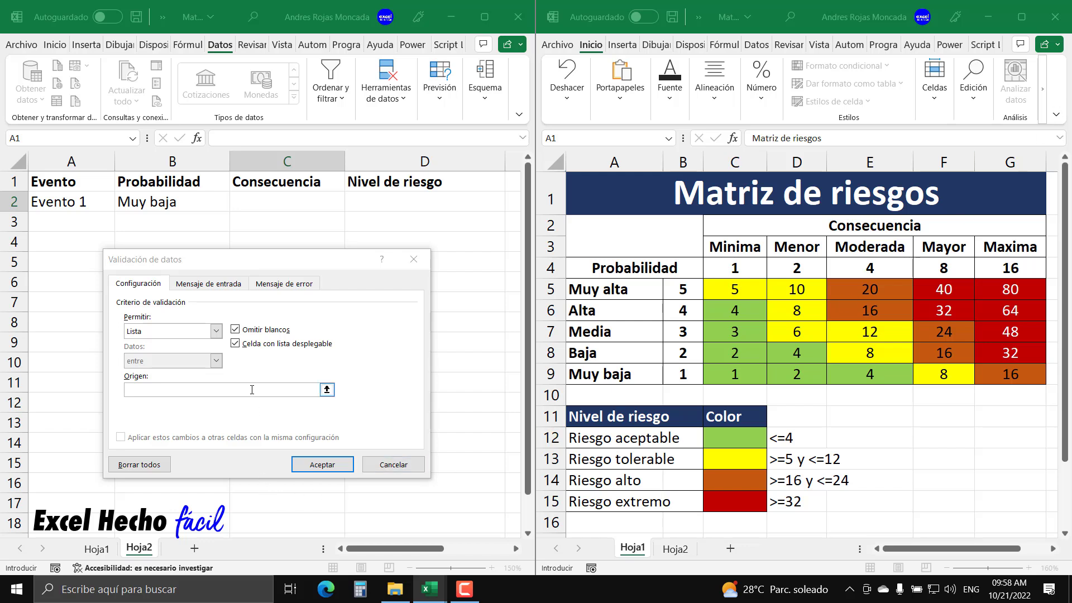
left_click_drag(740, 254, 1003, 248)
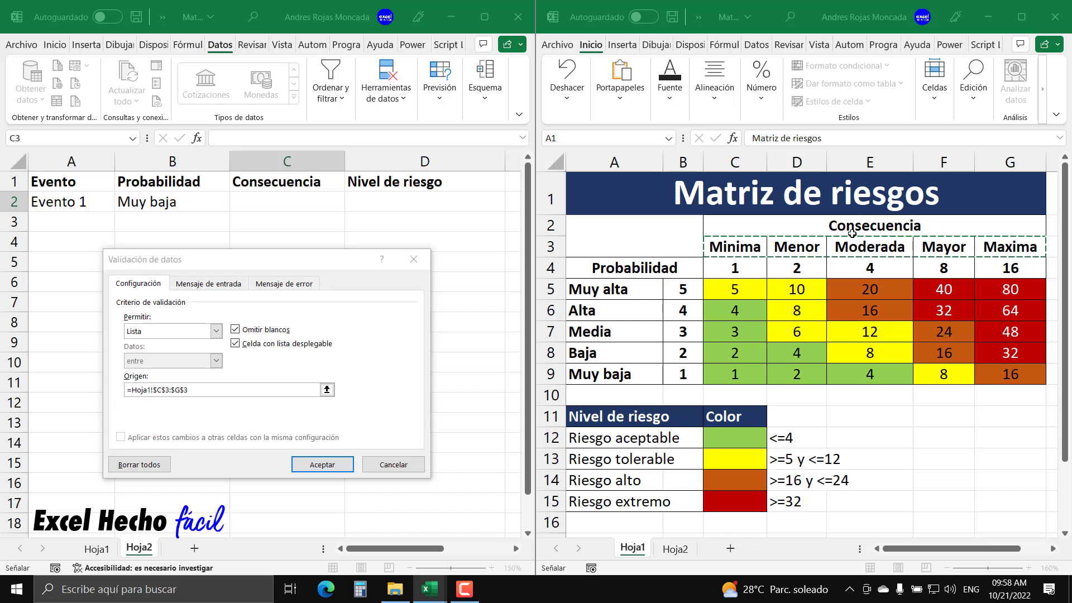
left_click(528, 109)
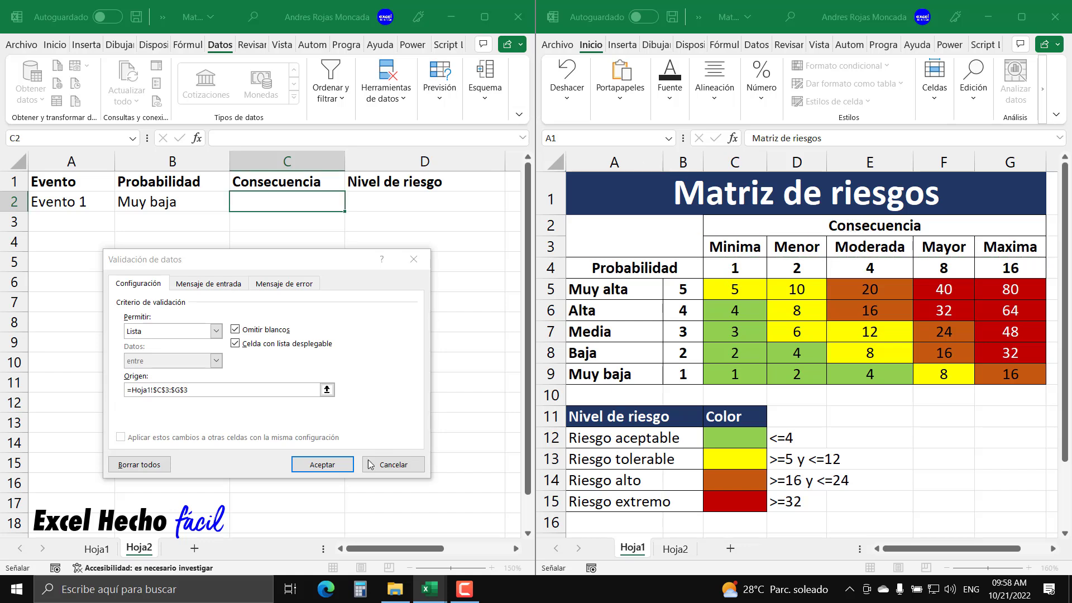
left_click(343, 466)
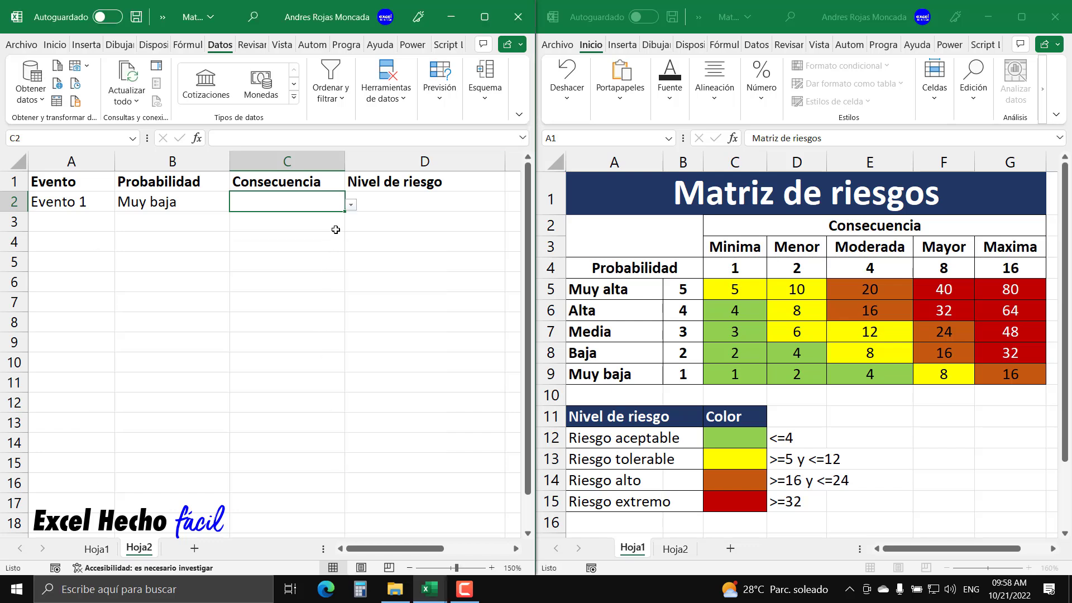
- Choose Minima from C2's consequence dropdown
left_click(351, 205)
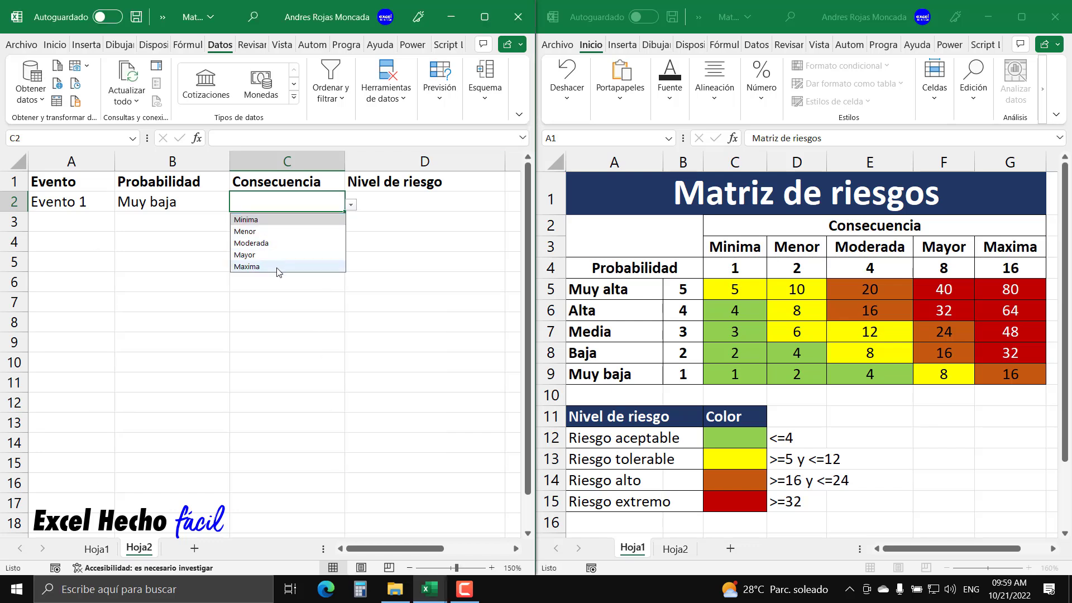
left_click(282, 220)
left_click(366, 210)
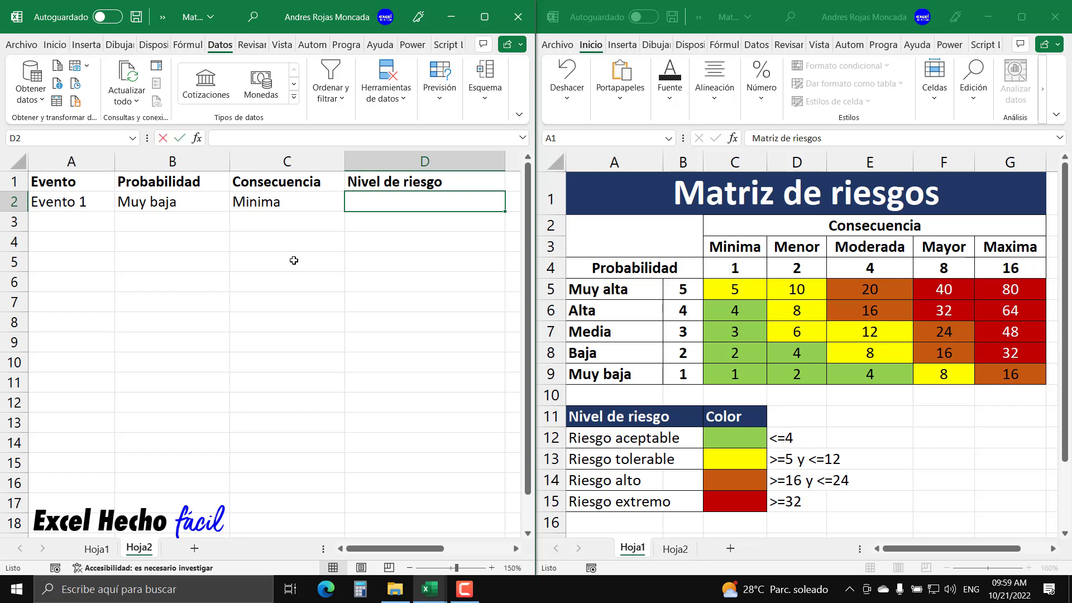
- Start D2's formula as =INDICE(Hoja1!$C$5:$G$9, pointing at the risk matrix values
type("=indi")
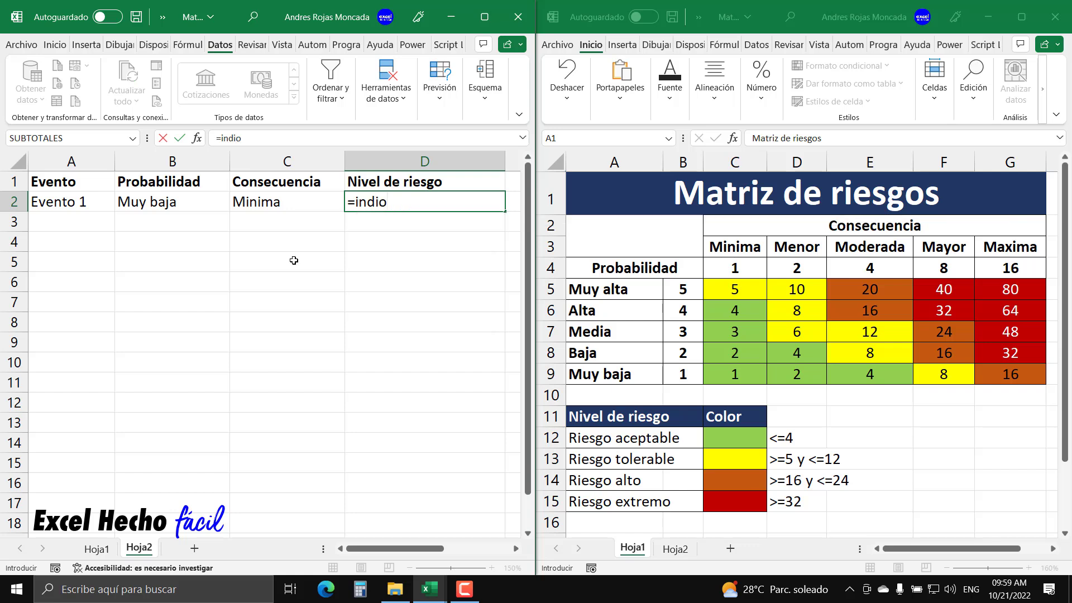
key("Tab")
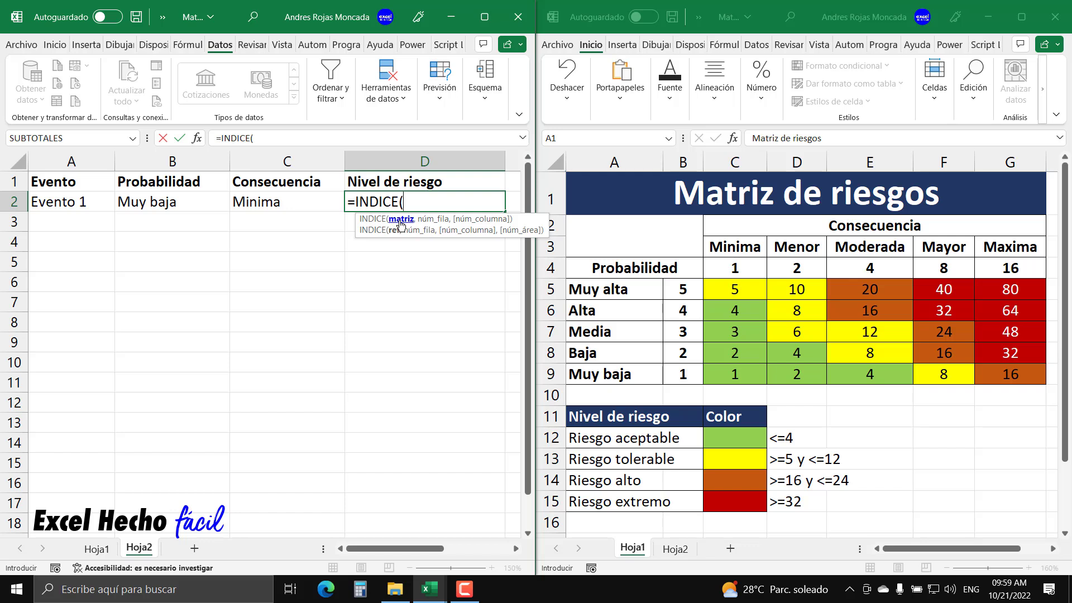
left_click(1057, 92)
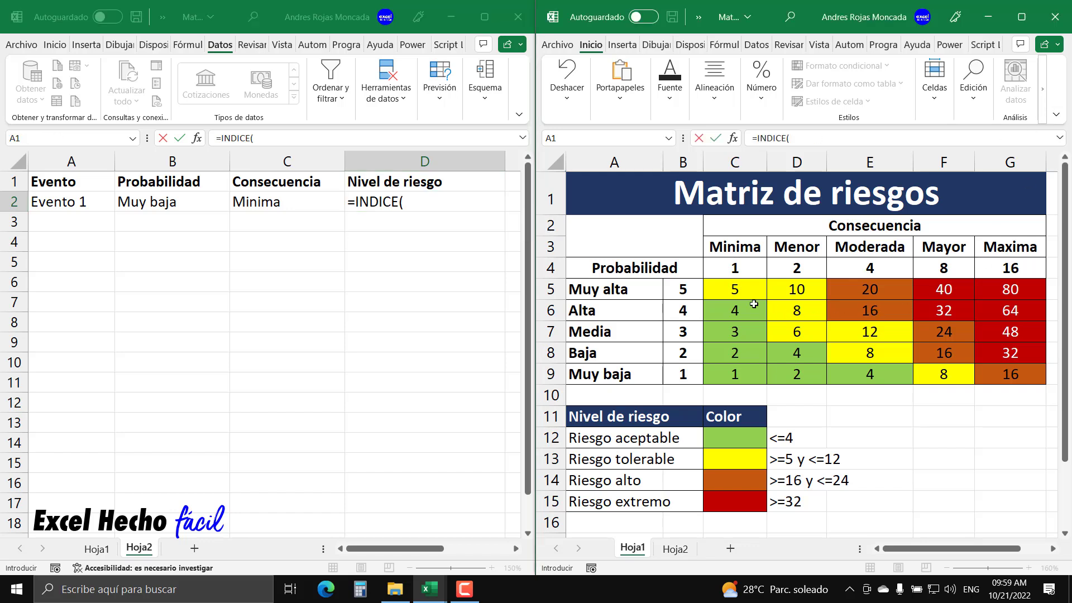
left_click_drag(731, 292, 1007, 370)
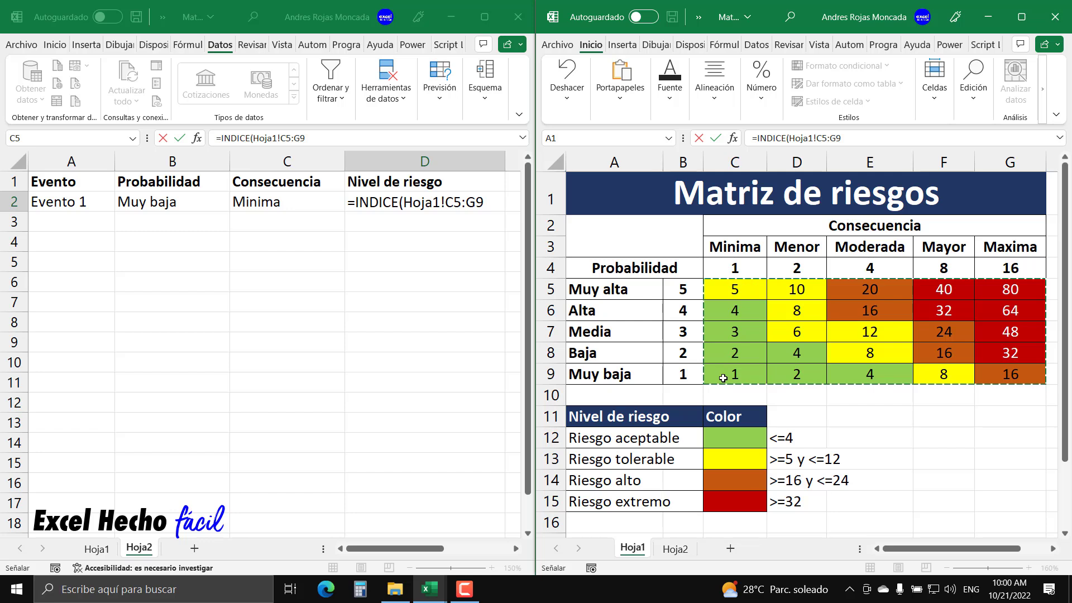
left_click(516, 100)
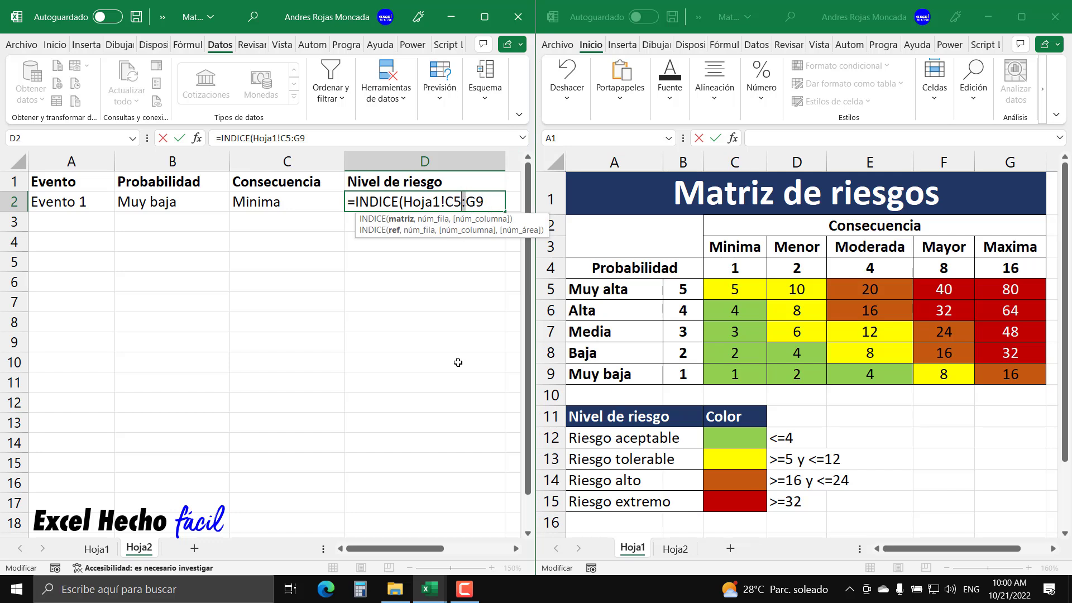
key("F4")
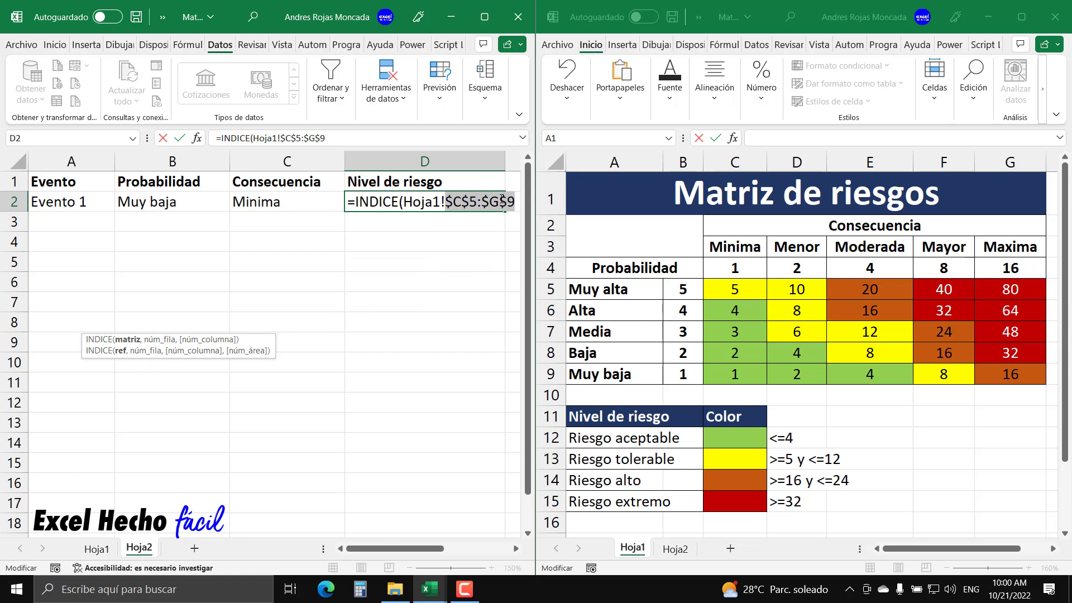
type(",")
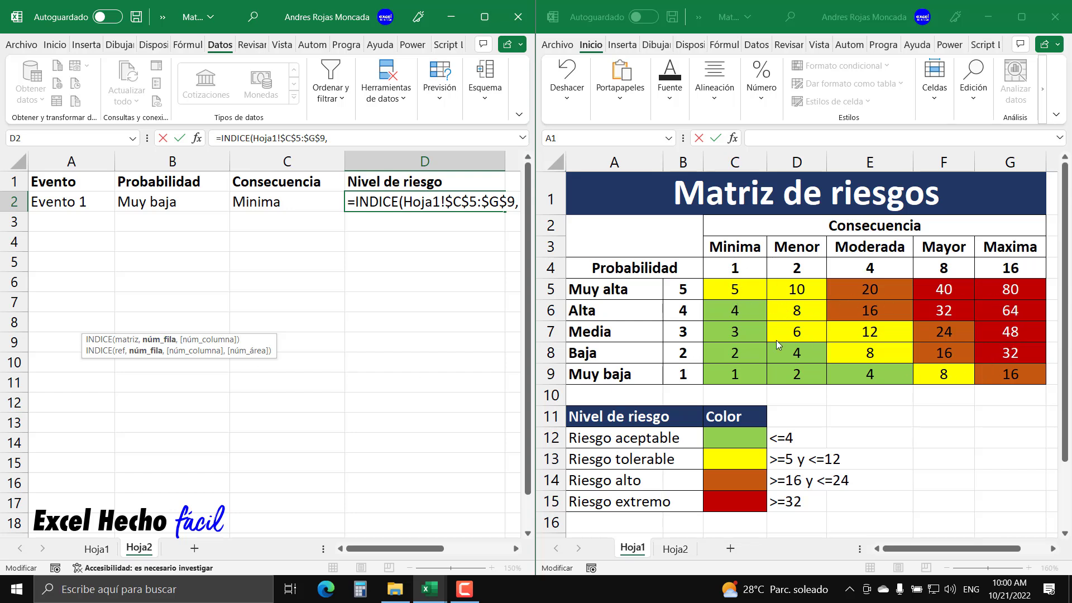
- Begin the row argument as COINCIDIR(B2, matching B2's probability
type("coi")
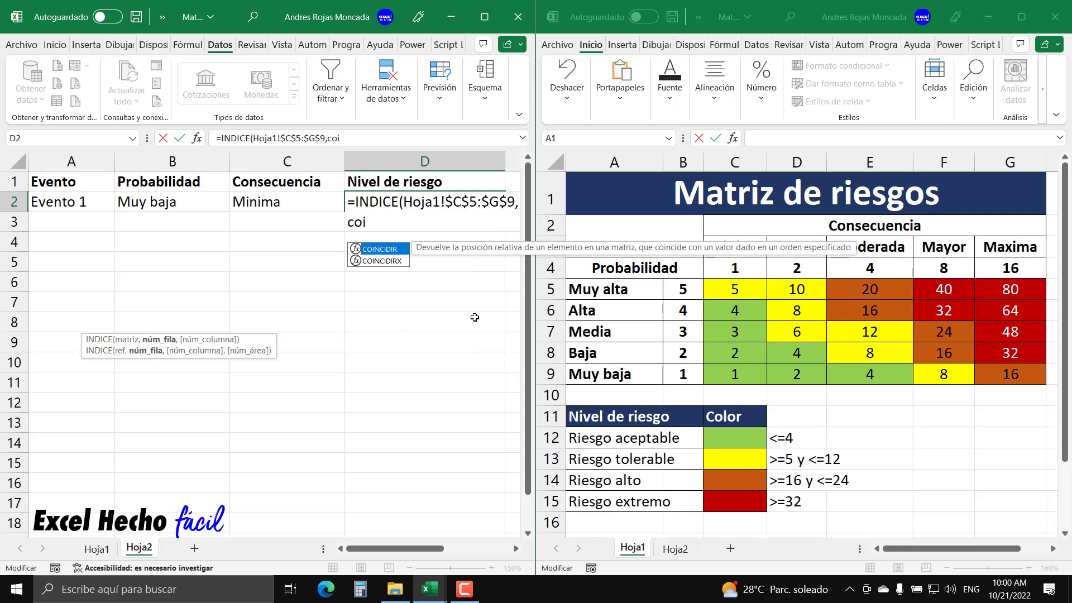
key("Tab")
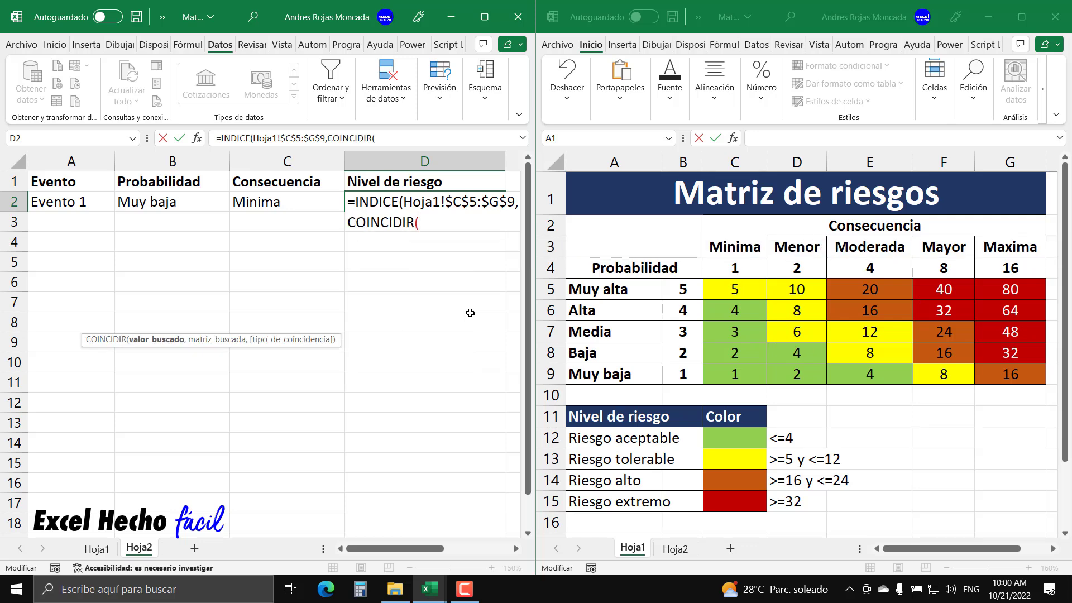
left_click(164, 204)
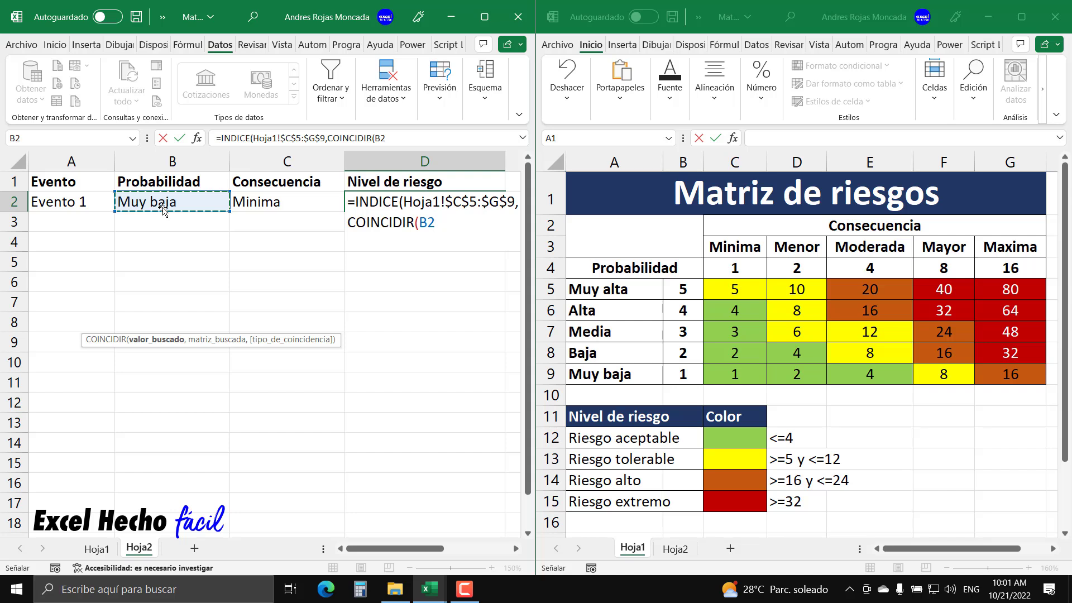
type(",")
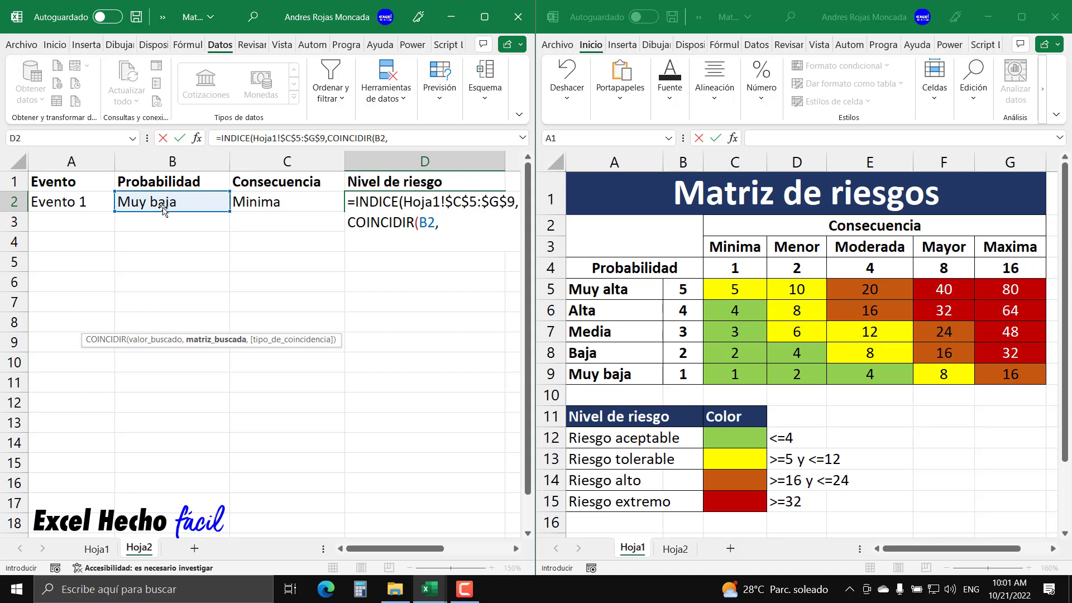
key("Left")
key("shift+Left")
key("shift+Left")
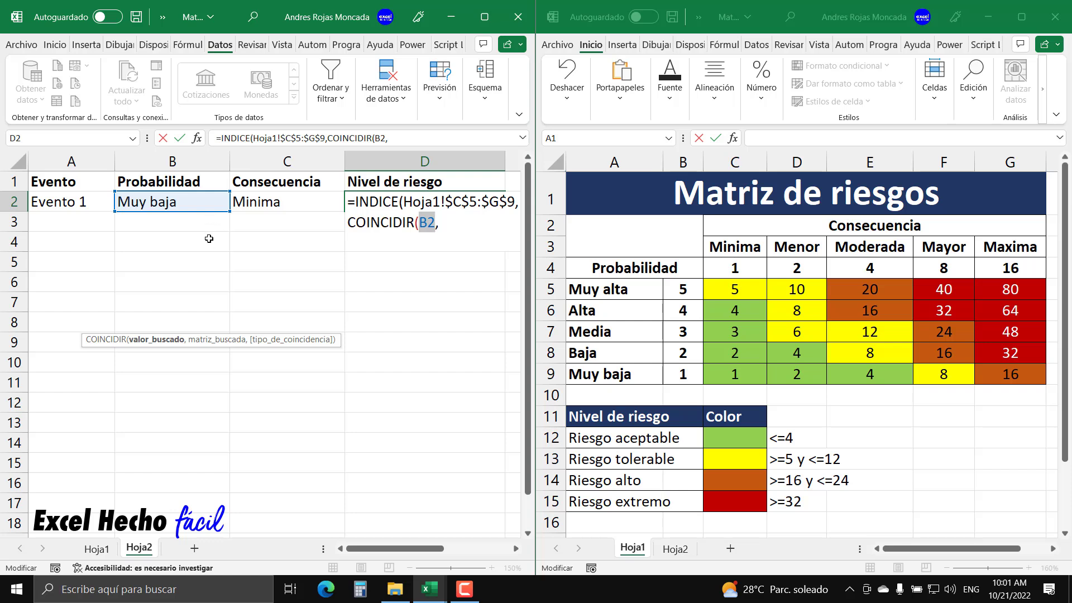
left_click(430, 223)
left_click_drag(428, 222, 435, 221)
left_click(438, 222)
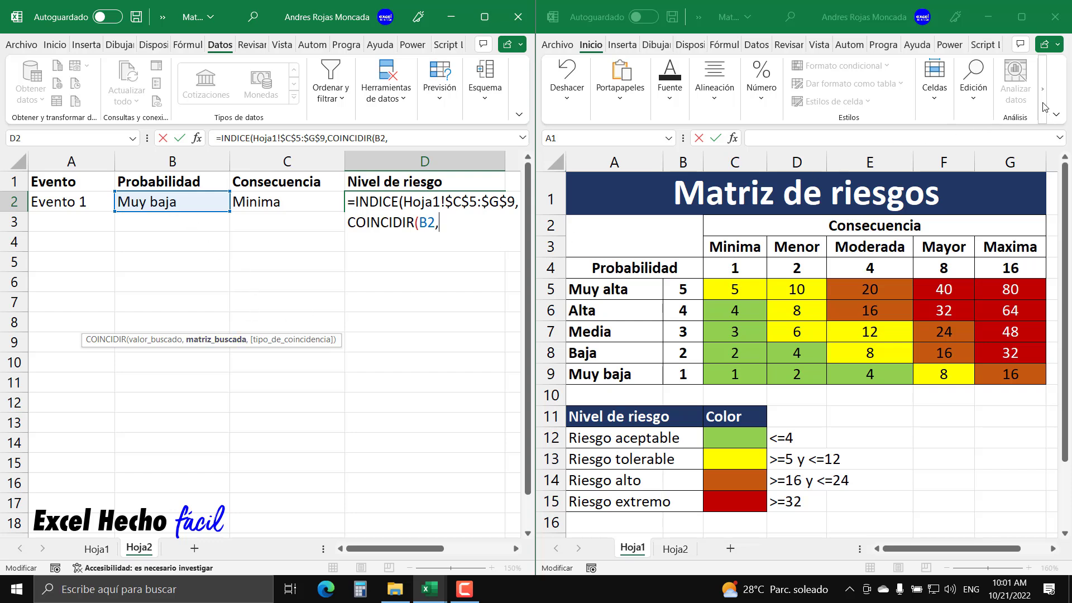
- Finish the COINCIDIR with Hoja1!$A$5:$A$9 and exact match 0, then close it
left_click(1060, 101)
left_click_drag(614, 290, 609, 375)
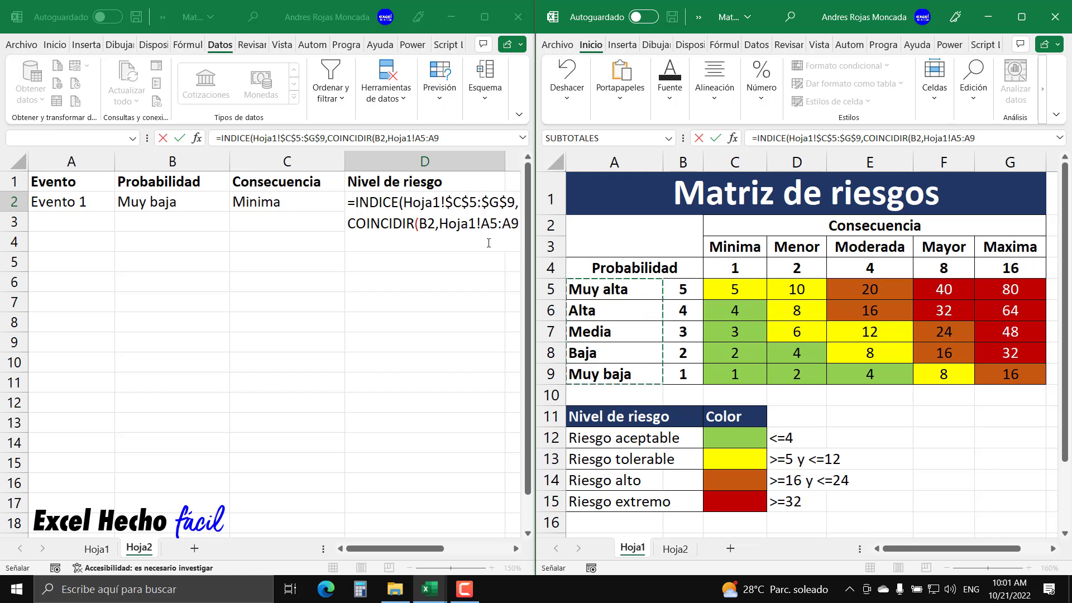
left_click(515, 133)
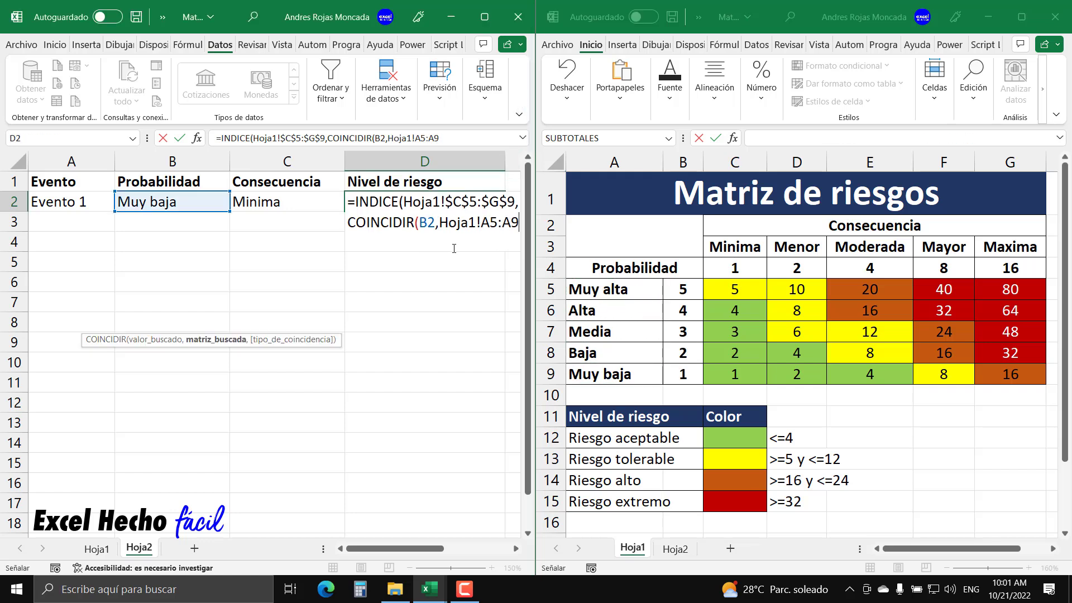
left_click(502, 224)
key("F4")
key("Right")
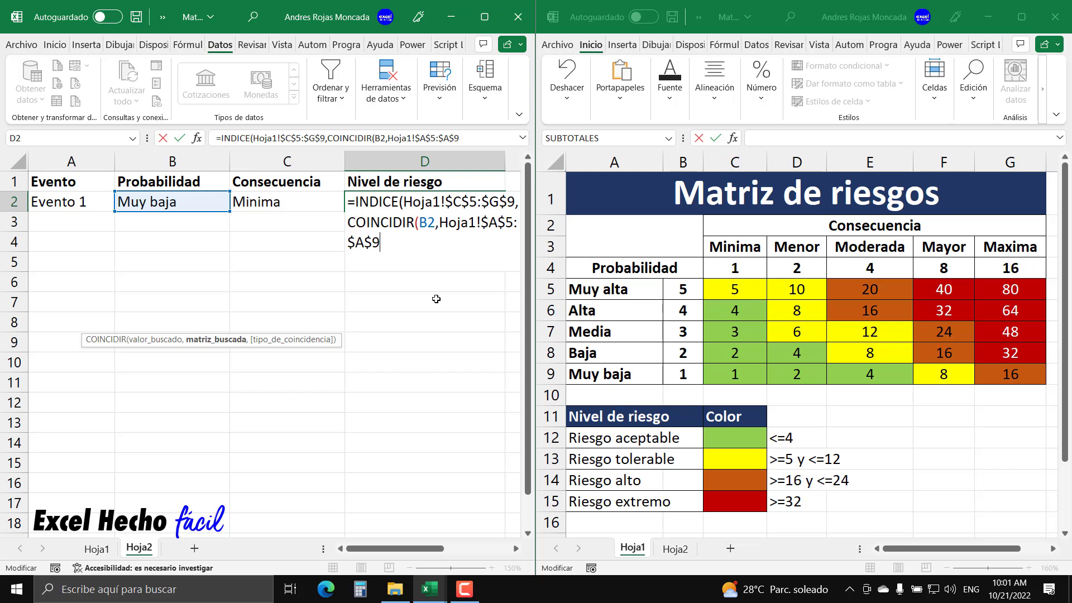
type(",")
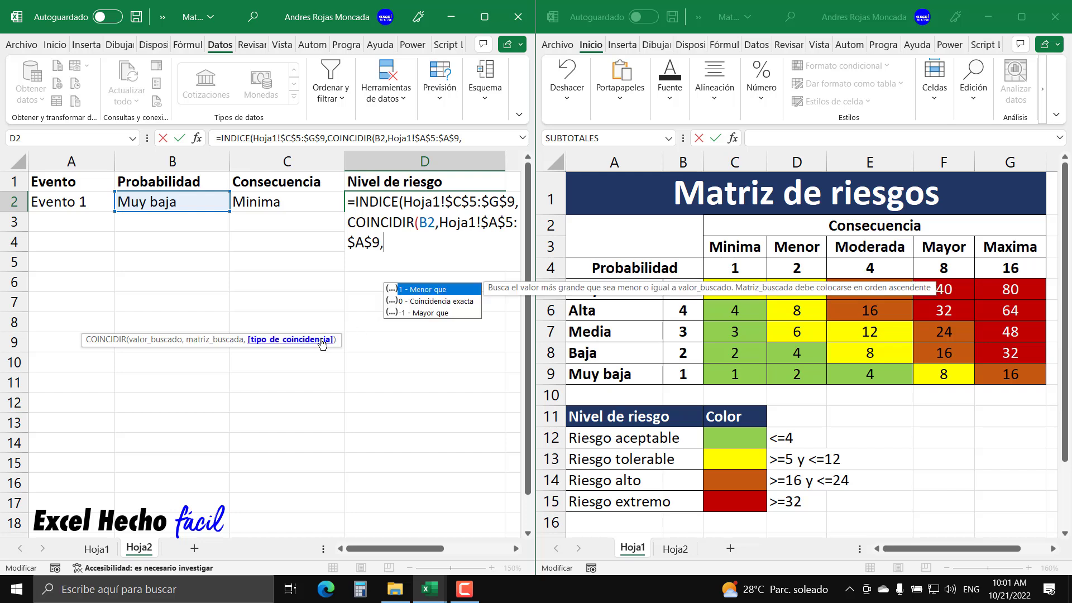
double_click(430, 302)
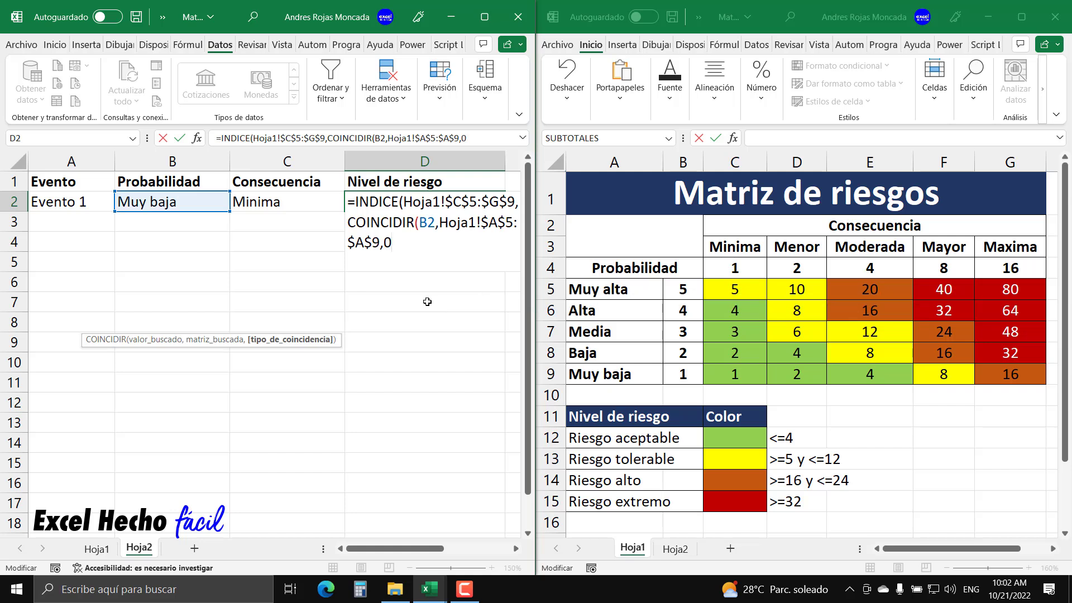
type(")")
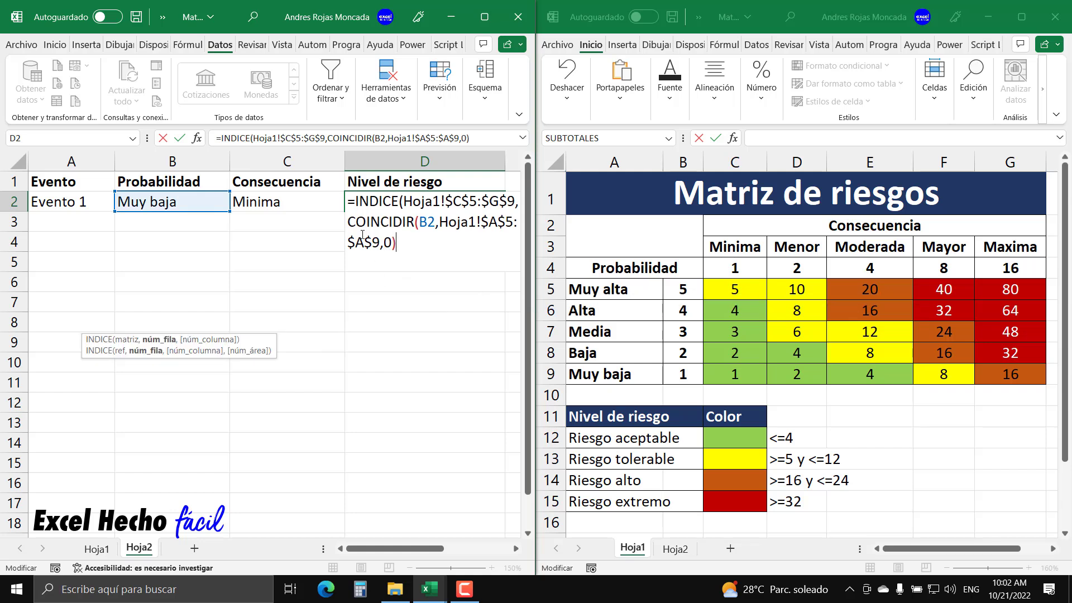
left_click_drag(348, 222, 404, 301)
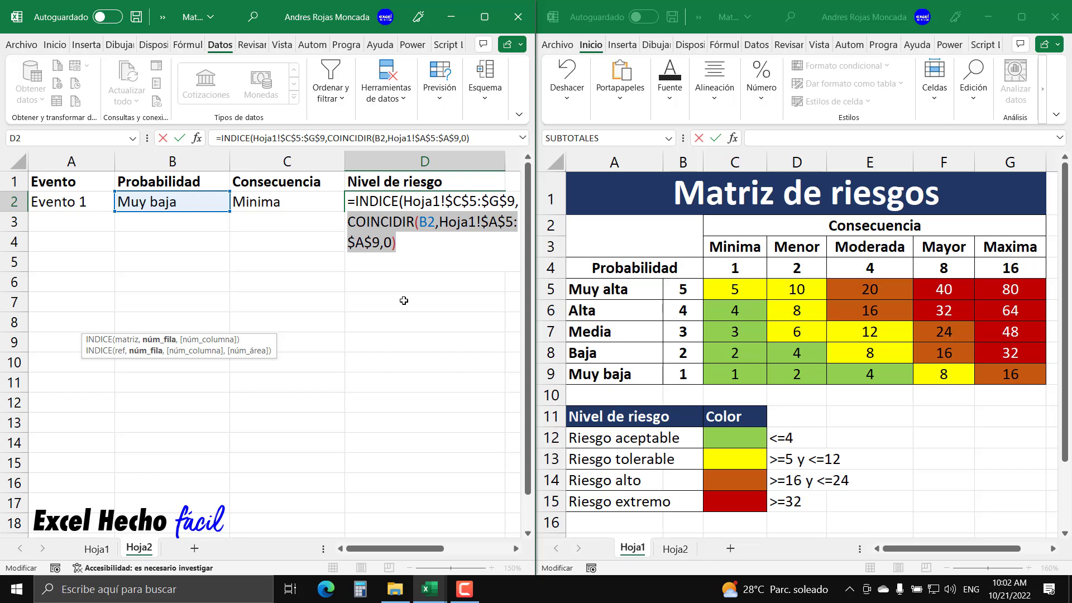
key("F9")
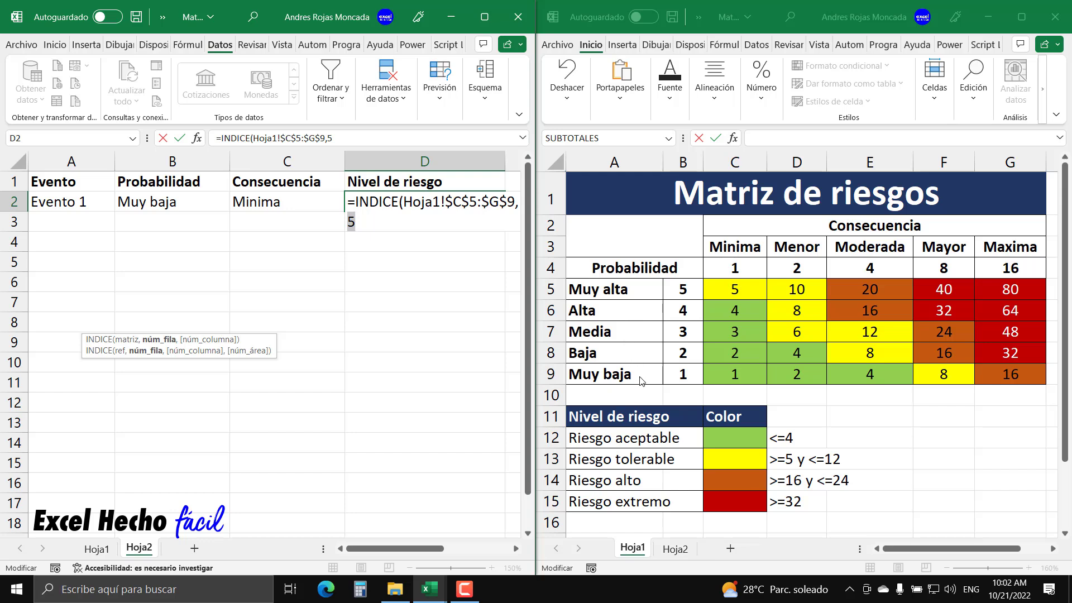
key("ctrl+v")
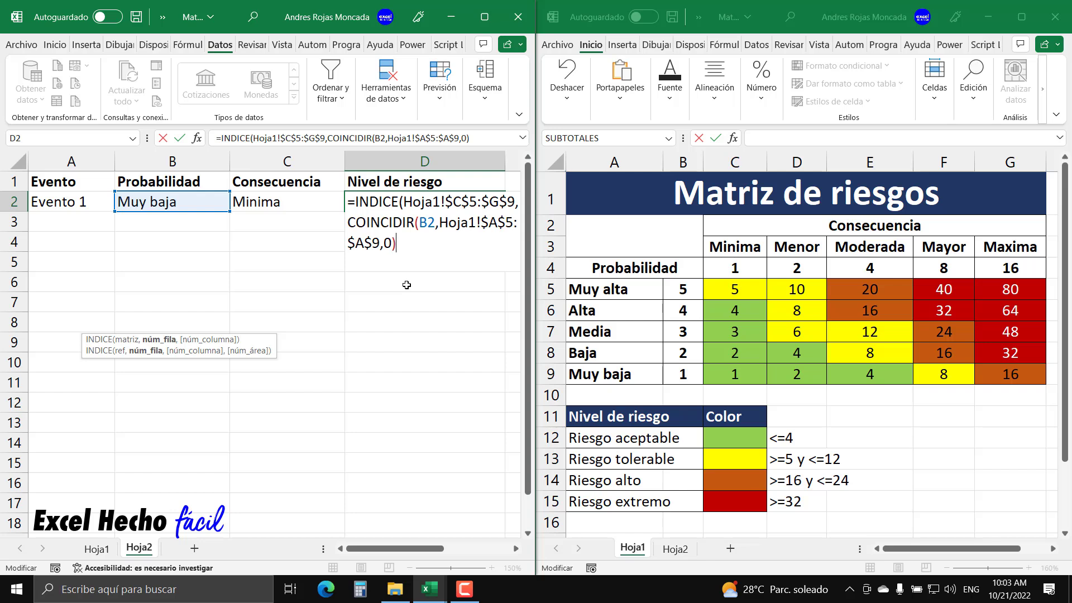
- Add a second argument starting COINCIDIR(C2, to match C2's consequence
type(",")
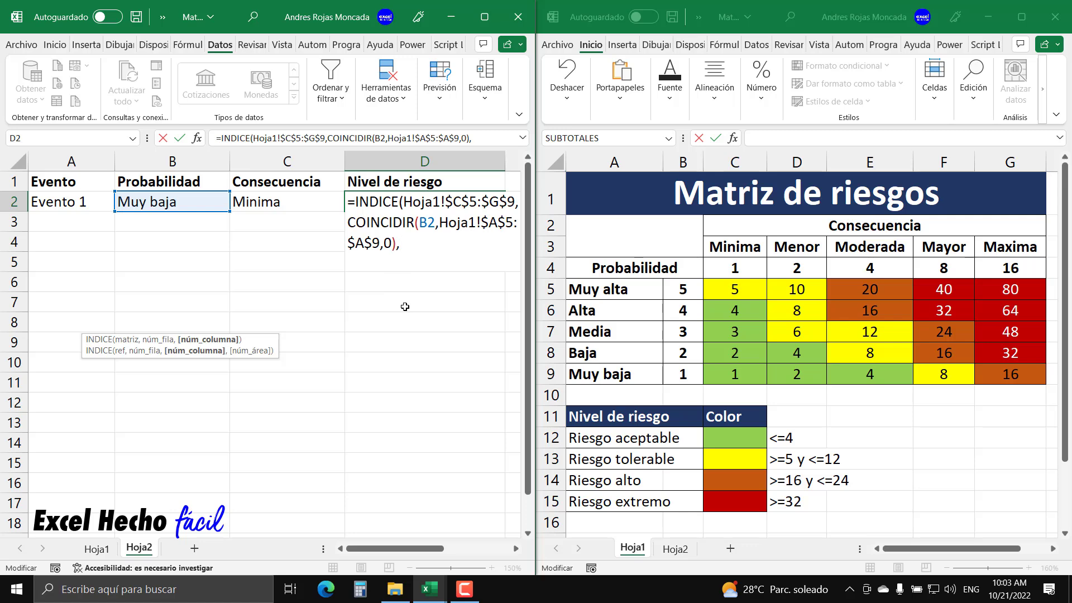
type("coi")
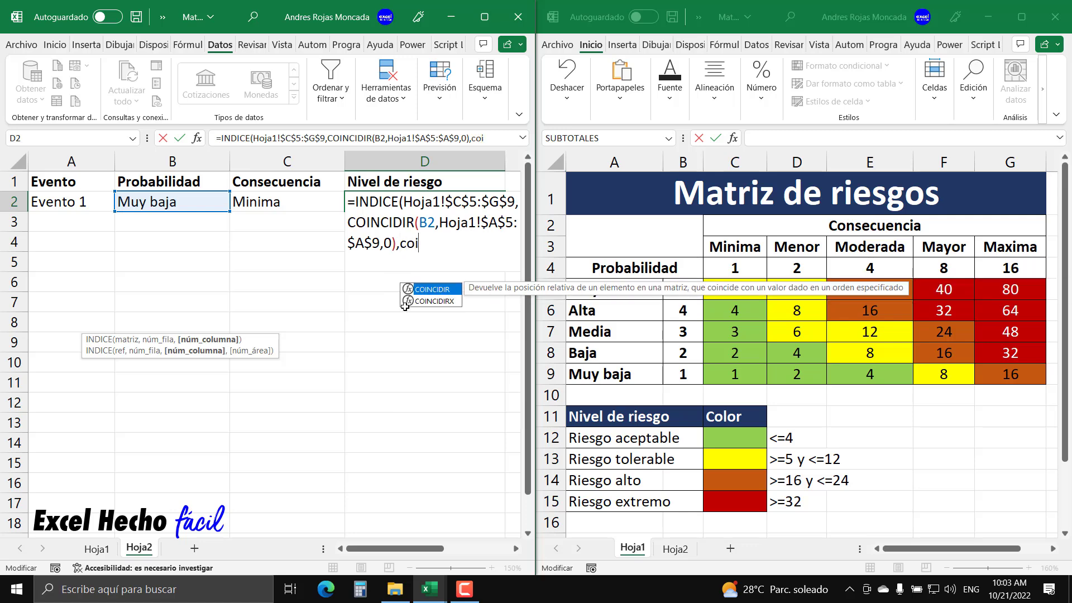
key("Tab")
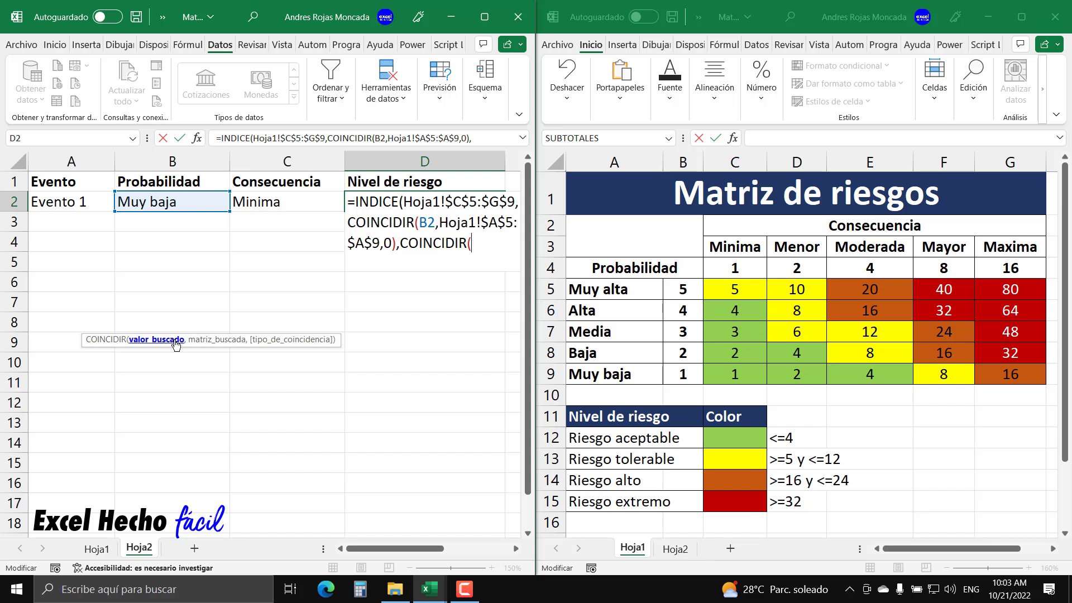
left_click(281, 204)
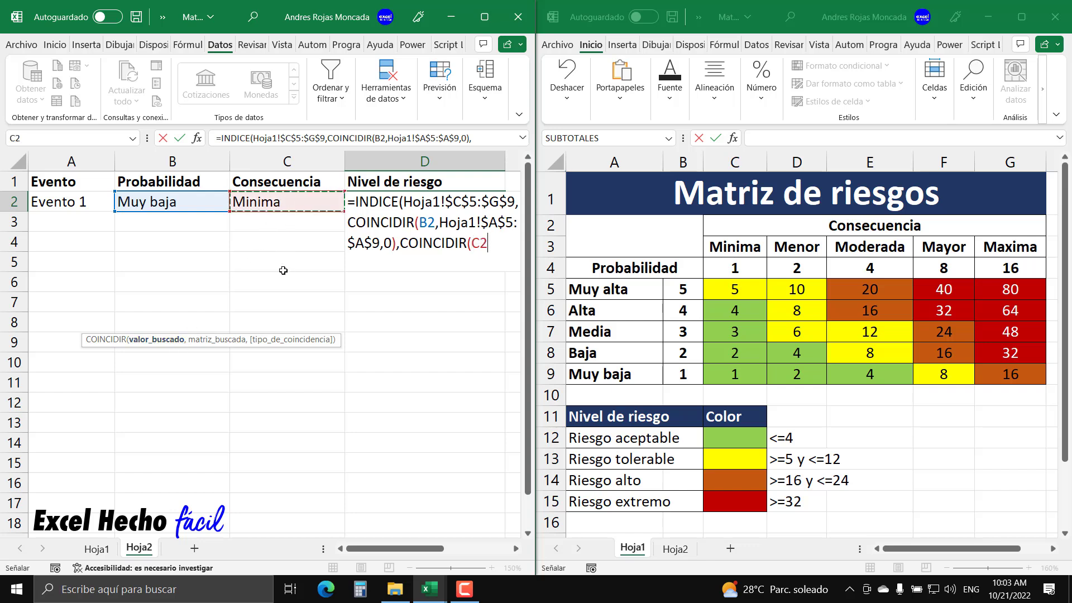
type(",")
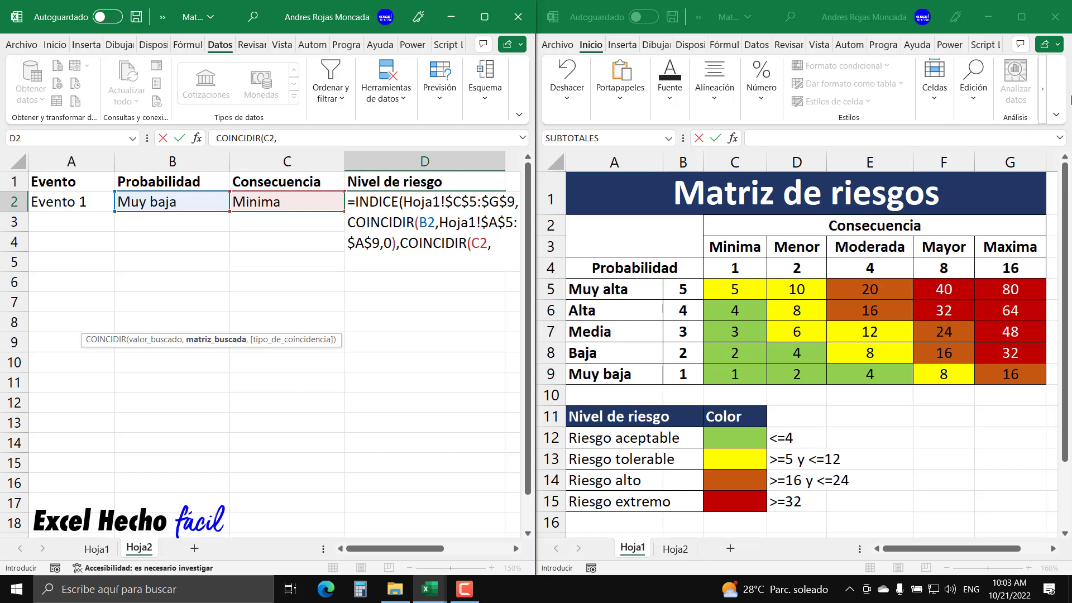
- Complete it with the absolute range Hoja1!$C$3:$G$3 and exact match 0, closed
left_click(1064, 94)
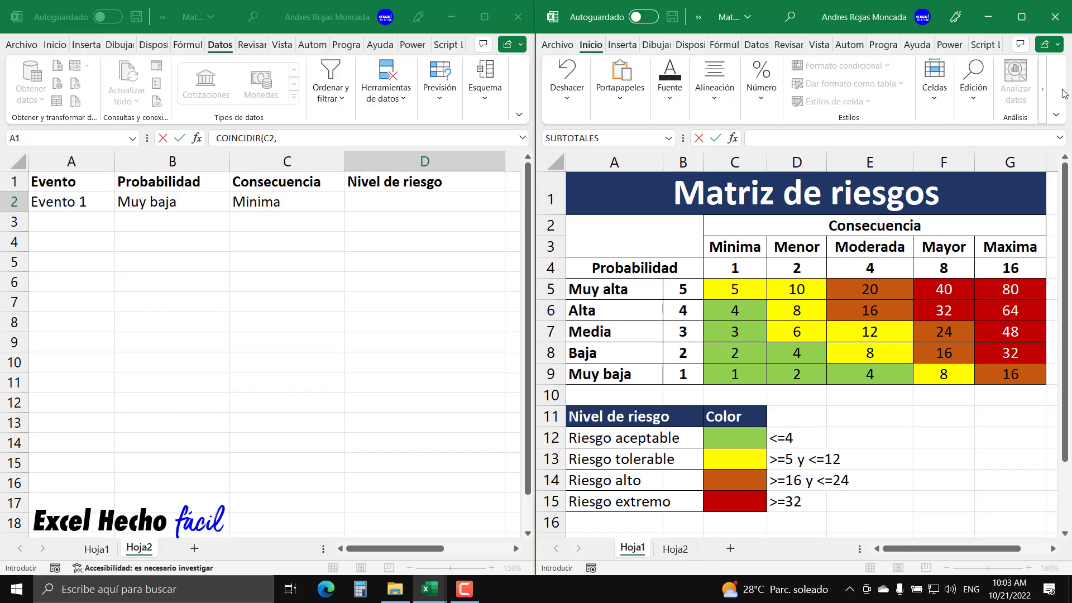
left_click(730, 247)
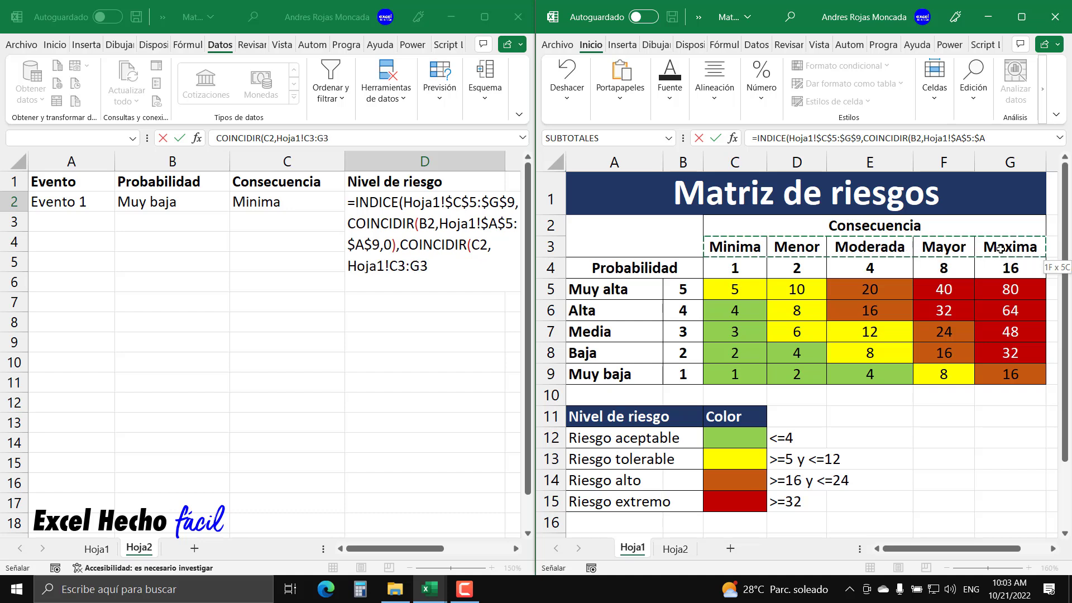
left_click_drag(756, 246, 1010, 246)
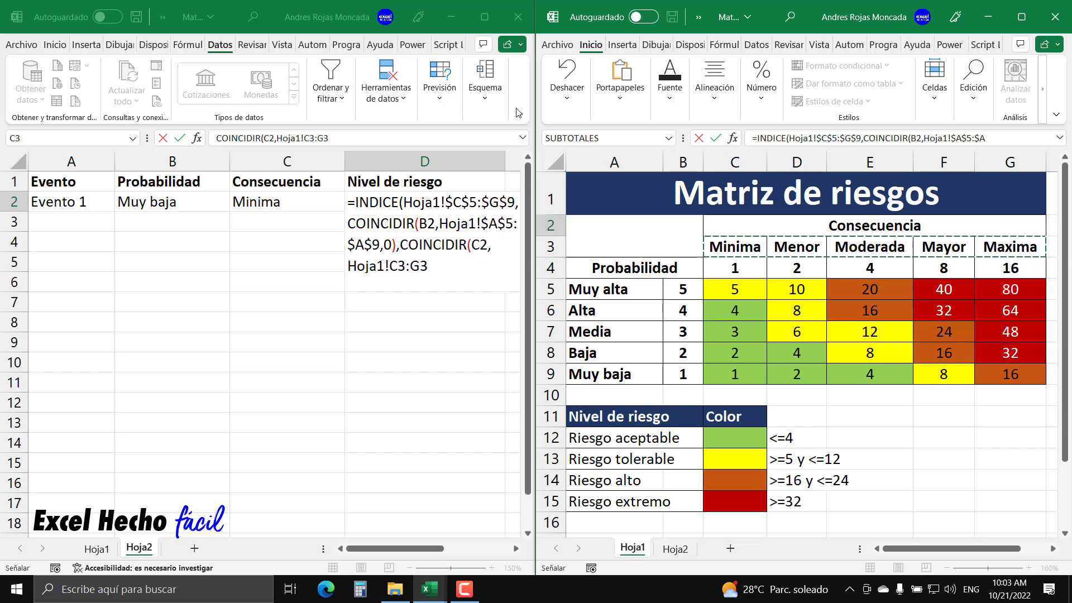
left_click(513, 140)
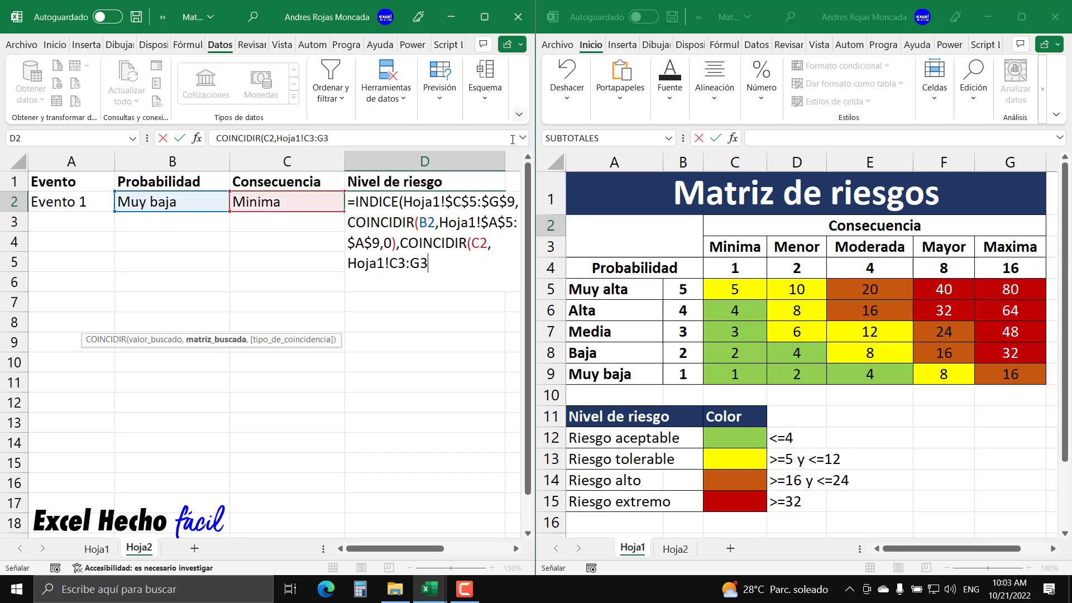
left_click(408, 262)
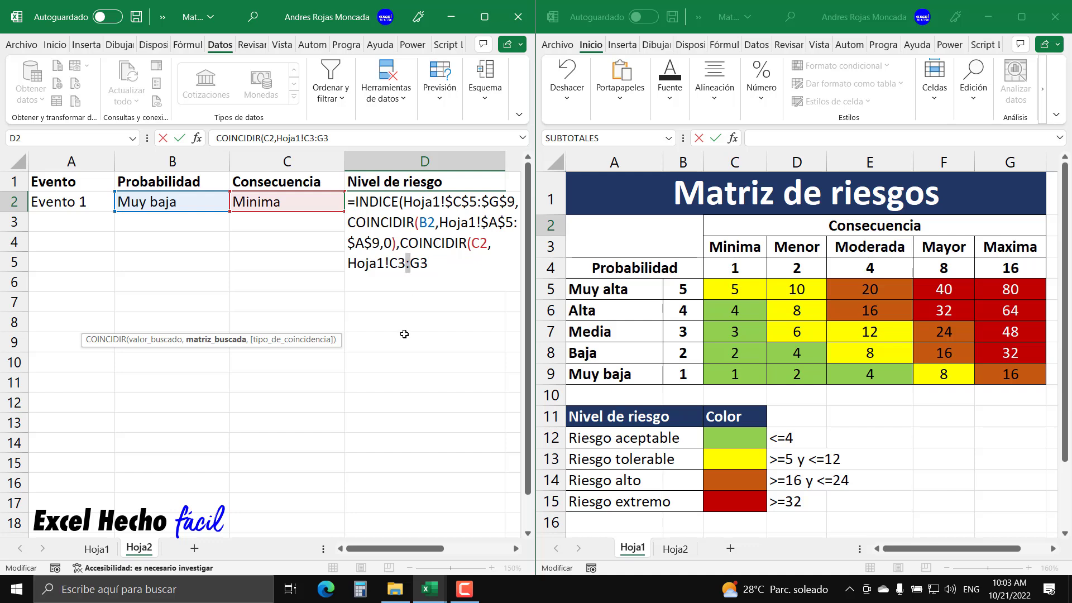
key("F4")
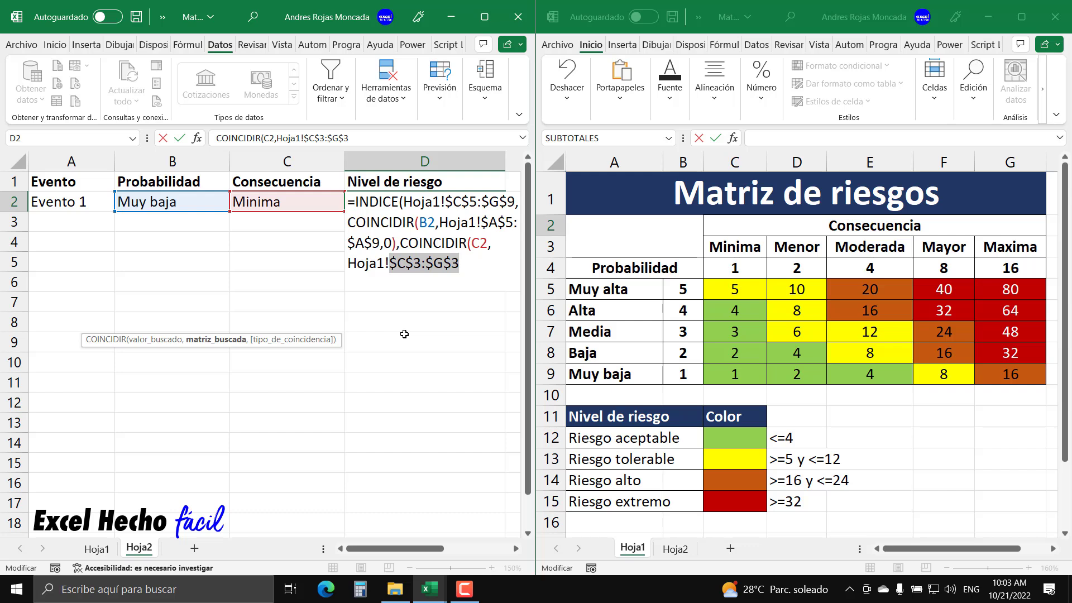
key("Right")
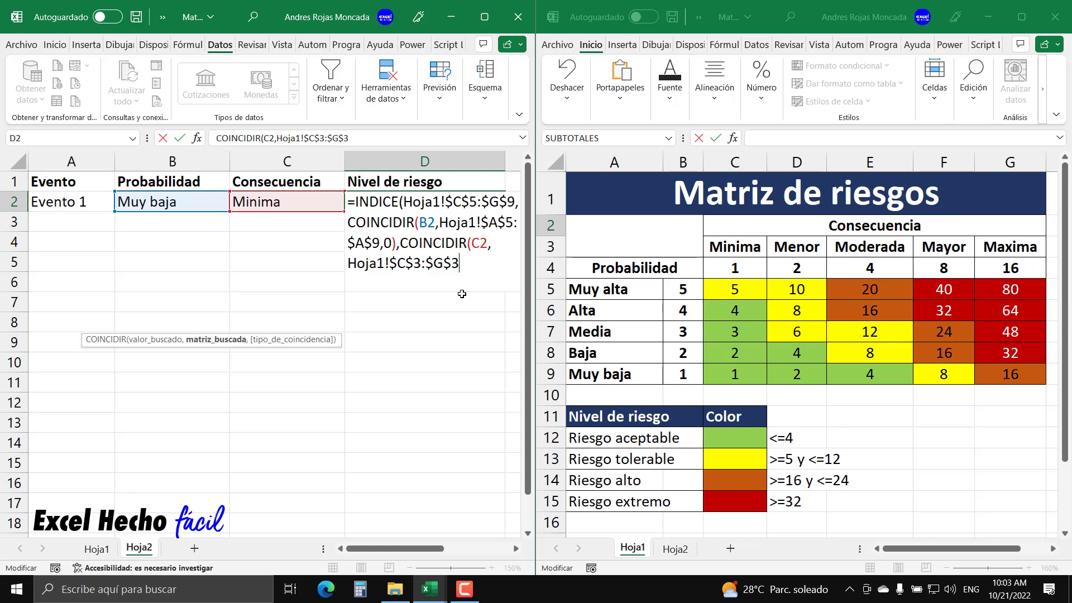
type(",")
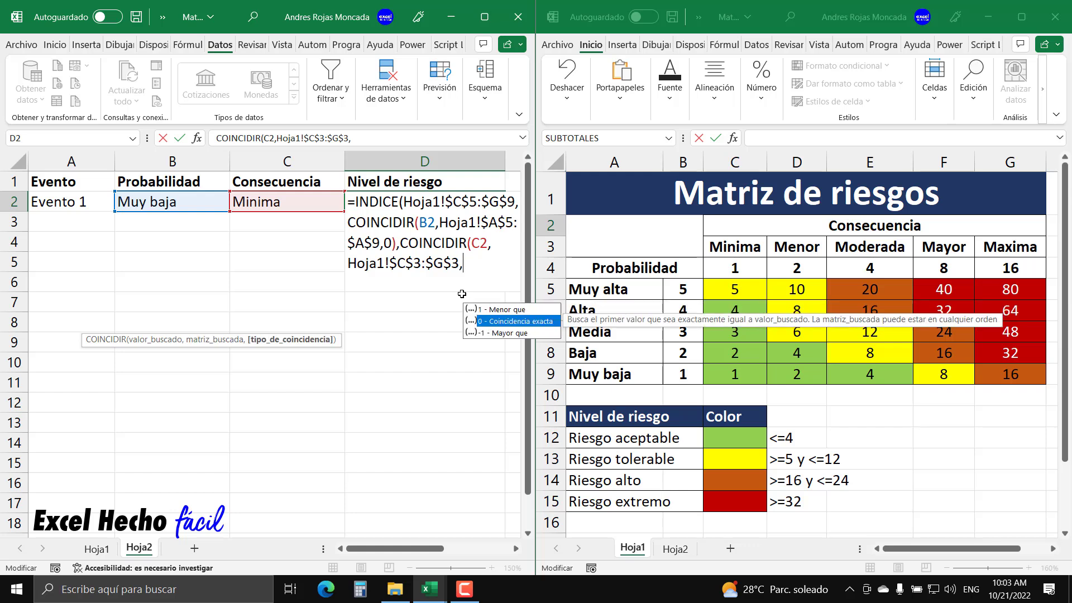
type("0")
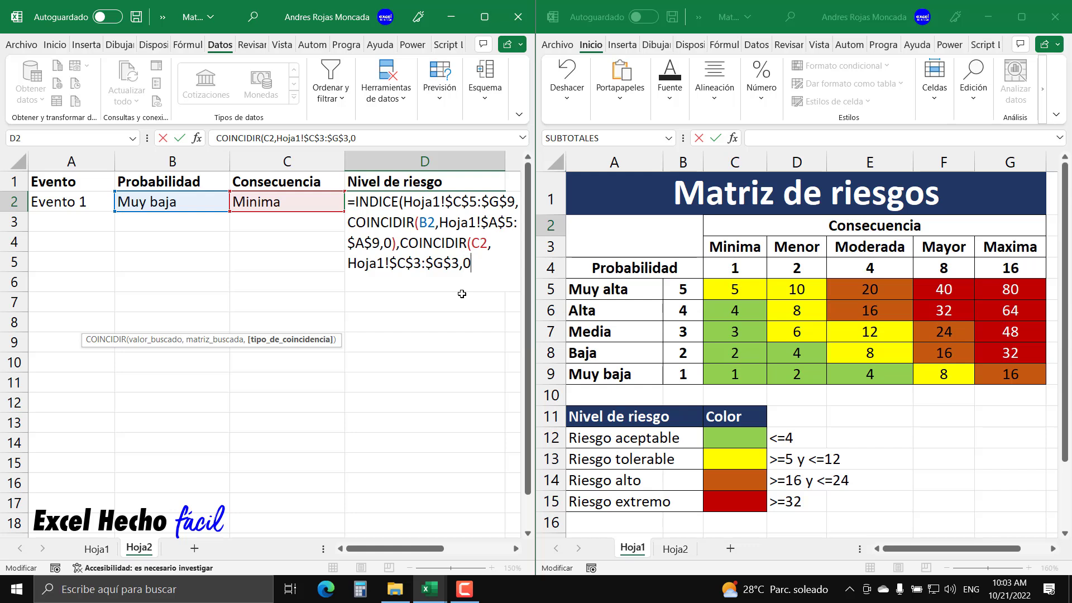
type(")")
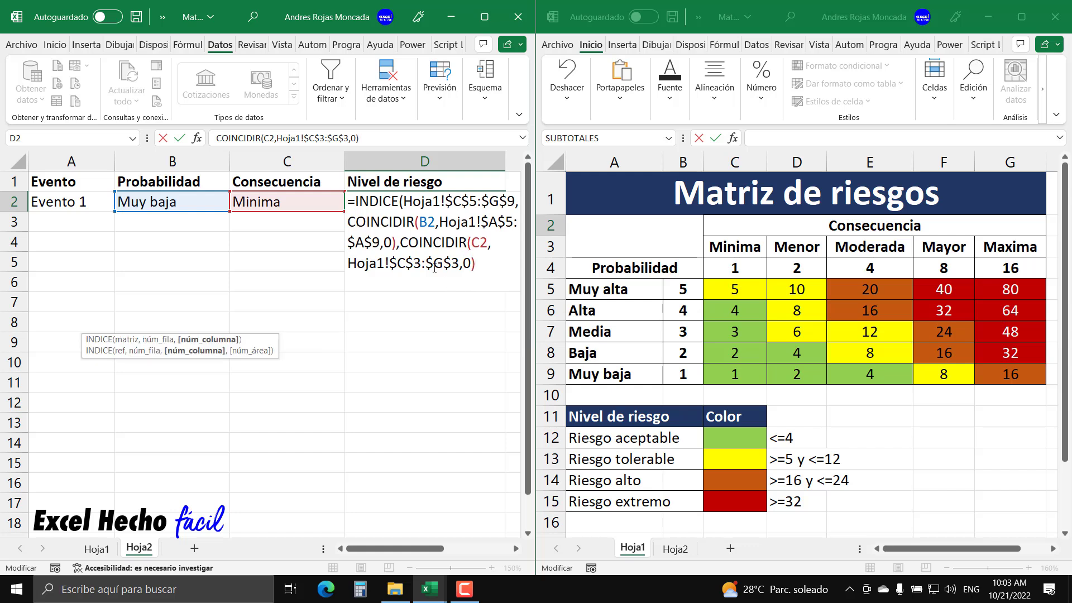
left_click_drag(402, 242, 476, 263)
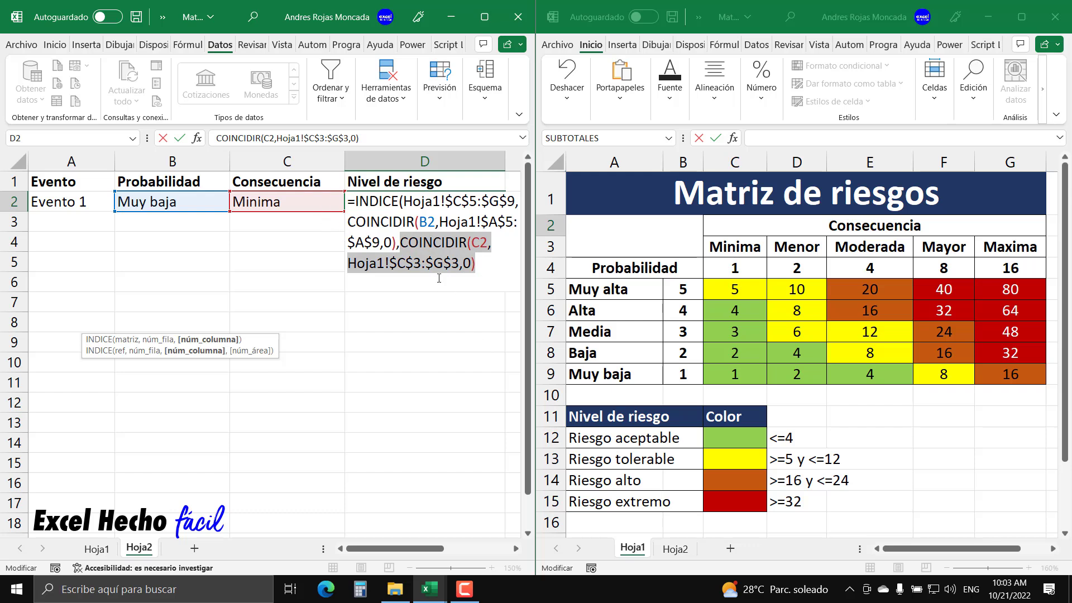
- Close the INDICE formula and commit it so D2 shows risk level 1
type("1")
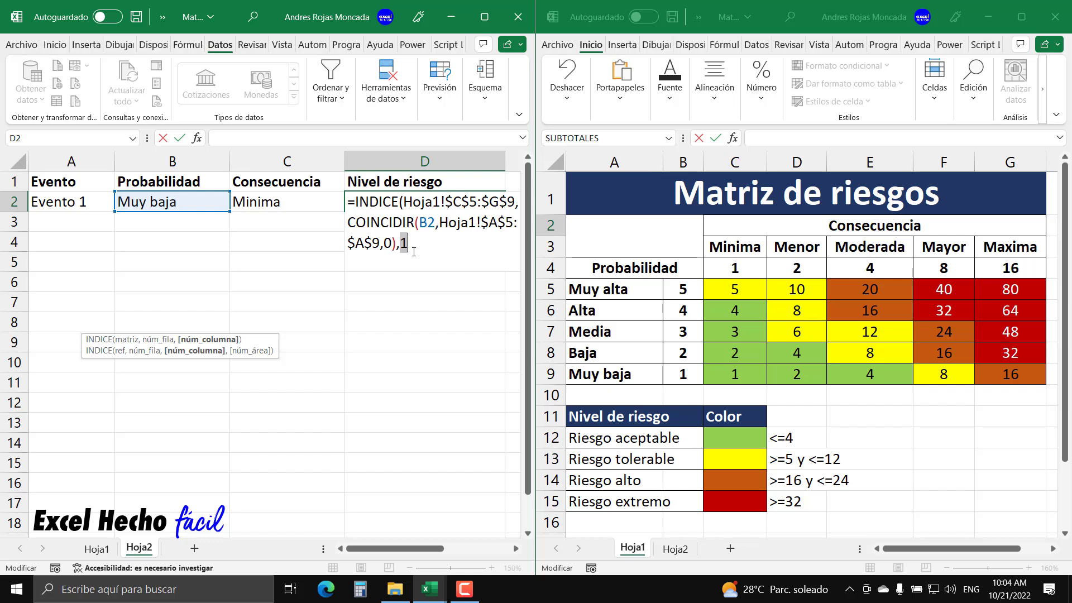
key("ctrl+z")
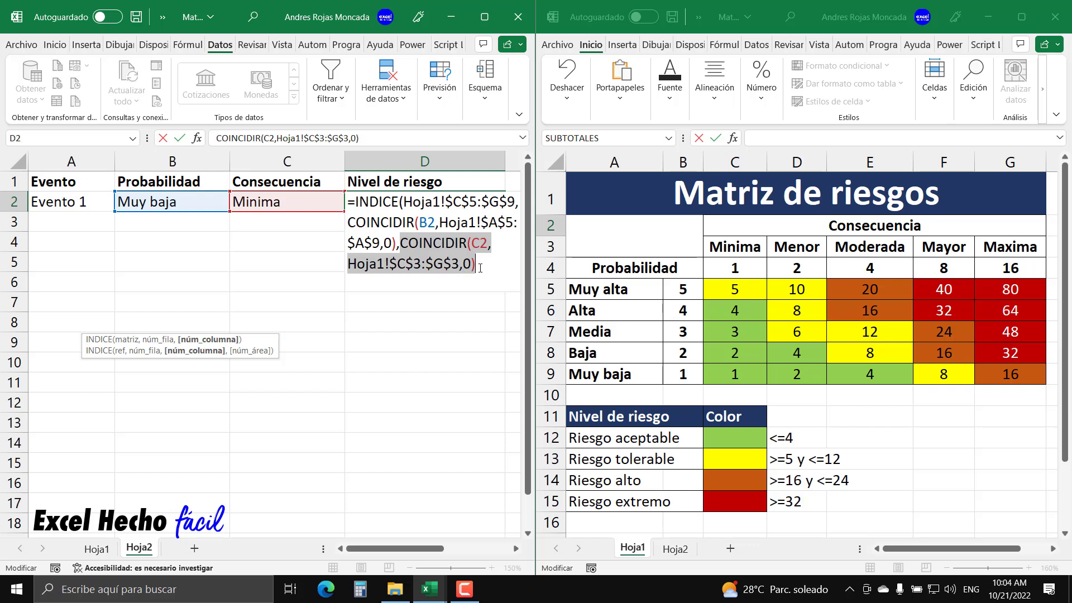
left_click(481, 268)
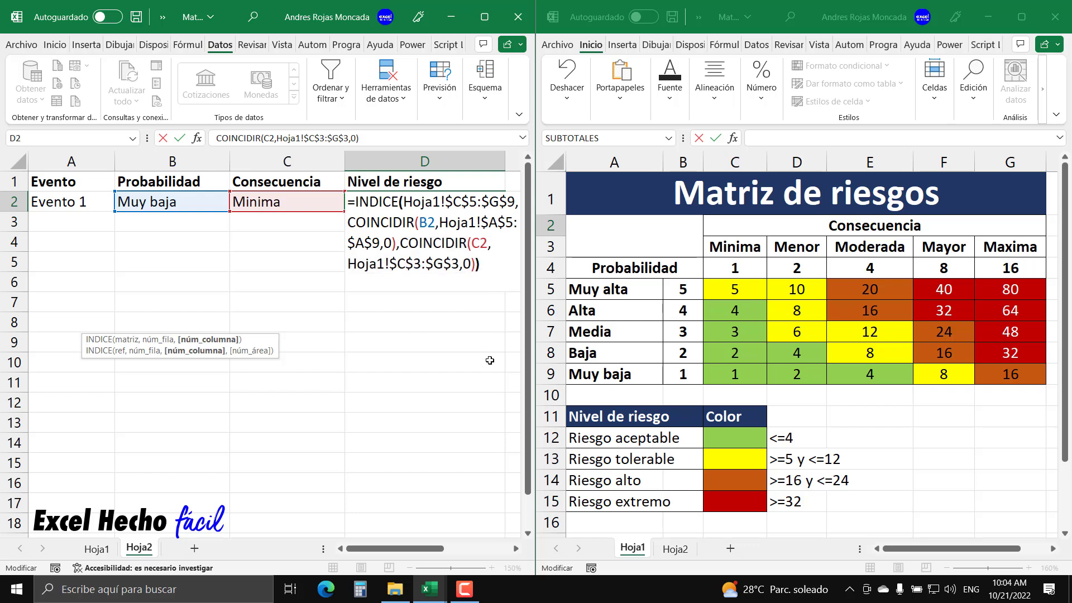
type(")")
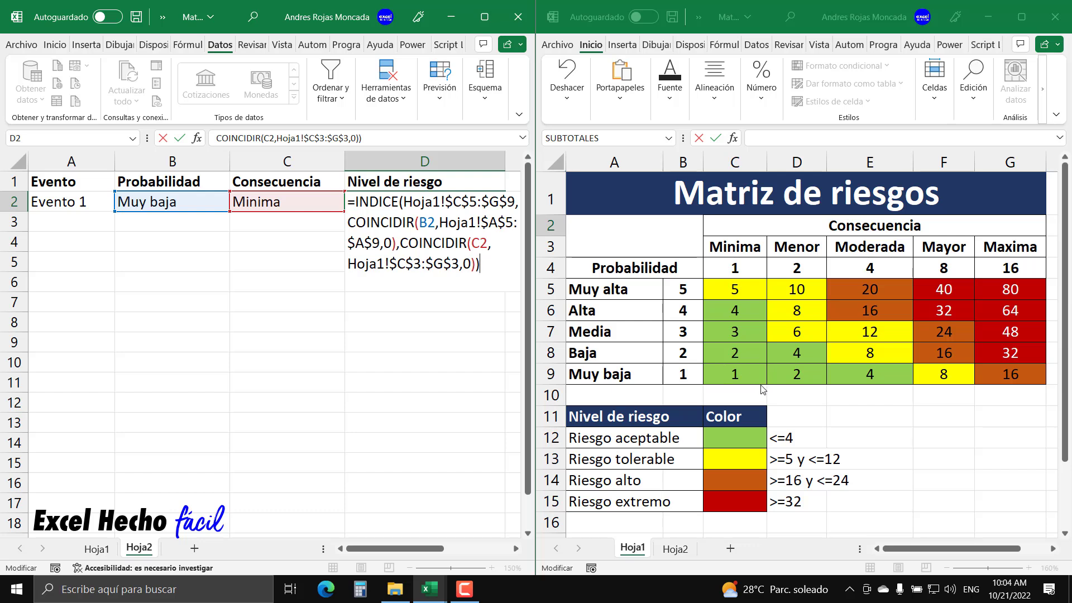
key("Return")
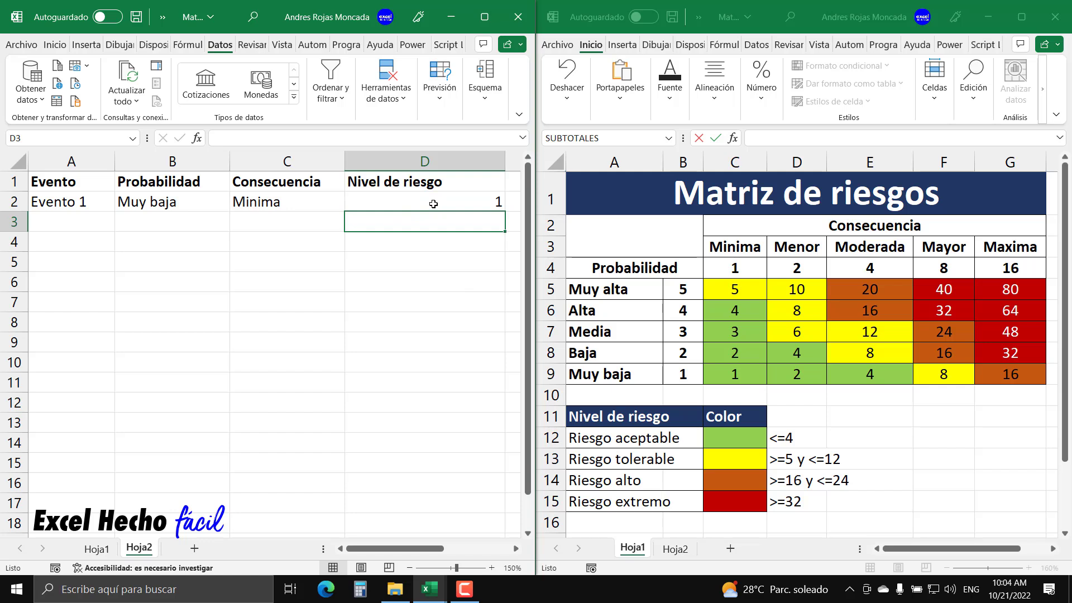
left_click(433, 204)
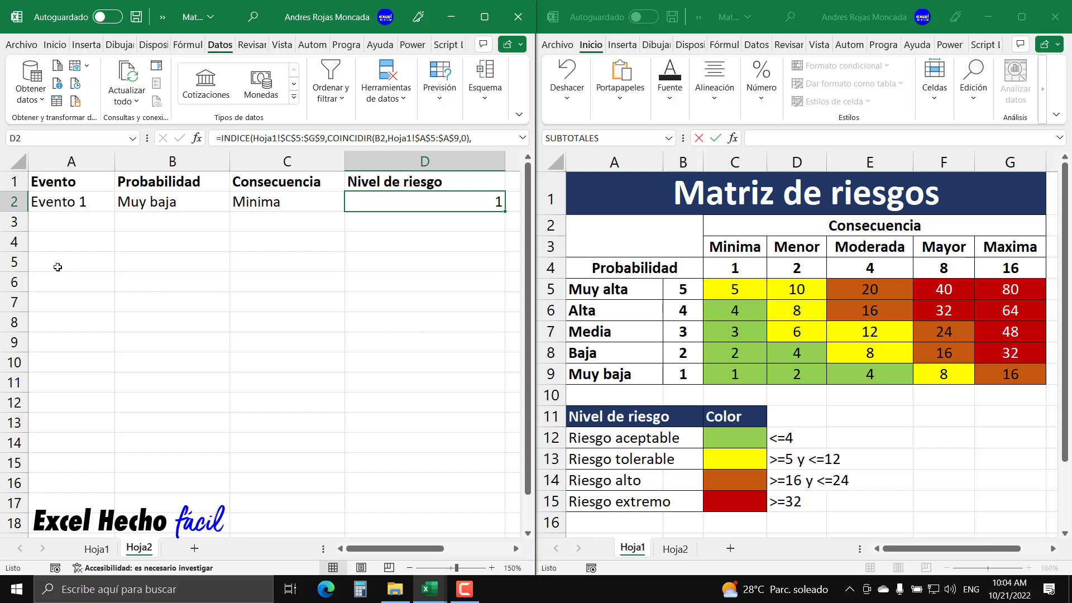
left_click(60, 289)
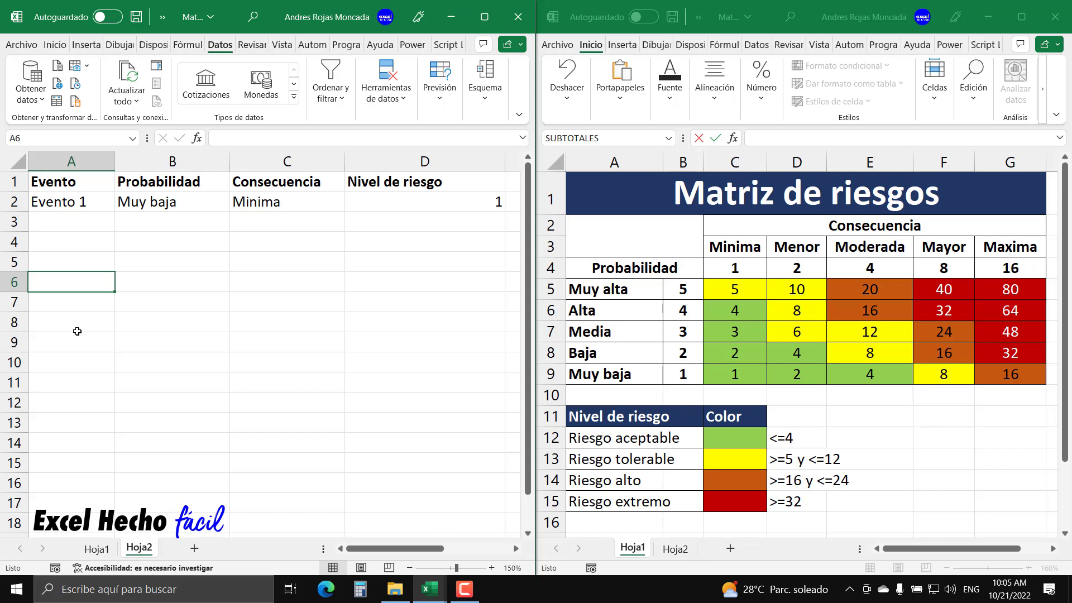
- Enter the bold heading 'Formulas del formato condicional' in A6
type("Formula")
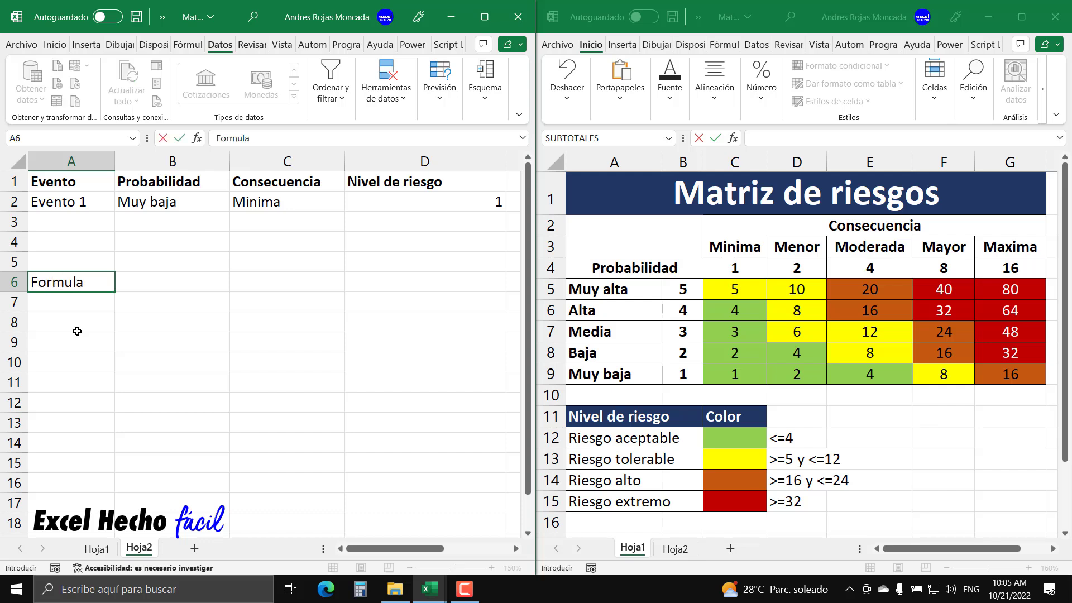
type("s del")
type(" formato c")
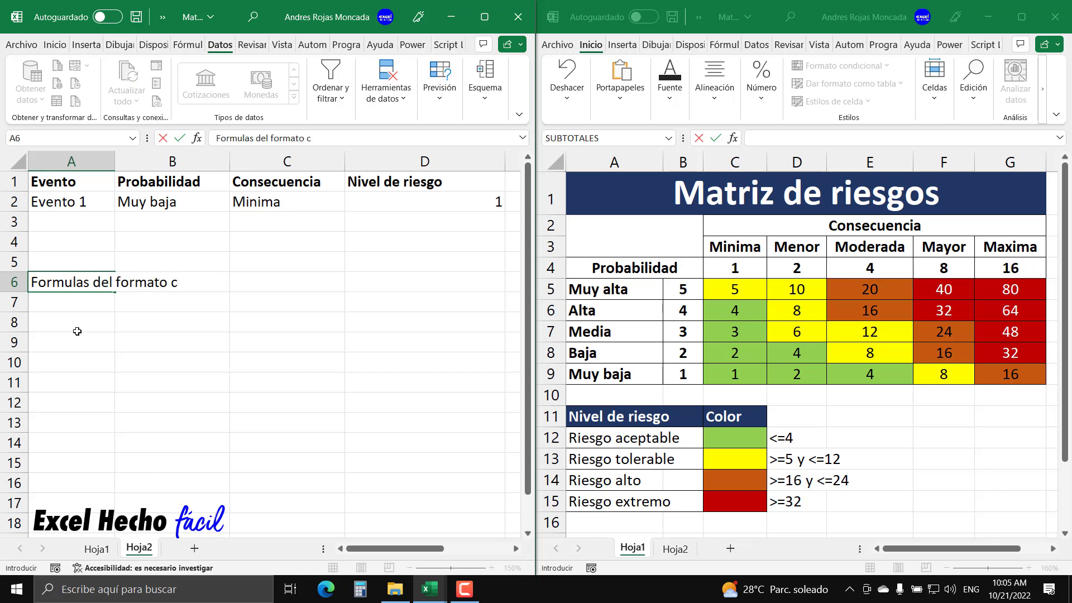
type("ondicional")
key("Return")
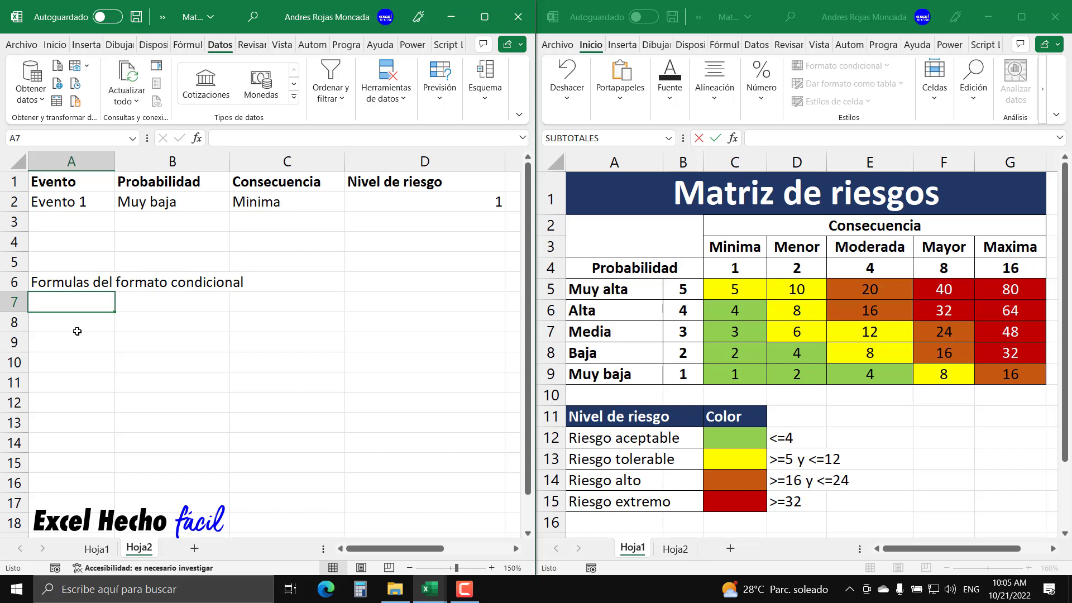
left_click(78, 284)
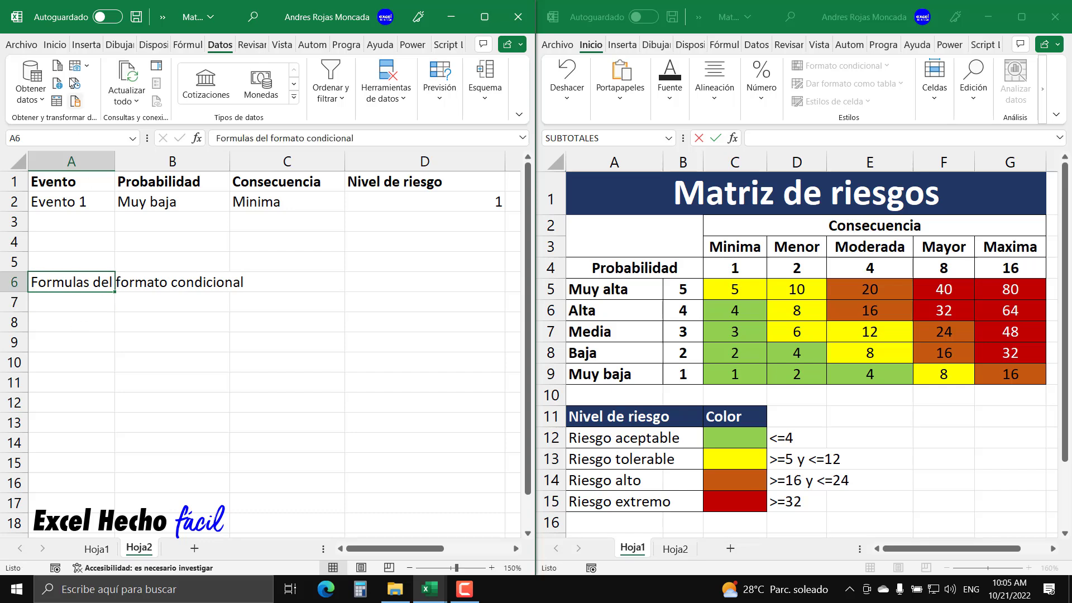
left_click(54, 44)
left_click(126, 94)
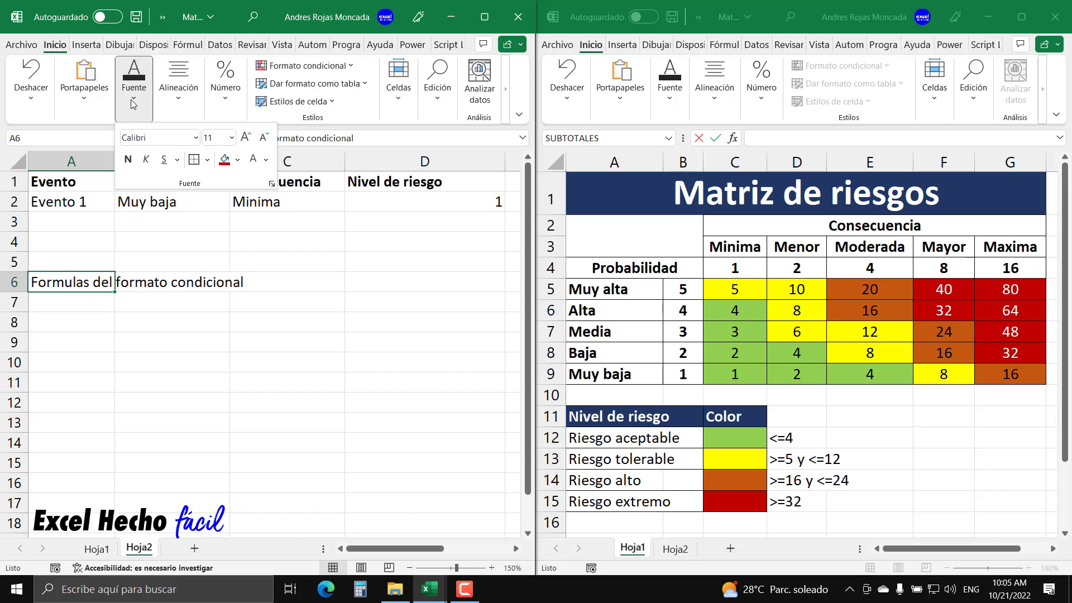
left_click(128, 159)
left_click(45, 306)
- Type the label RA in A7 and begin a formula in B7
left_click(45, 305)
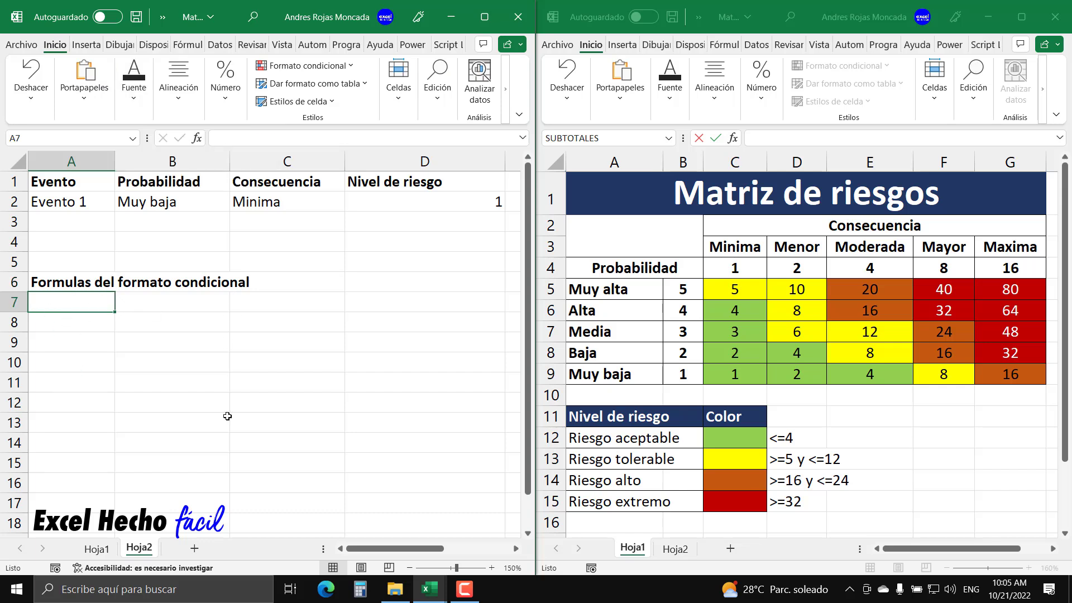
type("RA")
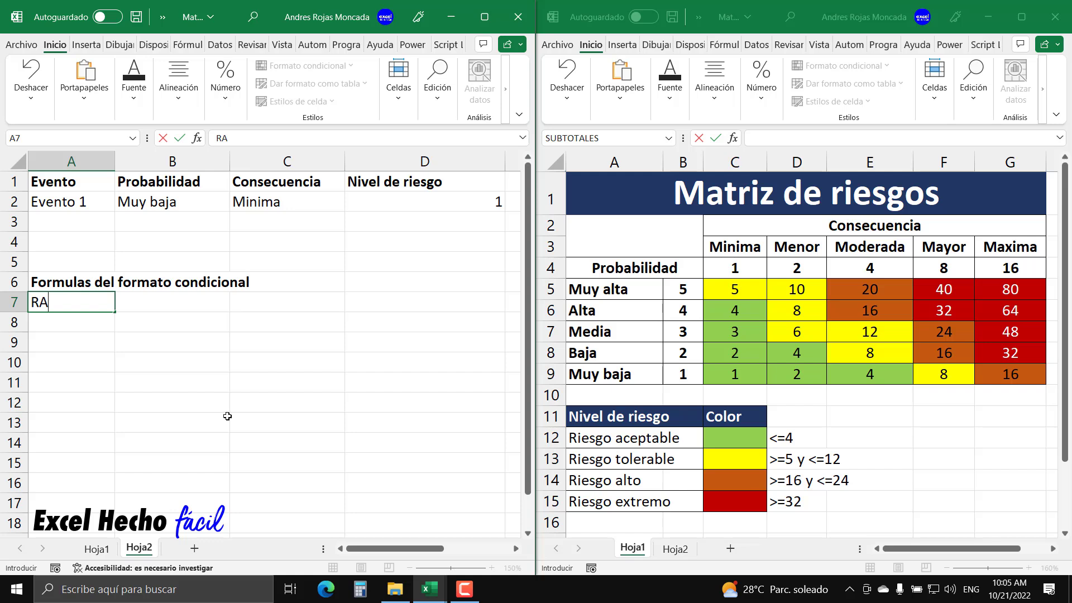
key("Return")
key("Up")
key("Right")
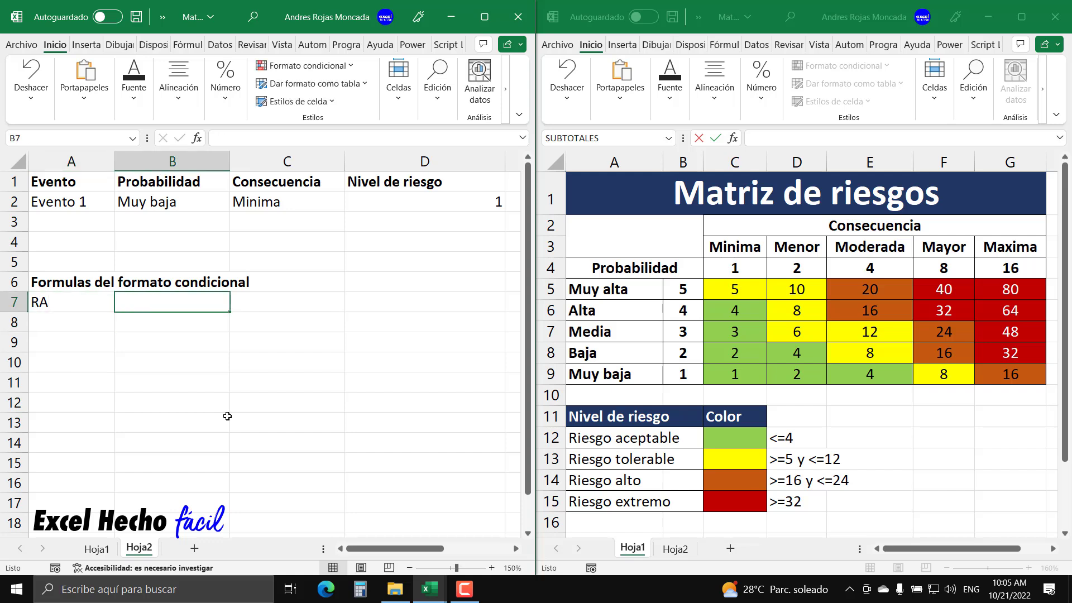
type("=")
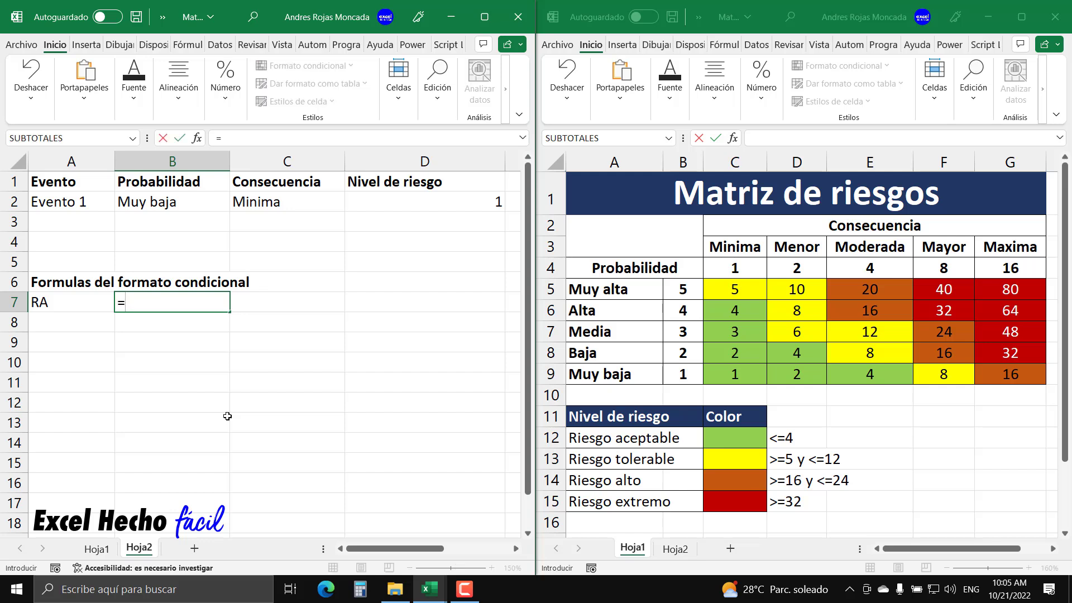
- Write the condition =$D2<=4 in B7
left_click(383, 207)
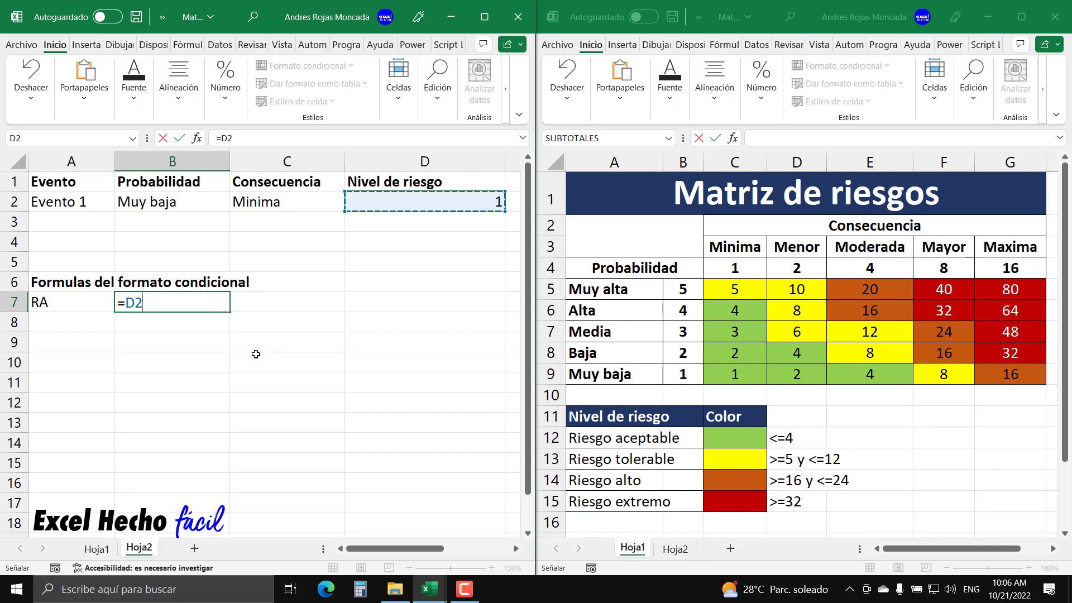
type("<=")
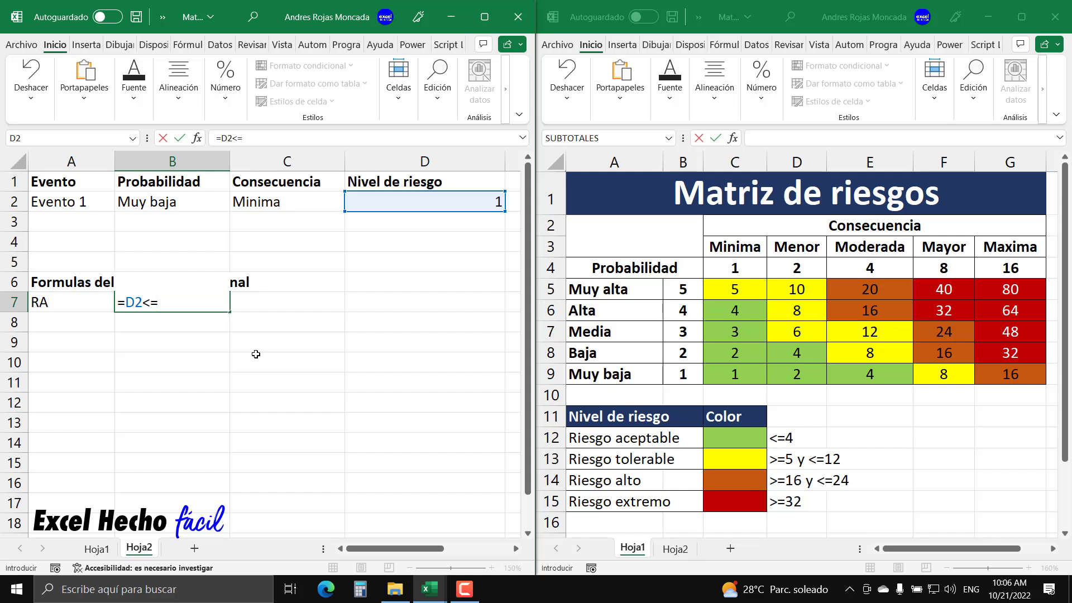
type("4")
left_click(128, 303)
type("$")
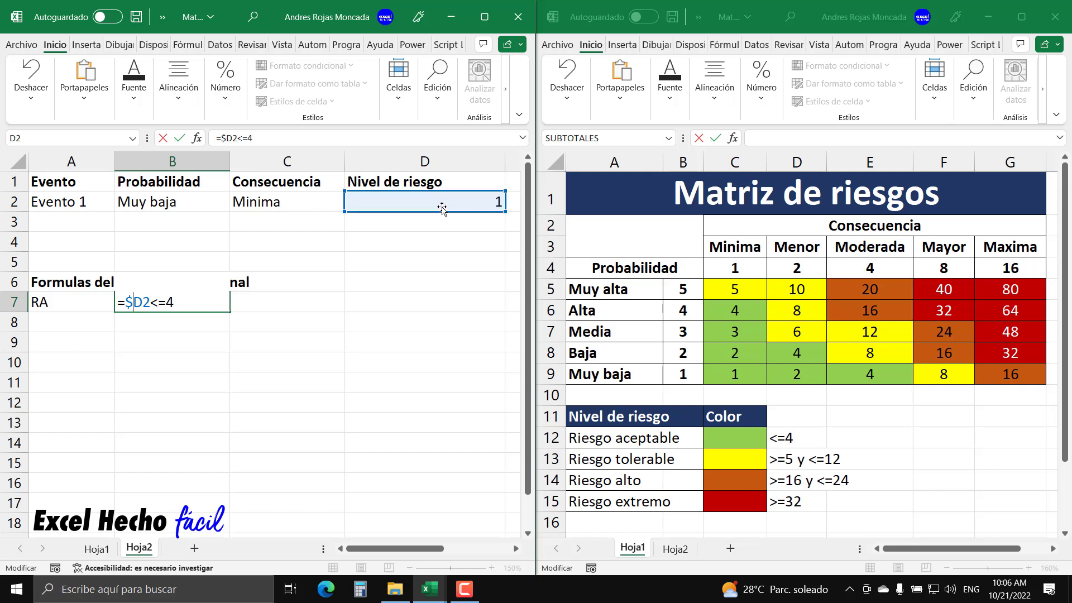
left_click_drag(176, 302, 118, 301)
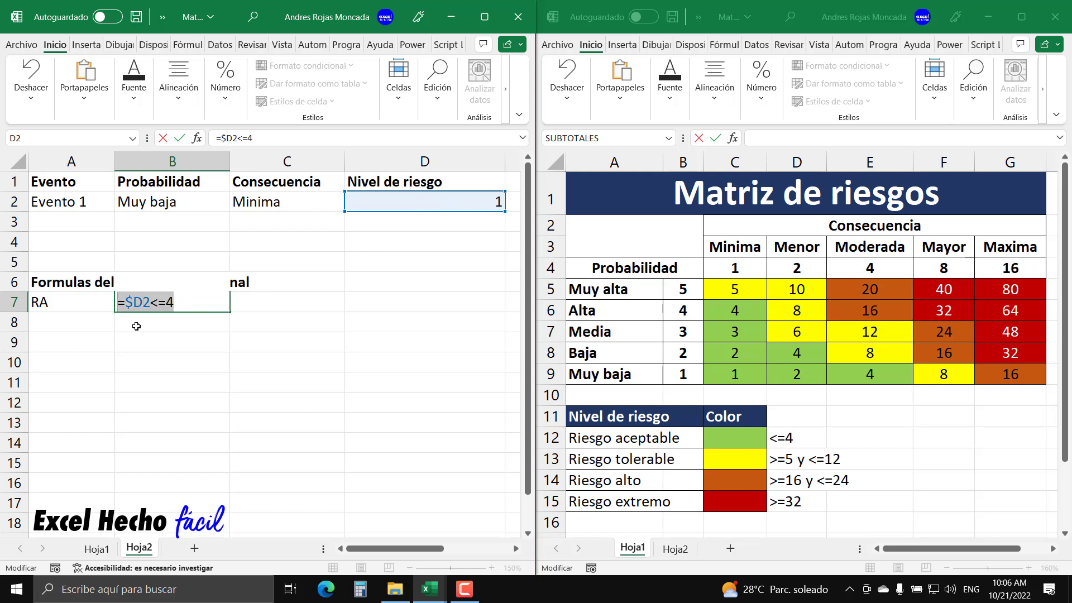
left_click(119, 302)
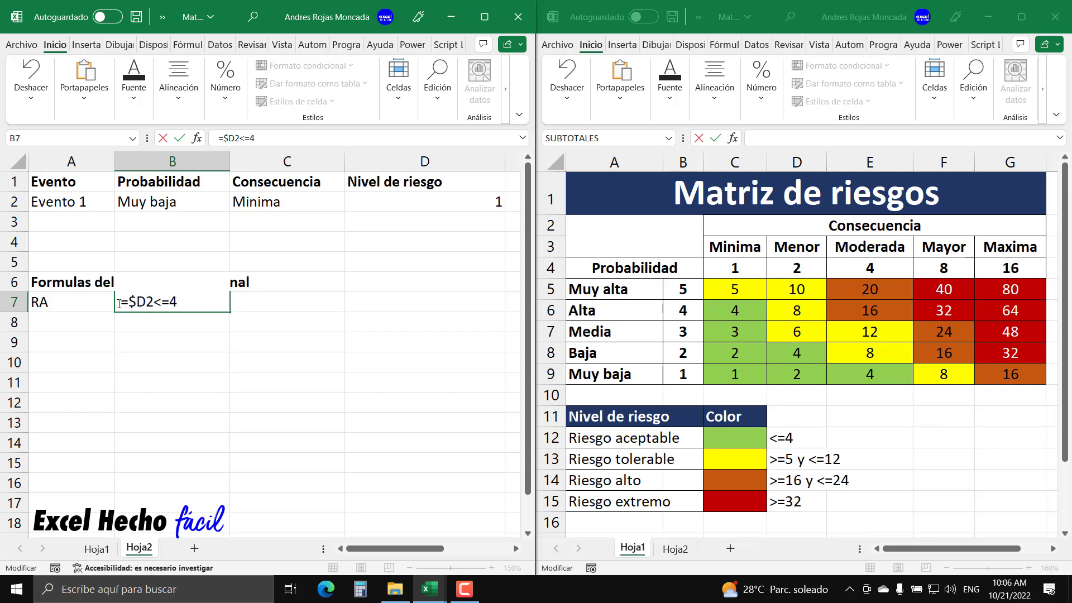
key("Return")
- Color B7's formula text blue
left_click(119, 302)
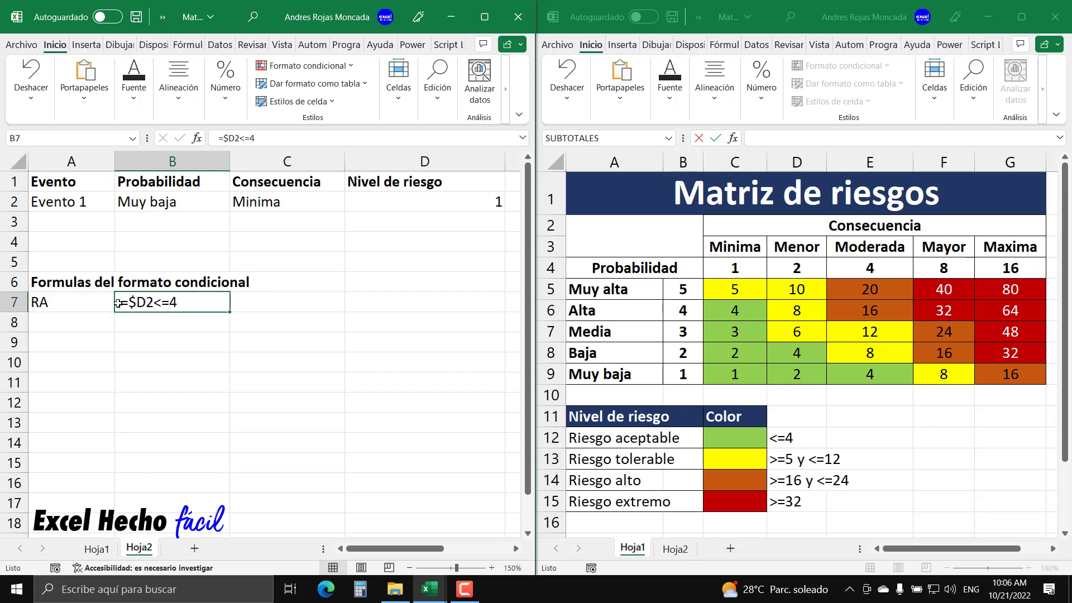
left_click(134, 84)
left_click(236, 160)
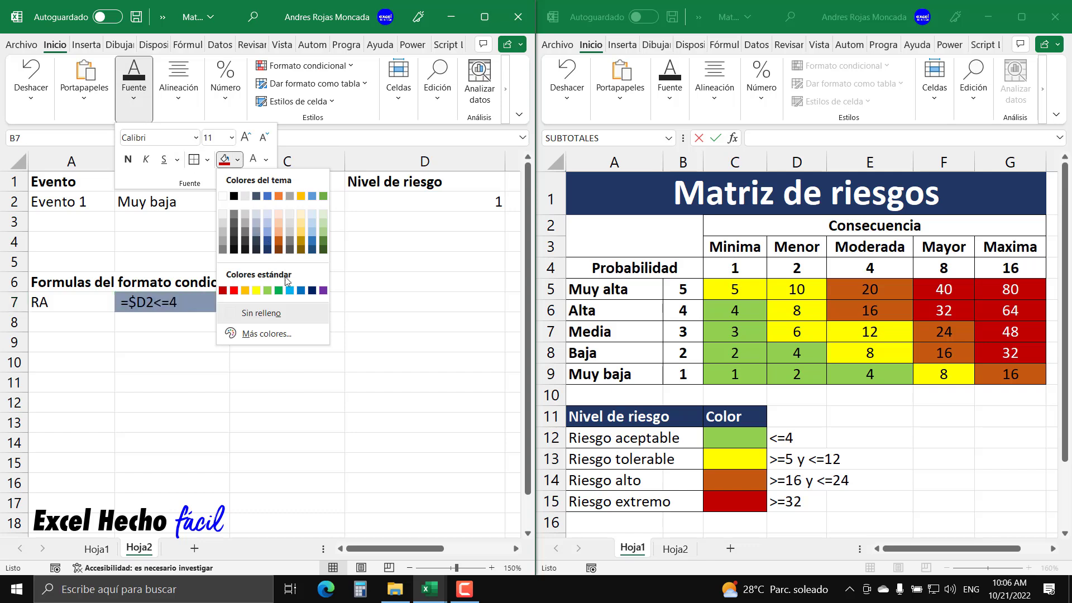
left_click(266, 160)
left_click(330, 311)
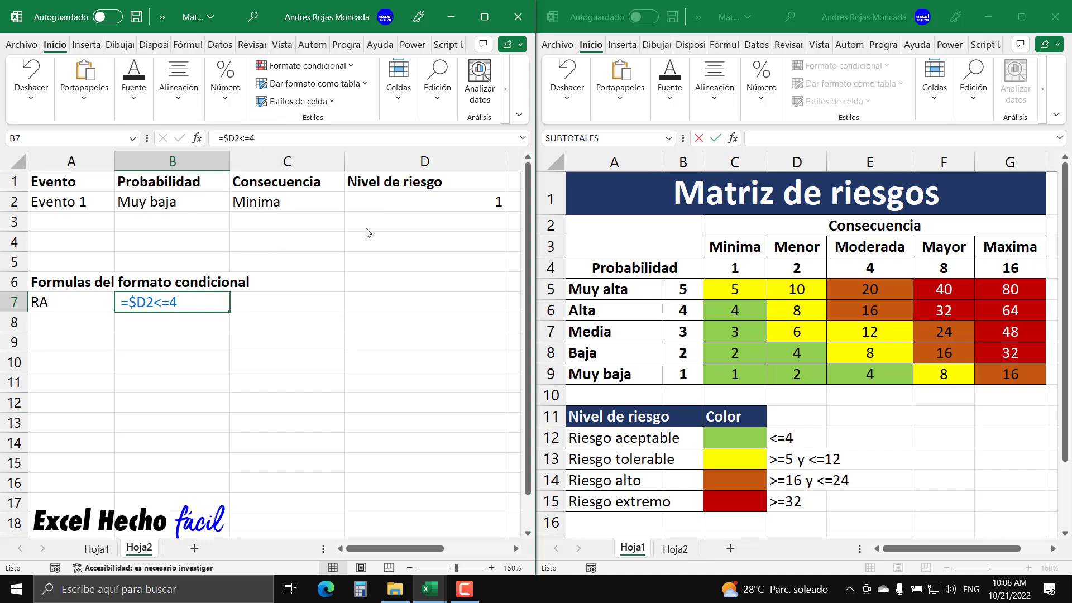
left_click(83, 201)
left_click_drag(167, 204, 491, 202)
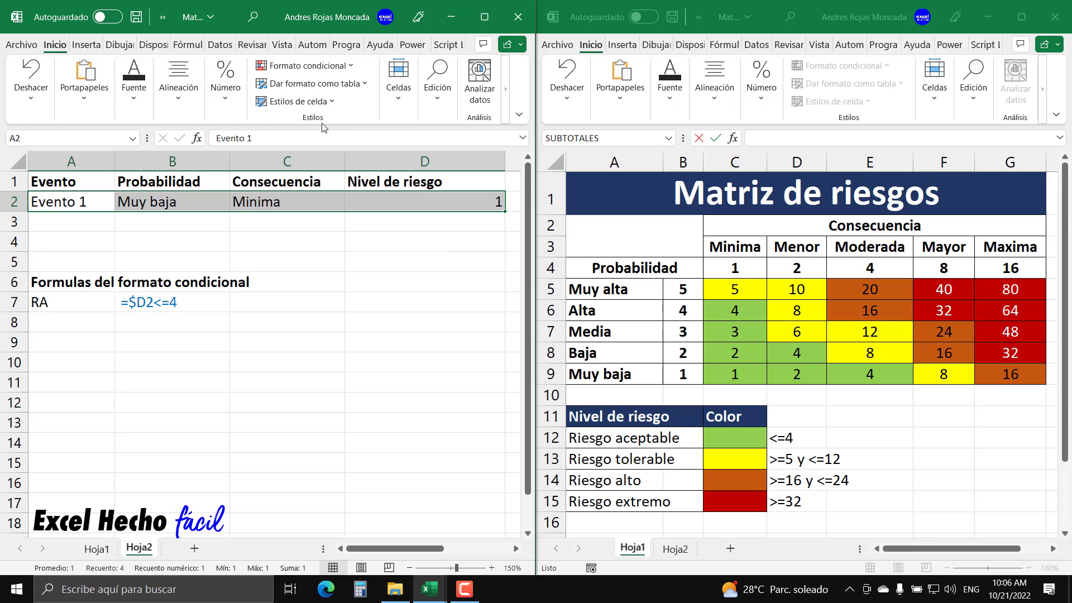
- Create a formula-based conditional formatting rule for A2:D2 with the formula =$D2<=4
left_click(308, 65)
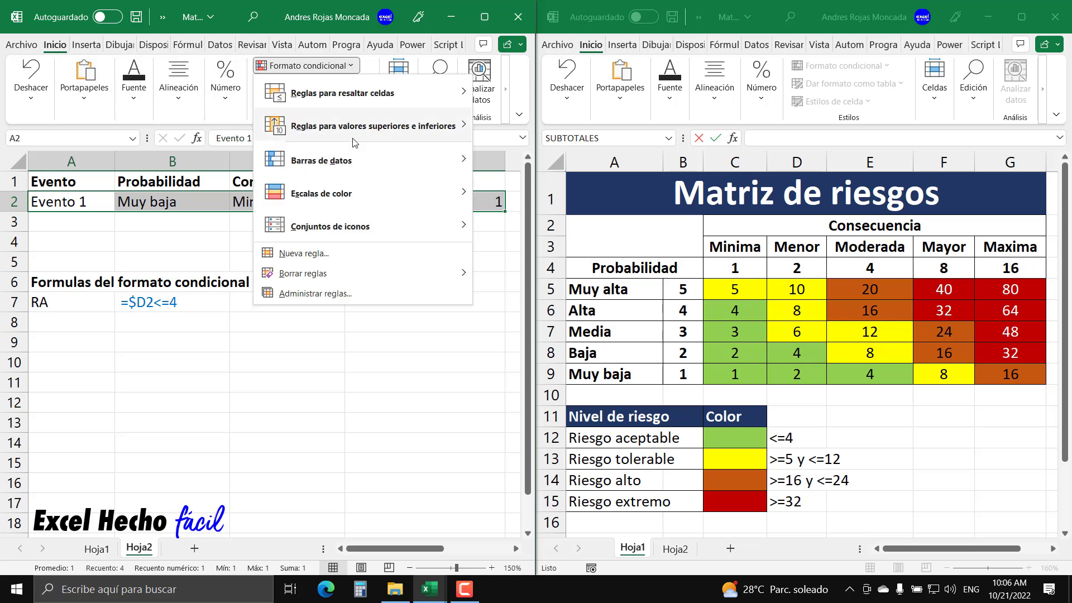
left_click(343, 258)
left_click_drag(340, 257, 336, 241)
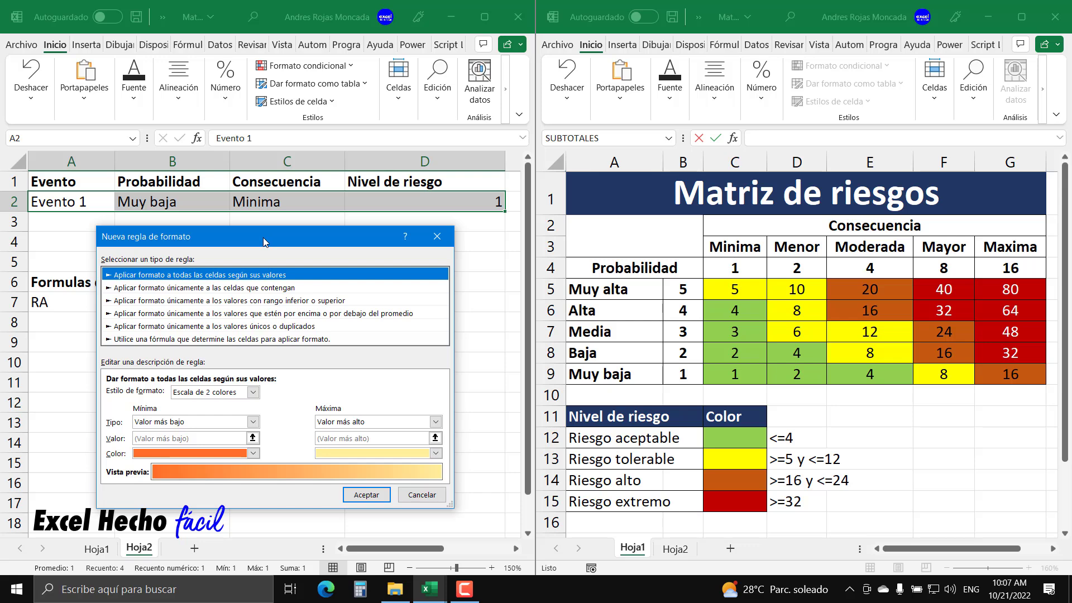
key("Escape")
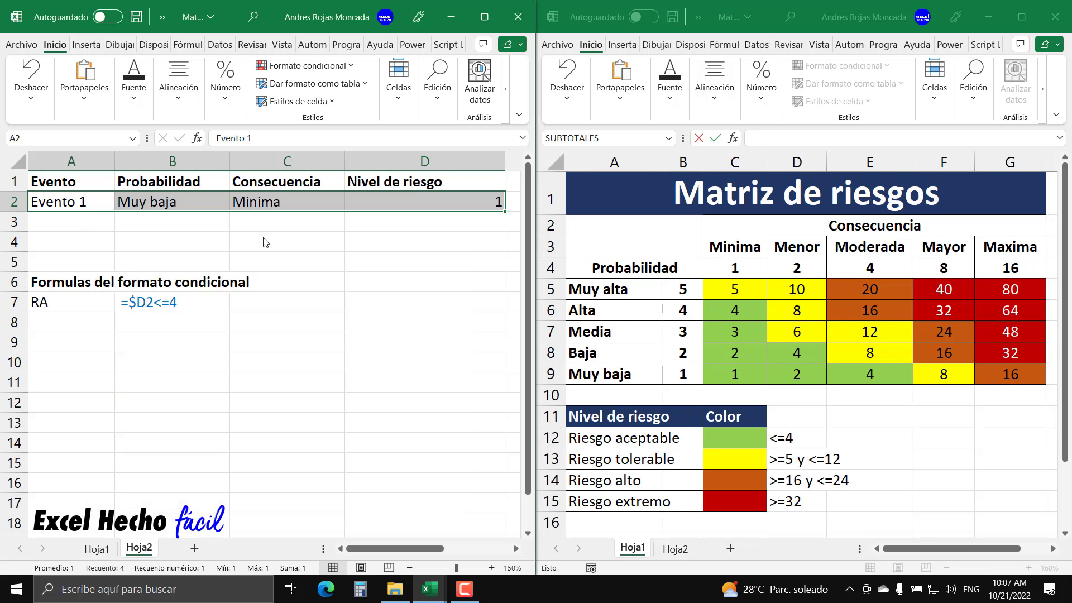
key("alt+o")
key("f")
key("c")
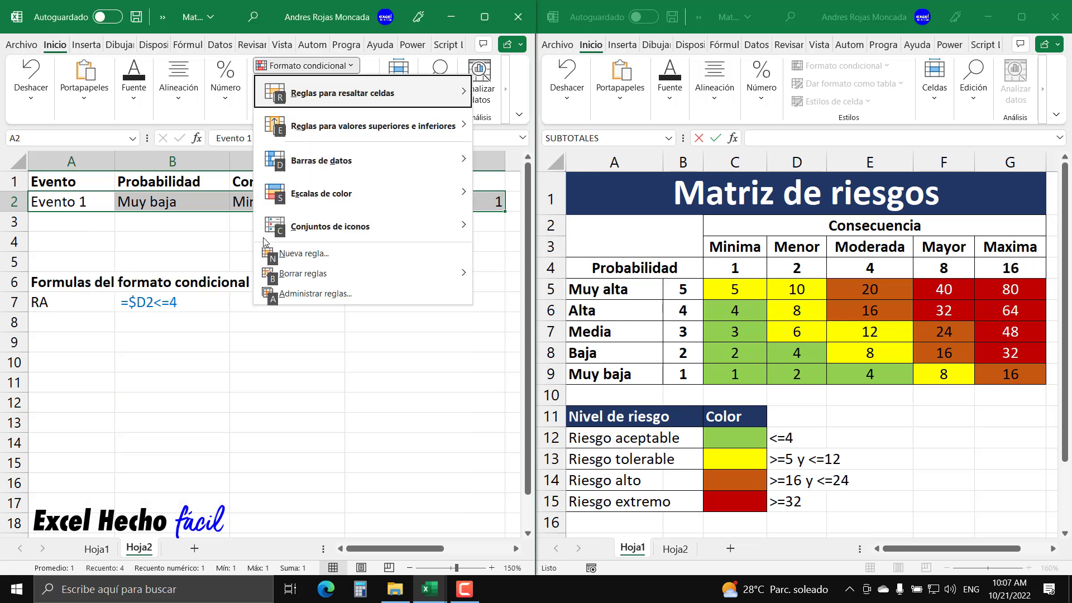
key("n")
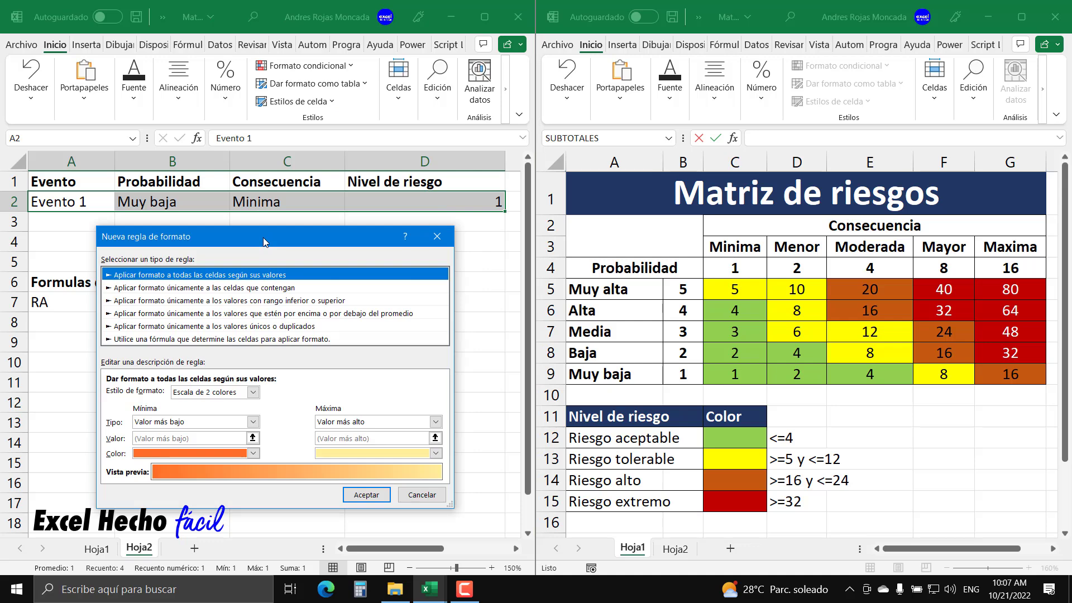
left_click(270, 340)
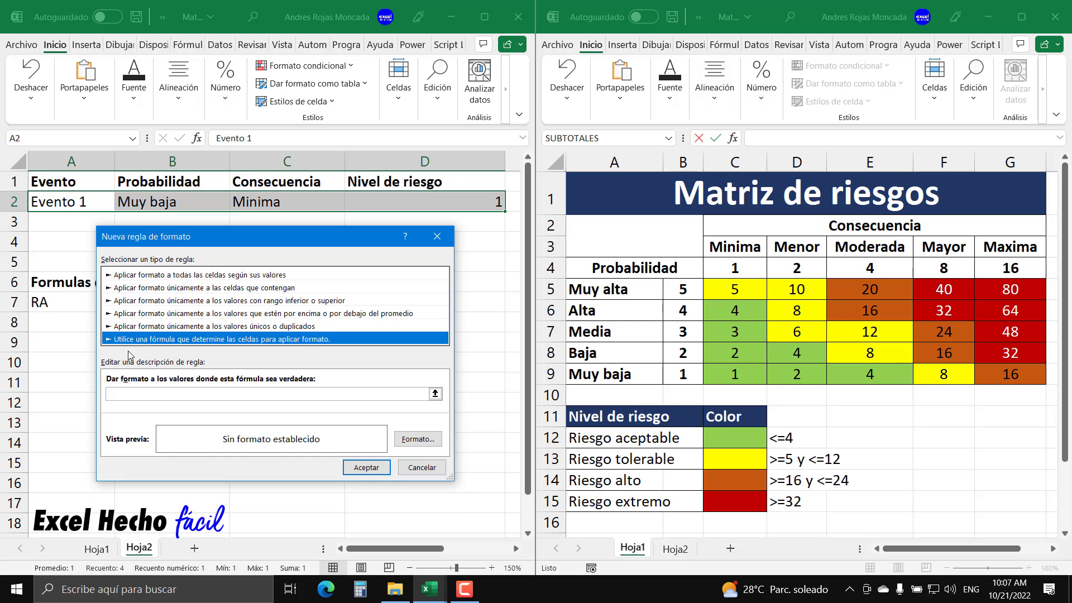
left_click(319, 395)
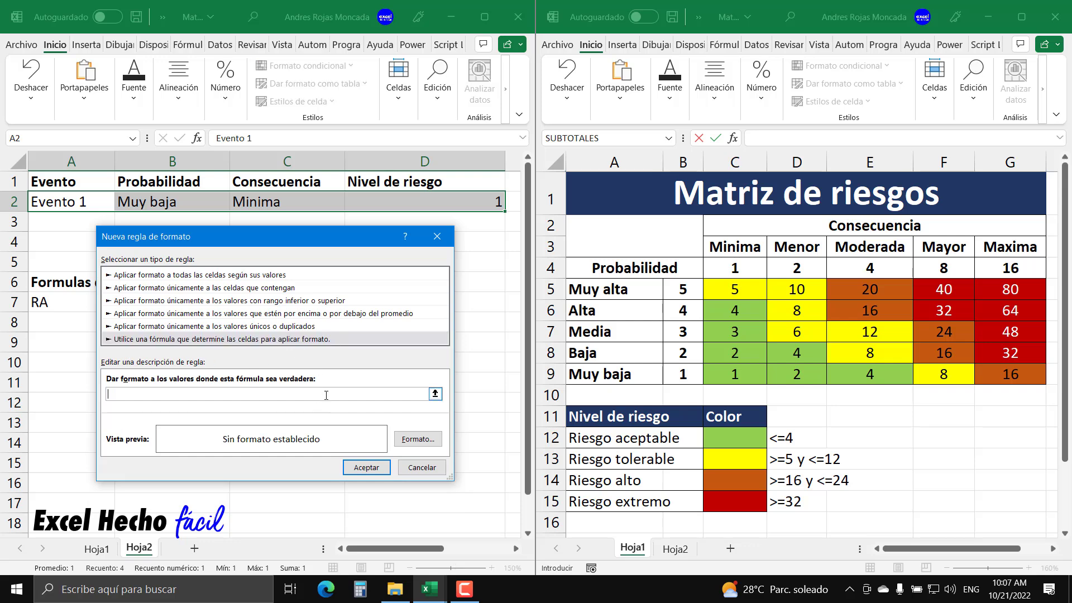
type("=$D2<=4")
left_click_drag(117, 394, 113, 395)
left_click(178, 394)
- Give the rule a light green fill
left_click(412, 441)
left_click(244, 187)
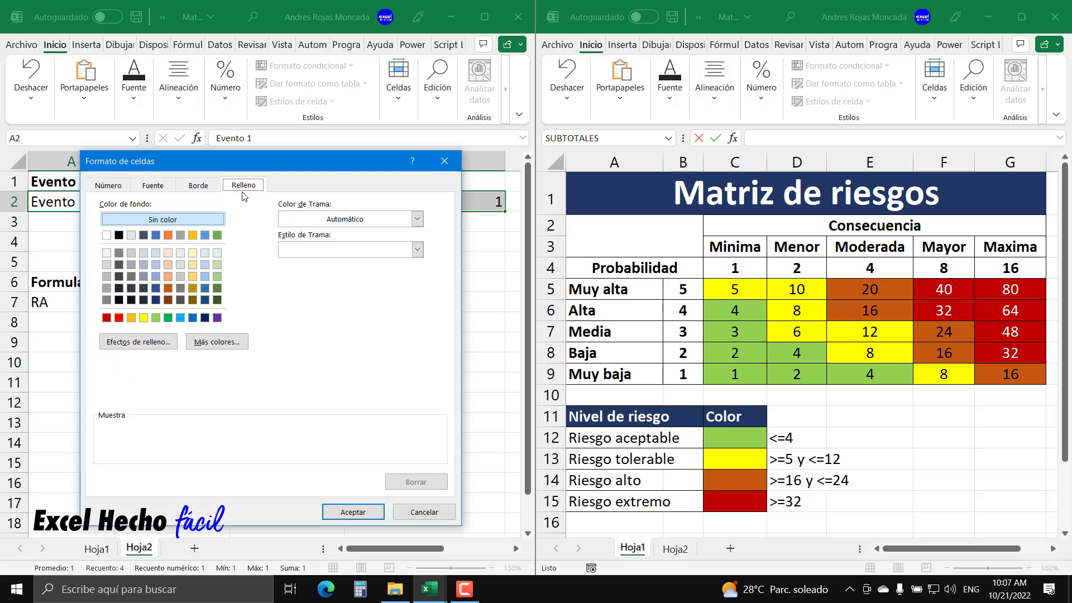
left_click(155, 319)
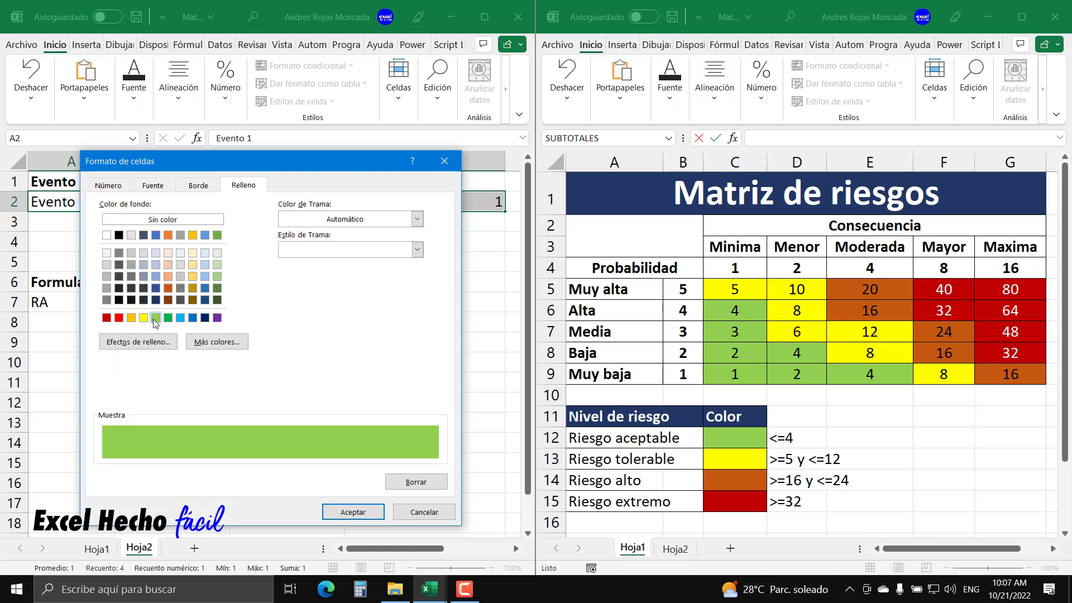
- Set a custom number format displaying "Riesgo aceptable" and apply the rule
left_click(109, 186)
left_click(121, 323)
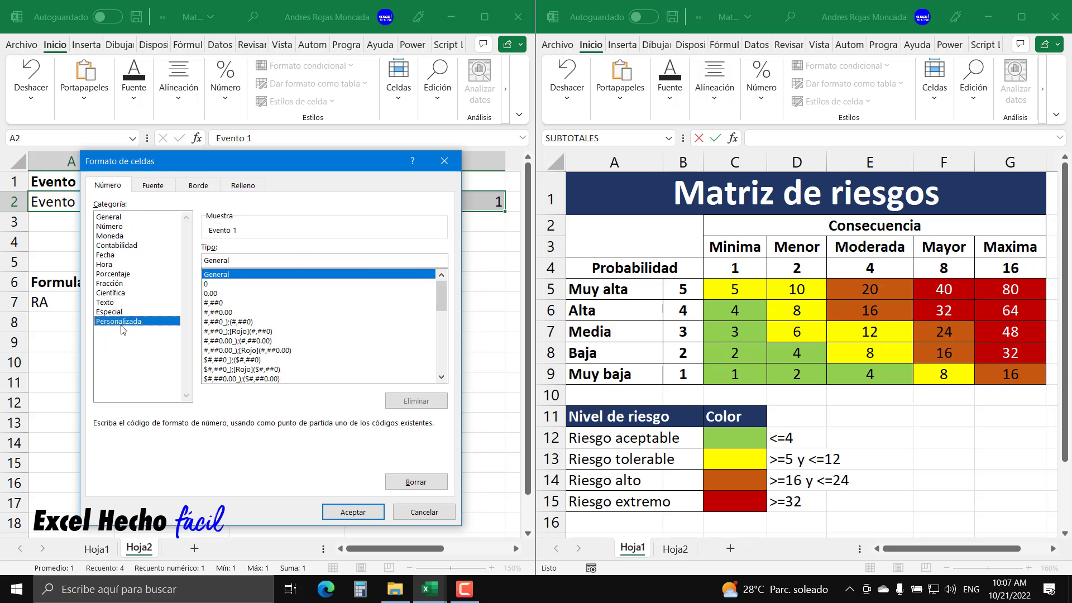
double_click(218, 260)
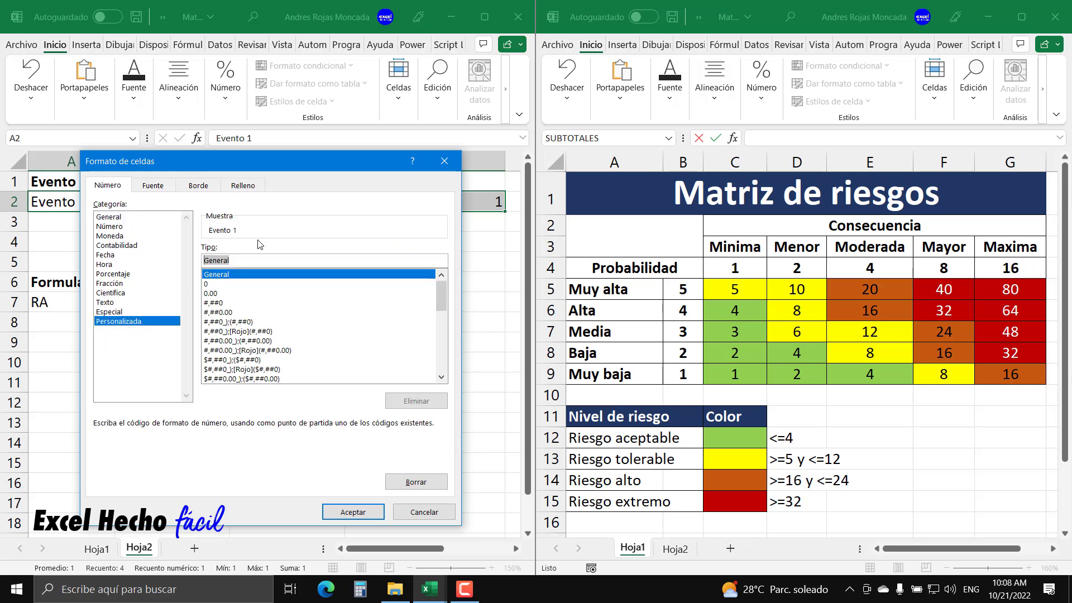
key("BackSpace")
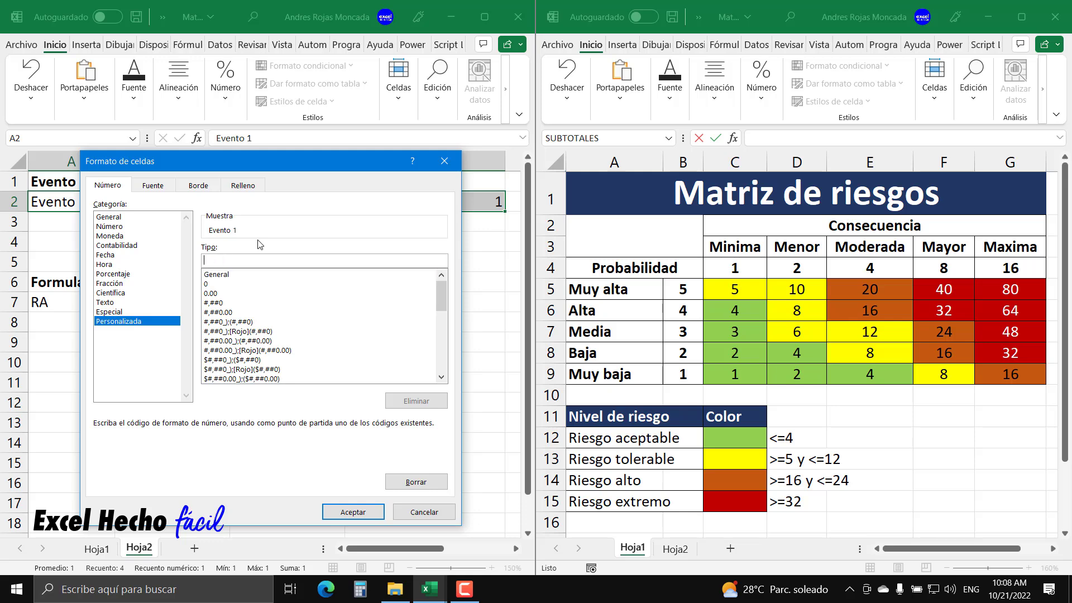
type("\"")
type("Riesgo")
type(" aceptab")
type("le")
key("Home")
key("End")
type("\"")
key("shift+Left")
left_click(205, 260)
left_click(336, 512)
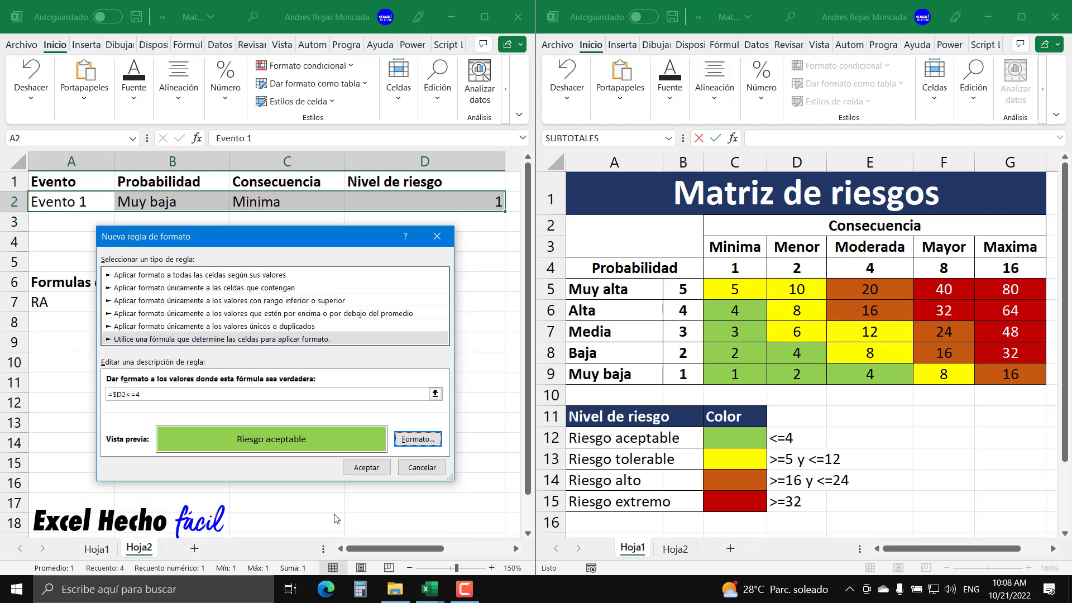
left_click(366, 467)
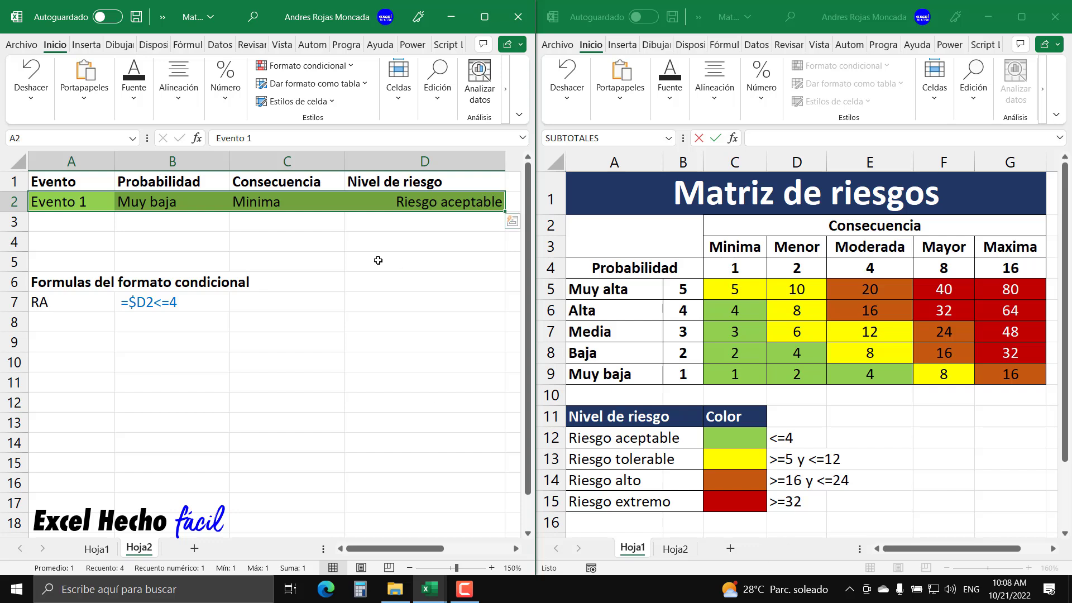
left_click(295, 304)
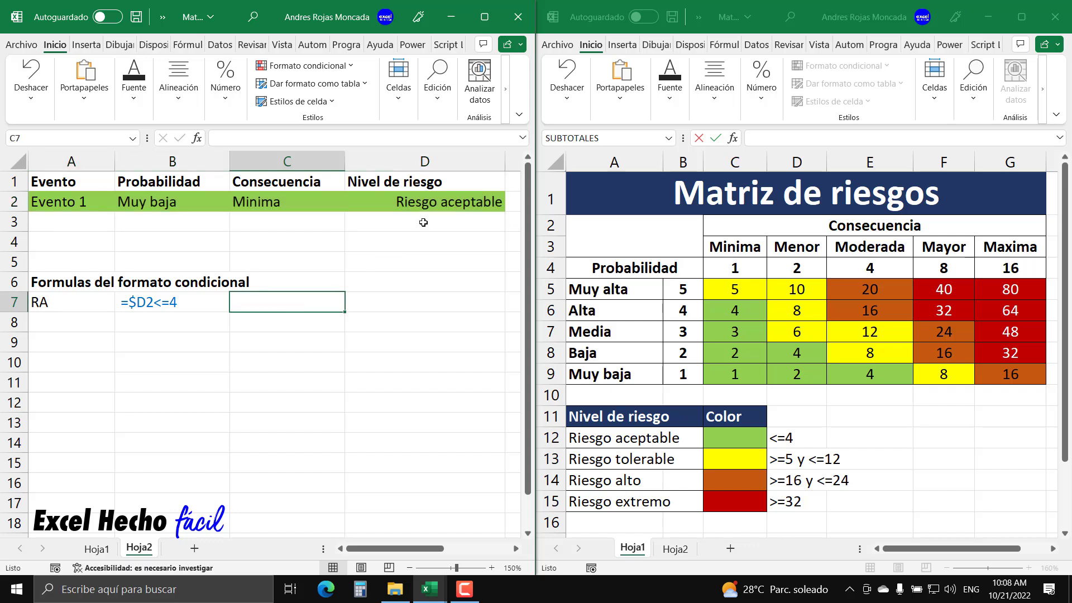
left_click(430, 201)
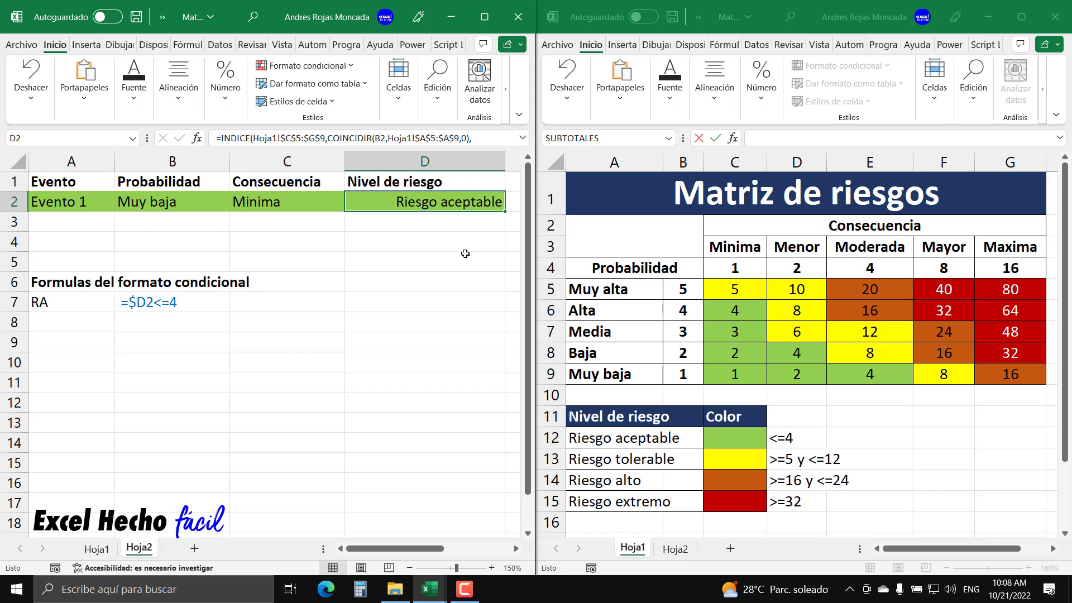
key("F2")
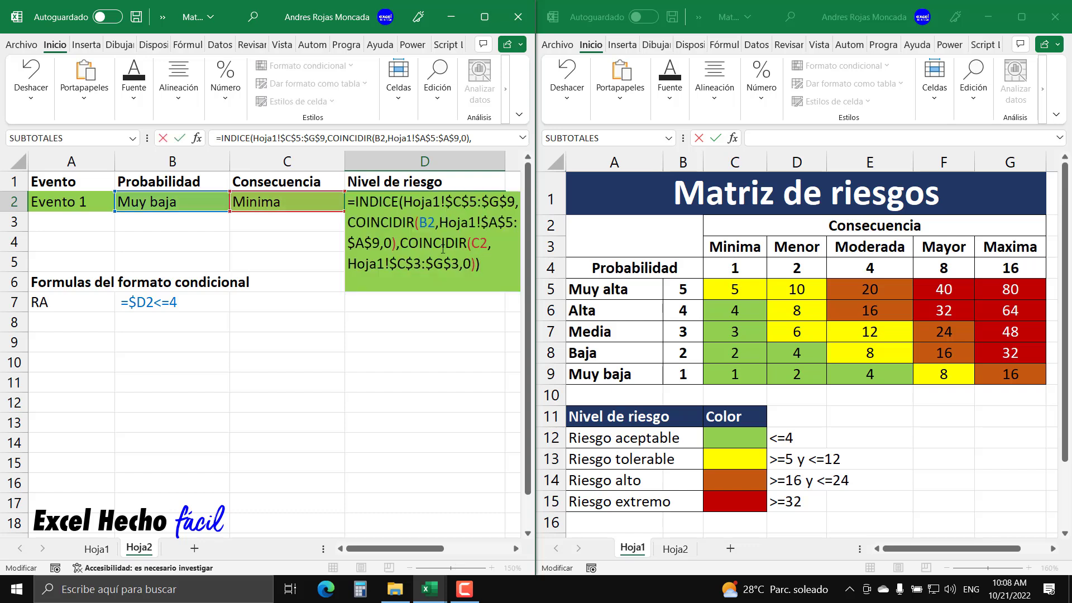
key("Escape")
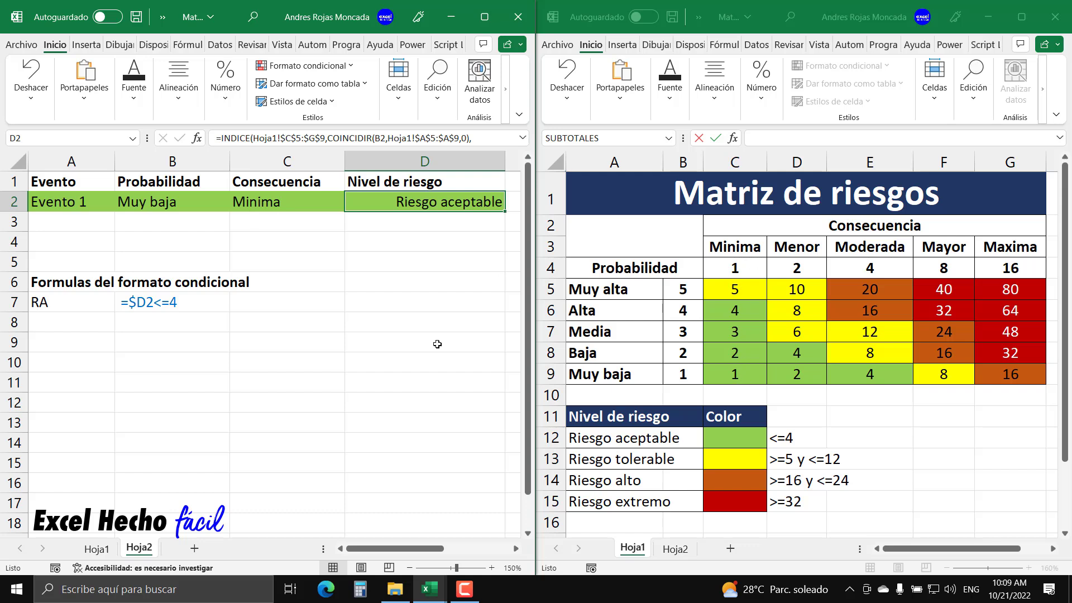
left_click(293, 299)
type("=")
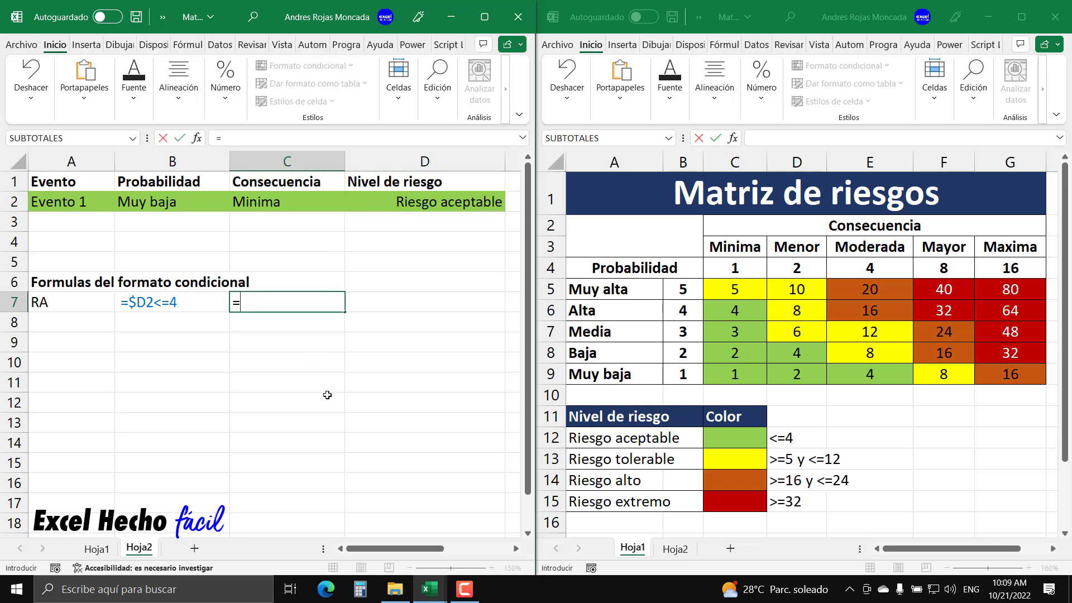
left_click(398, 204)
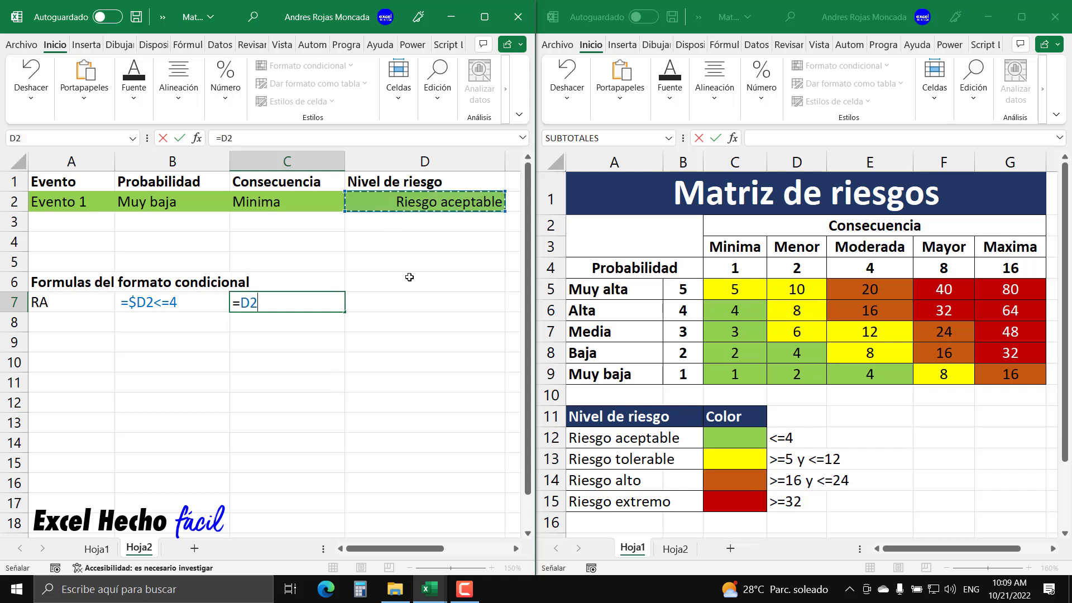
type("+0")
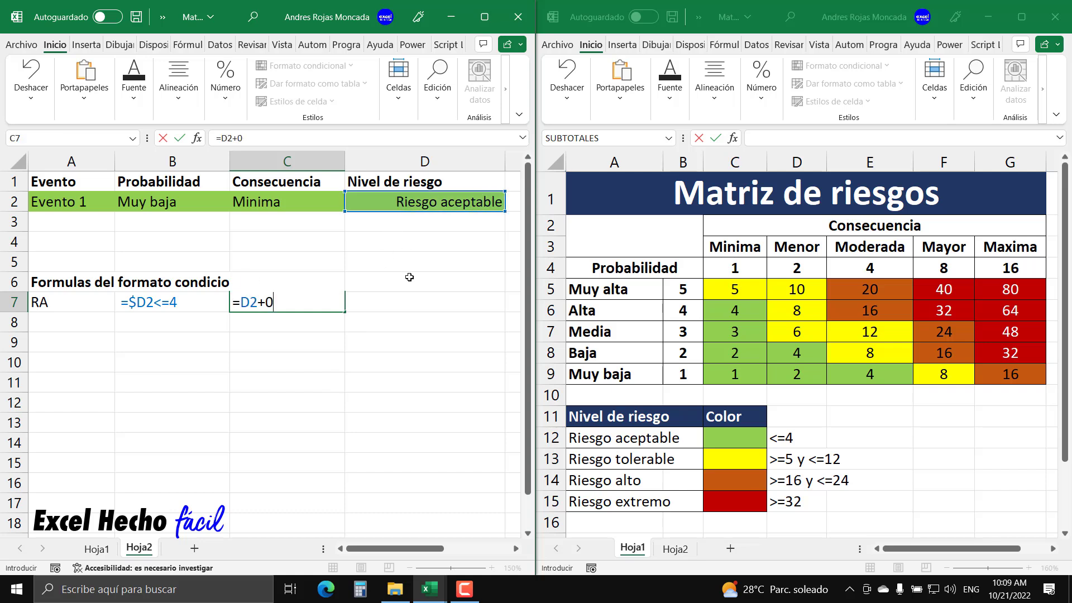
key("Return")
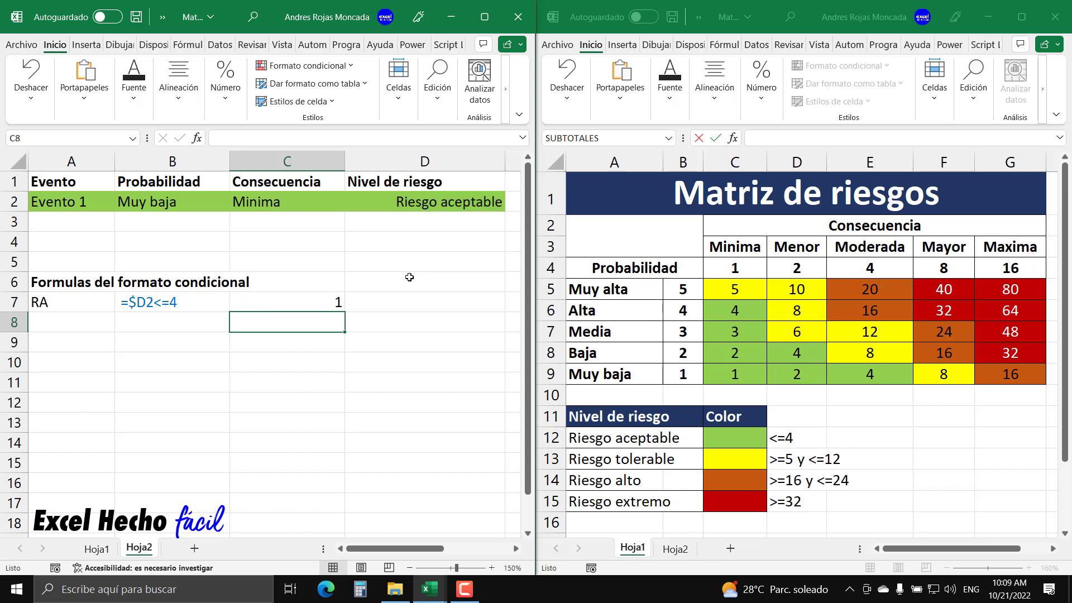
left_click(320, 303)
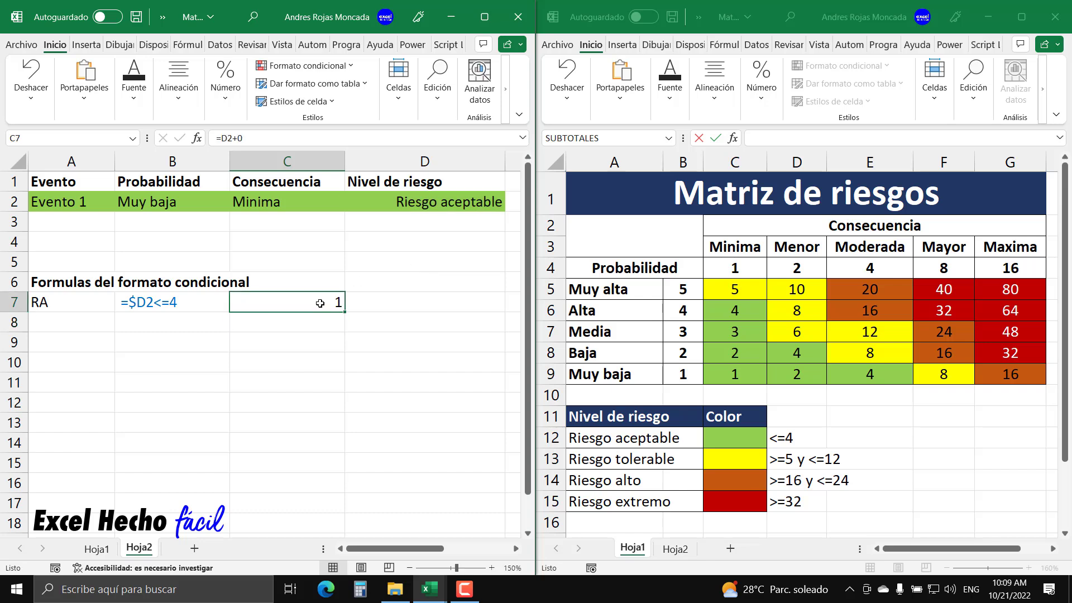
left_click(196, 208)
left_click(235, 205)
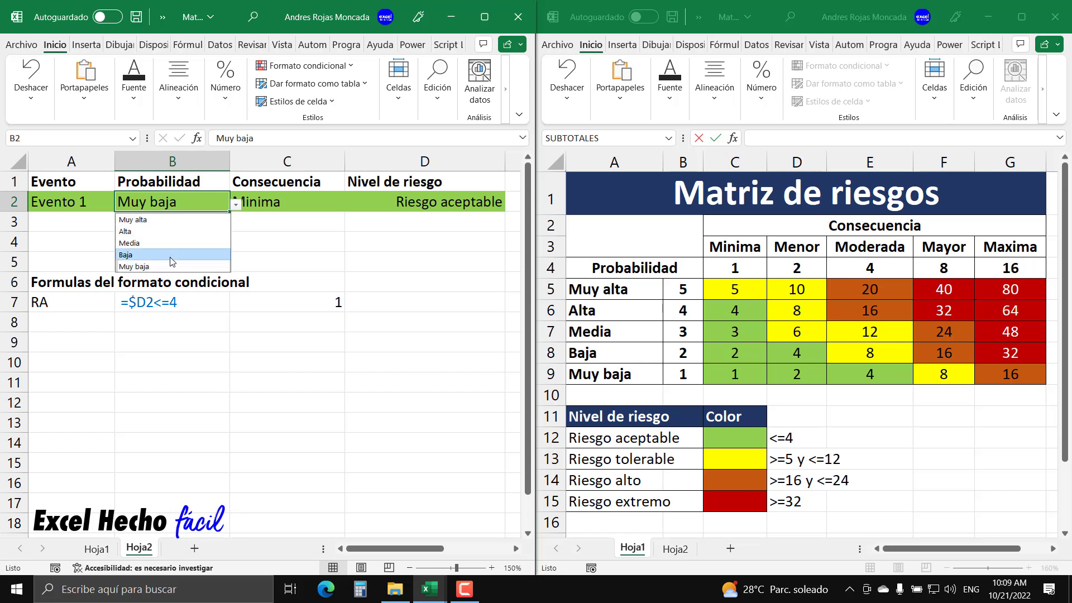
left_click(172, 256)
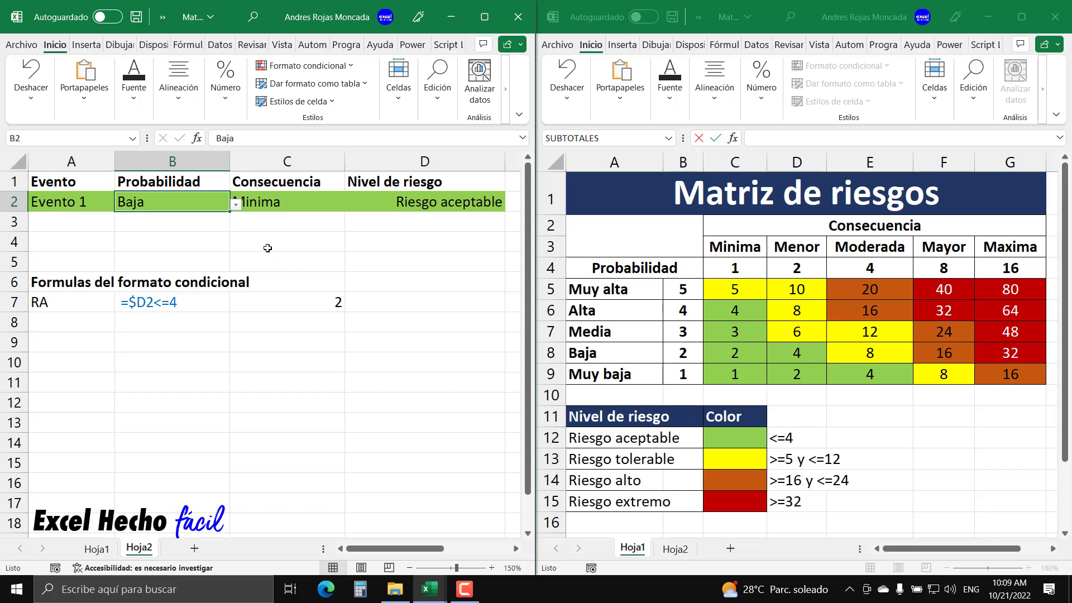
left_click(329, 306)
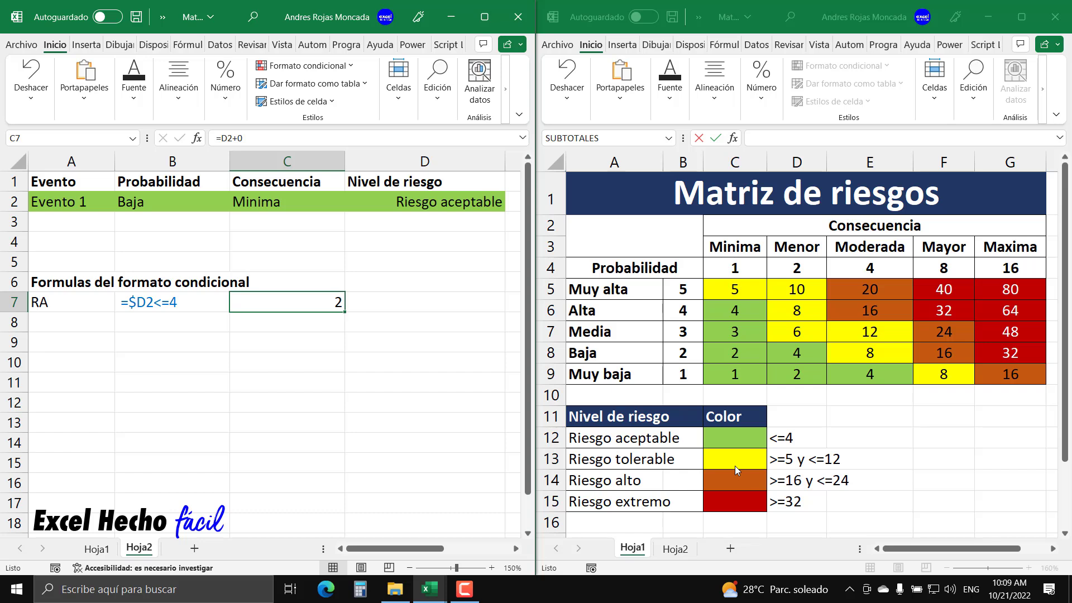
left_click(87, 329)
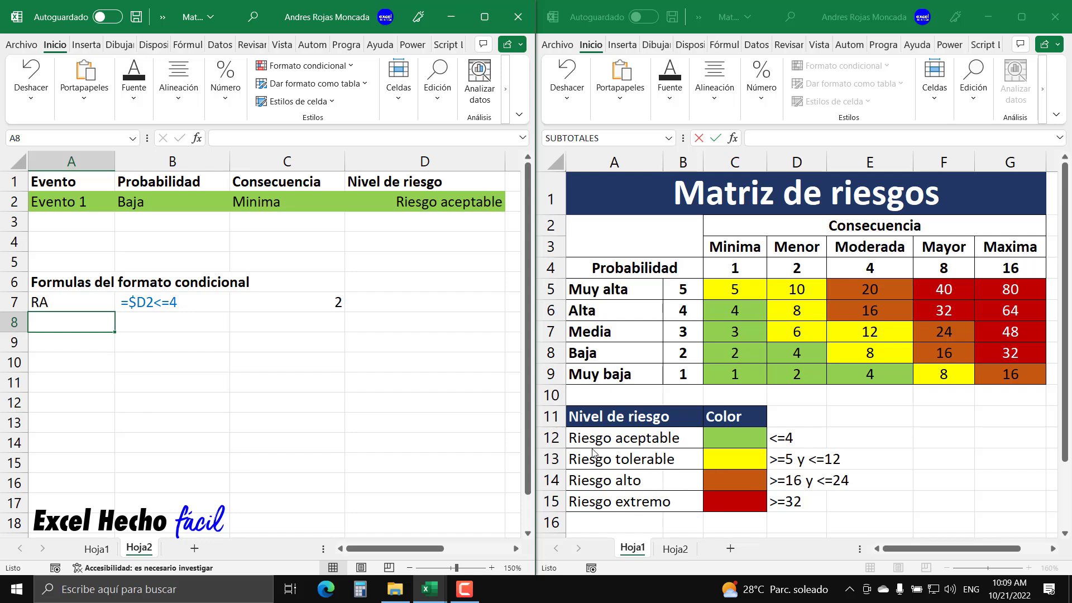
- Label A8 RT and write =Y(D2>=5,D2<=12) in B8
type("RT")
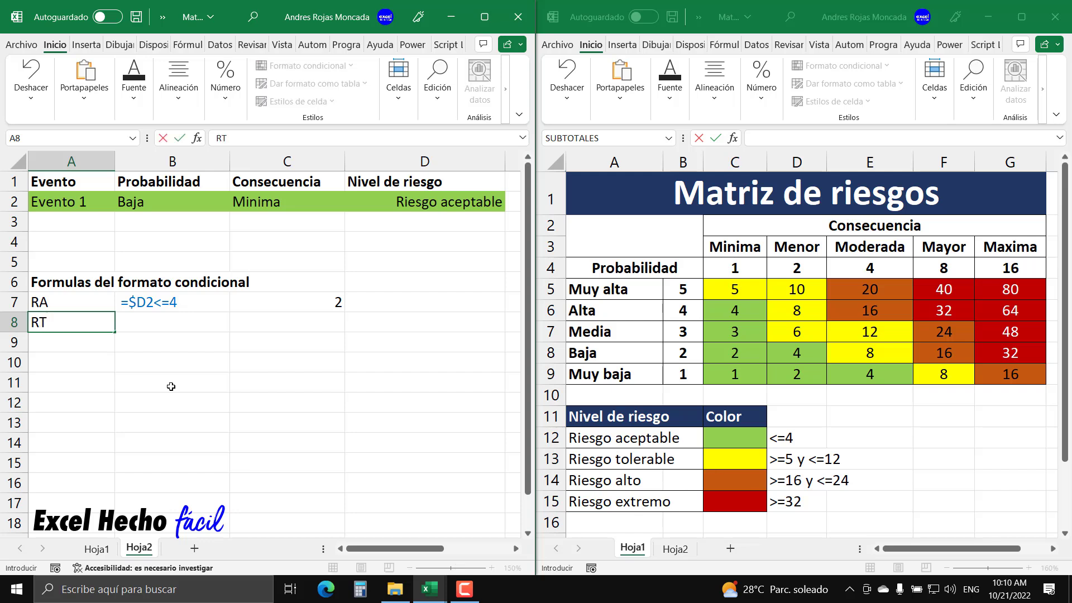
key("Return")
key("Up")
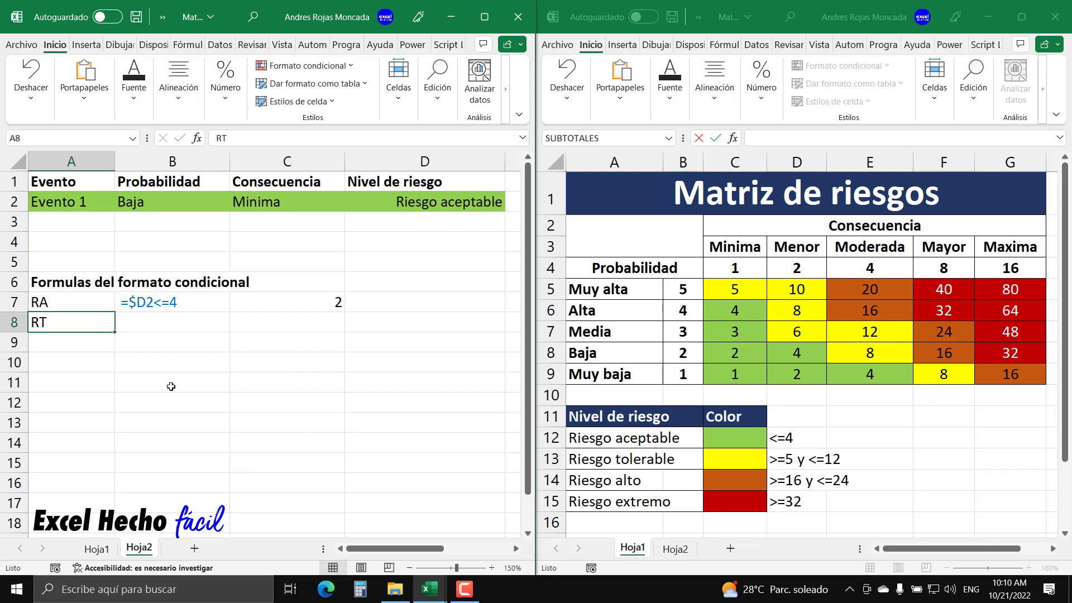
key("Right")
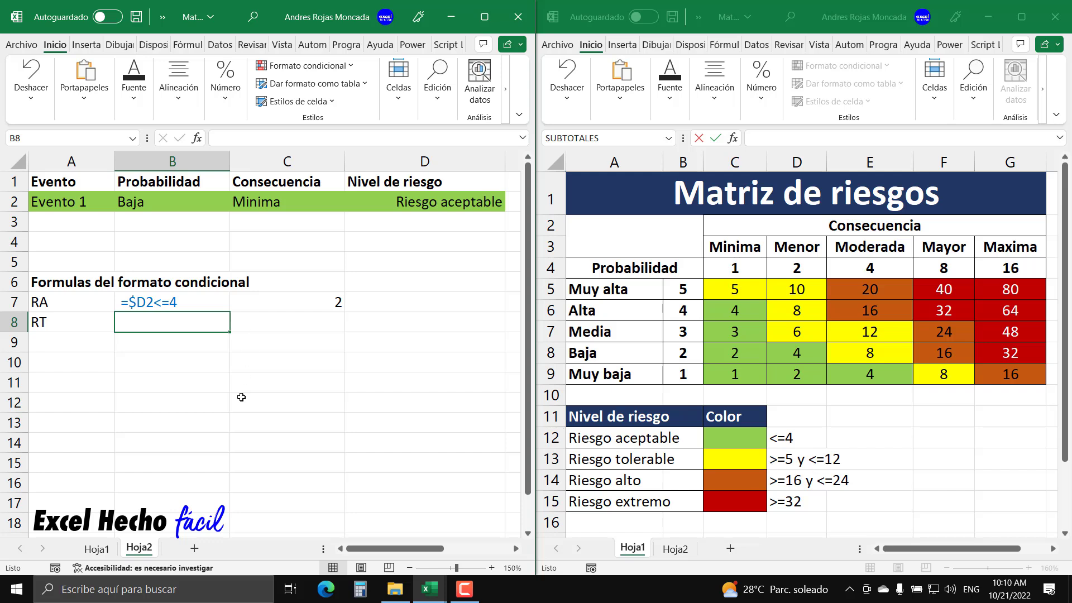
type("=y")
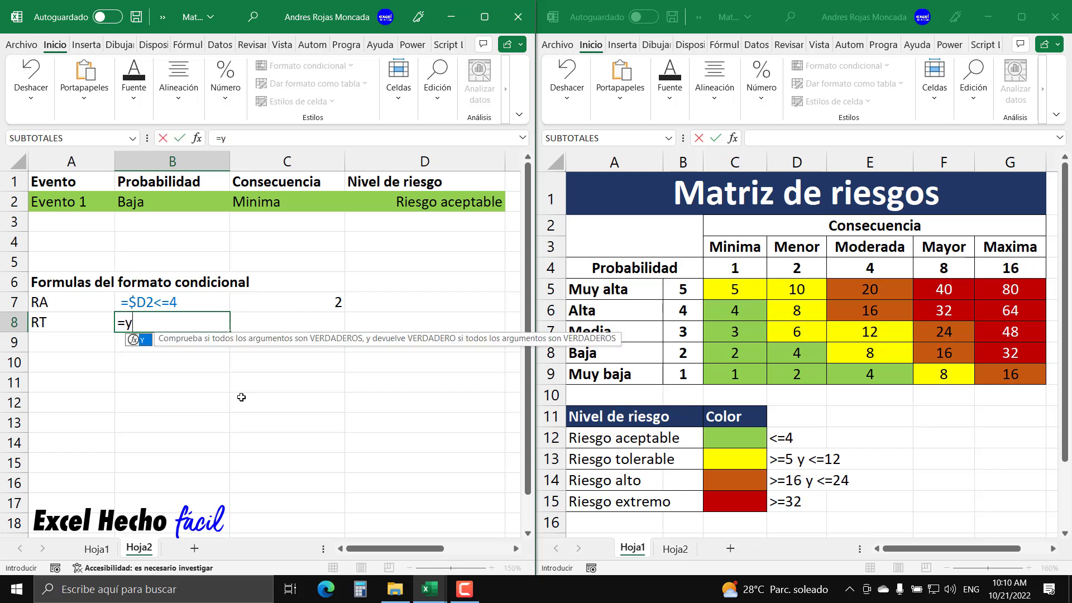
key("Tab")
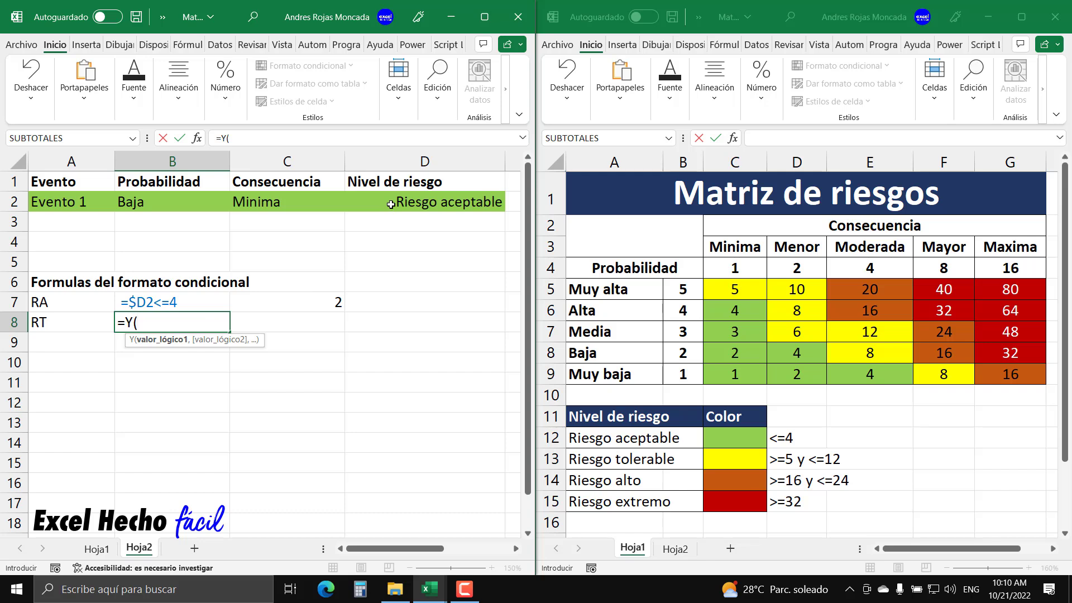
left_click(391, 204)
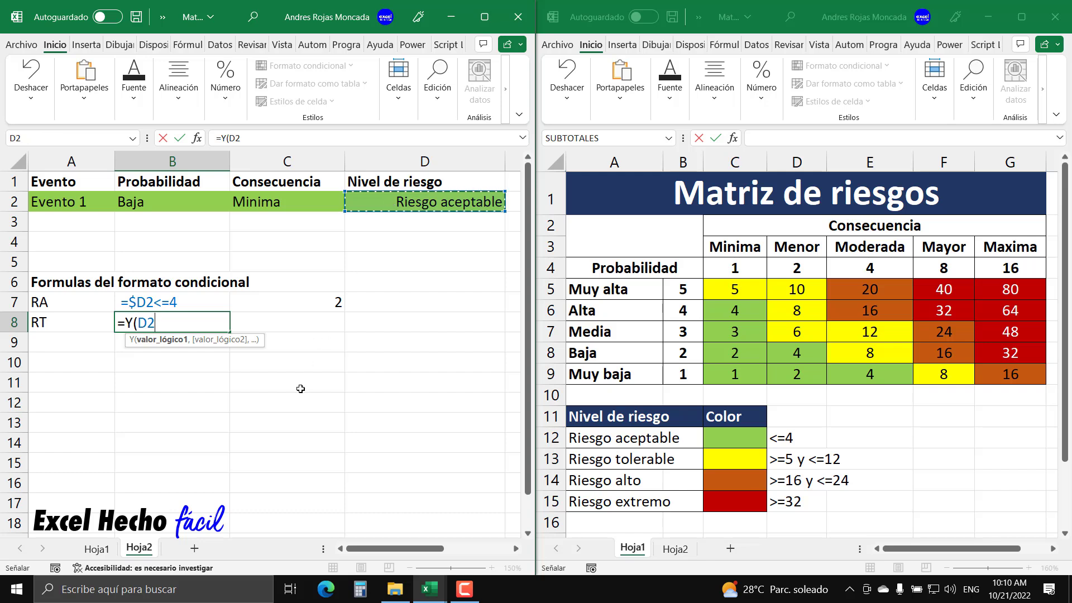
type(">=5")
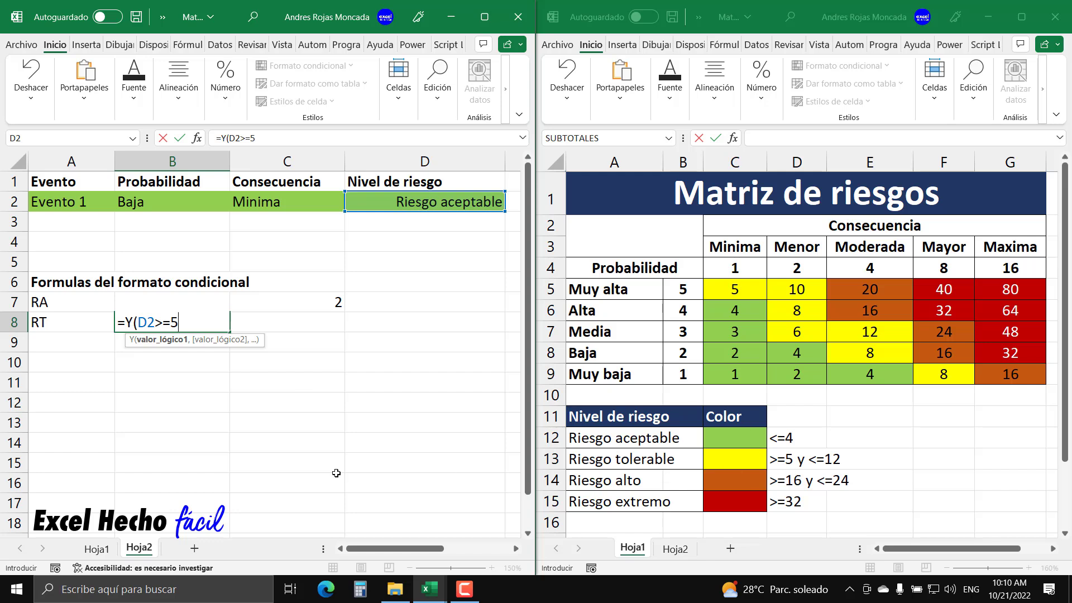
type(",")
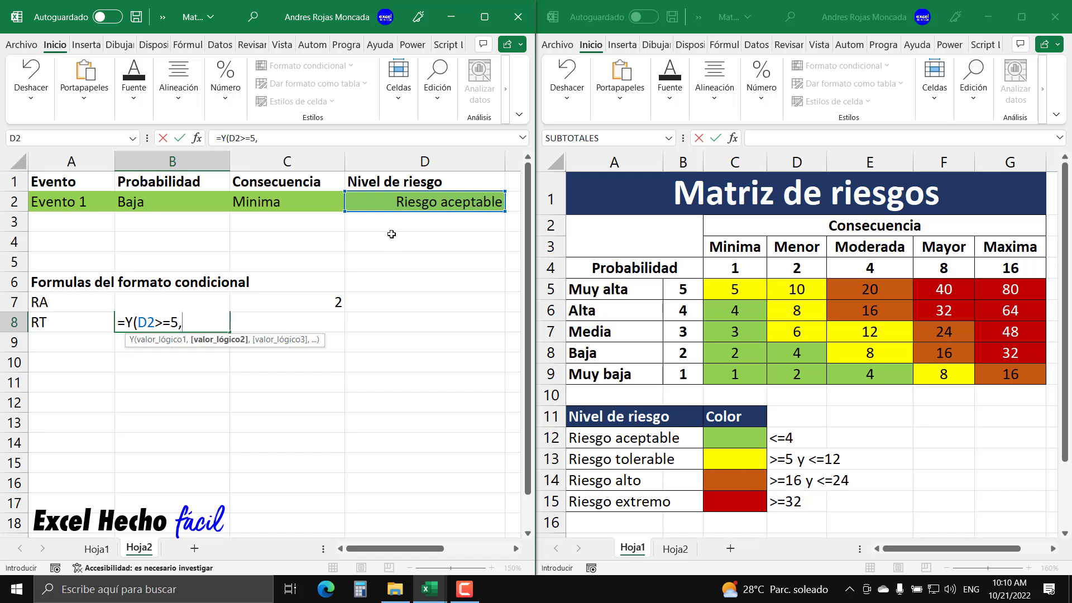
left_click(397, 201)
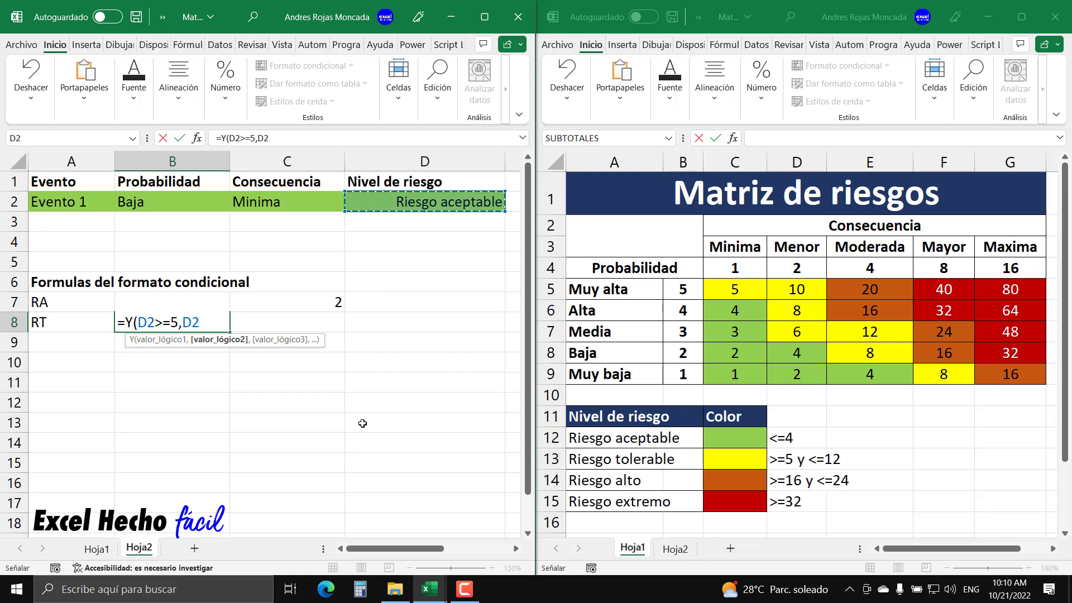
type("<=12")
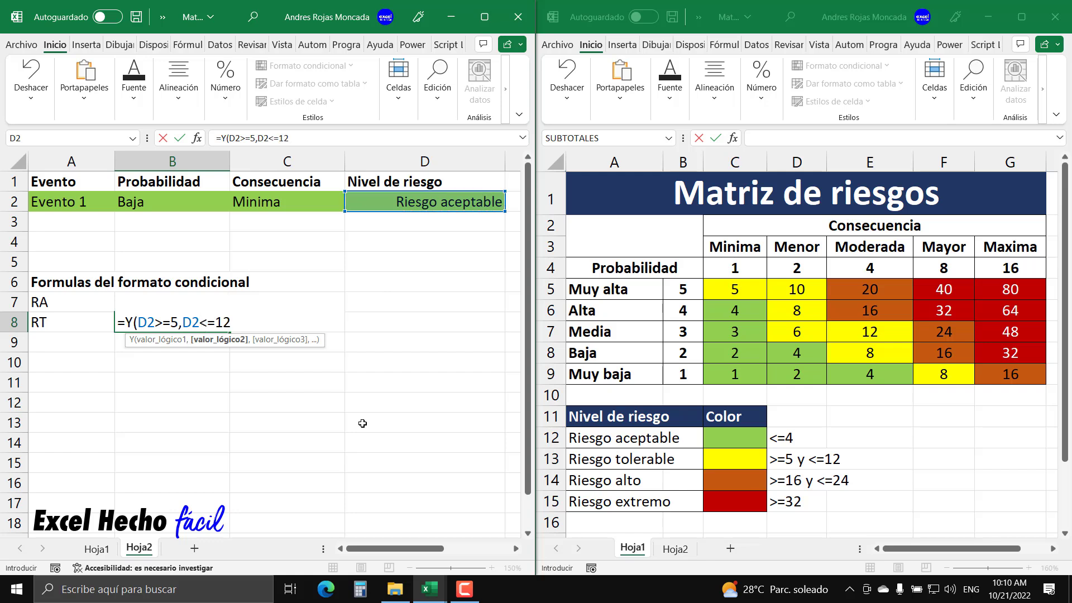
type(")")
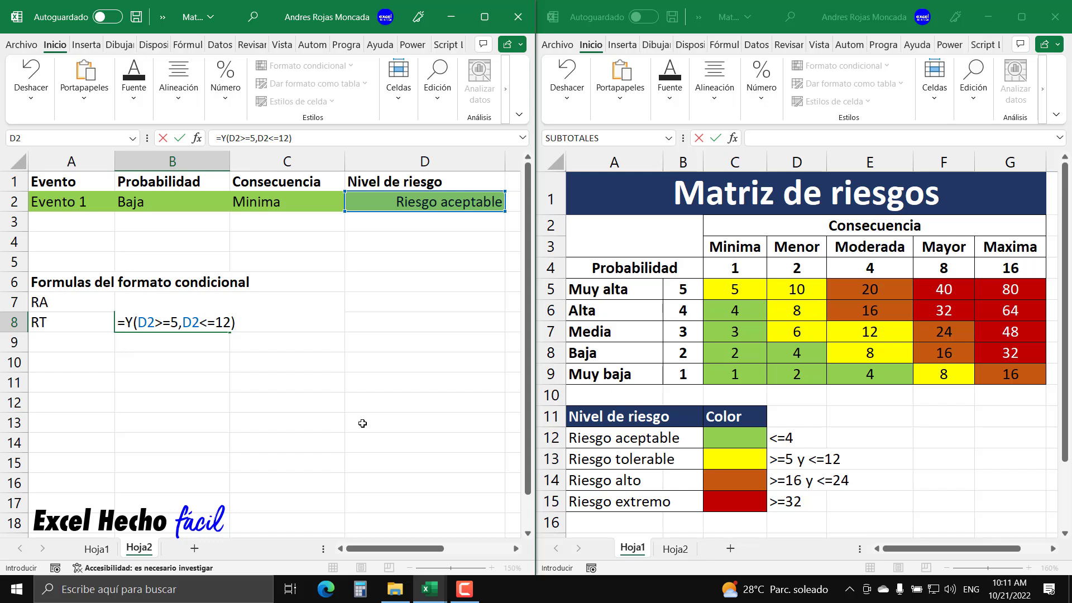
- Make both D2 references column-absolute, giving =Y($D2>=5,$D2<=12), and commit B8
left_click(139, 322)
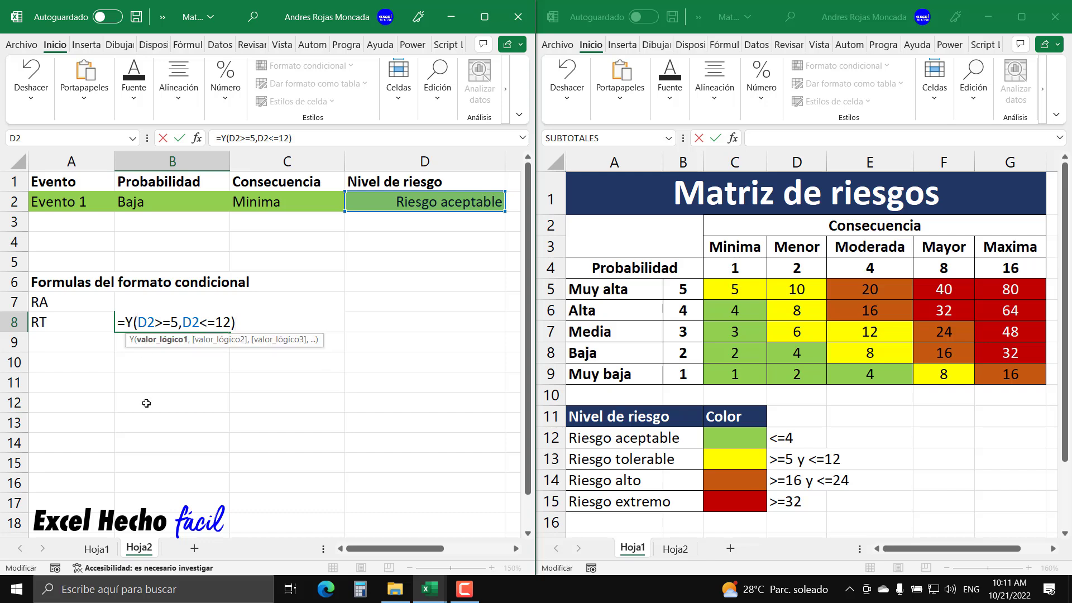
type("$")
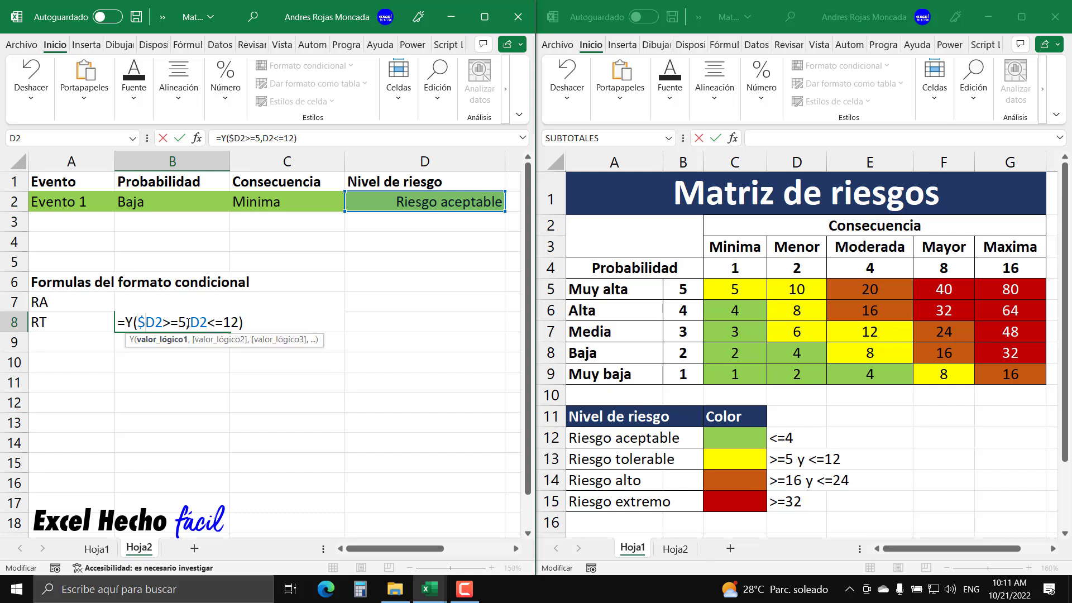
left_click(191, 322)
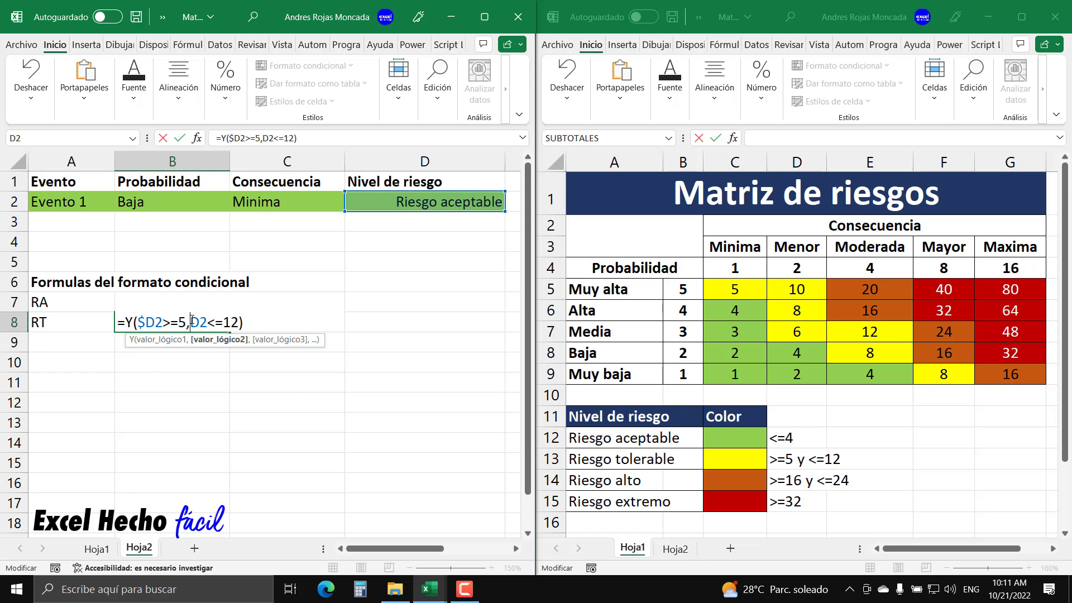
type("$")
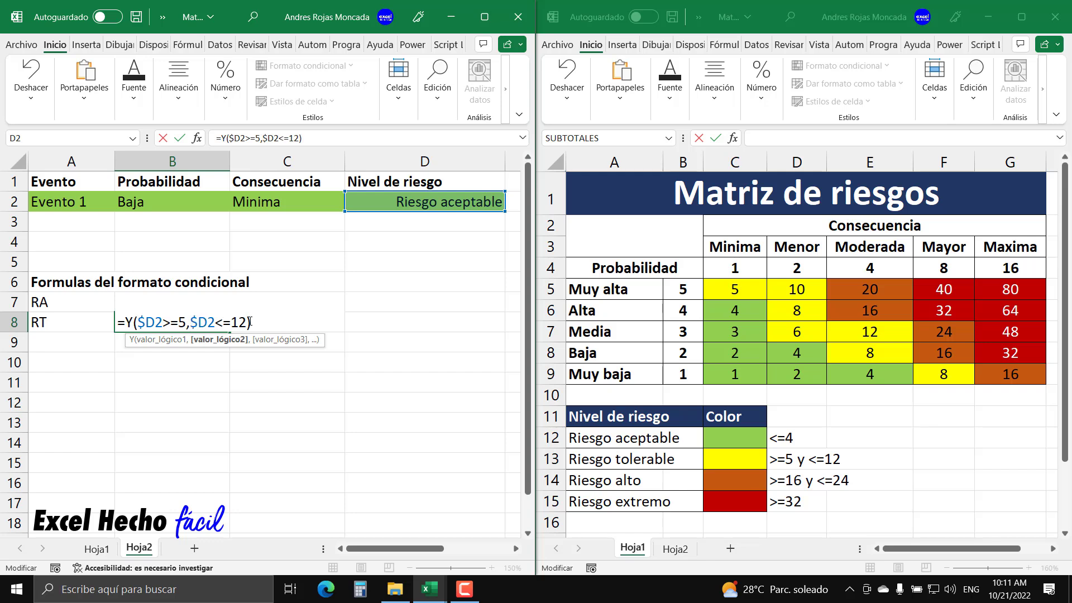
left_click_drag(251, 322, 117, 322)
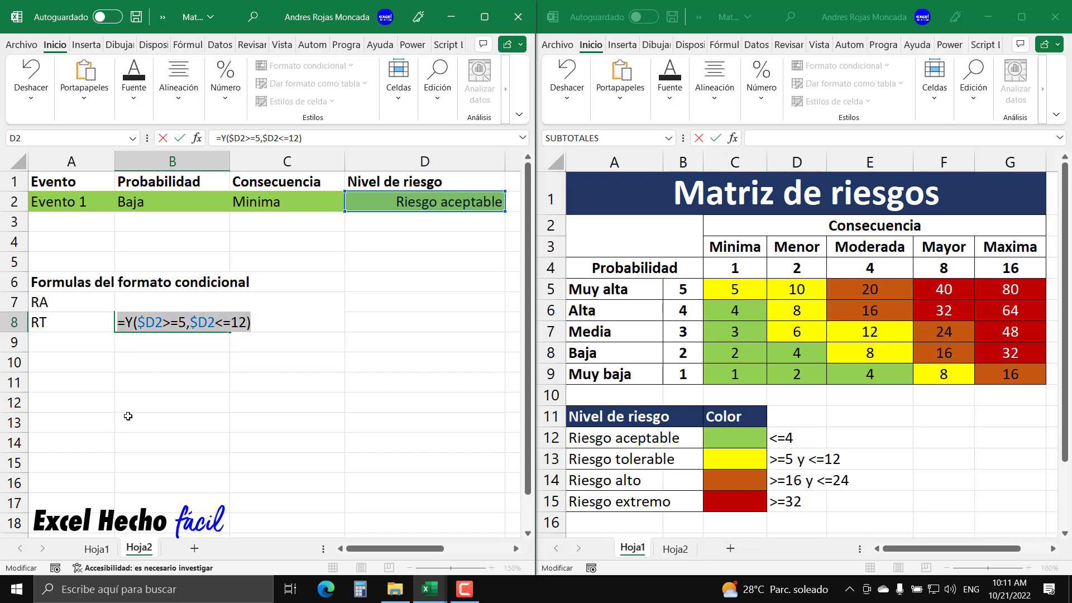
left_click(120, 326)
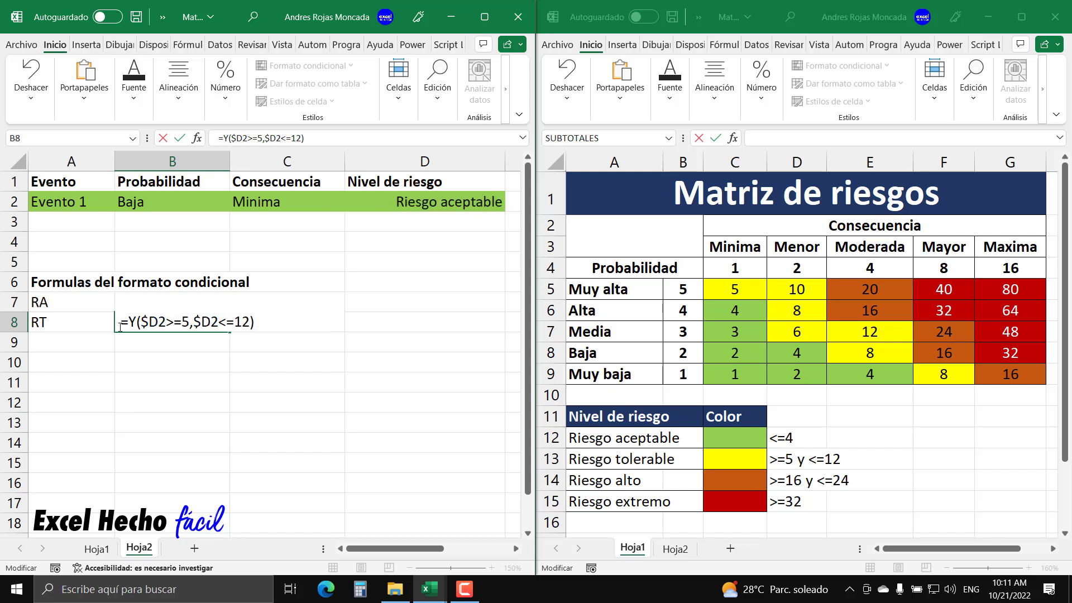
key("Return")
- Color B8's formula text blue
left_click(123, 322)
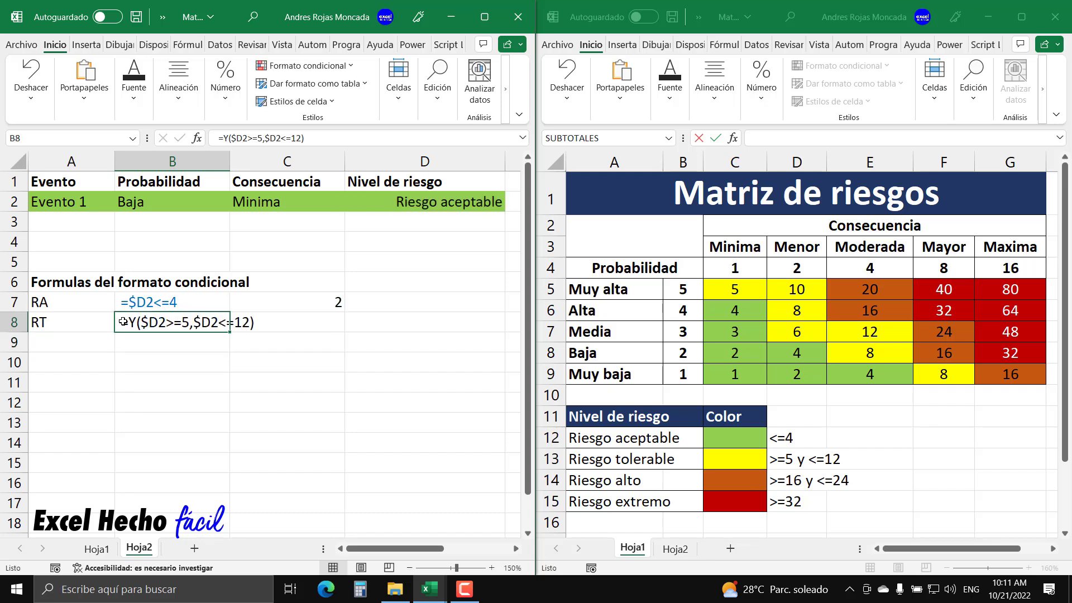
left_click(132, 101)
left_click(252, 162)
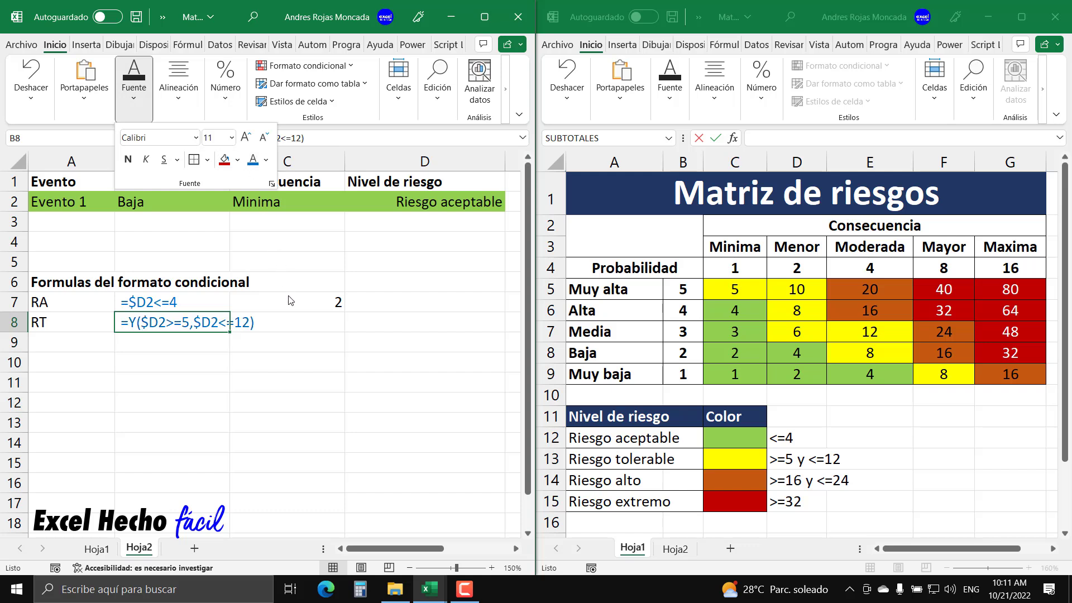
left_click(295, 323)
left_click(295, 323)
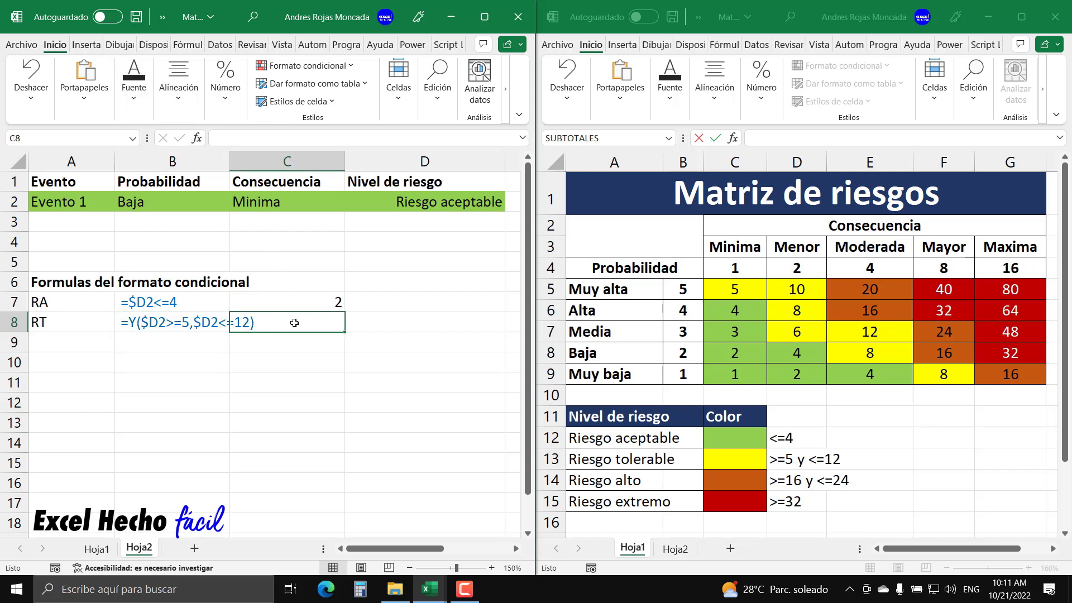
- Start a new formula rule on A2:D2 with =Y($D2>=5,$D2<=12)
left_click_drag(97, 206, 447, 209)
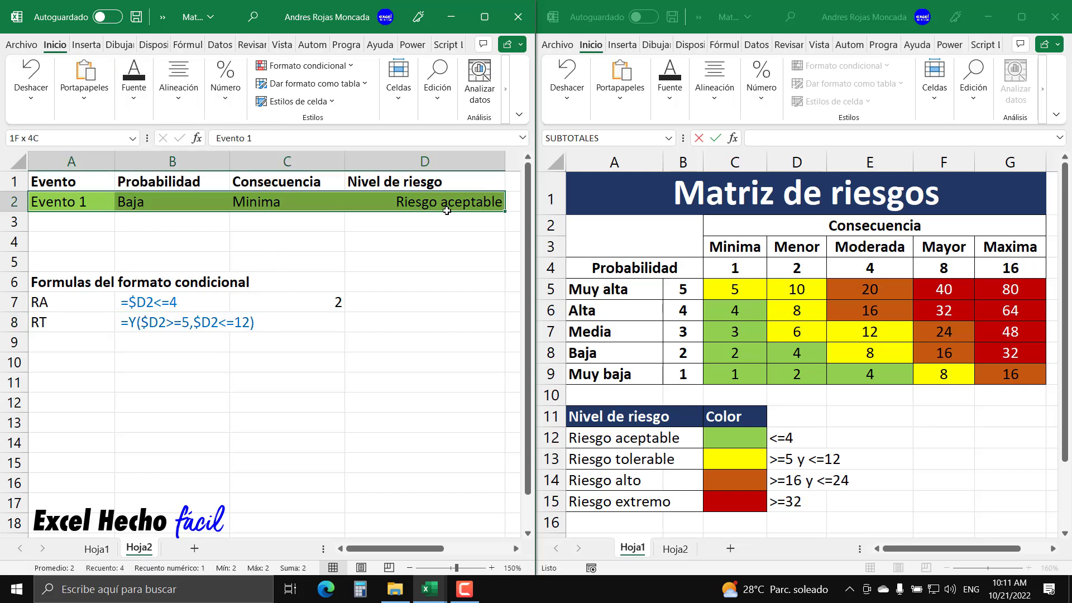
key("alt+o")
key("l")
key("n")
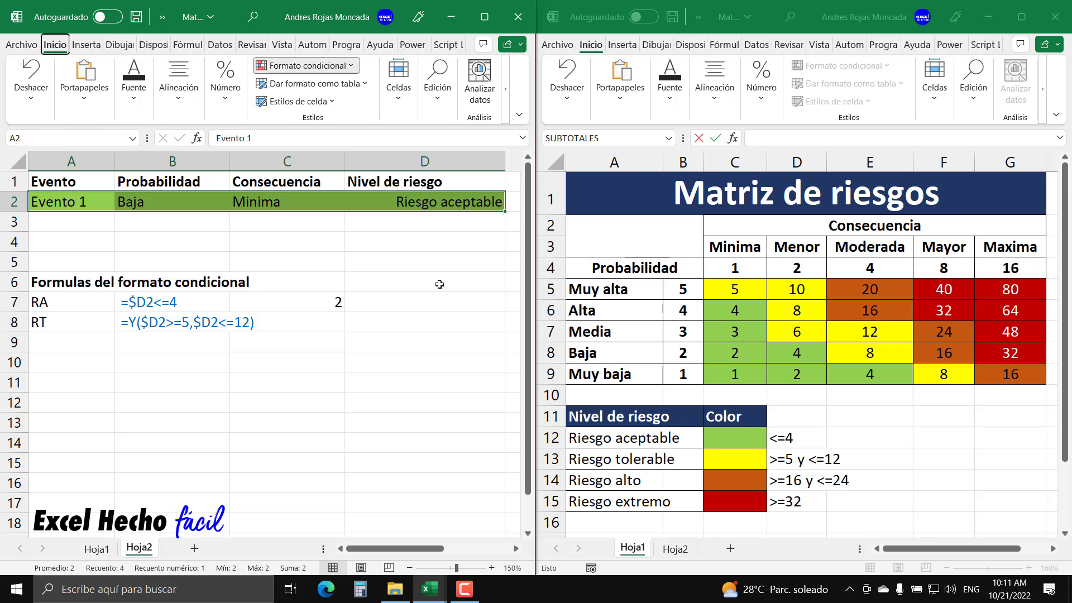
left_click(315, 327)
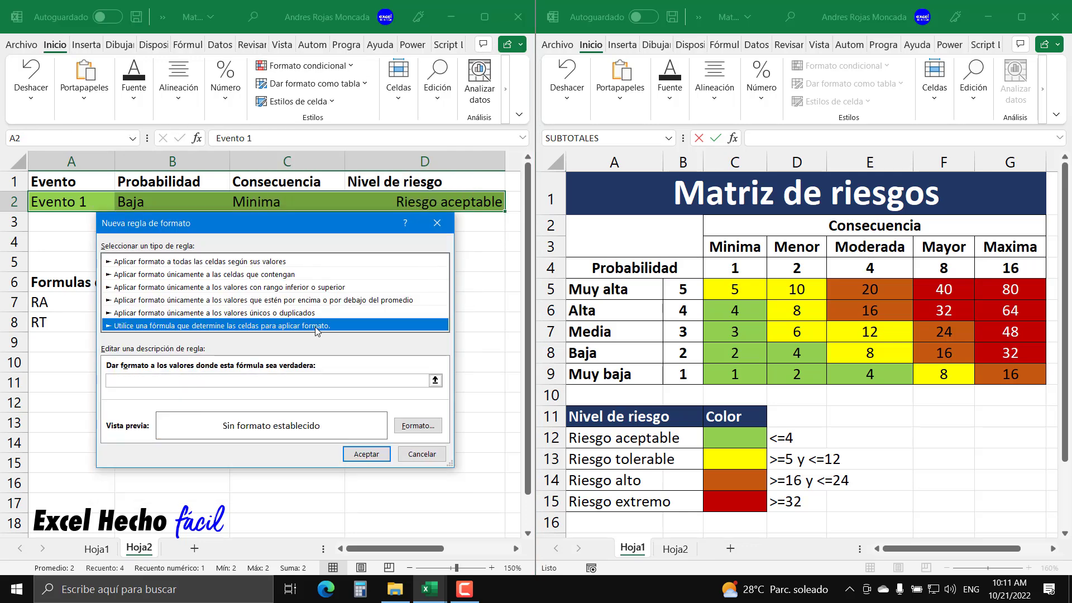
left_click(314, 381)
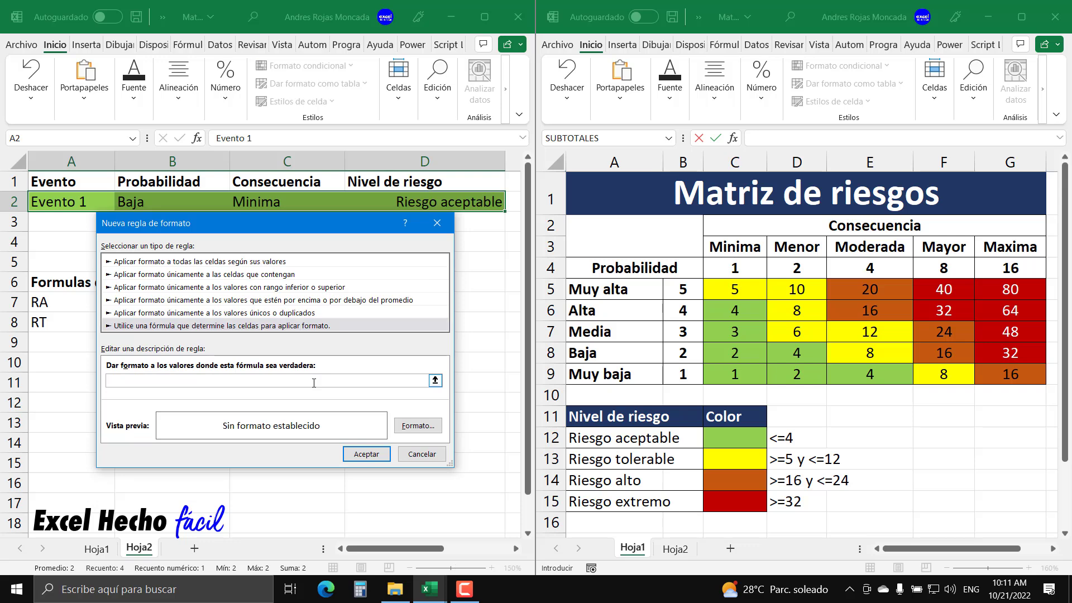
type("=Y($D2>=5,$D2<=12)")
- Format matches with a yellow fill and custom text "Riesgo tolerable", then confirm the rule
left_click(418, 425)
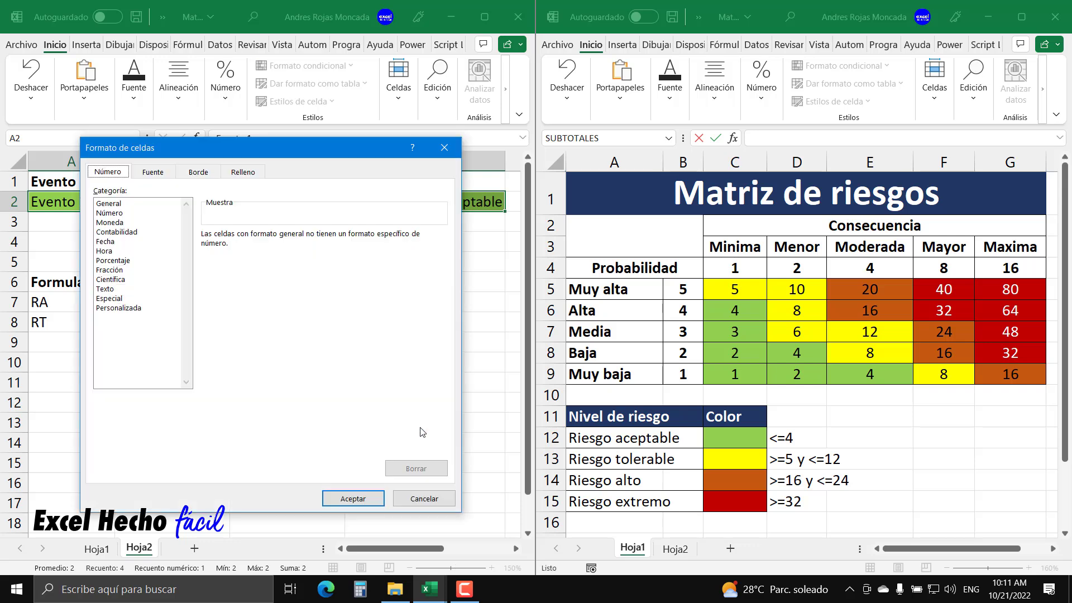
left_click(257, 174)
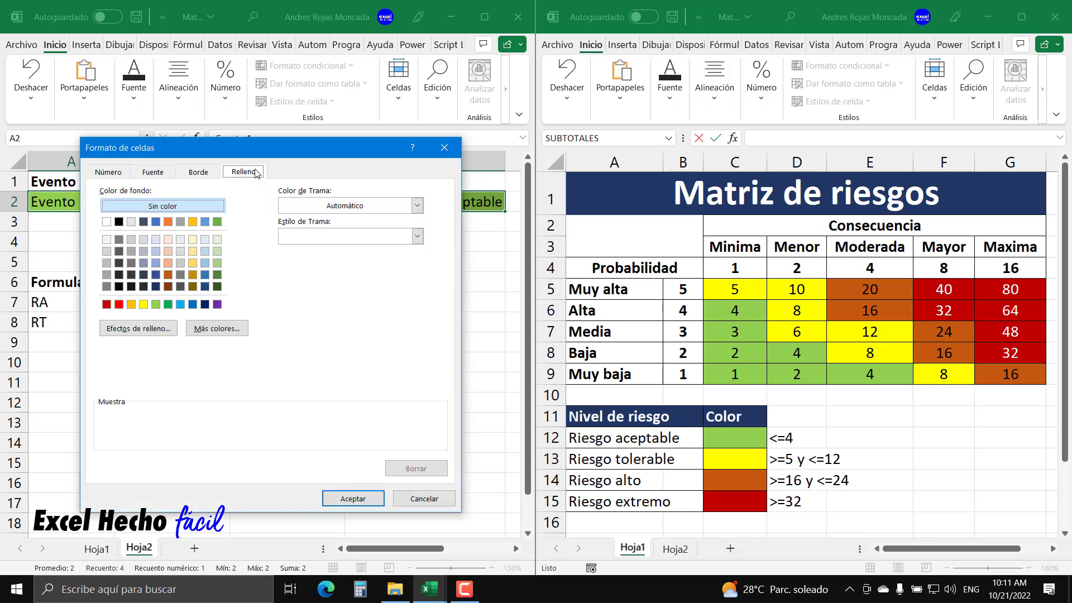
left_click(143, 304)
left_click(119, 174)
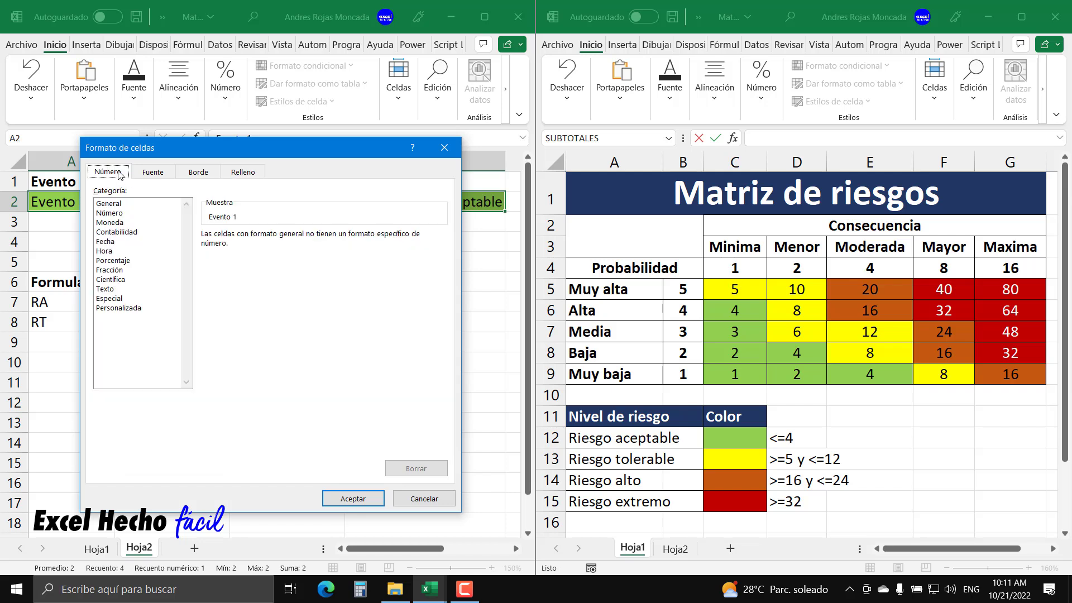
left_click(135, 308)
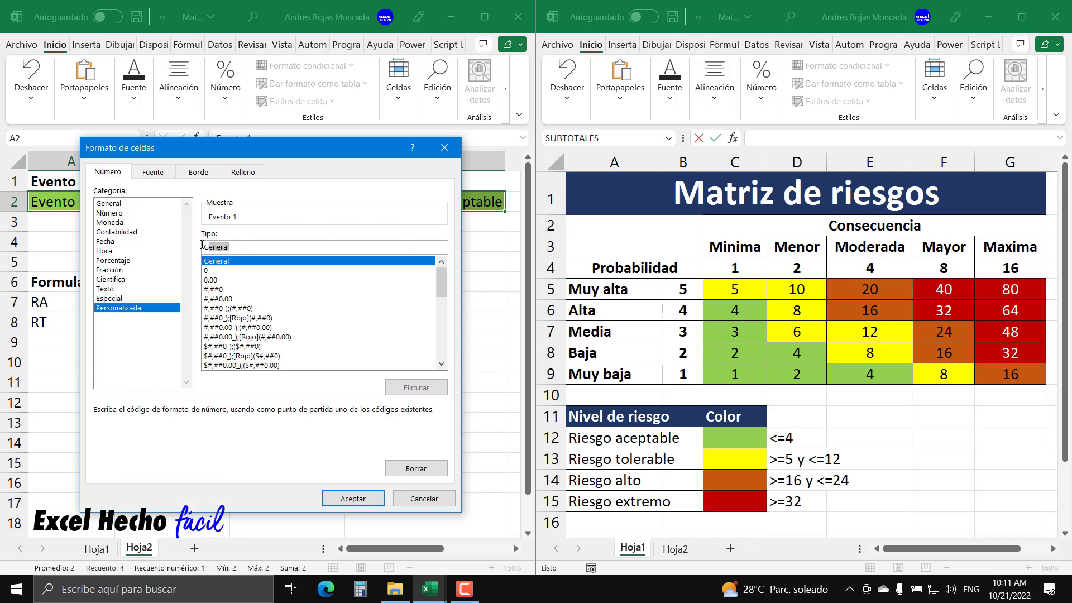
type("\"Riesgo tol")
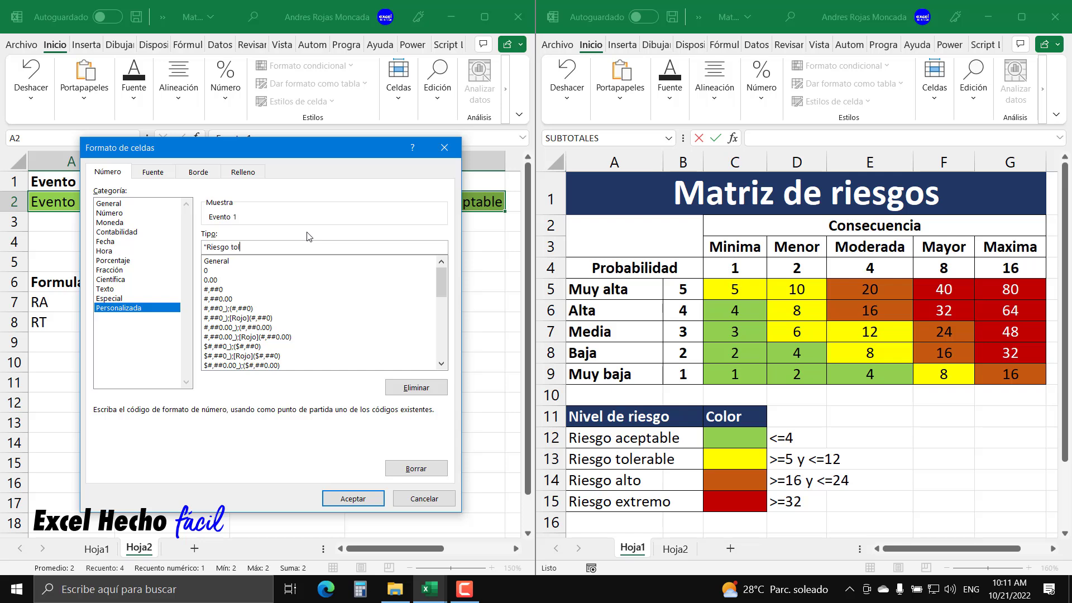
type("erable\"")
left_click(343, 502)
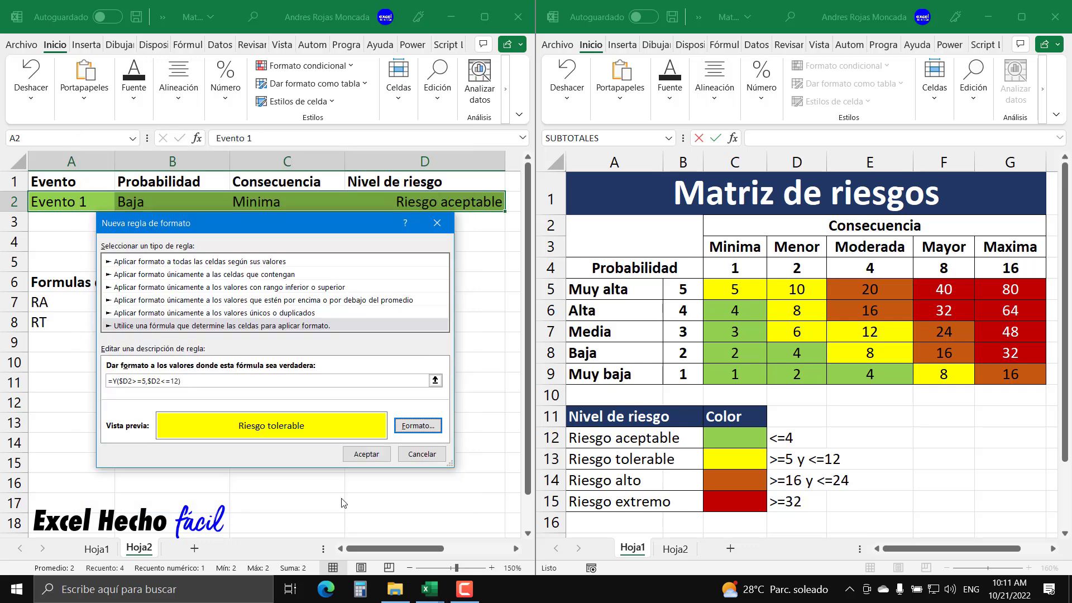
left_click(361, 459)
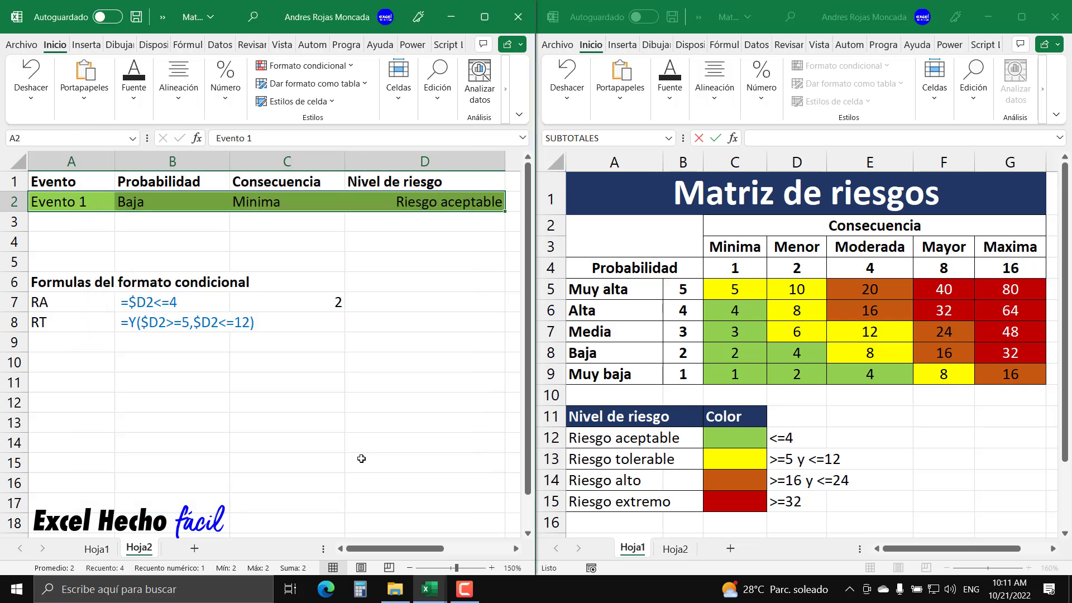
- Enter =D2 in C8 to show Evento 1's risk value
left_click(295, 328)
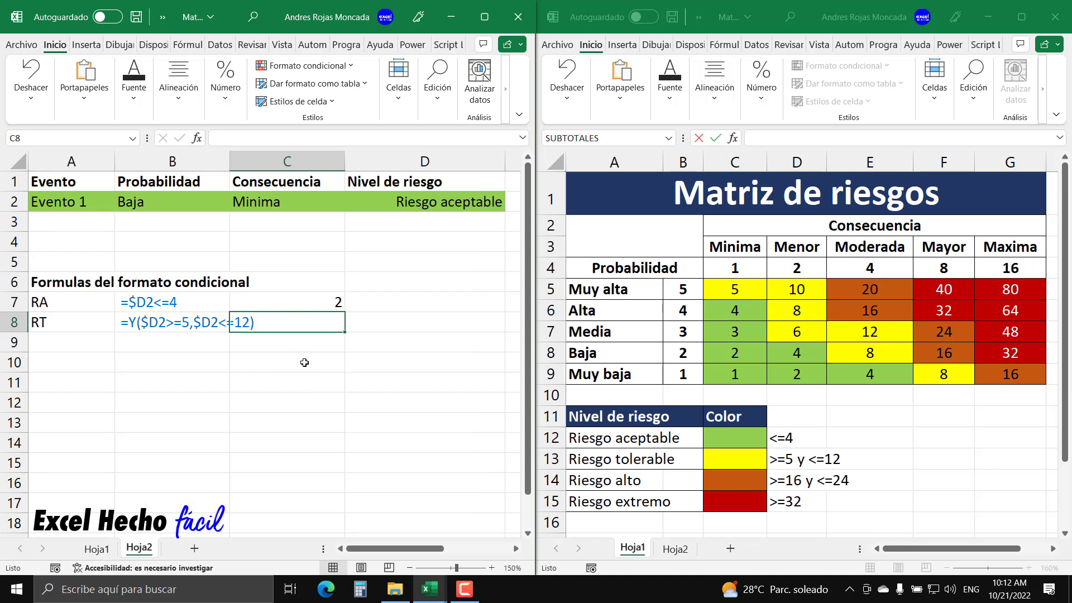
type("=")
left_click(422, 204)
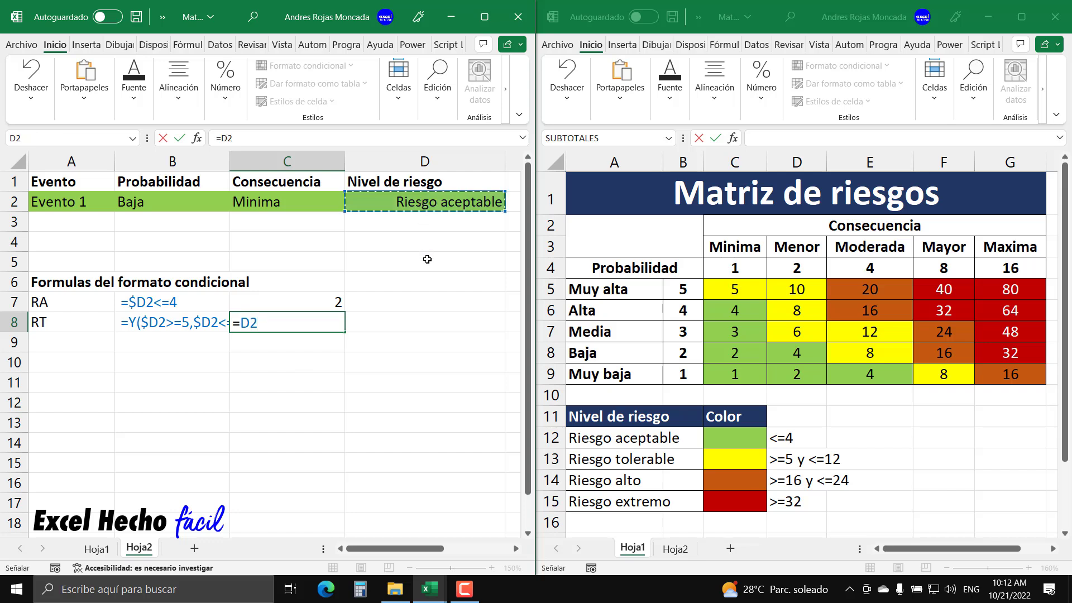
key("Return")
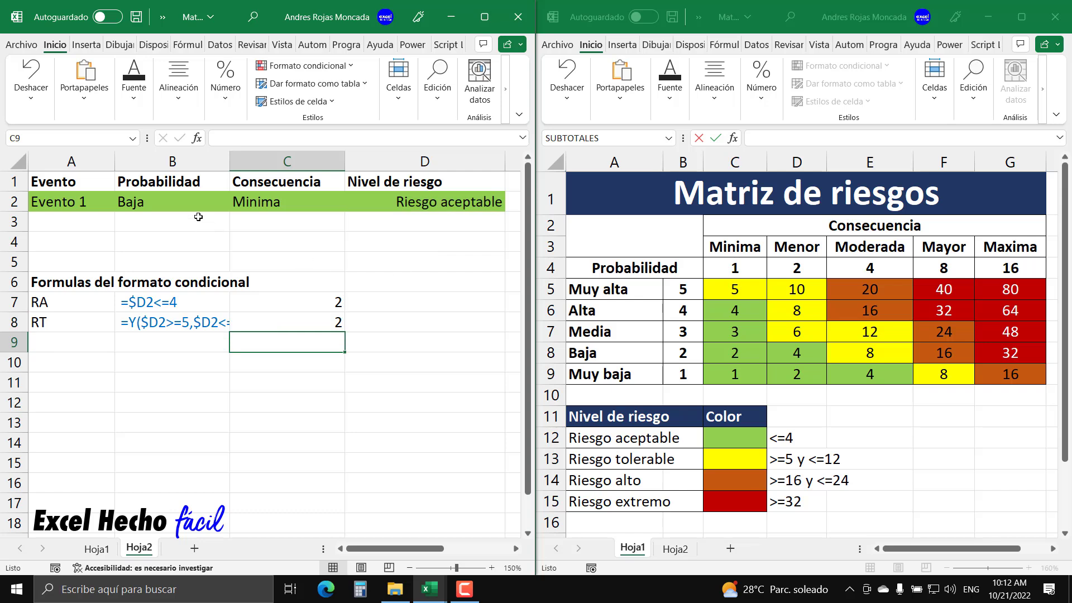
- Set Evento 1's probability to Alta and consequence to Moderada, giving risk 16
left_click(184, 204)
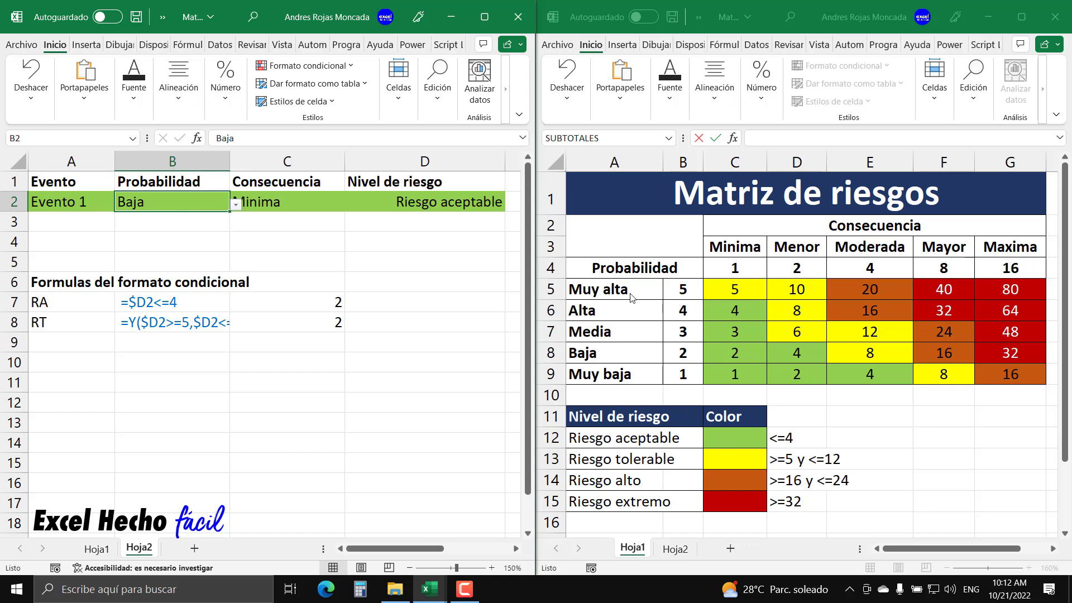
left_click(235, 205)
left_click(158, 235)
left_click(423, 198)
left_click(298, 200)
left_click(352, 207)
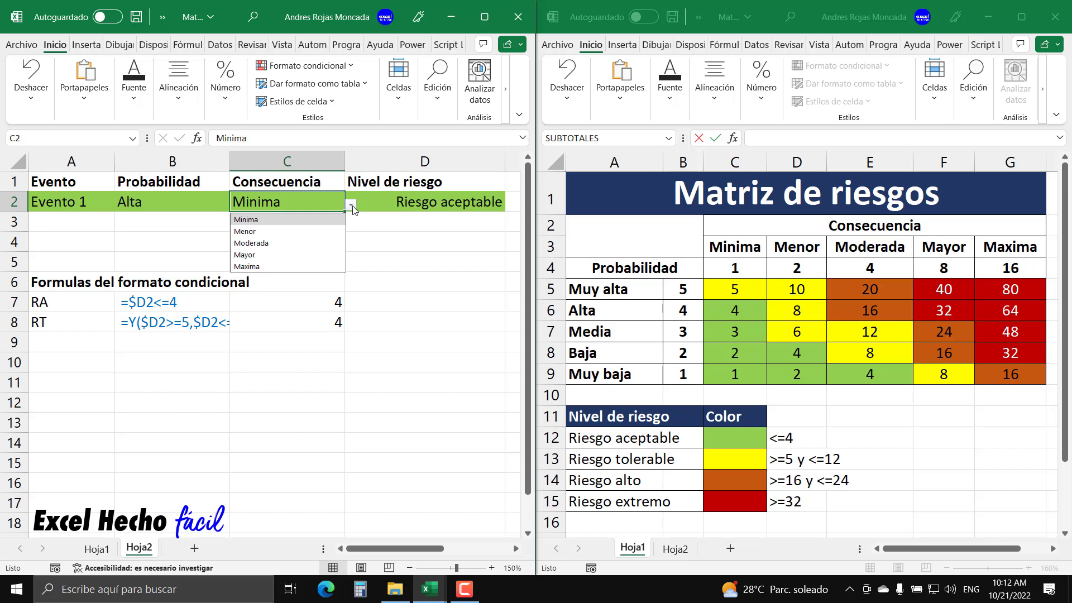
left_click(267, 243)
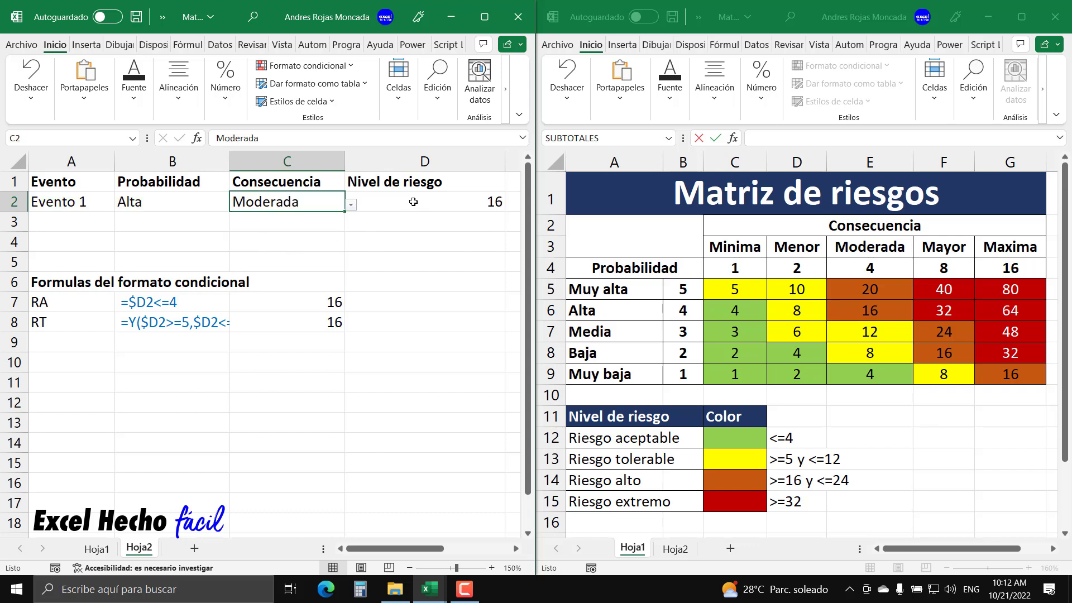
- Check the RT formula in B8 unchanged, then select A2:D2 for conditional formatting
left_click_drag(413, 202, 56, 201)
left_click(155, 305)
left_click(154, 322)
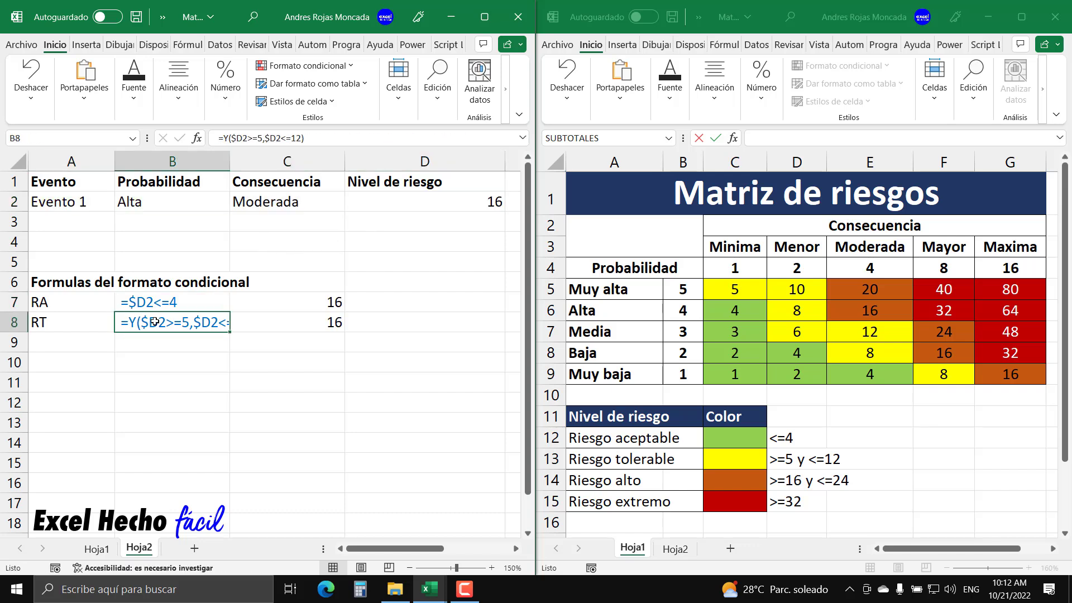
double_click(154, 323)
left_click_drag(254, 322, 62, 321)
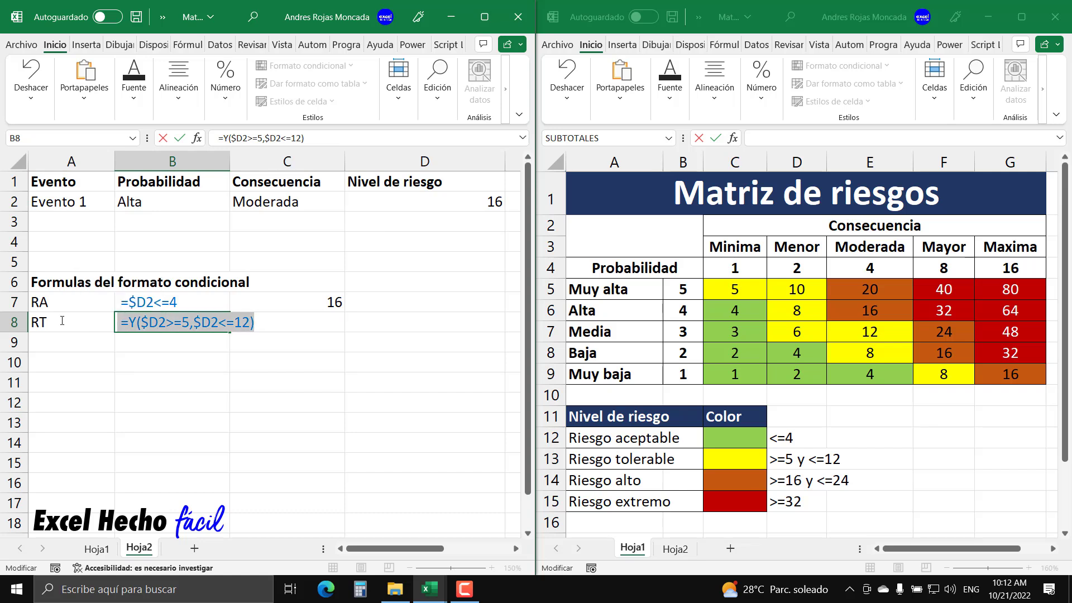
key("Escape")
left_click_drag(53, 202, 410, 209)
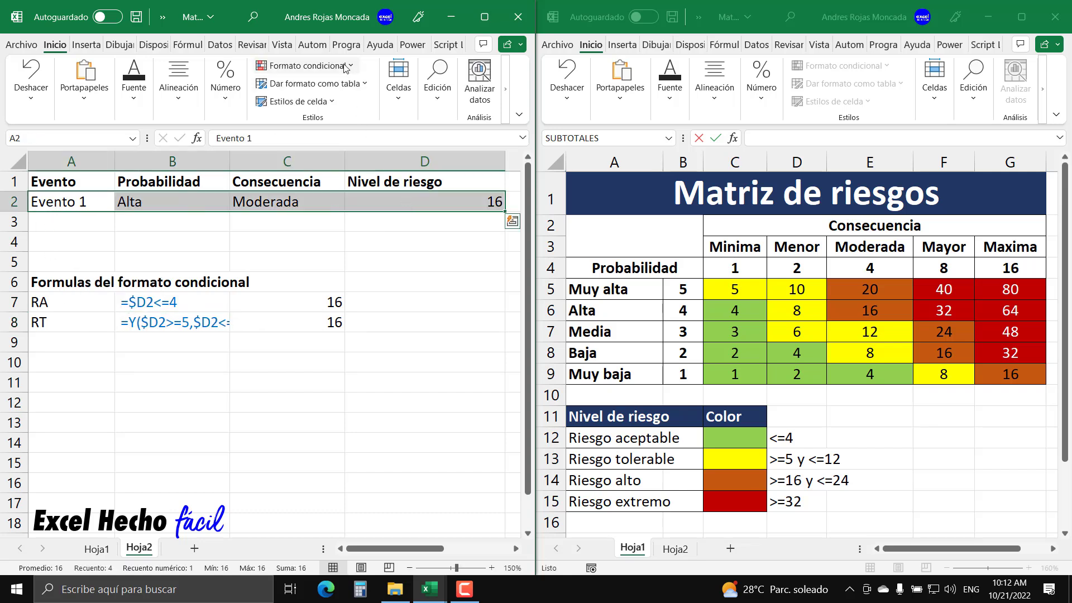
left_click(306, 65)
- Inspect the Riesgo tolerable rule's formula =Y($D2>=5,$D2<=12) and close without changes
left_click(319, 297)
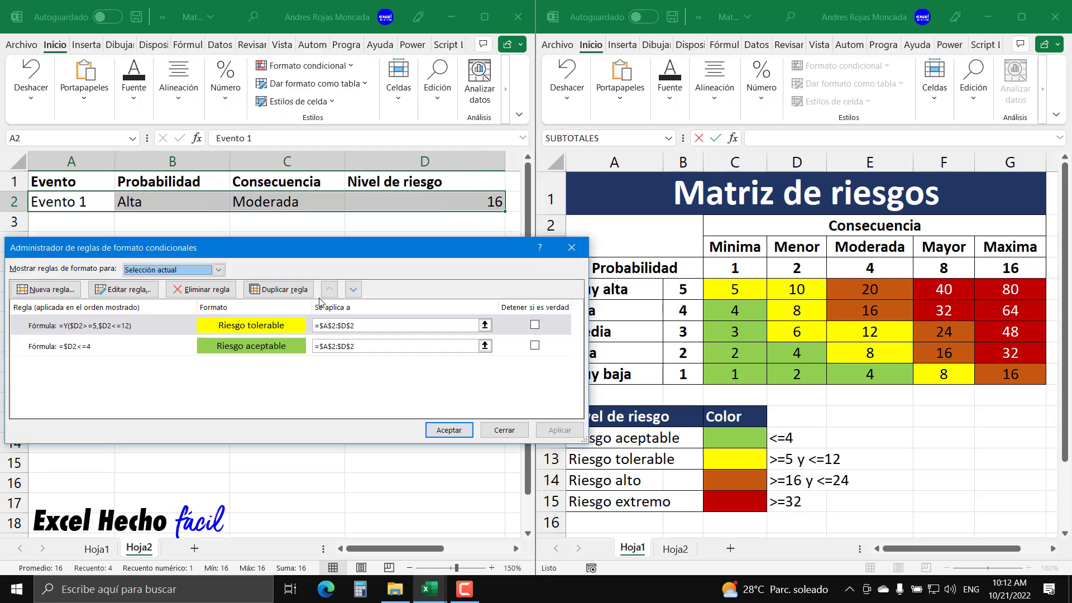
left_click(124, 325)
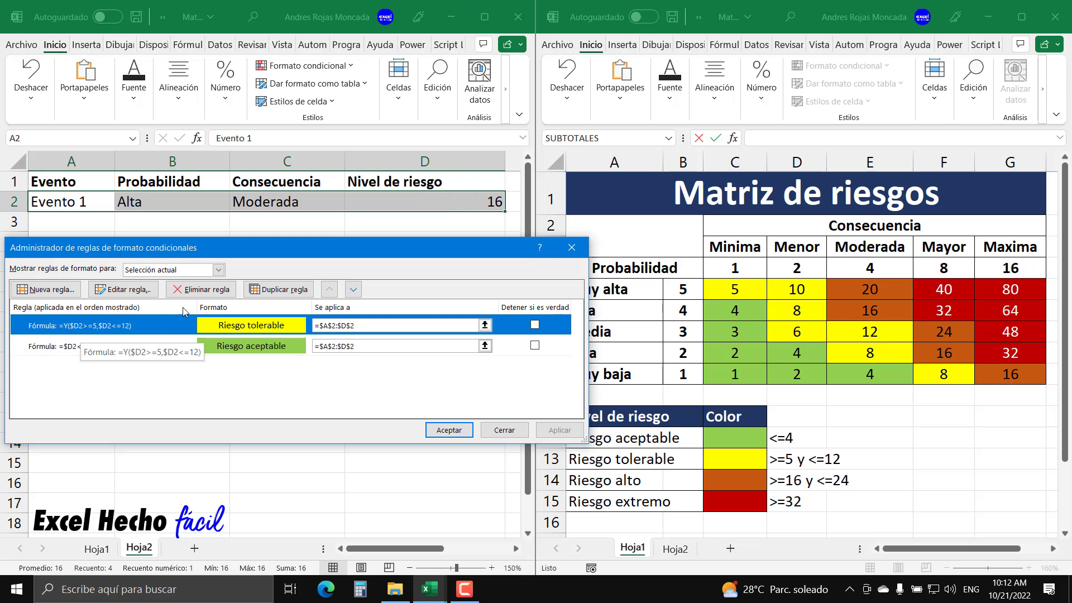
left_click(125, 289)
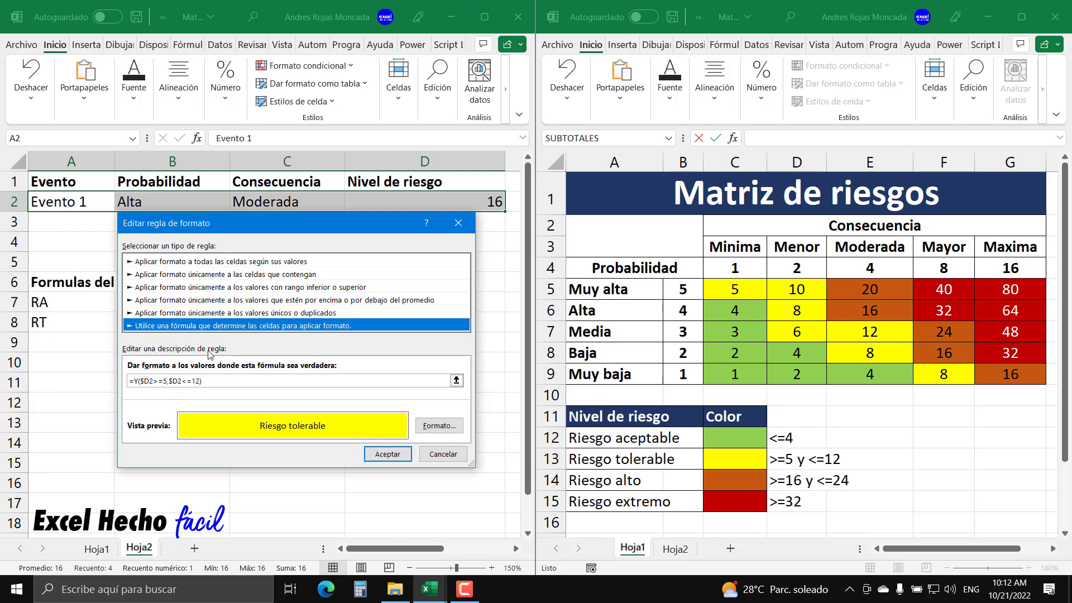
left_click(232, 382)
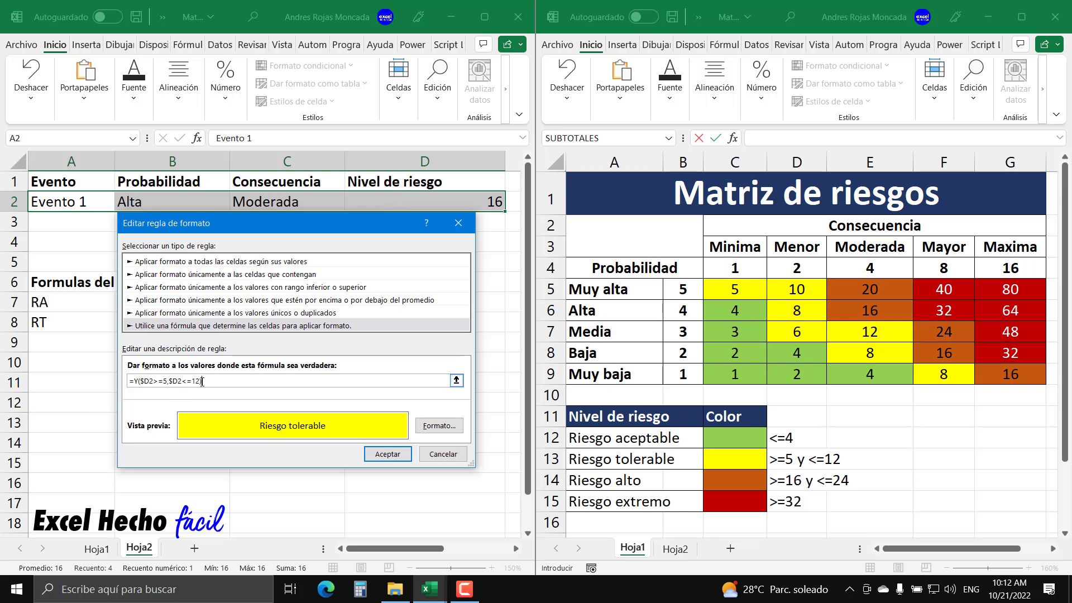
key("Return")
key("Return")
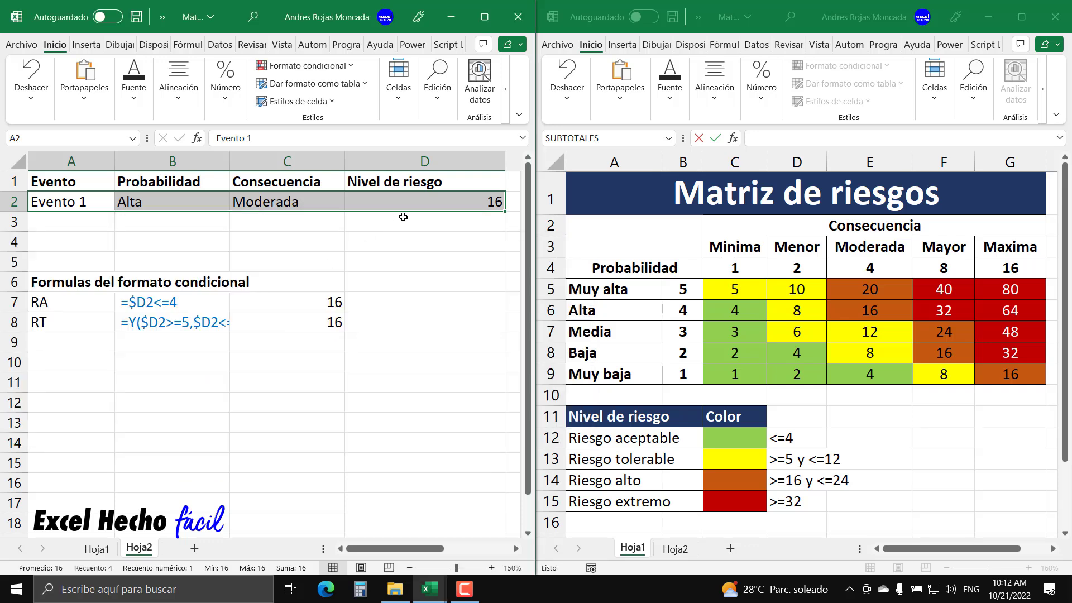
- Change C2's consequence to Menor so risk drops to 8 and the row turns yellow
left_click(438, 202)
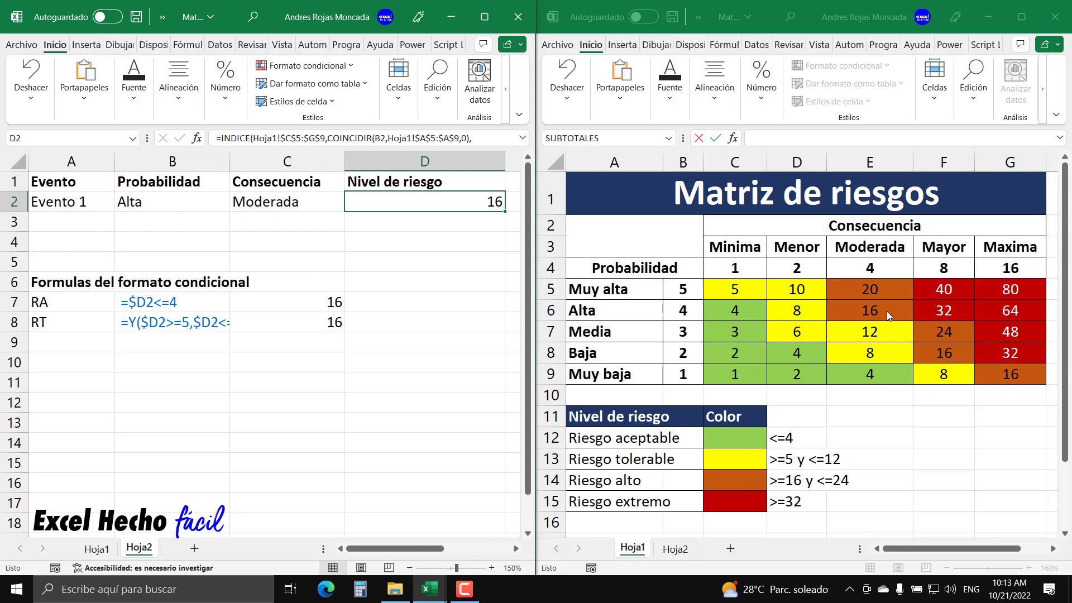
left_click(323, 203)
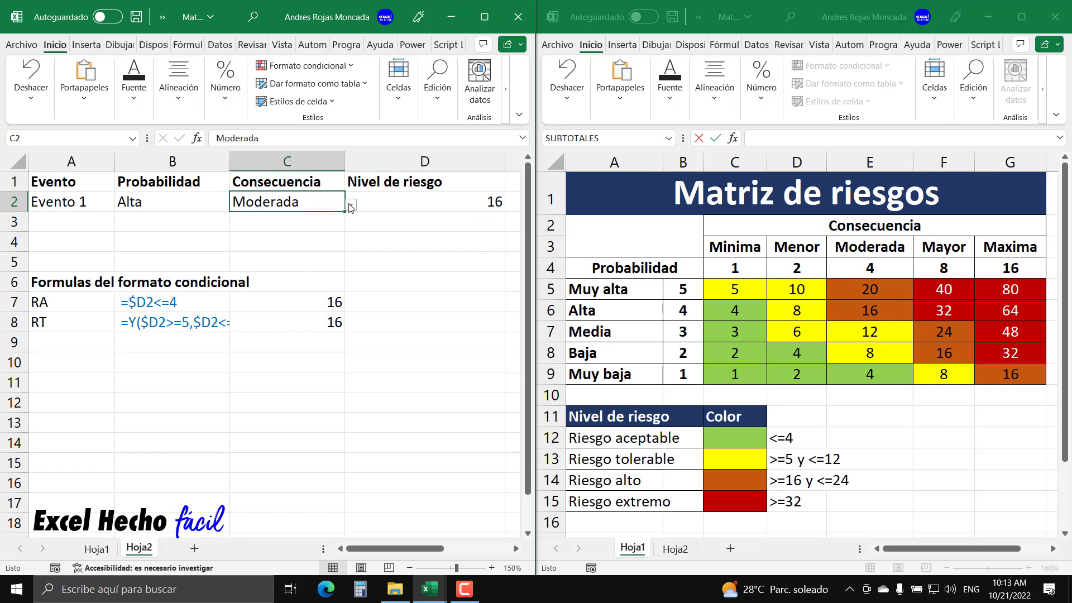
left_click(352, 204)
left_click(287, 230)
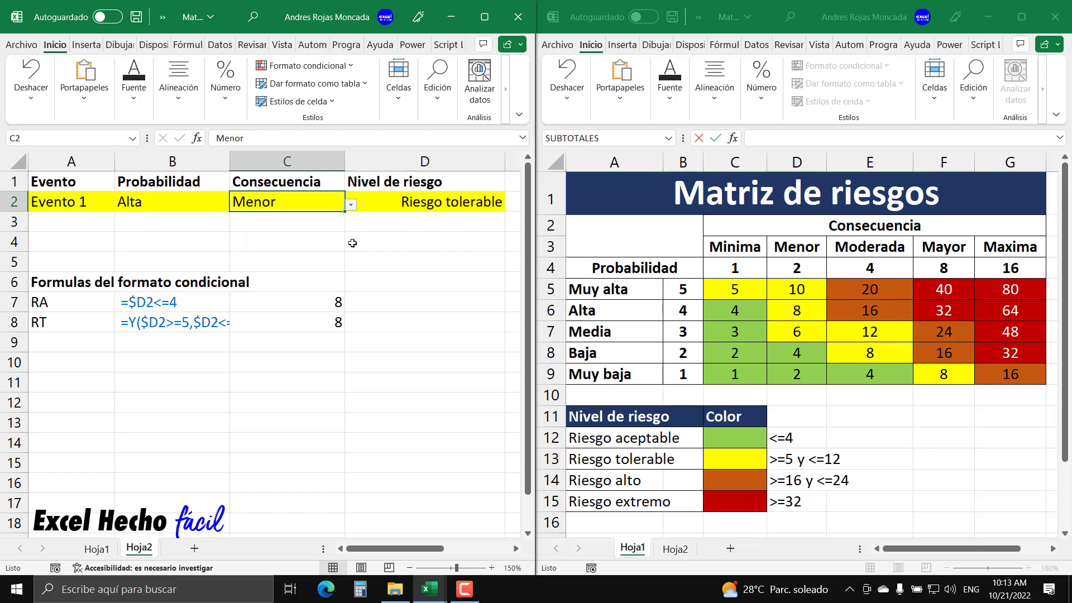
left_click(423, 203)
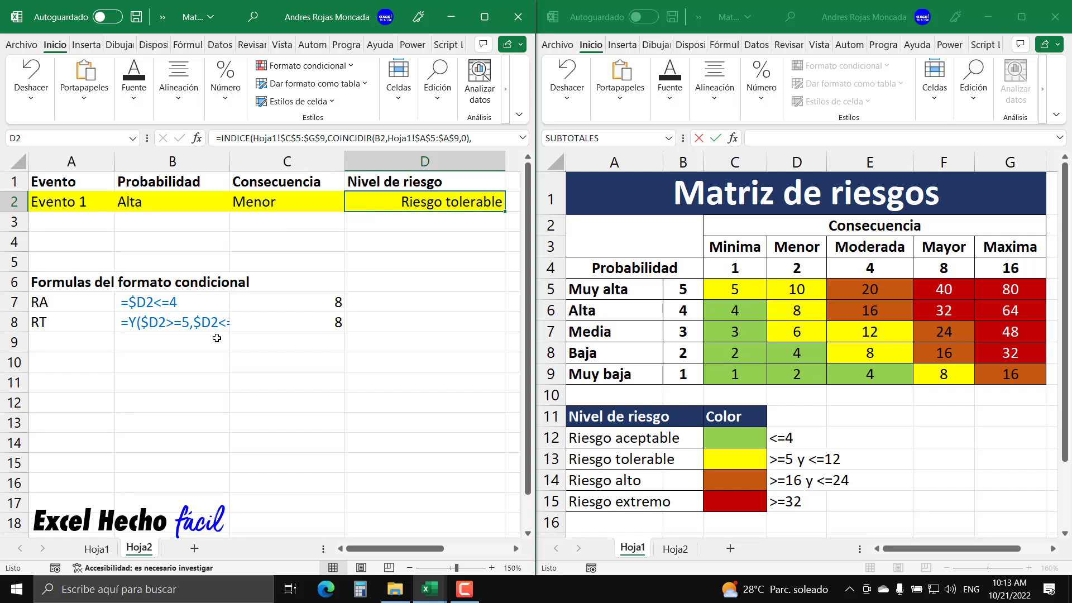
- Clear the test values in C7:C8 and link D7 to D2's risk value
left_click_drag(288, 304, 298, 320)
key("Delete")
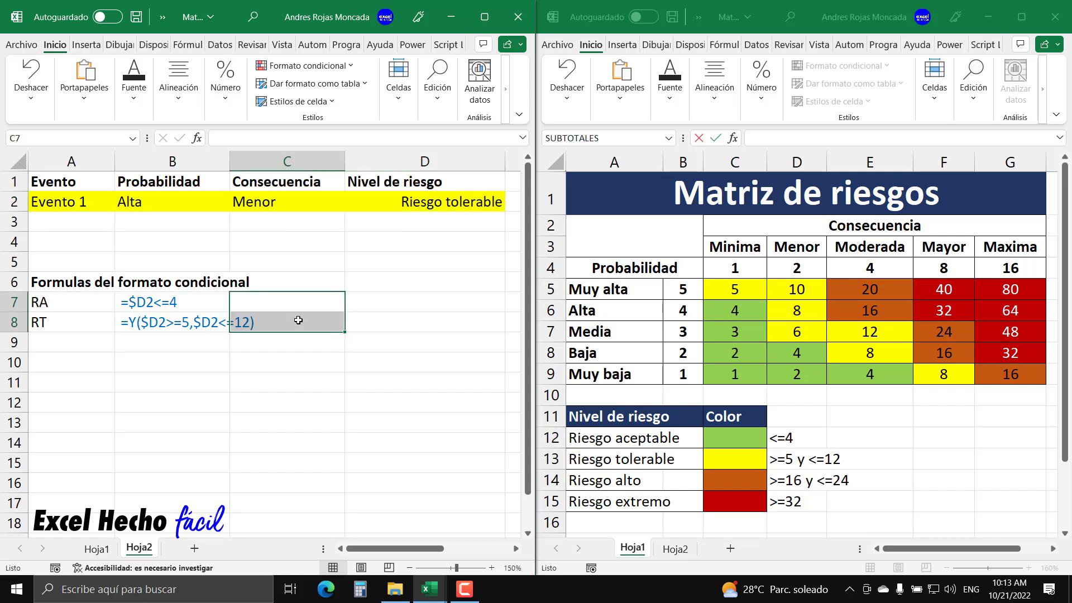
left_click(405, 299)
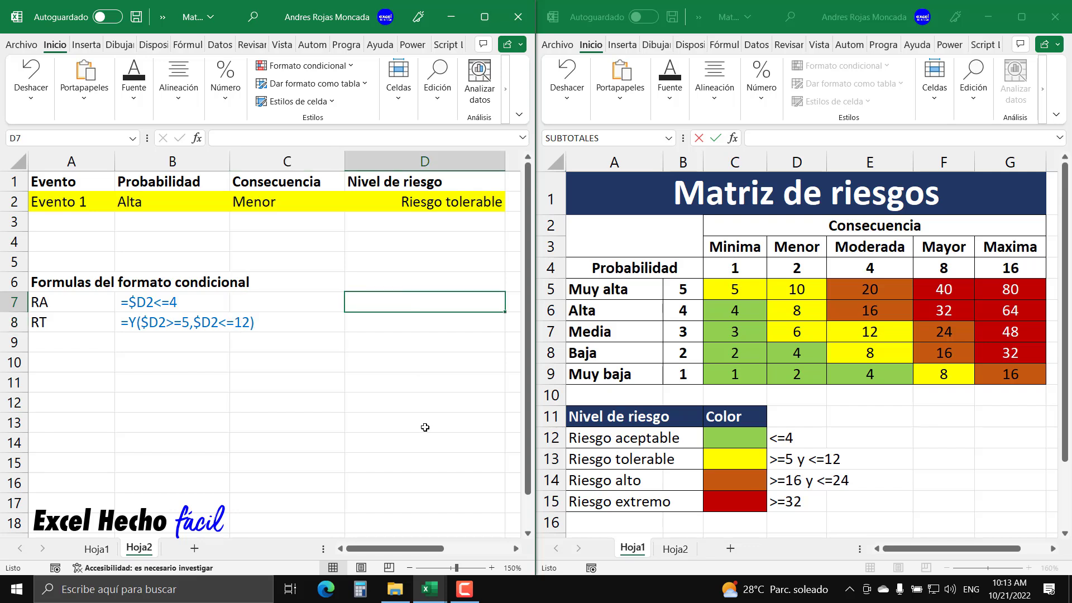
type("=")
left_click(441, 202)
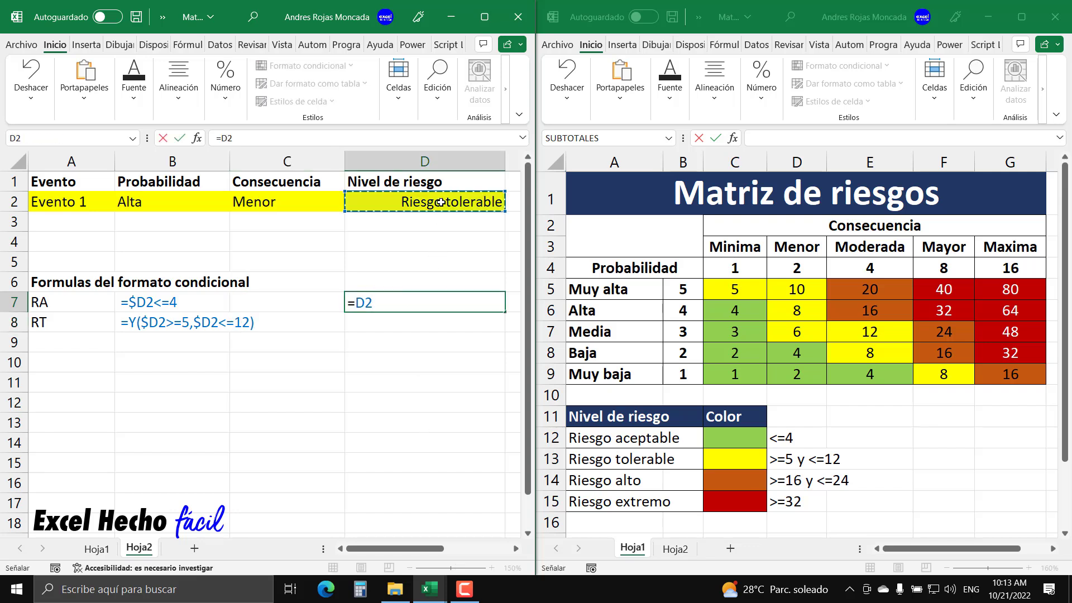
key("F4")
key("F4")
key("F4")
key("Return")
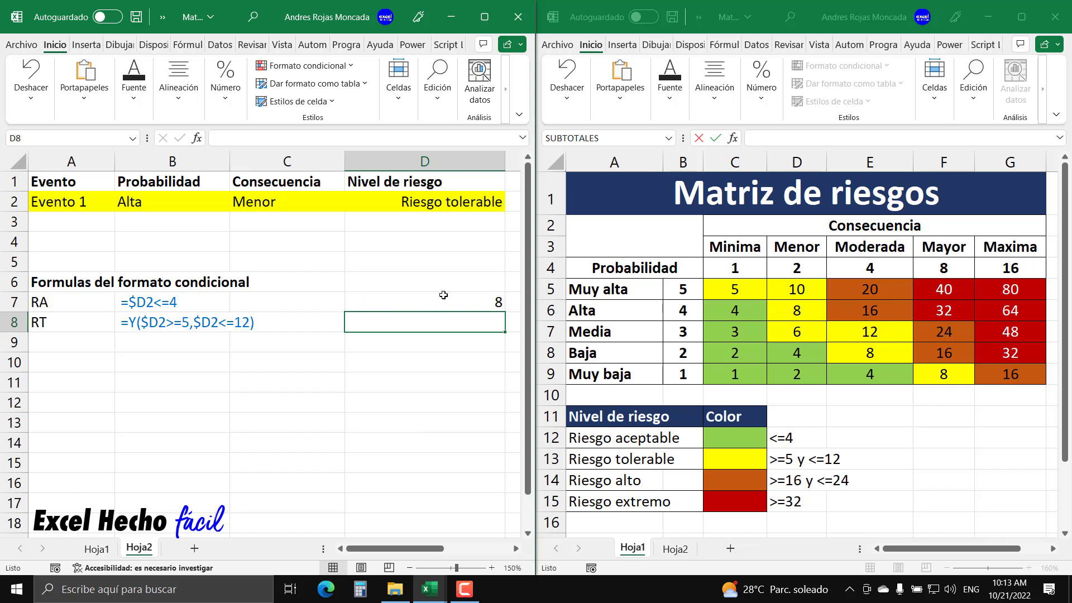
- Merge and centre D7:D10, centre it vertically, and set font size 24
left_click_drag(441, 302, 446, 371)
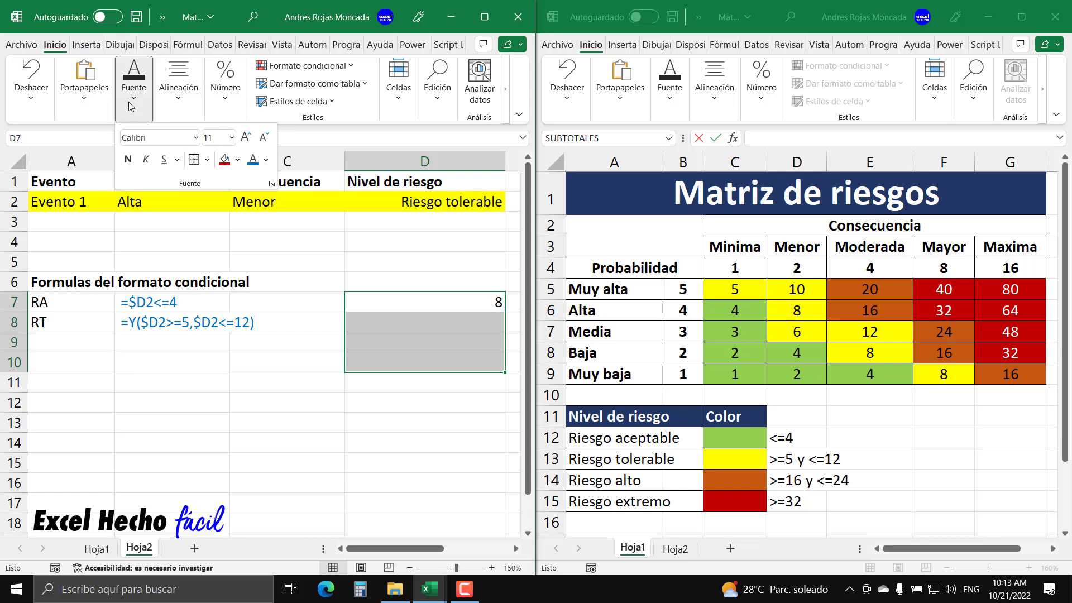
left_click(175, 107)
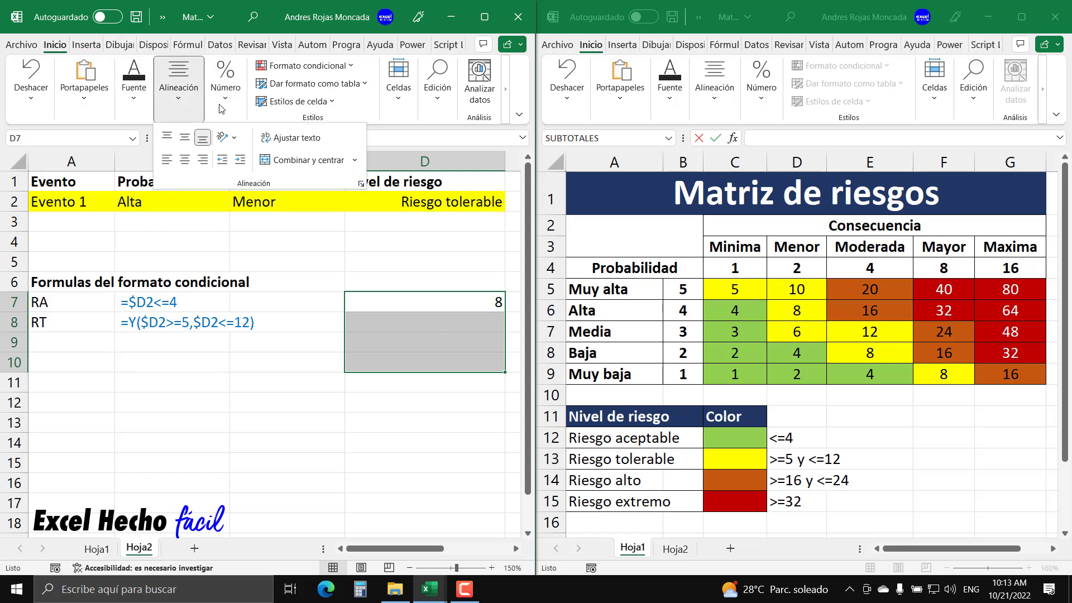
left_click(302, 160)
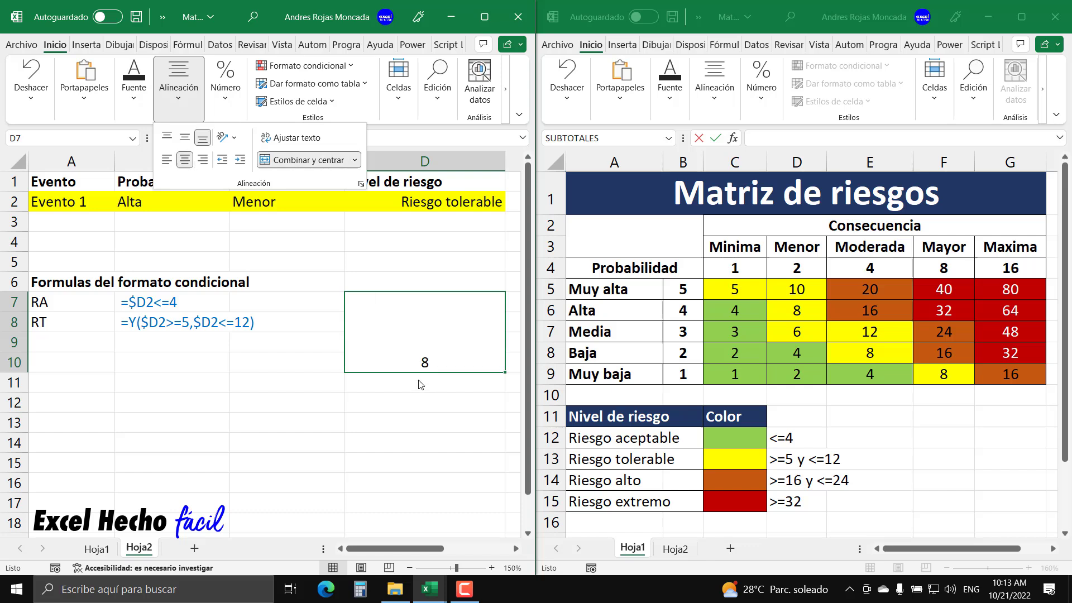
left_click(173, 111)
left_click(173, 110)
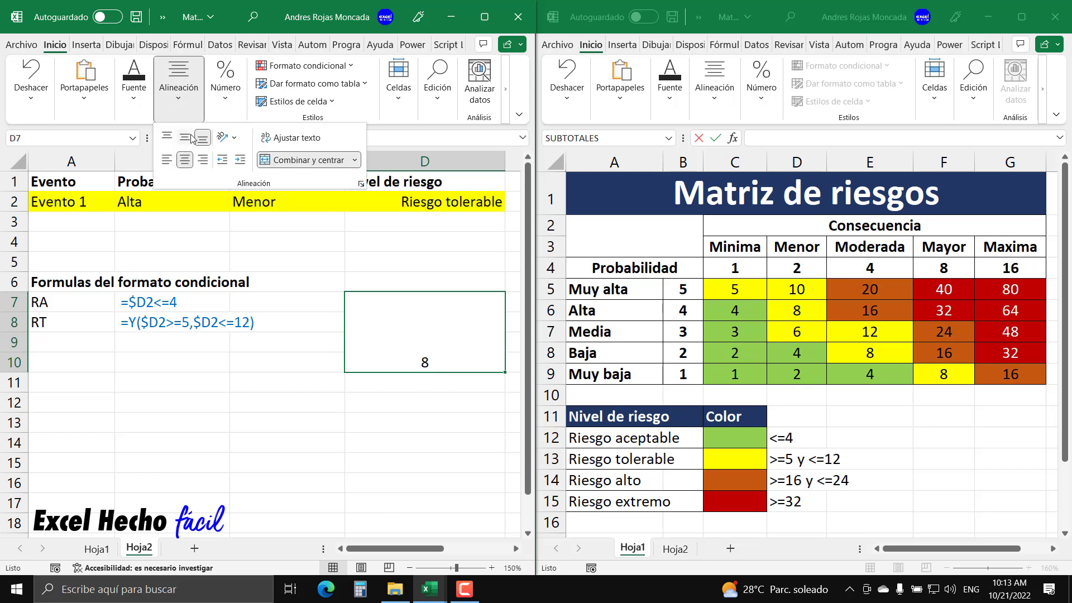
left_click(185, 138)
left_click(134, 84)
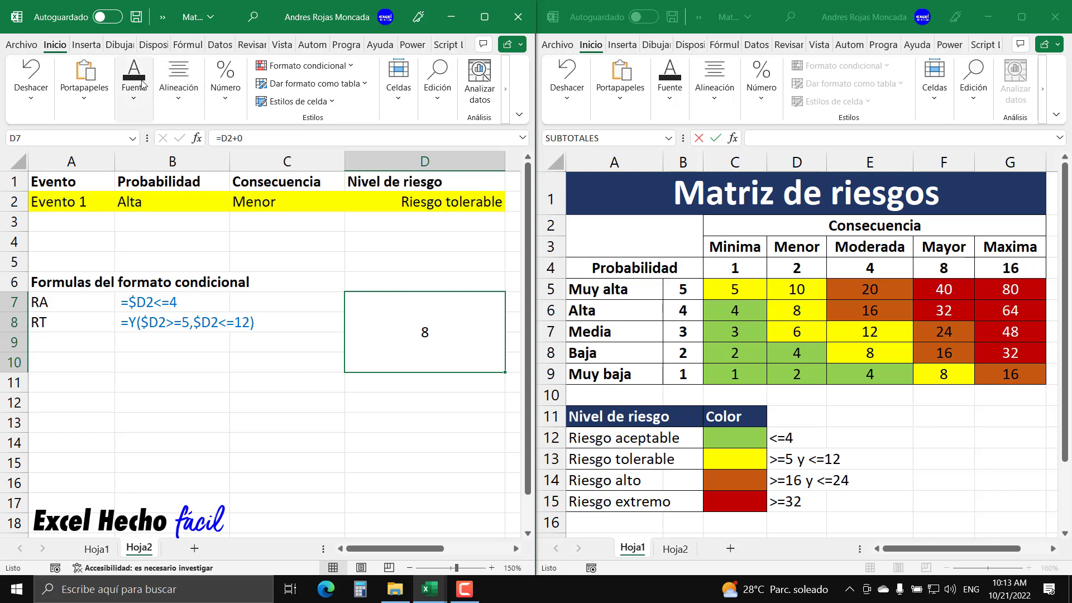
type("24")
key("Return")
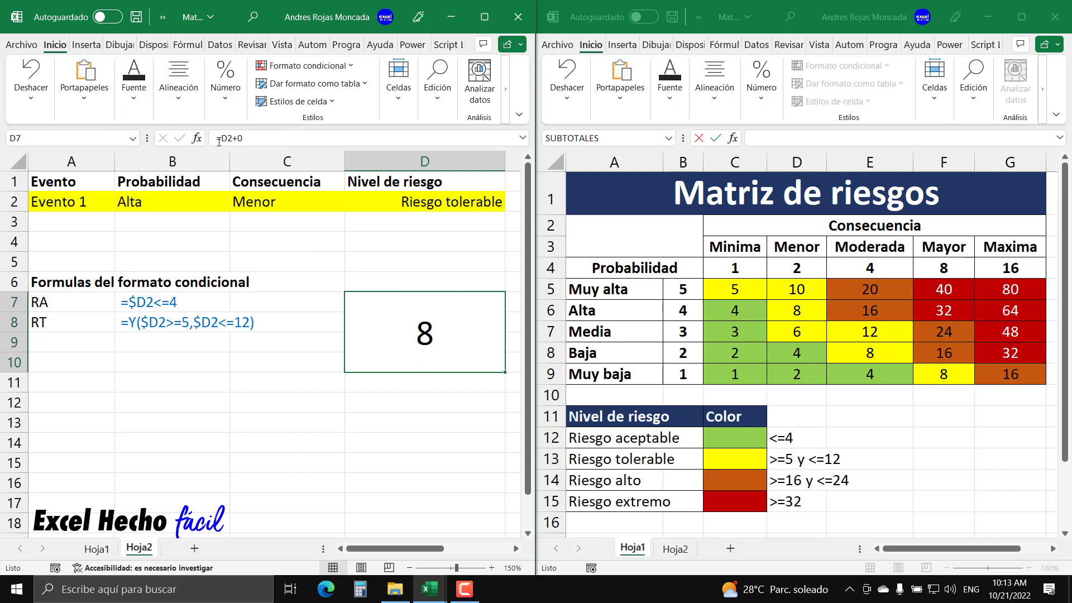
left_click(413, 399)
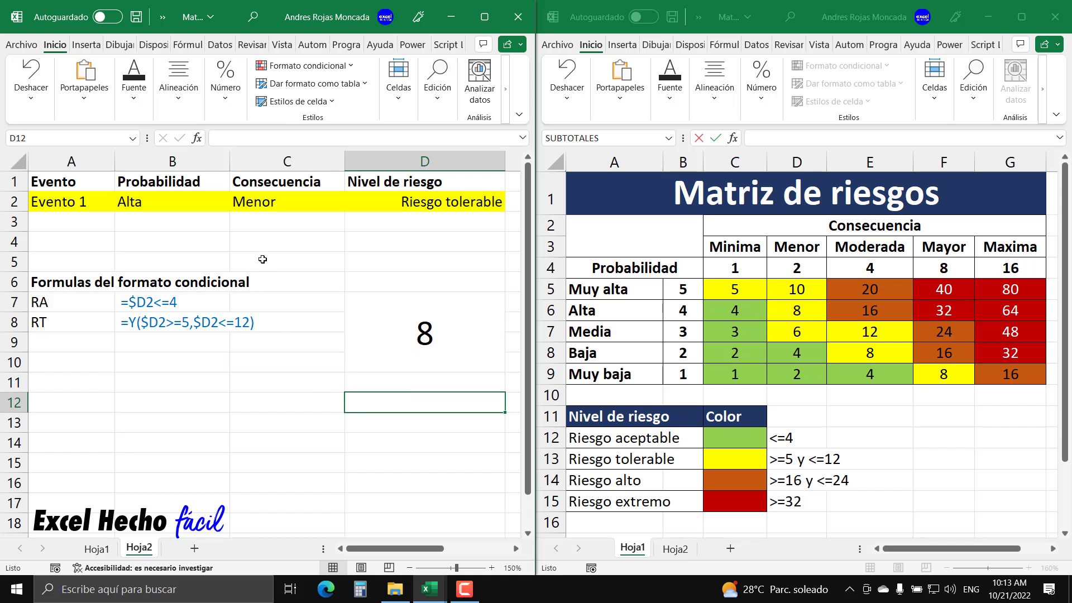
- Try Muy baja as Evento 1's probability, then set it back to Alta
left_click(188, 204)
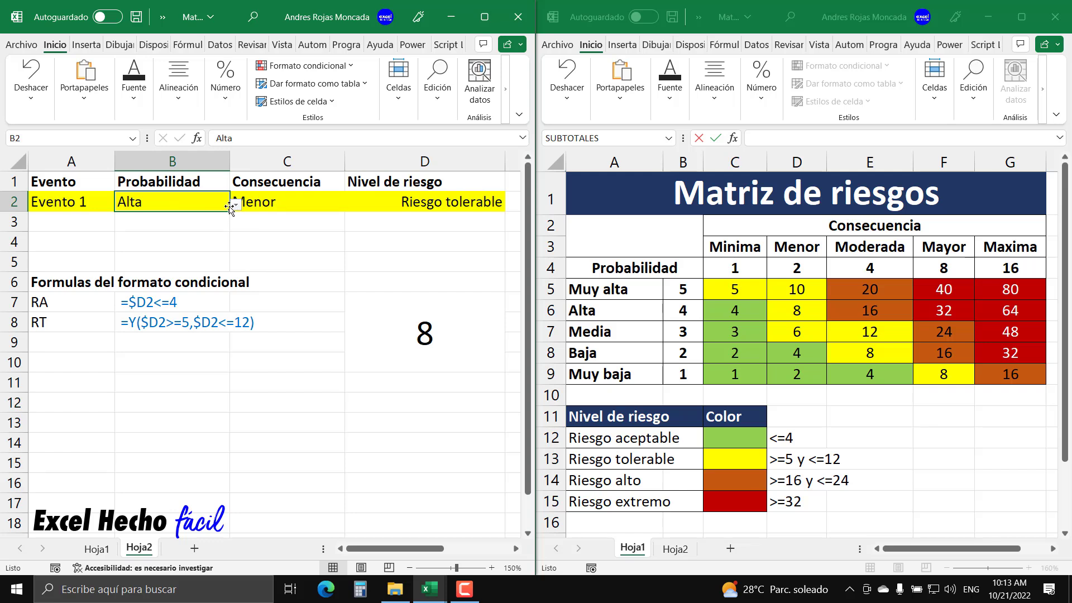
left_click(237, 205)
left_click(134, 266)
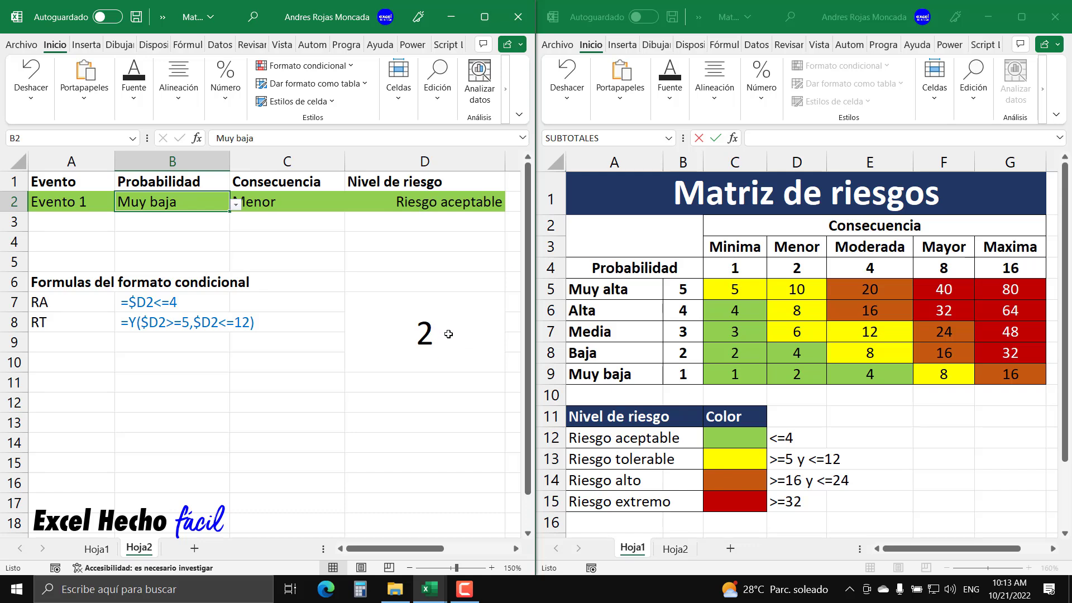
left_click(236, 204)
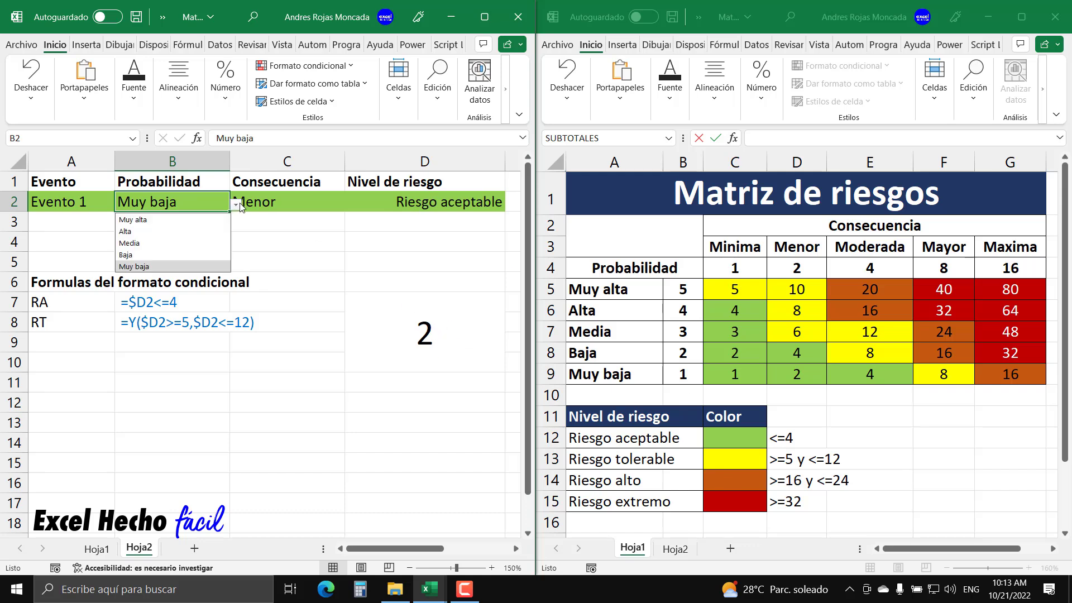
left_click(156, 232)
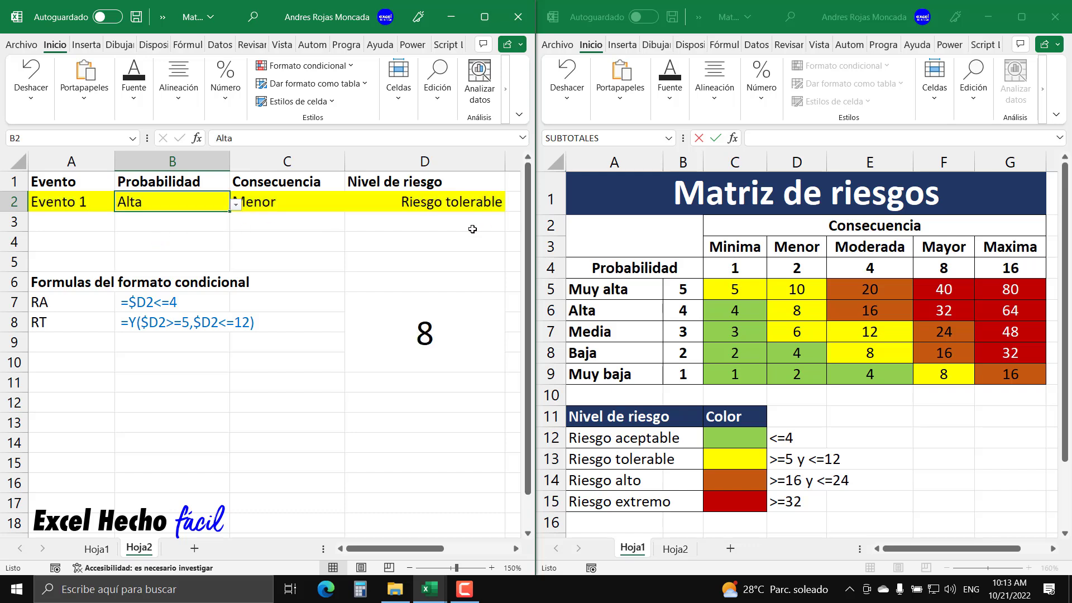
- Set Evento 1's consequence to Moderada, raising the risk value to 16
left_click(305, 203)
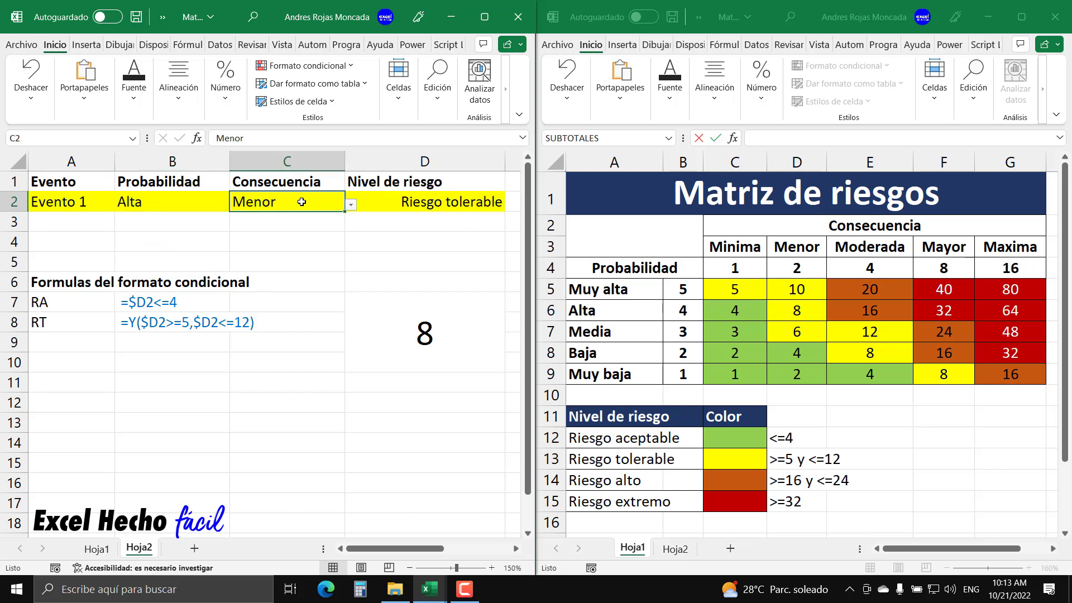
left_click(350, 206)
left_click(271, 241)
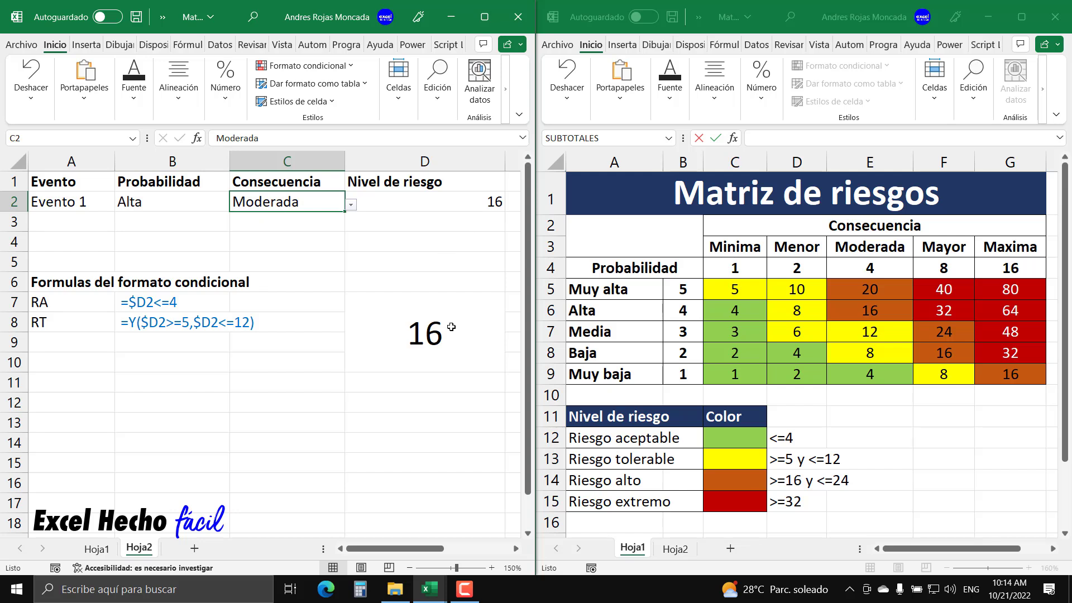
left_click(72, 348)
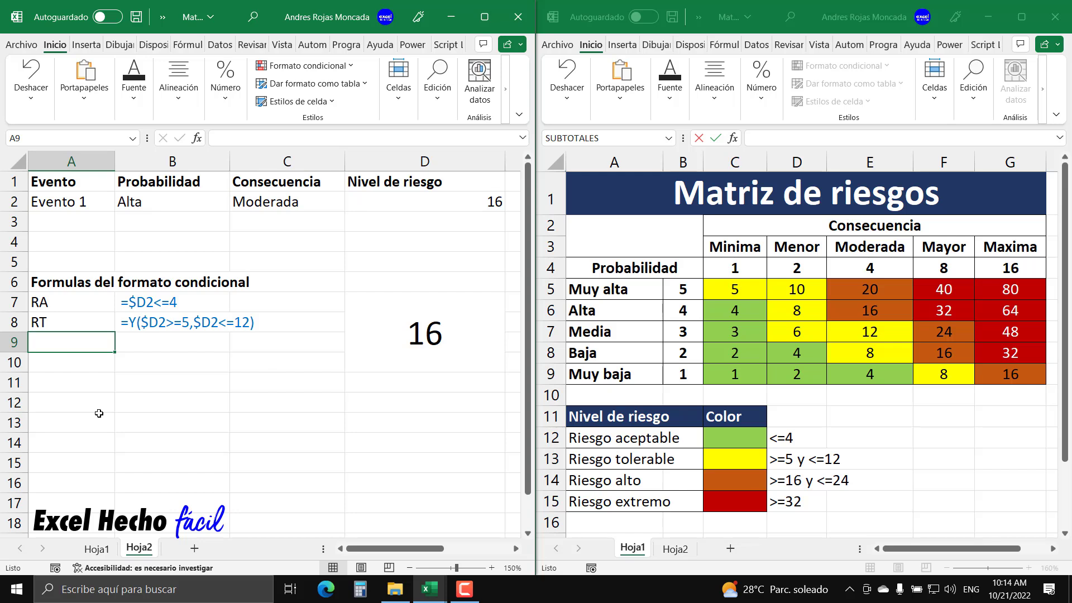
- Type the label RA in A9
type("RA")
key("Return")
key("Up")
key("Right")
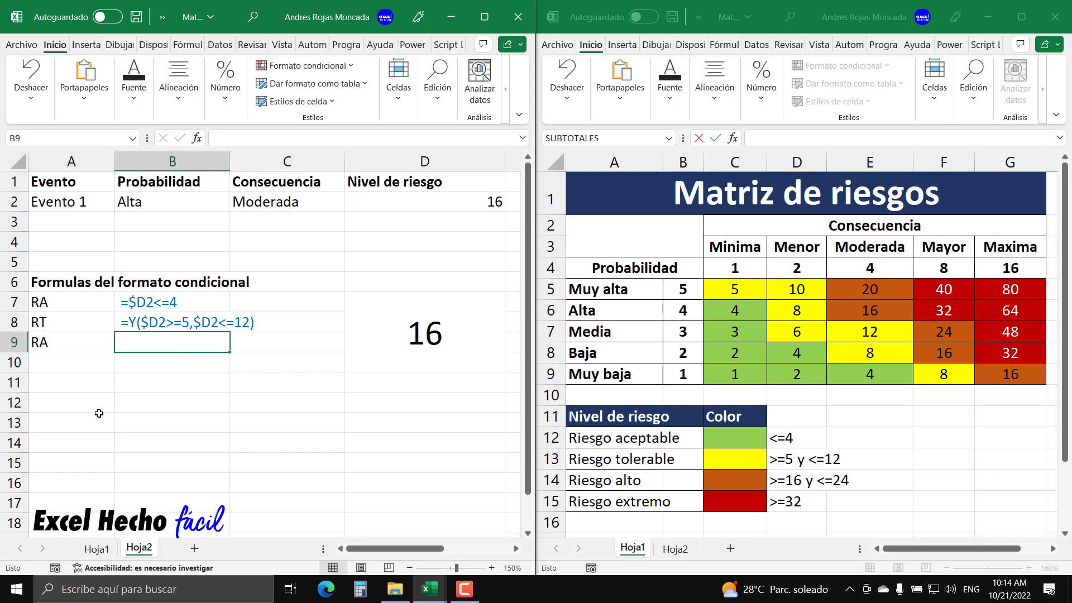
- Enter the high-risk formula =Y($D2>=16,$D2<=24) in B9
type("=y")
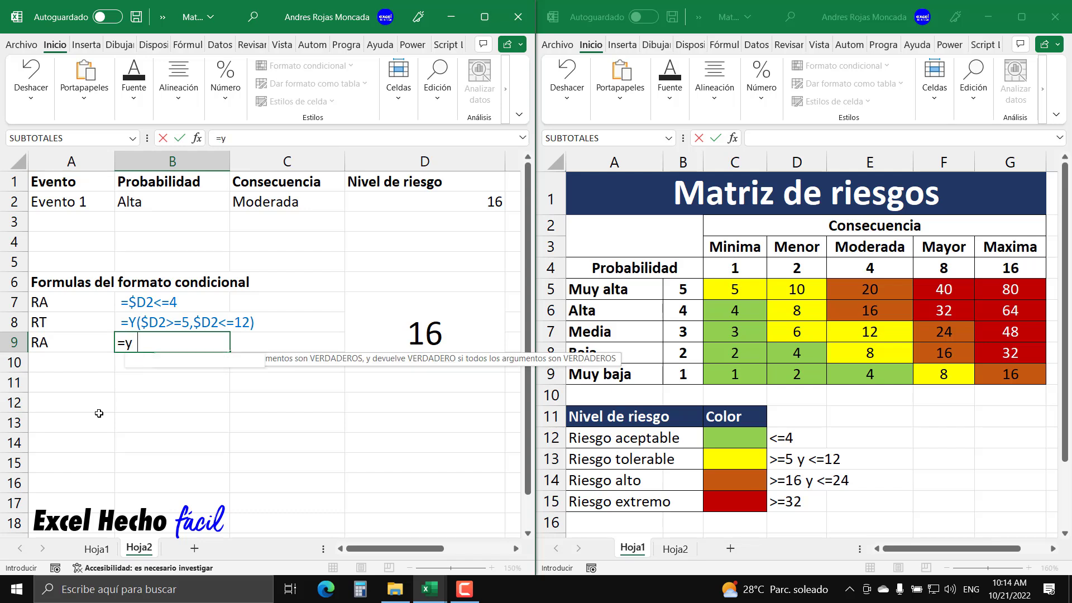
key("Tab")
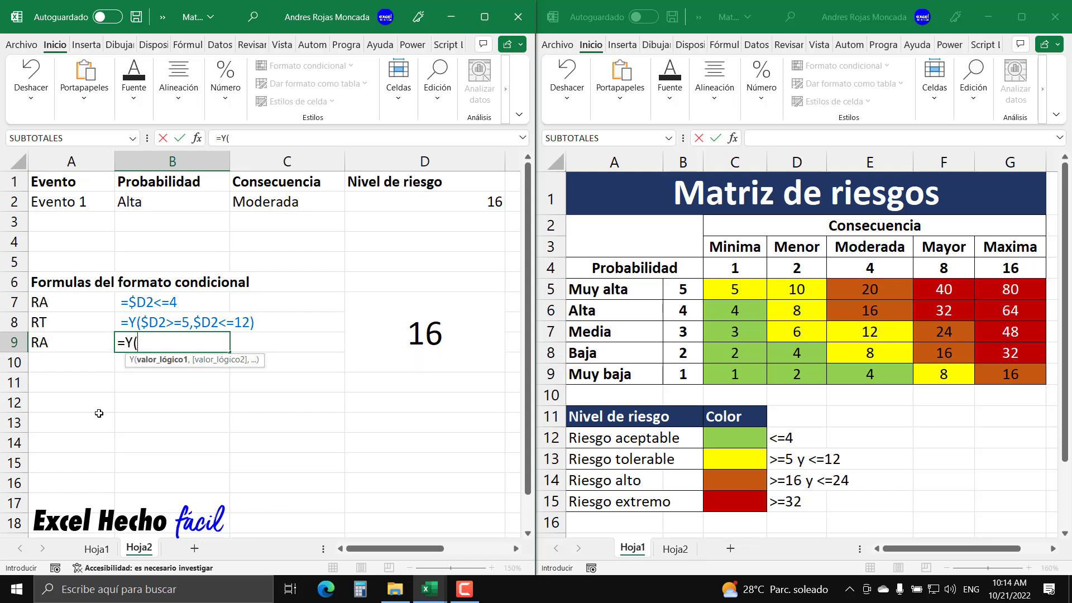
left_click(386, 206)
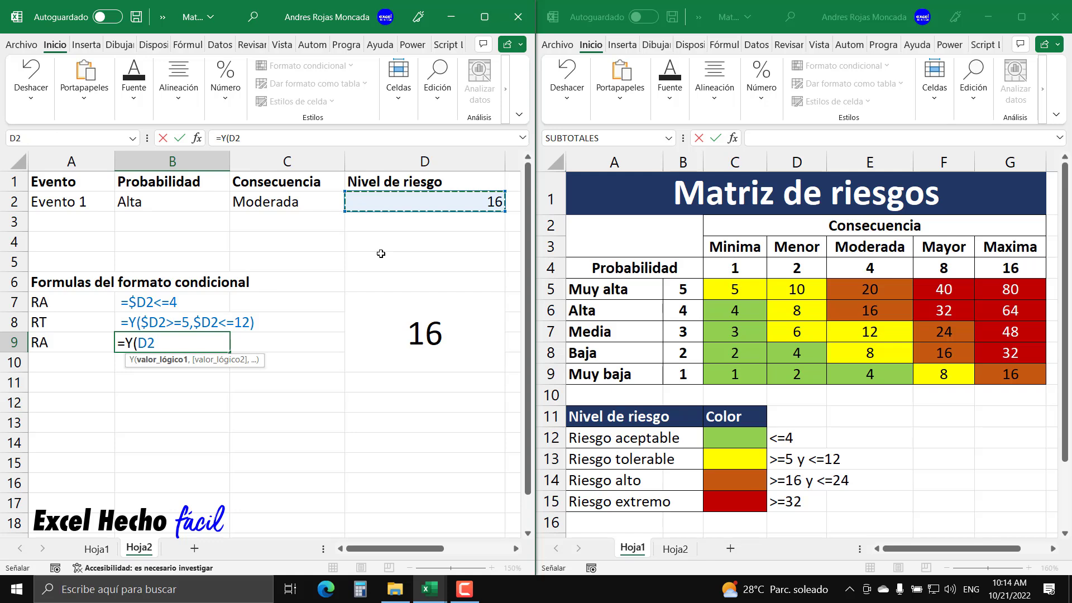
left_click(138, 343)
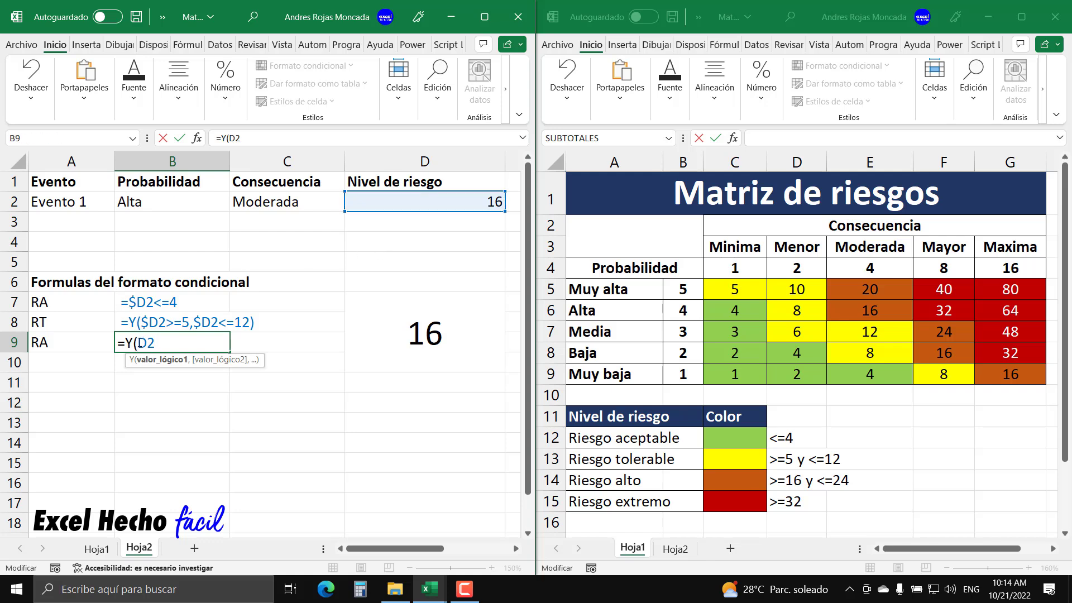
type("$D2>=")
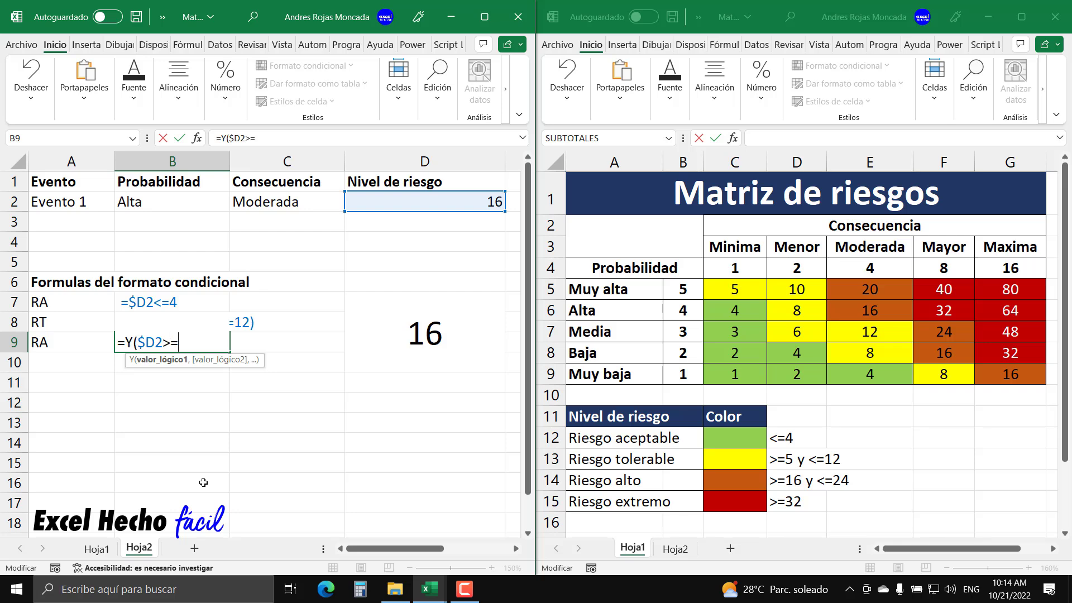
type("16,")
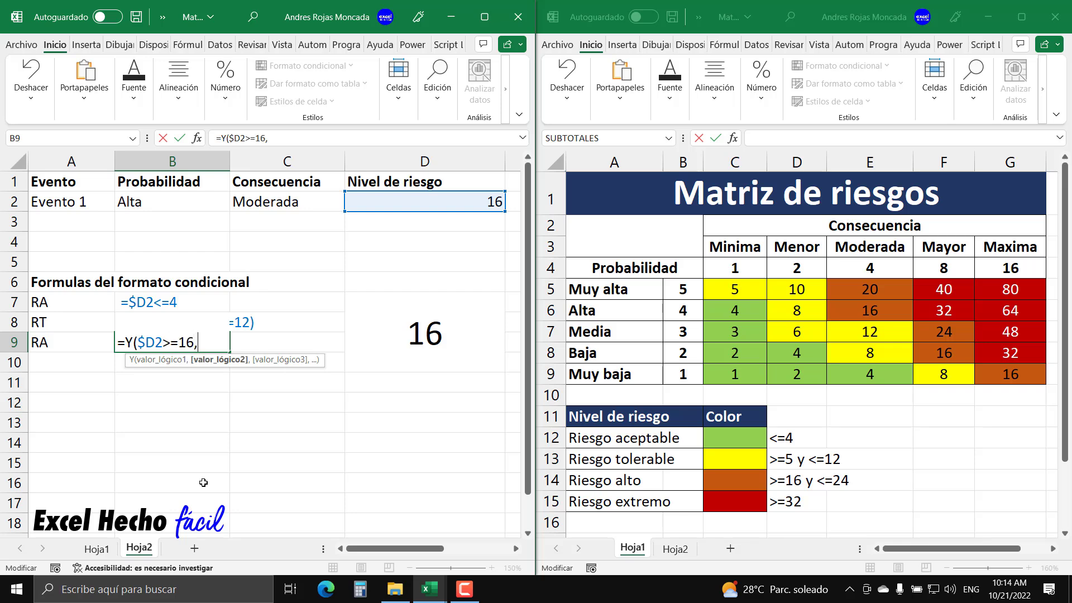
left_click(386, 202)
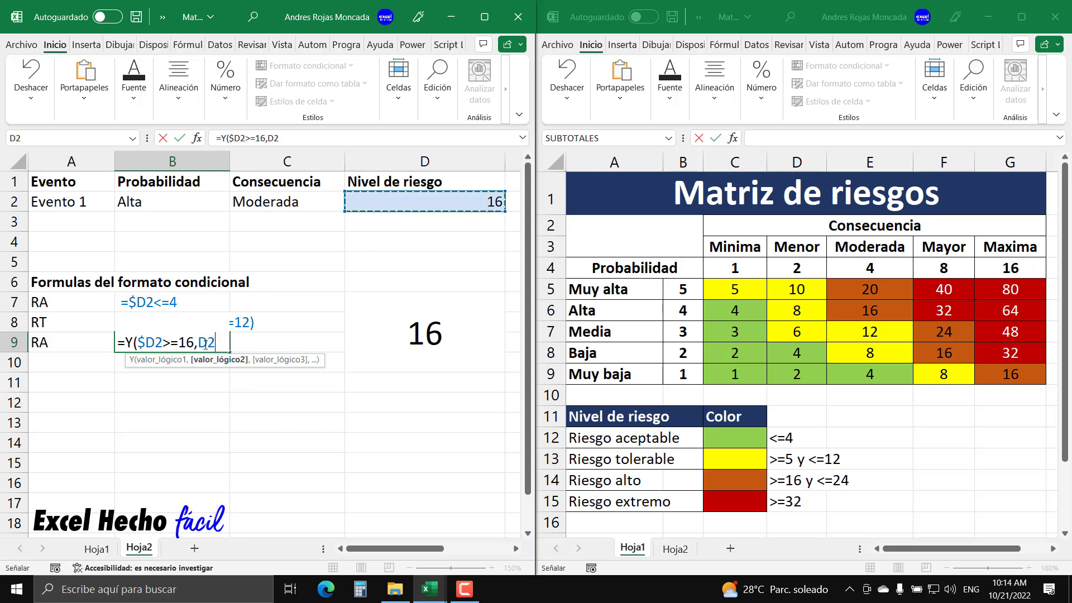
left_click(201, 343)
type("$")
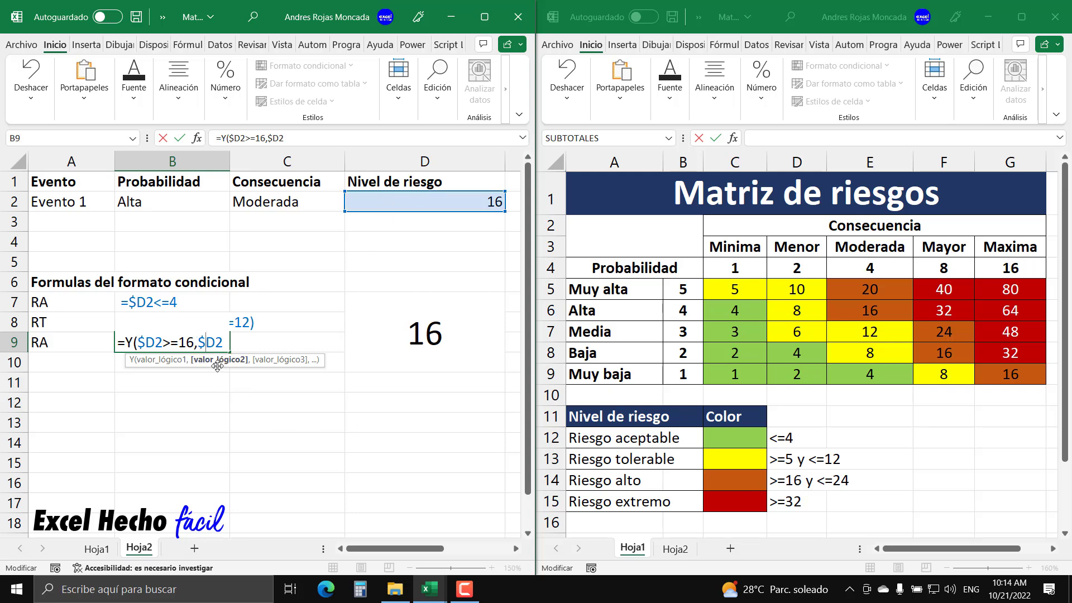
key("End")
type("<=")
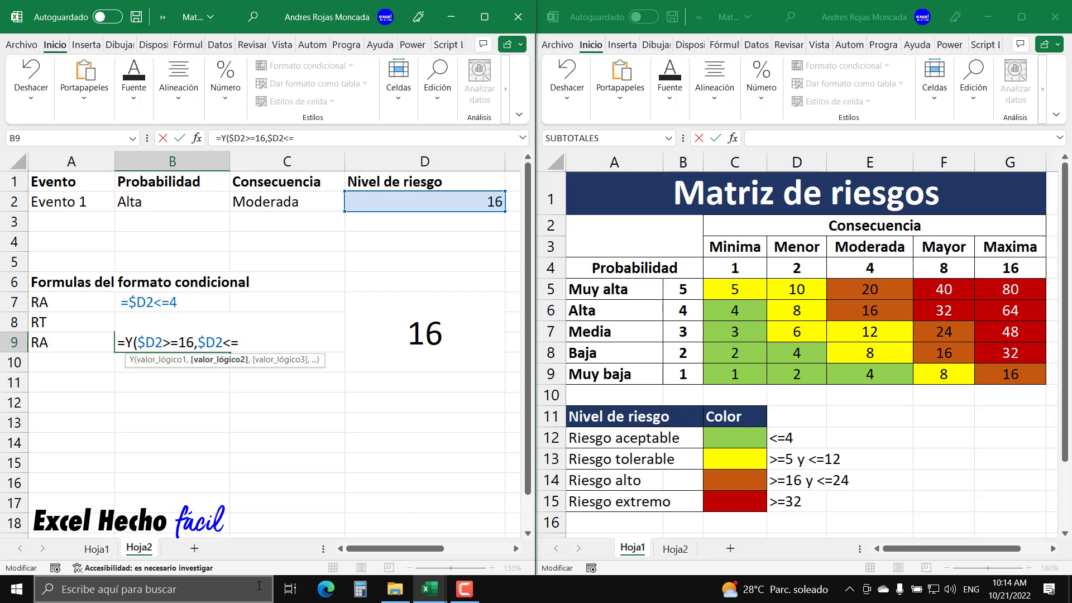
type("24")
type(")")
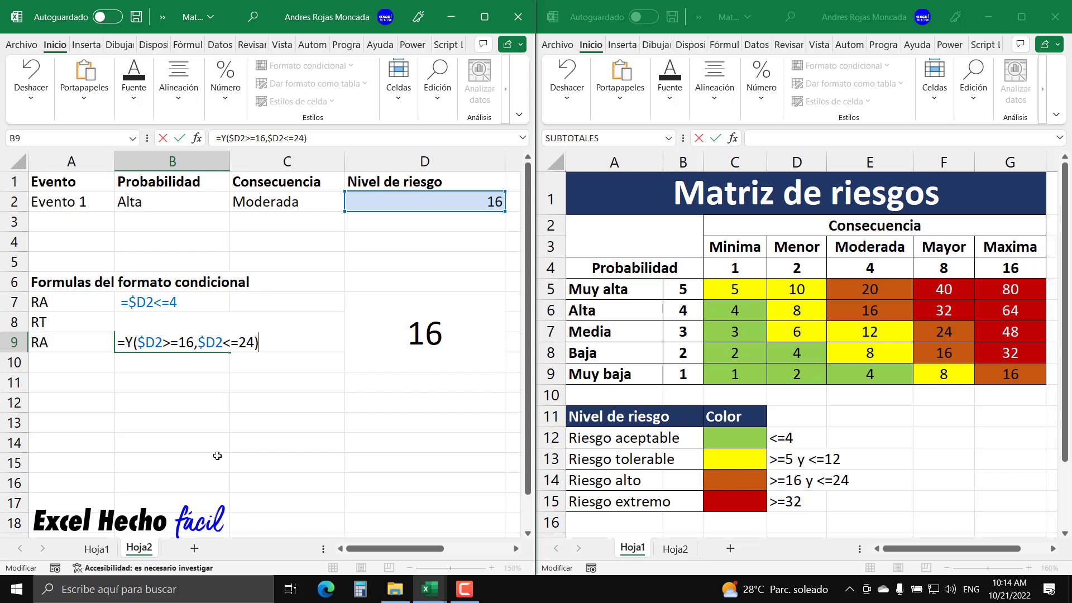
left_click_drag(266, 344, 113, 344)
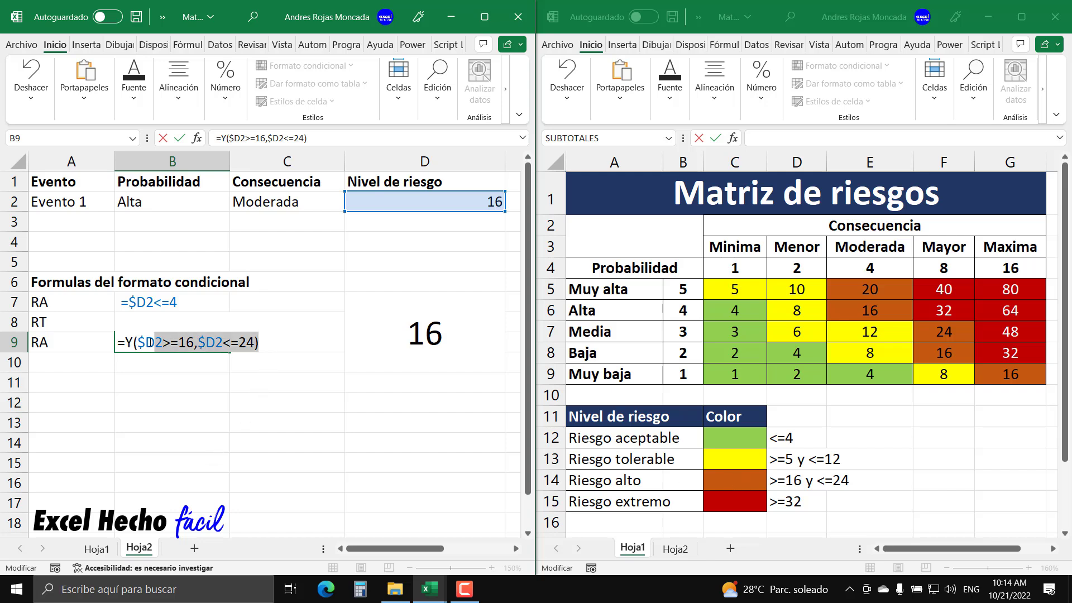
left_click(118, 343)
key("Return")
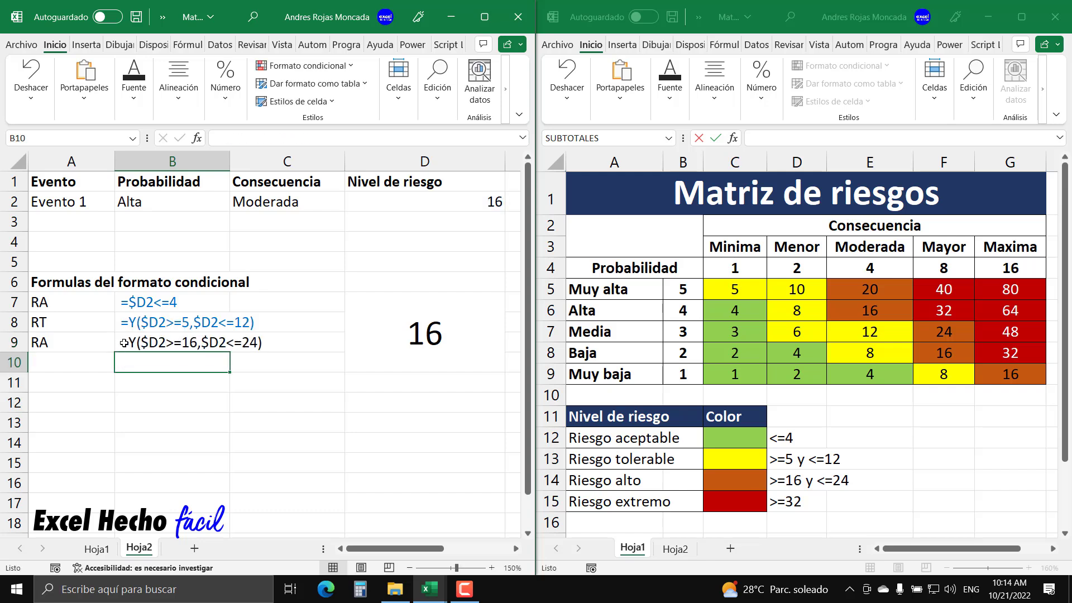
left_click(128, 342)
left_click(134, 84)
- Colour B9's formula blue and start a formula rule on A2:D2 with =Y($D2>=16,$D2<=24)
left_click(253, 160)
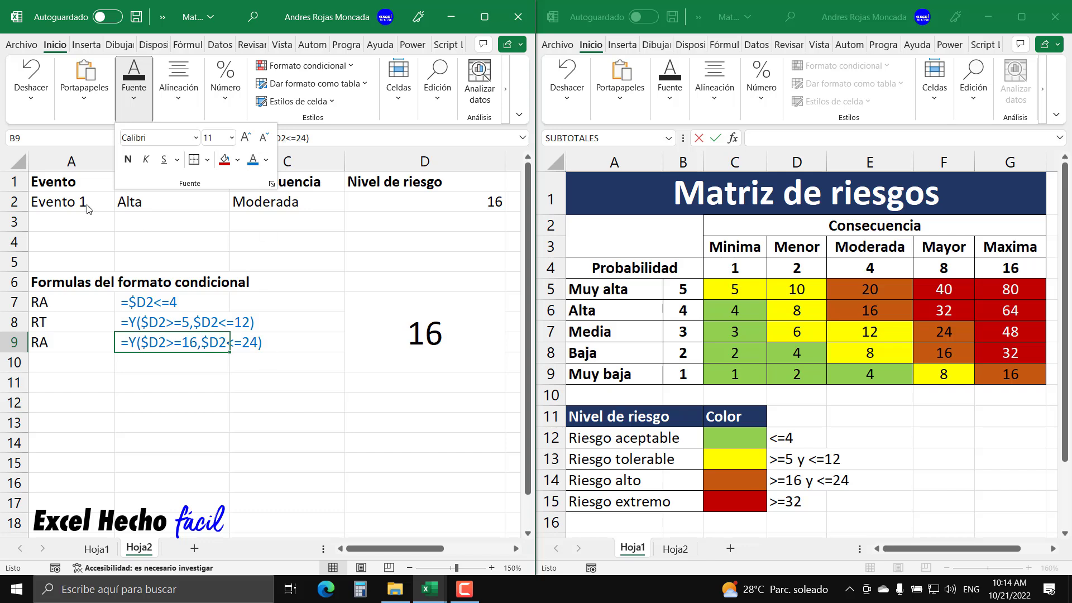
left_click_drag(69, 203, 411, 206)
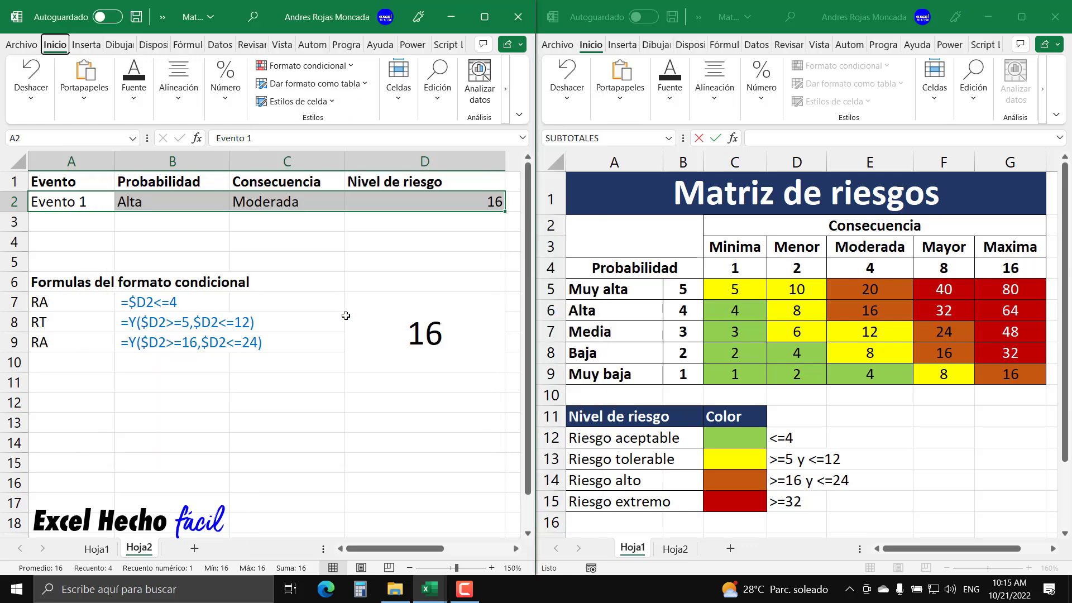
key("alt+o")
key("l")
key("n")
left_click(346, 314)
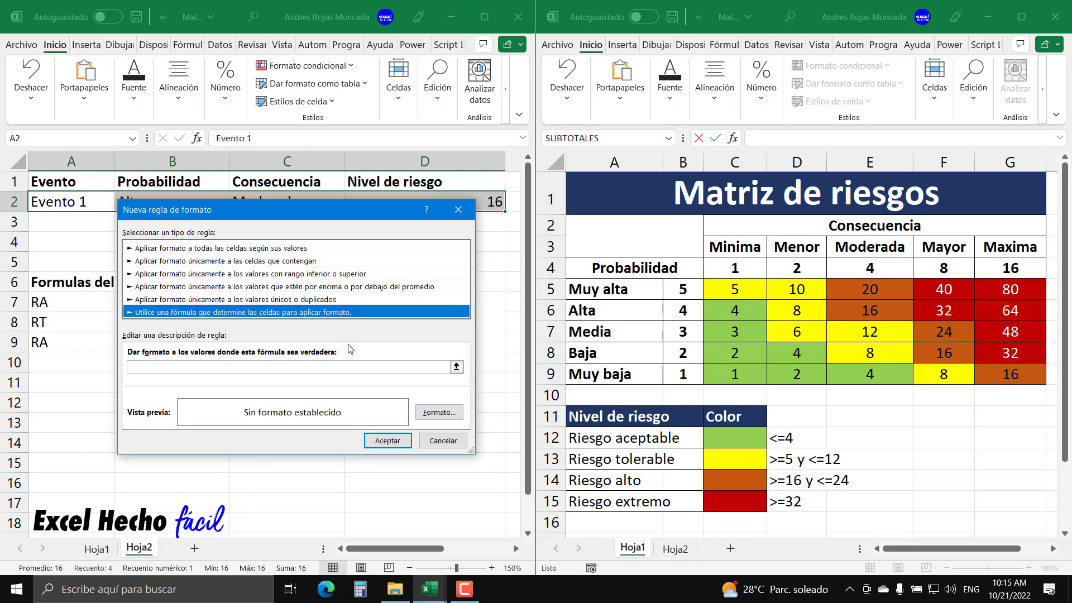
left_click(346, 364)
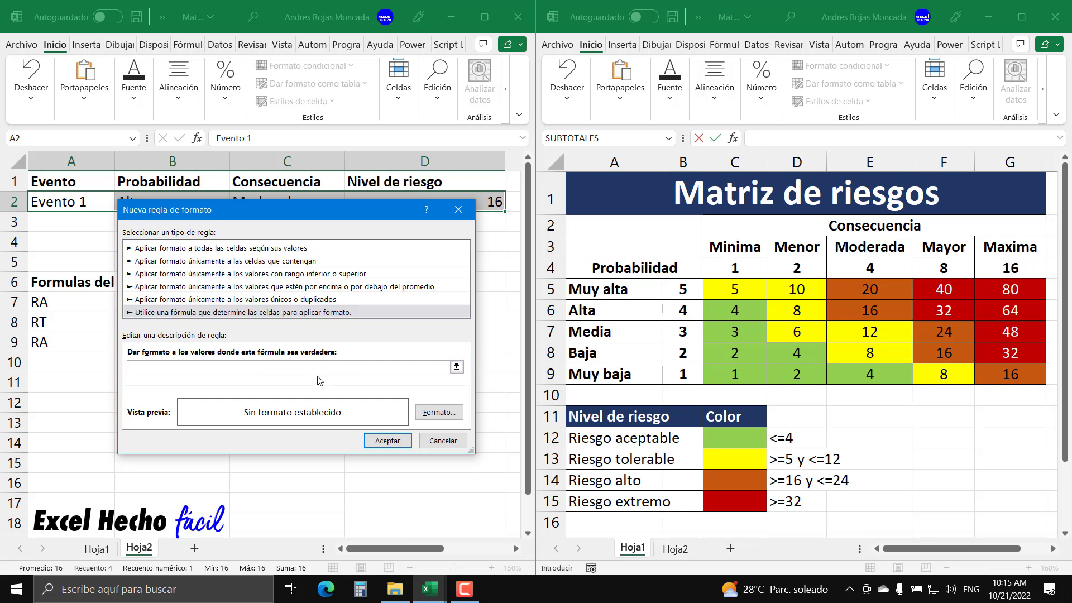
type("=Y($D2>=16,$D2<=24)")
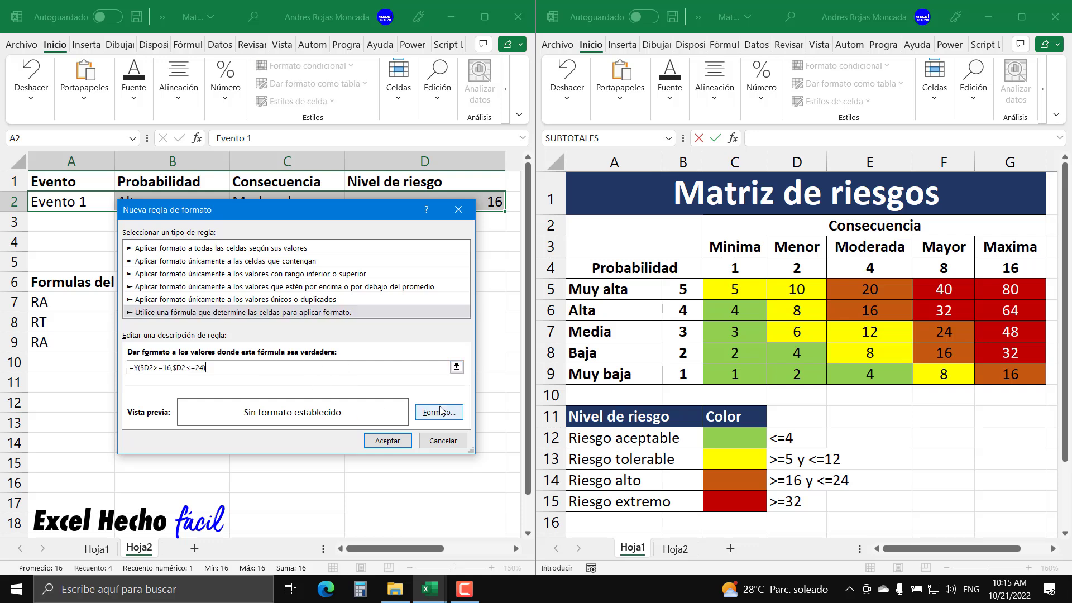
- Give the rule an orange fill and a custom "Riesgo alto" number format
left_click(447, 413)
left_click(263, 161)
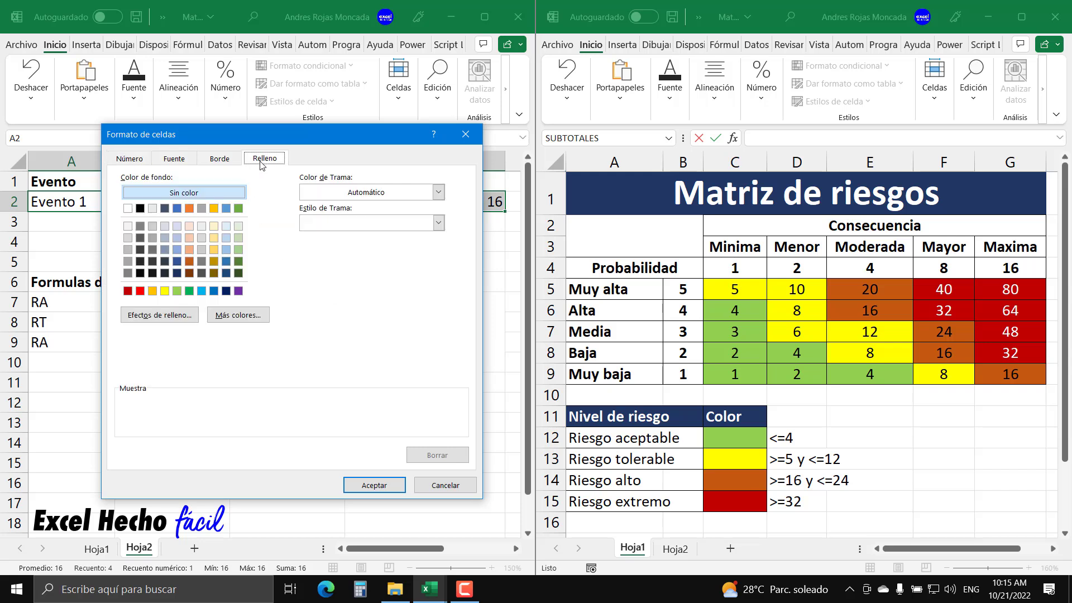
left_click(191, 272)
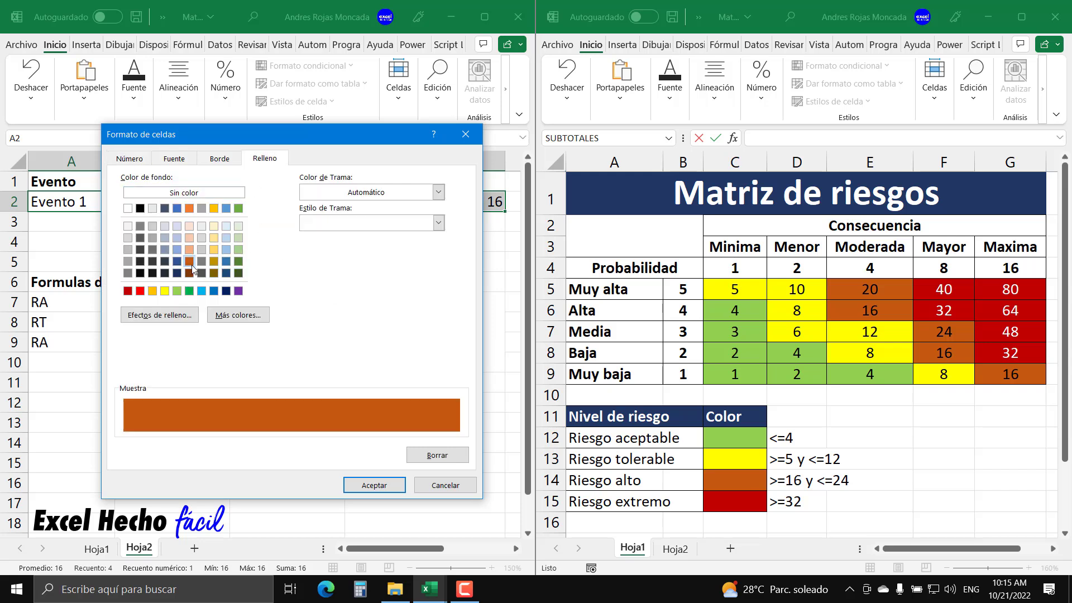
left_click(147, 159)
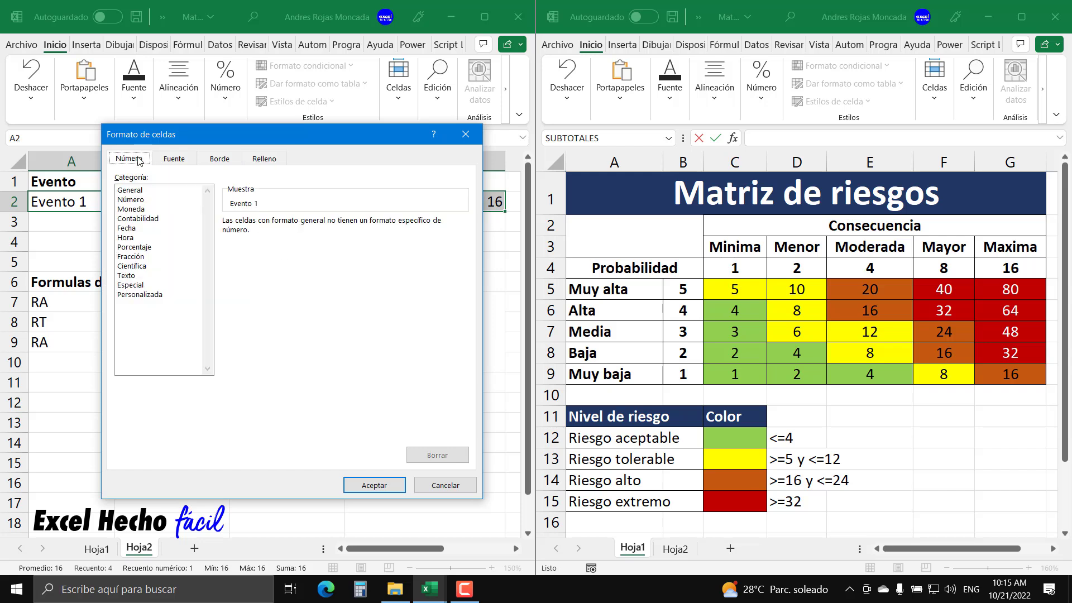
left_click(157, 296)
left_click_drag(260, 231, 210, 238)
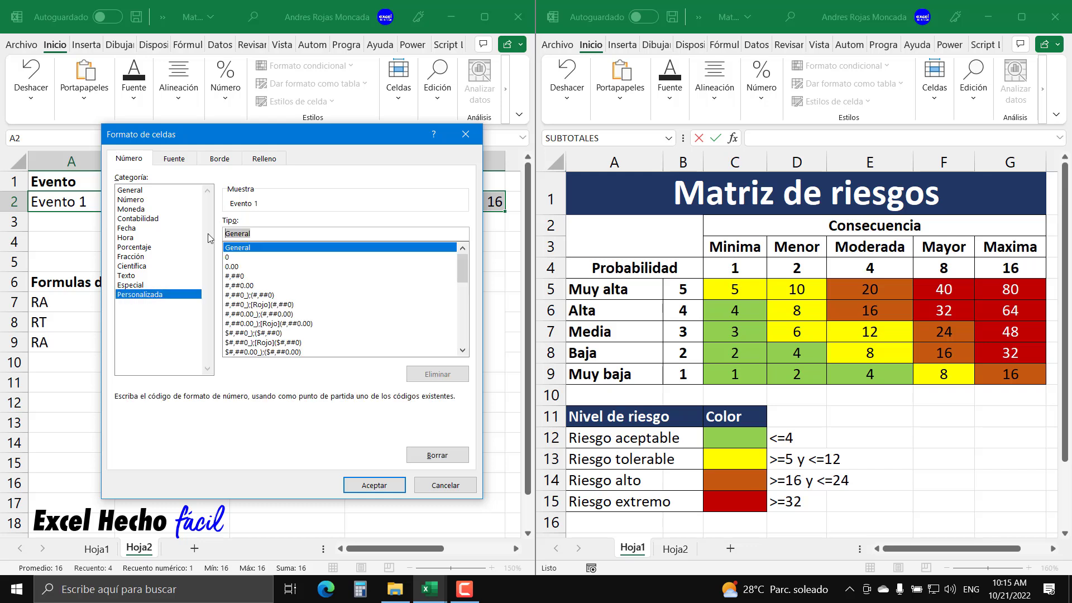
type("\"Riesgo")
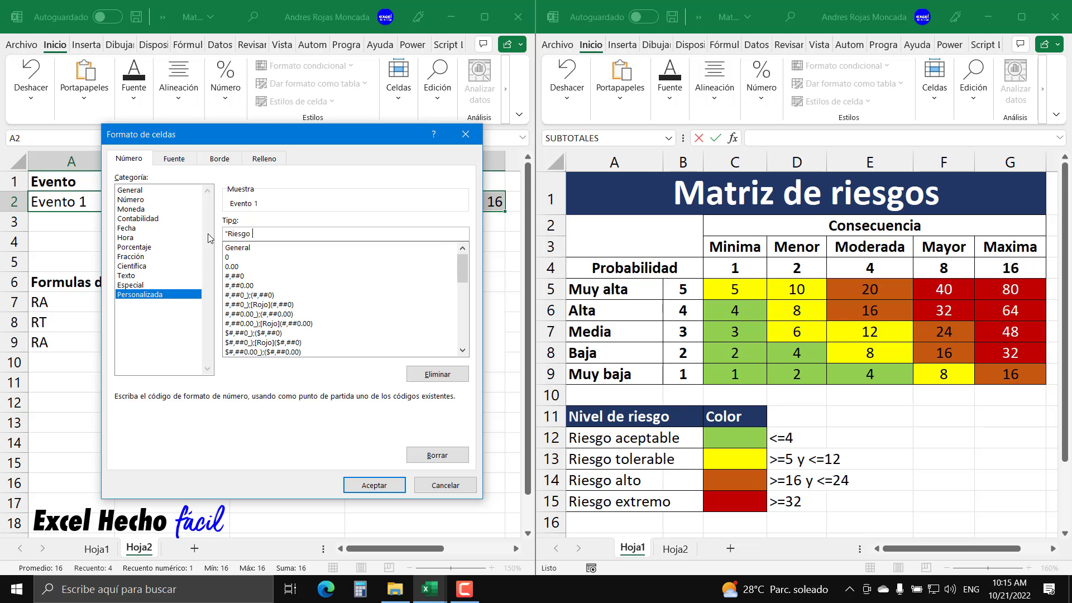
type("\"")
left_click(374, 485)
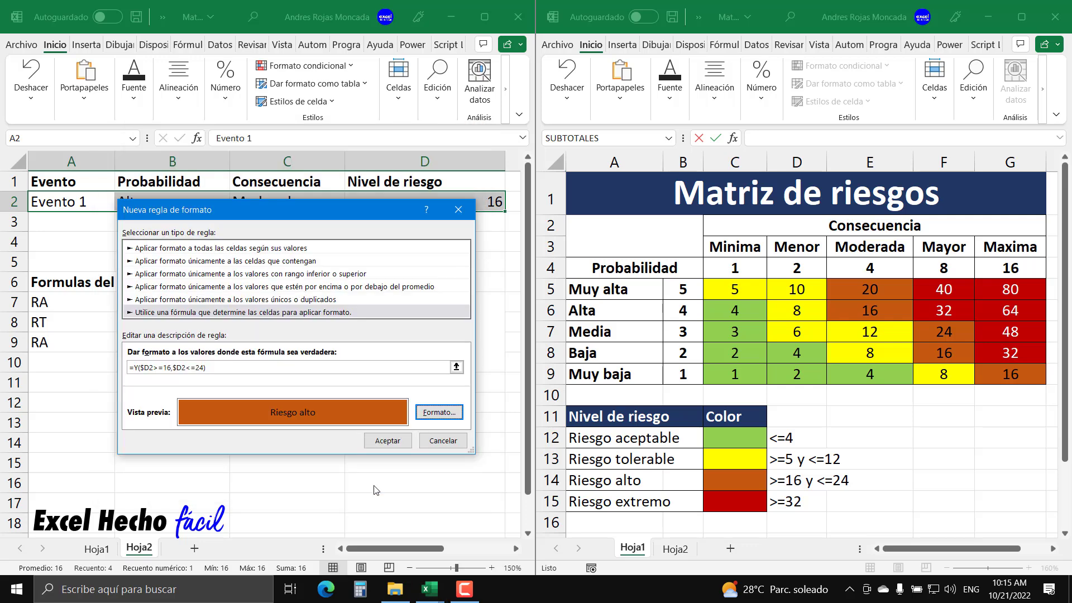
left_click(383, 441)
left_click(390, 204)
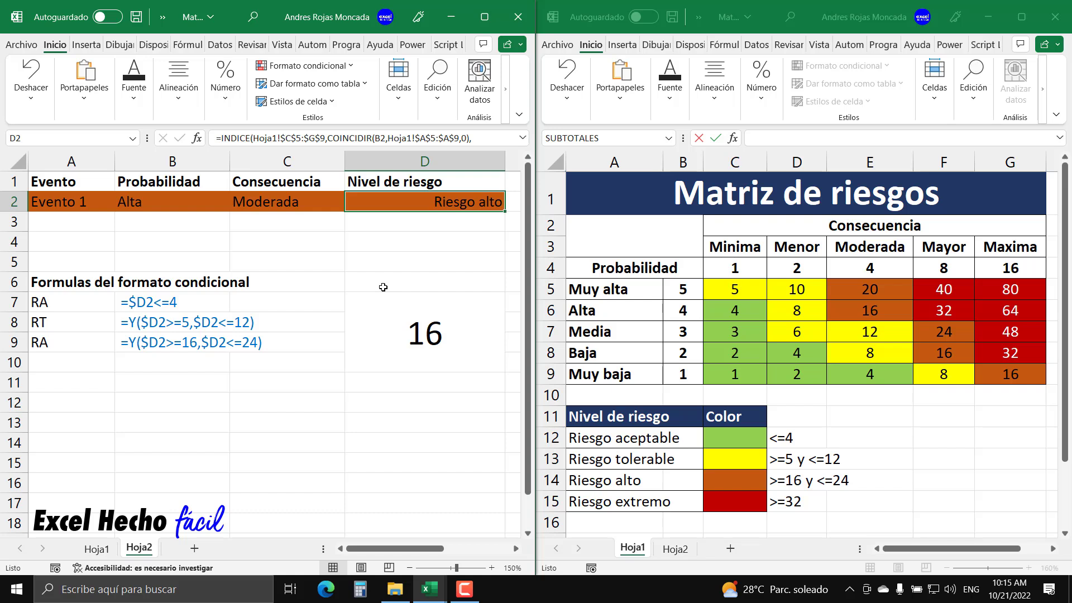
- Label A10 as RE and enter =Y($D2>=32) in B10, copying the formula text
left_click(68, 357)
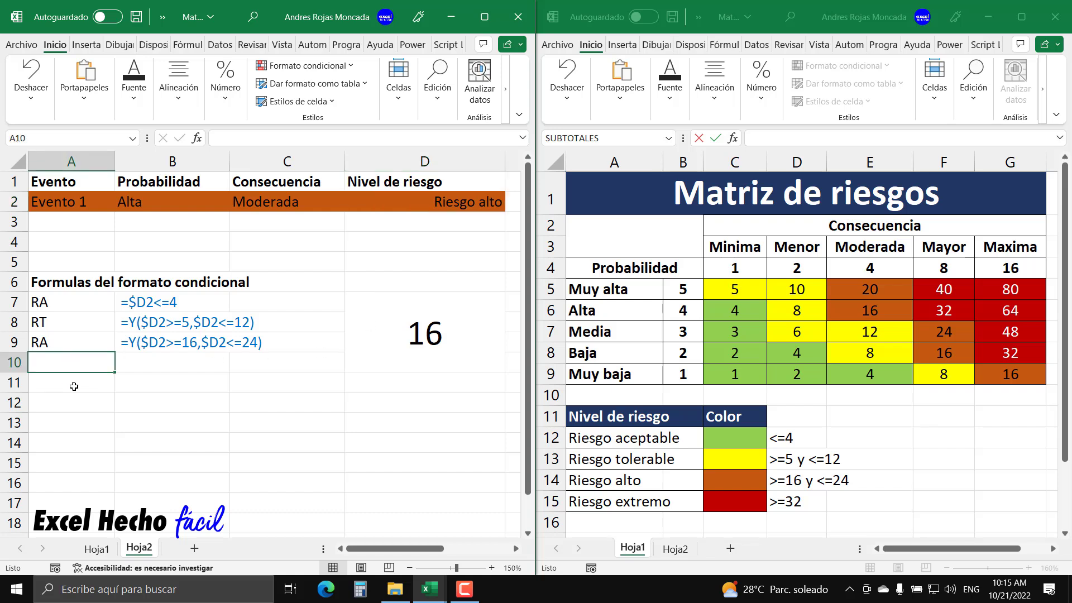
type("RE")
key("Tab")
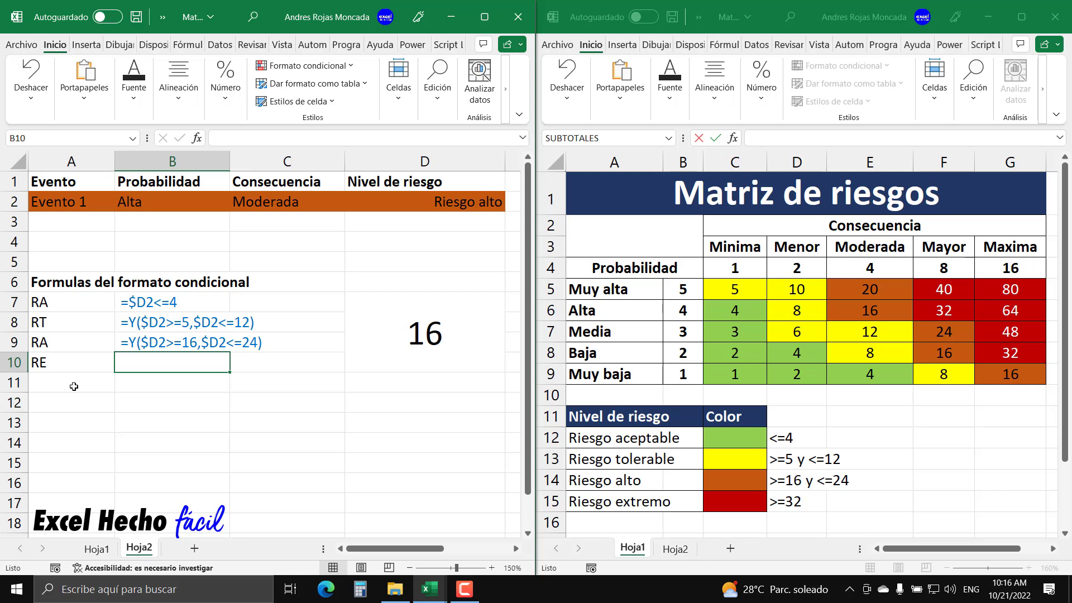
type("=y")
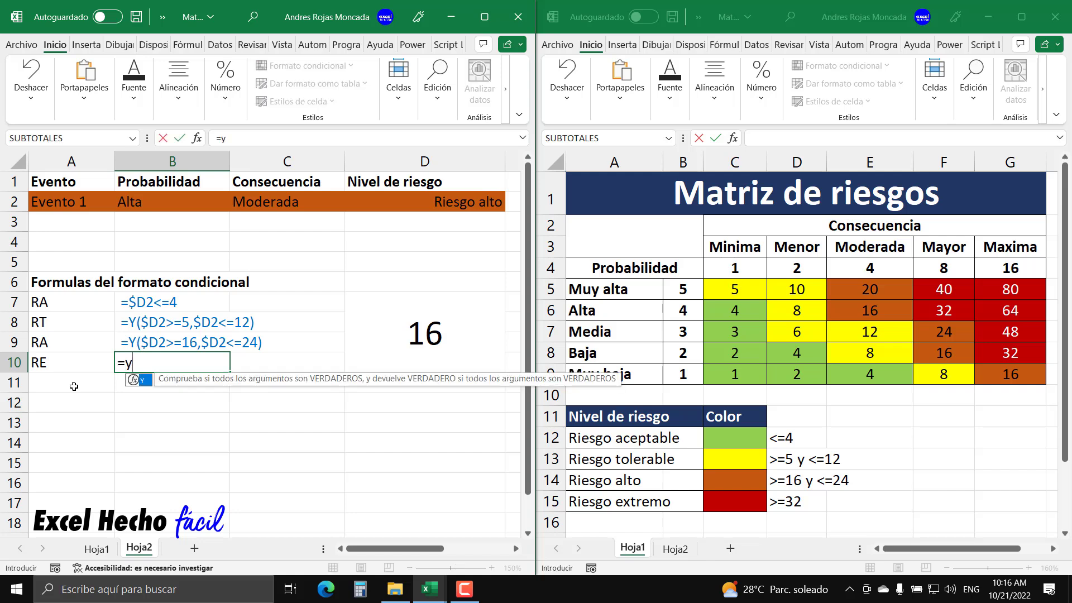
key("Tab")
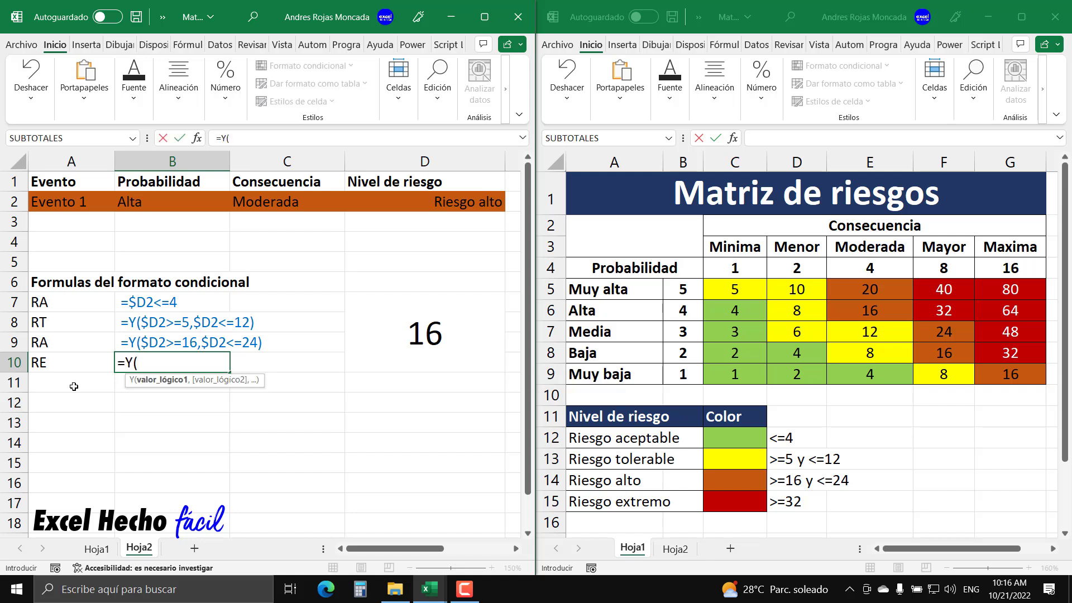
left_click(410, 206)
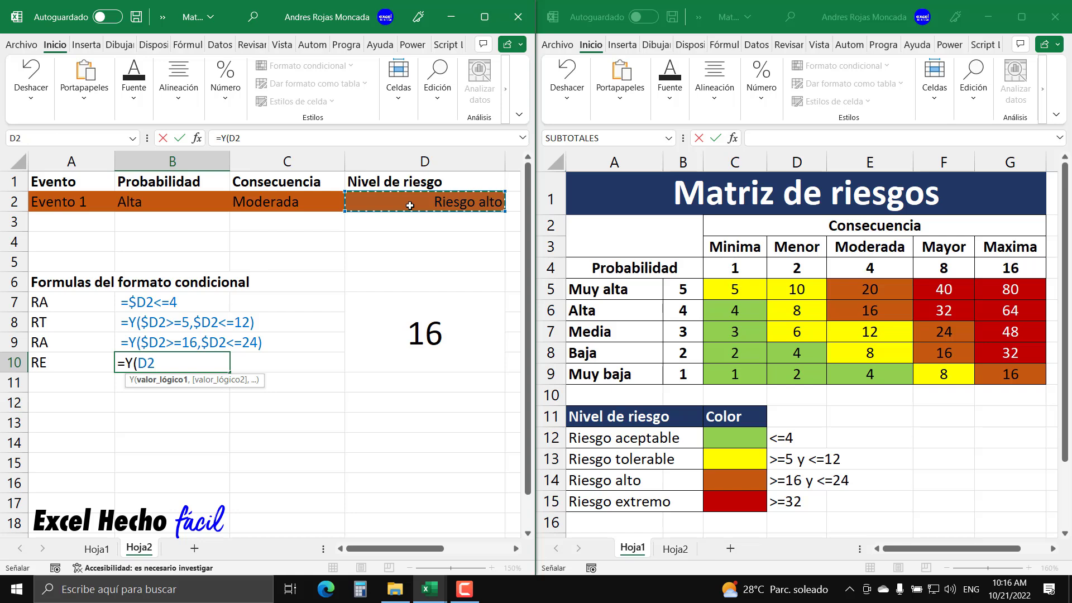
left_click(140, 361)
type("$D2>")
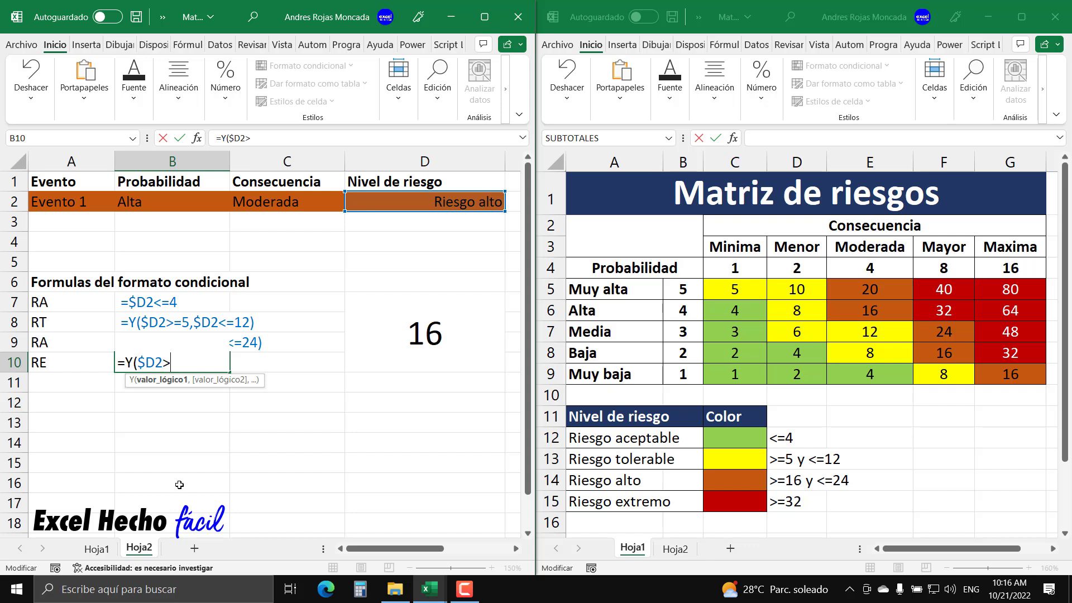
type("=32")
type(")")
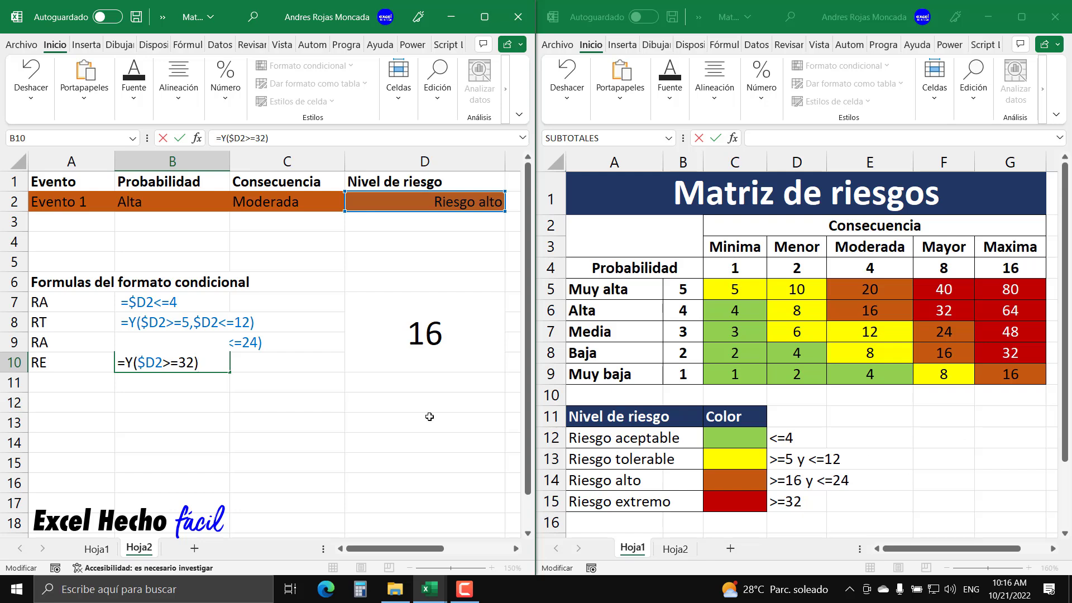
left_click_drag(199, 363, 105, 361)
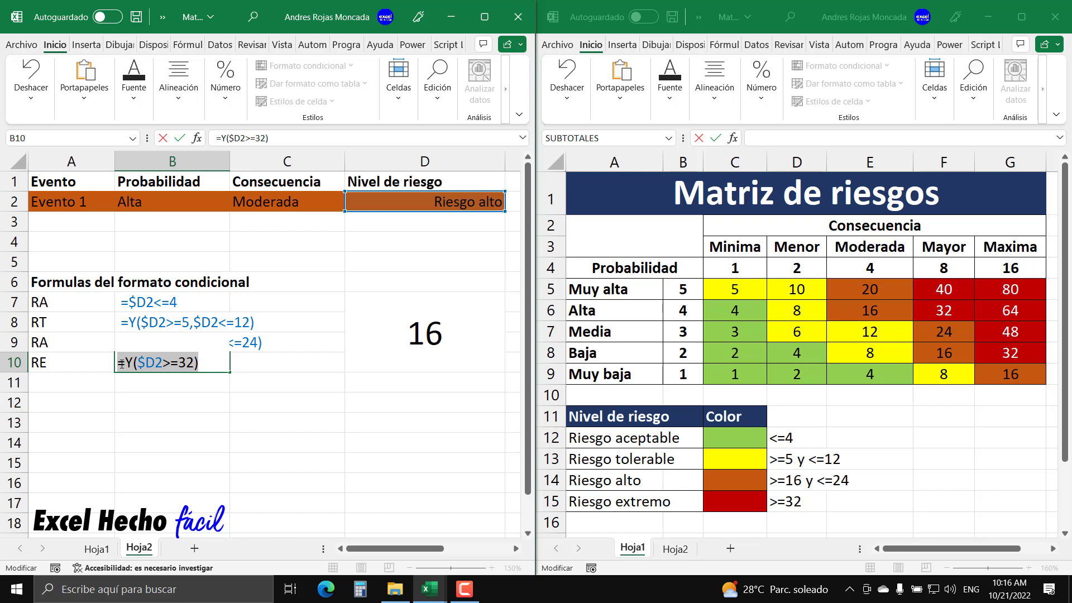
key("Return")
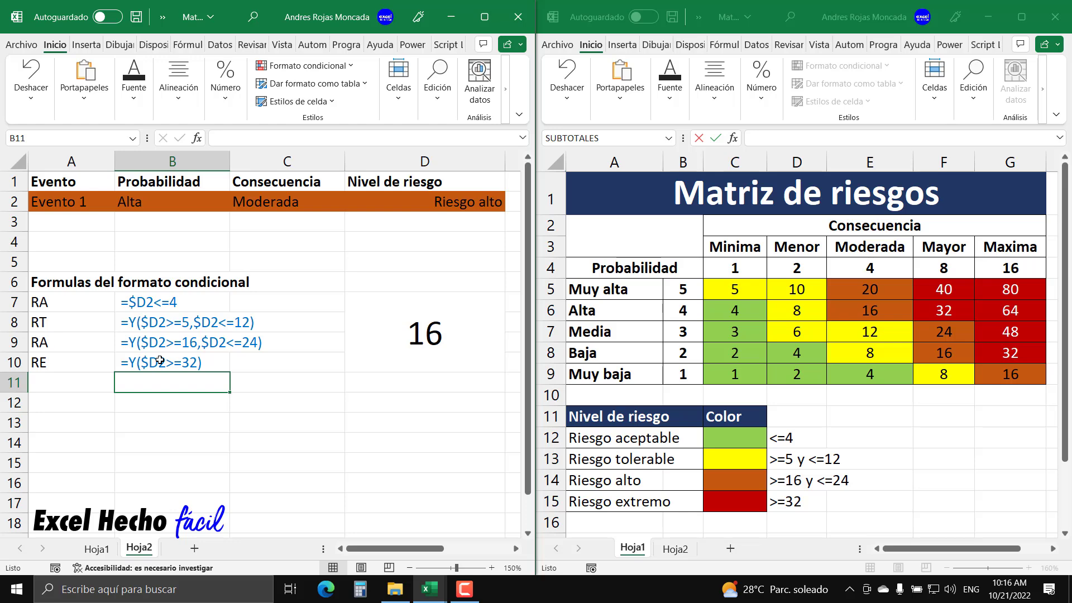
left_click_drag(61, 202, 439, 201)
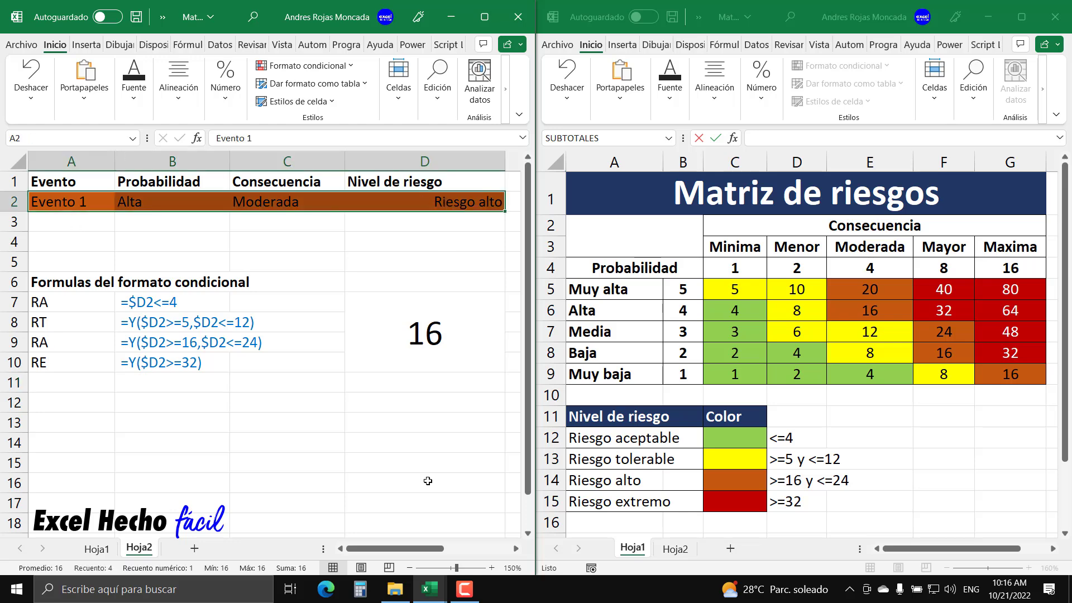
- Start a formula-based rule on A2:D2 with the pasted =Y($D2>=32)
key("alt+o")
key("l")
key("n")
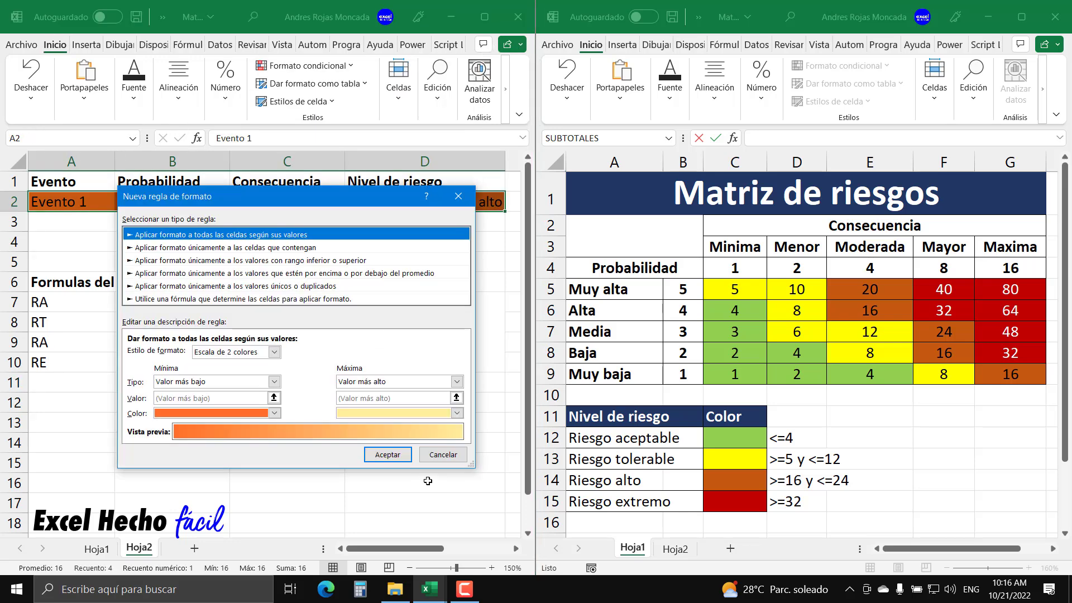
left_click(316, 299)
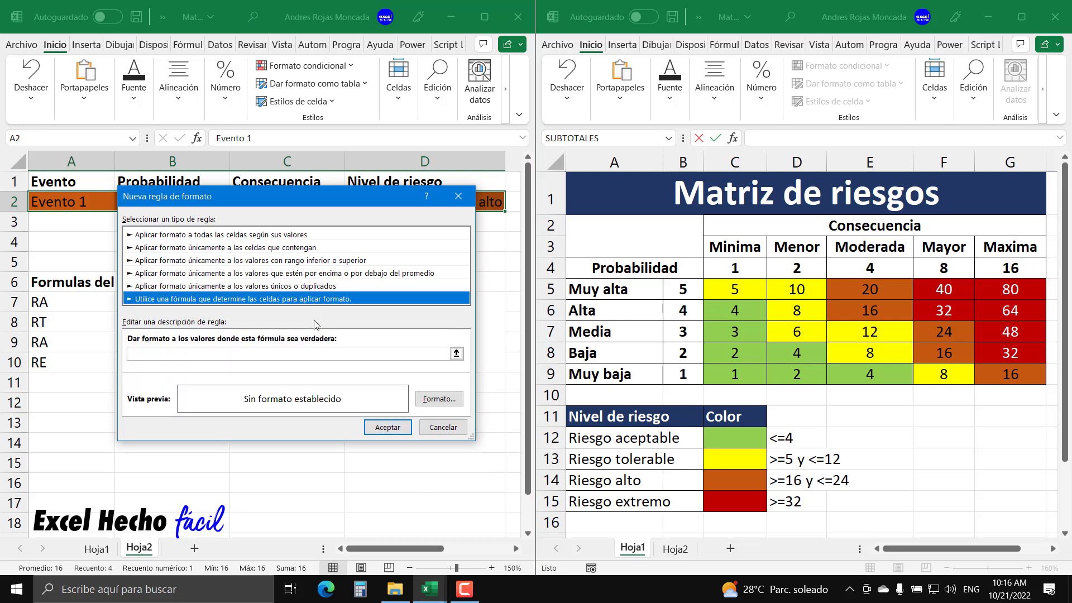
left_click(309, 352)
type("=Y($D2>=32)")
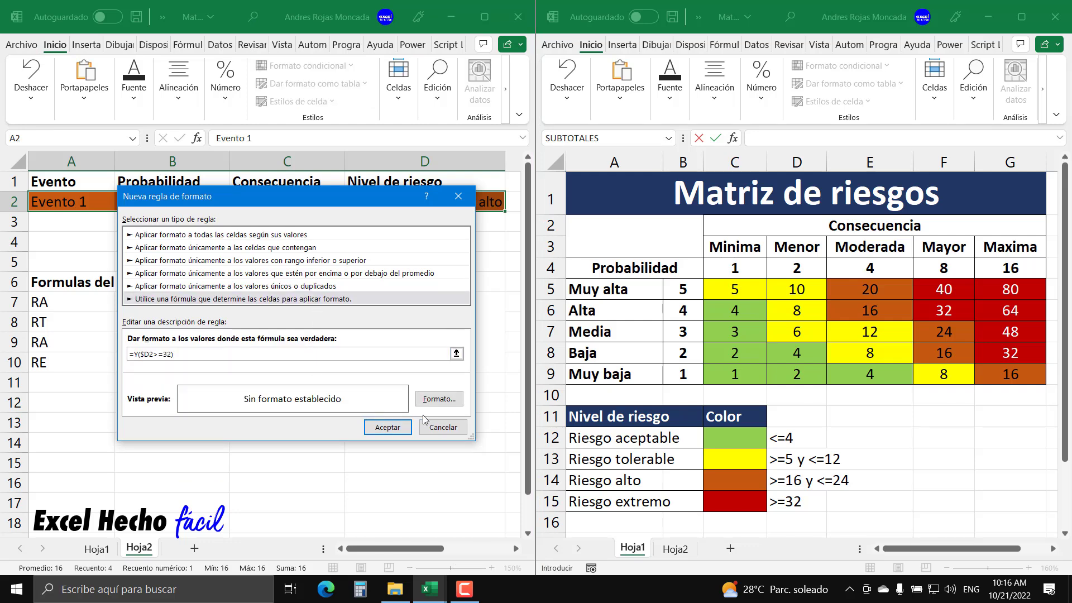
- Format the rule with dark-red fill, white text and a custom "Riesgo extremo" format
left_click(439, 398)
left_click(261, 148)
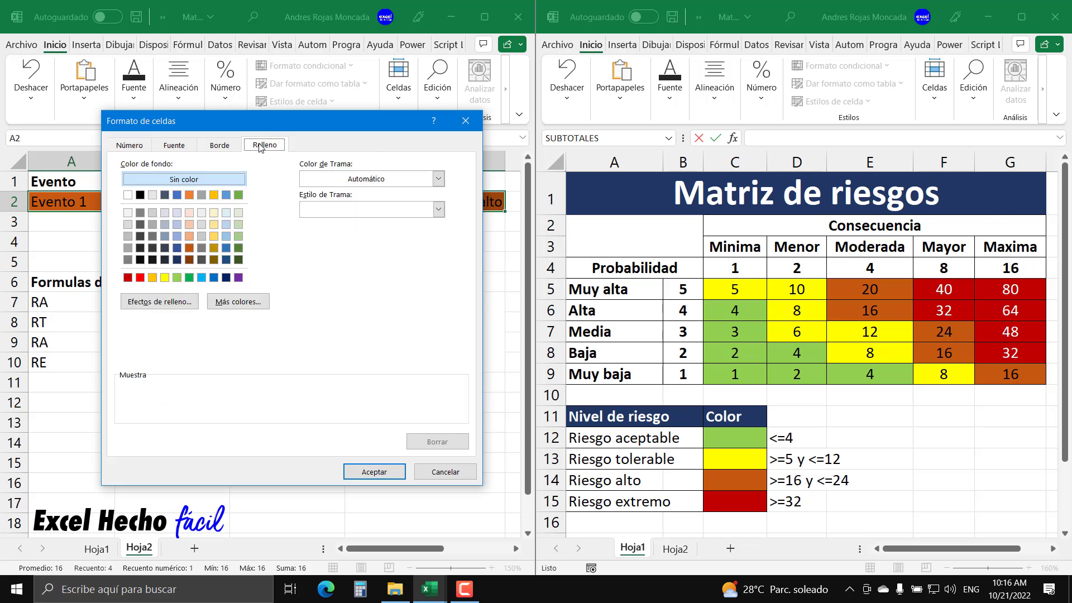
left_click(128, 278)
left_click(174, 145)
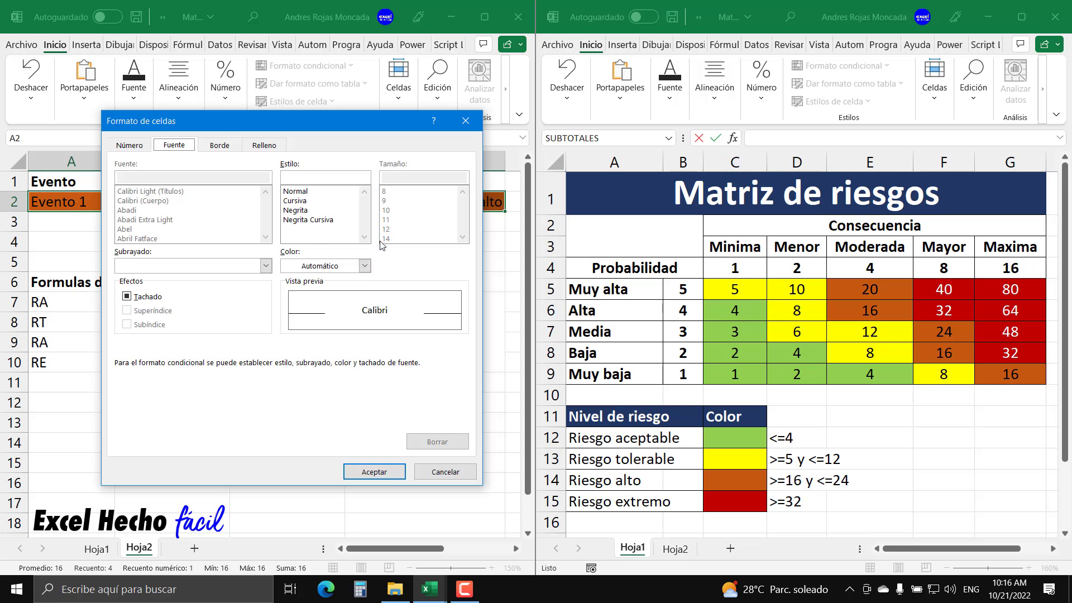
left_click(365, 266)
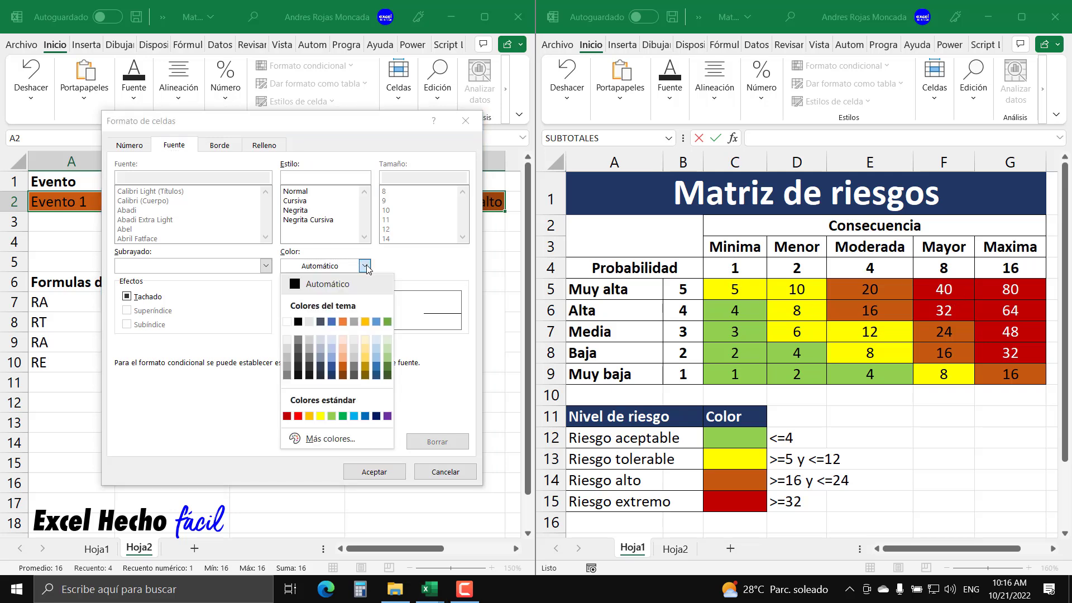
left_click(287, 322)
left_click(148, 146)
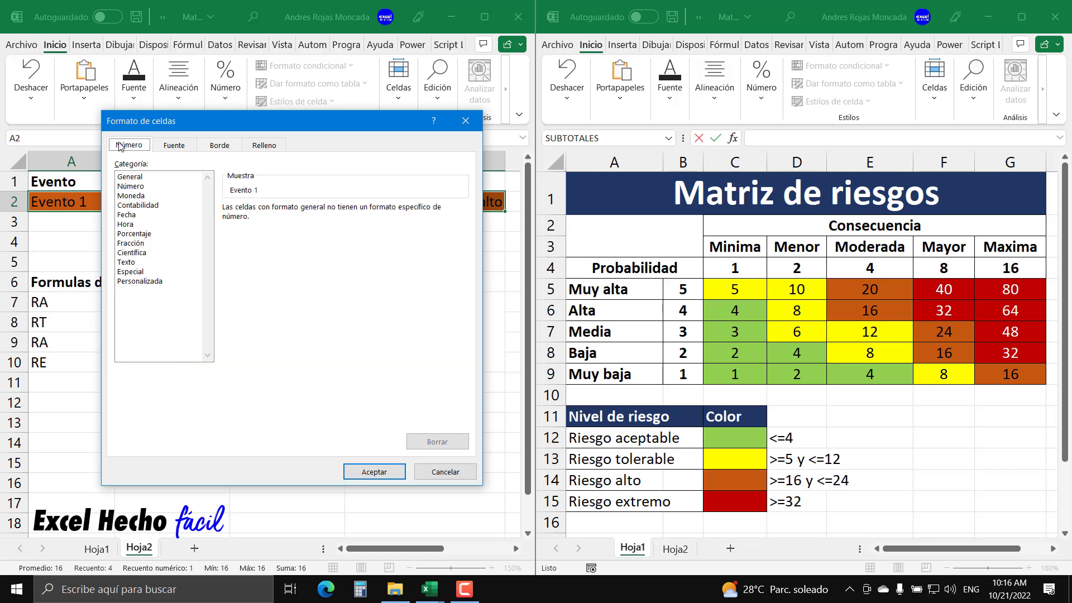
left_click(146, 281)
left_click_drag(251, 220, 224, 221)
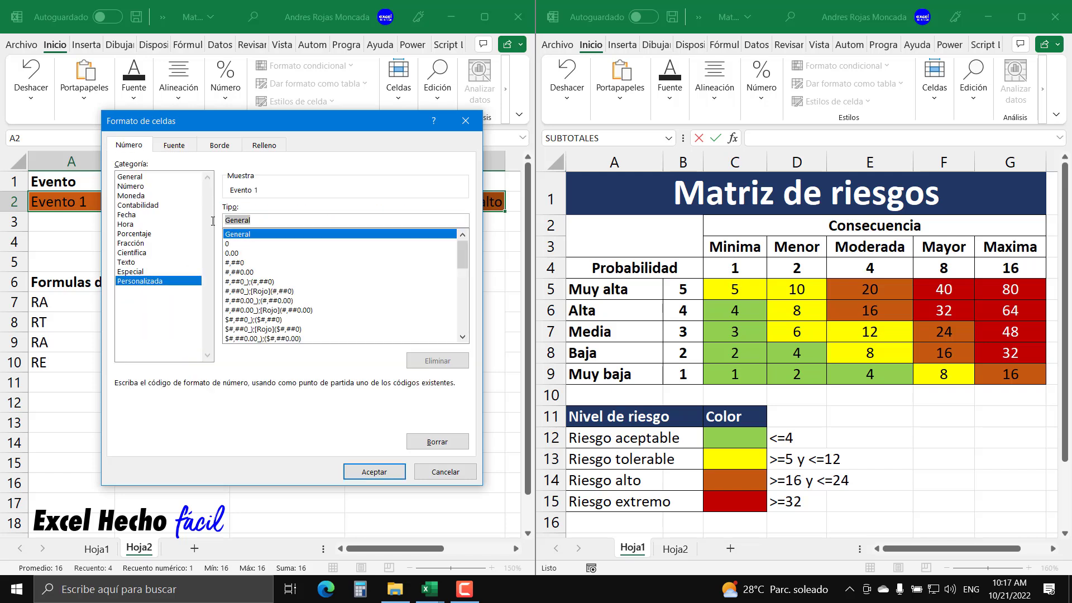
type("\"")
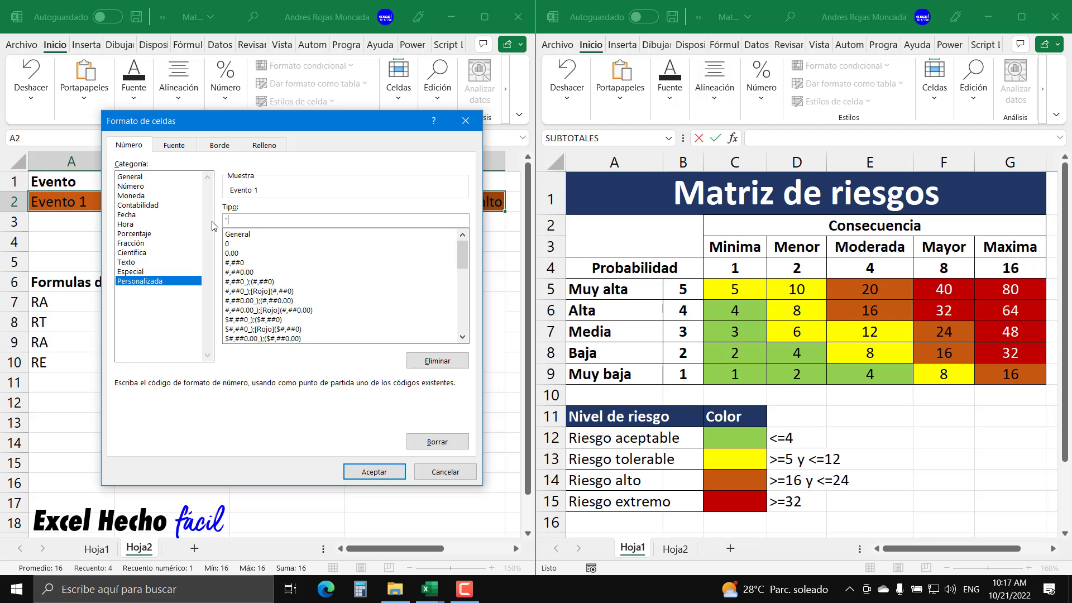
type("Riesgo extremo\"")
left_click(357, 469)
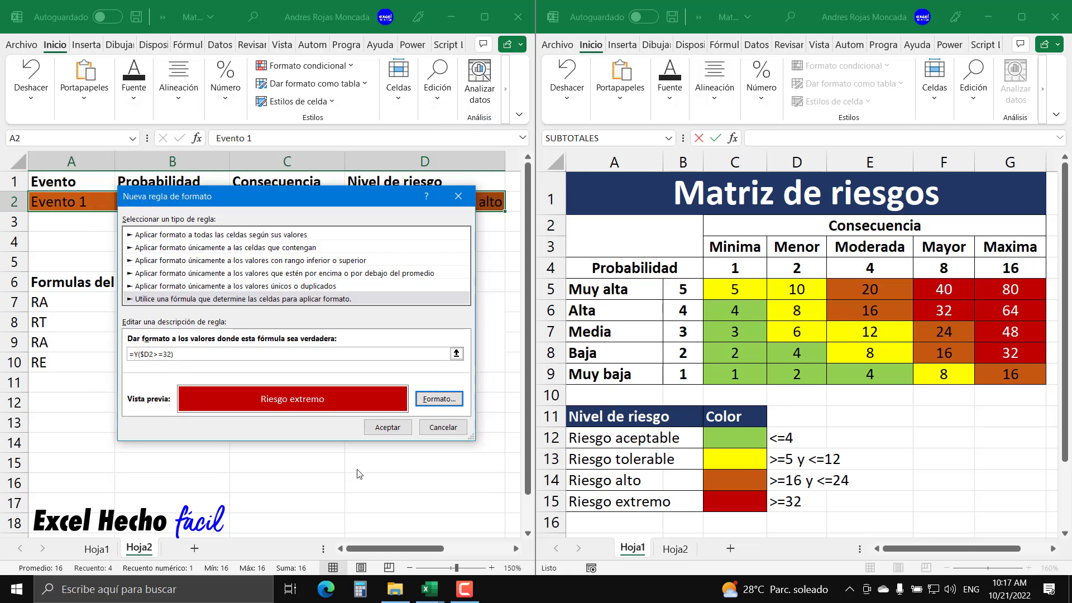
left_click(385, 429)
left_click(261, 202)
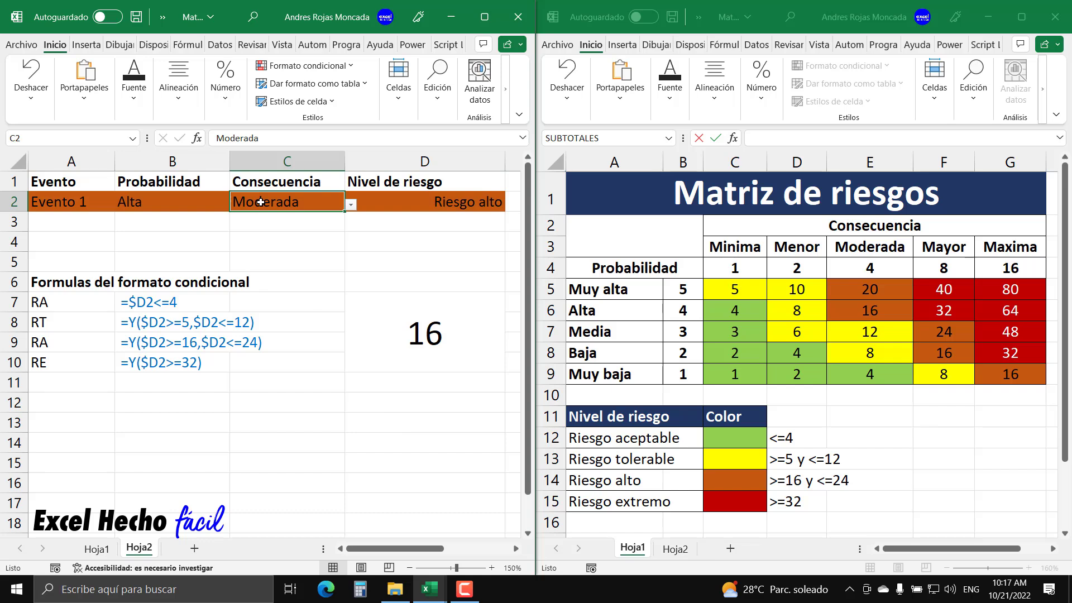
left_click(352, 208)
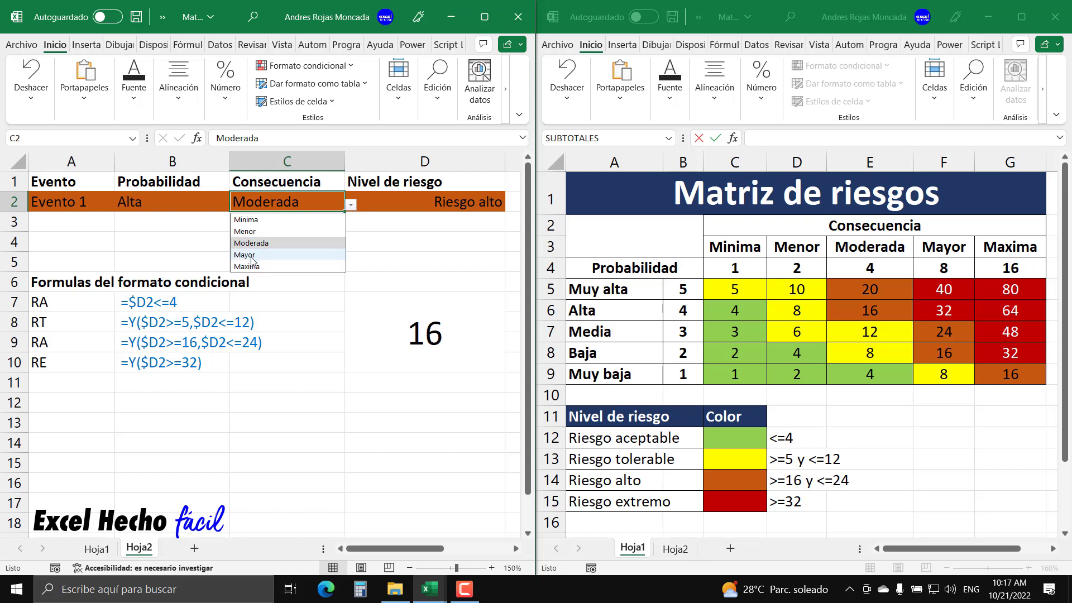
left_click(254, 256)
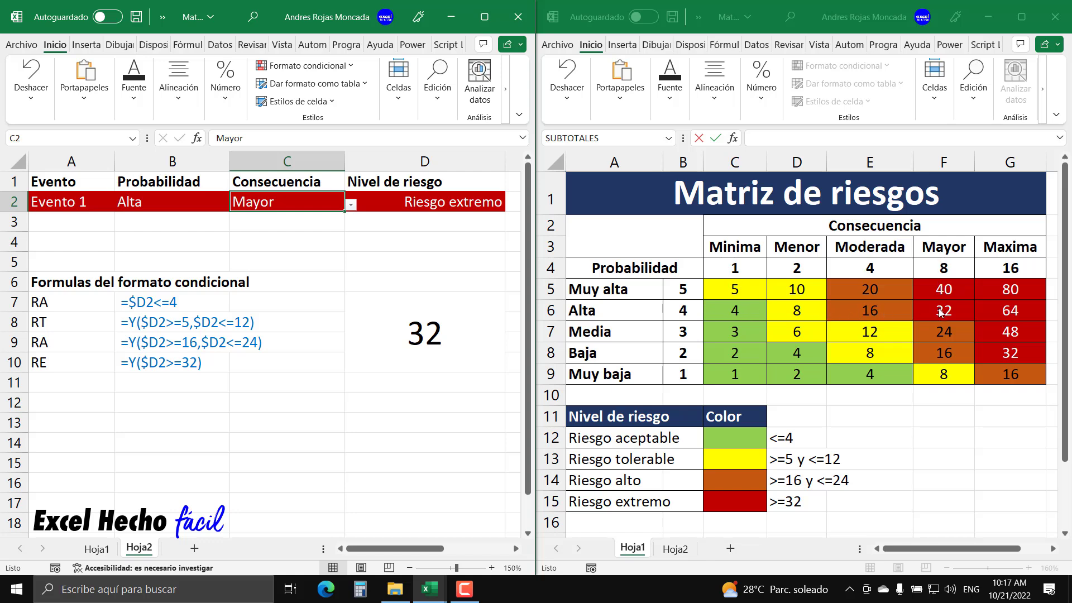
left_click(436, 348)
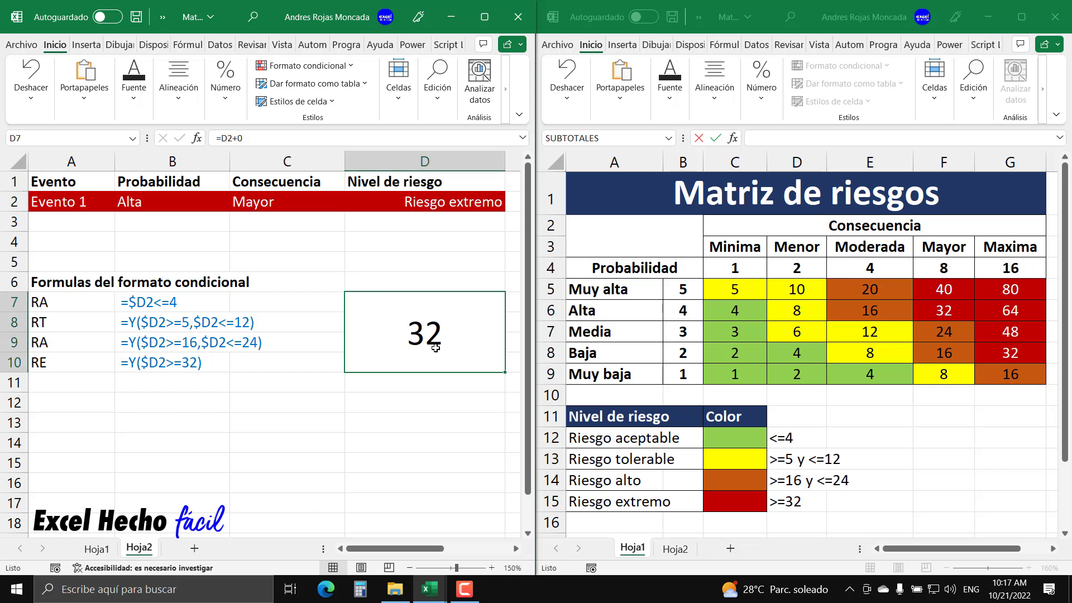
left_click(89, 404)
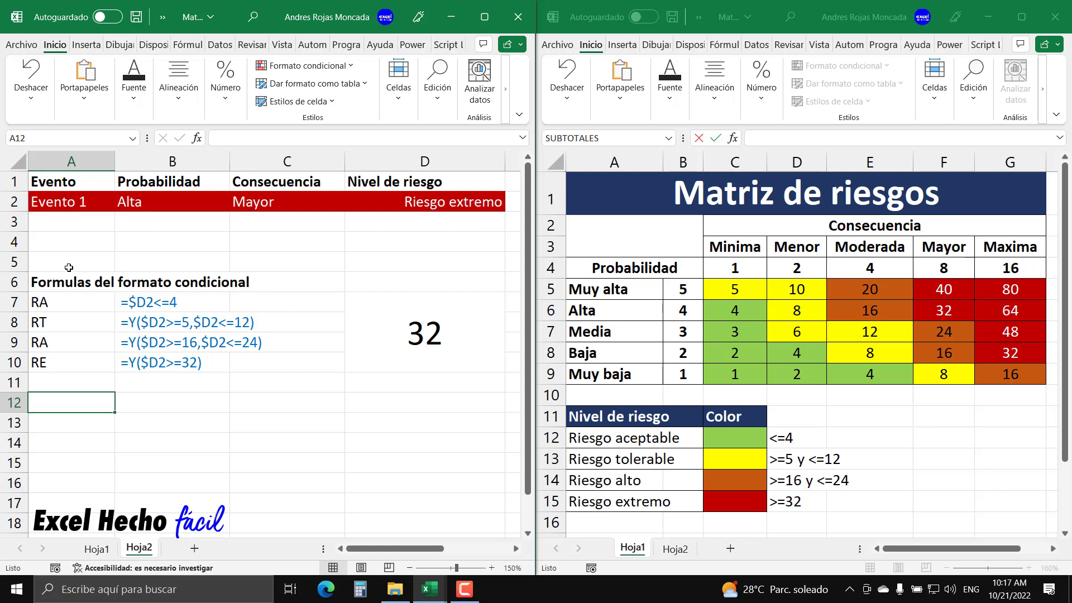
- Erase the contents of A5:D11, removing the formula notes and the merged 32
mouse_move(69, 268)
left_mouse_down()
mouse_move(437, 372)
mouse_move(437, 387)
left_mouse_up()
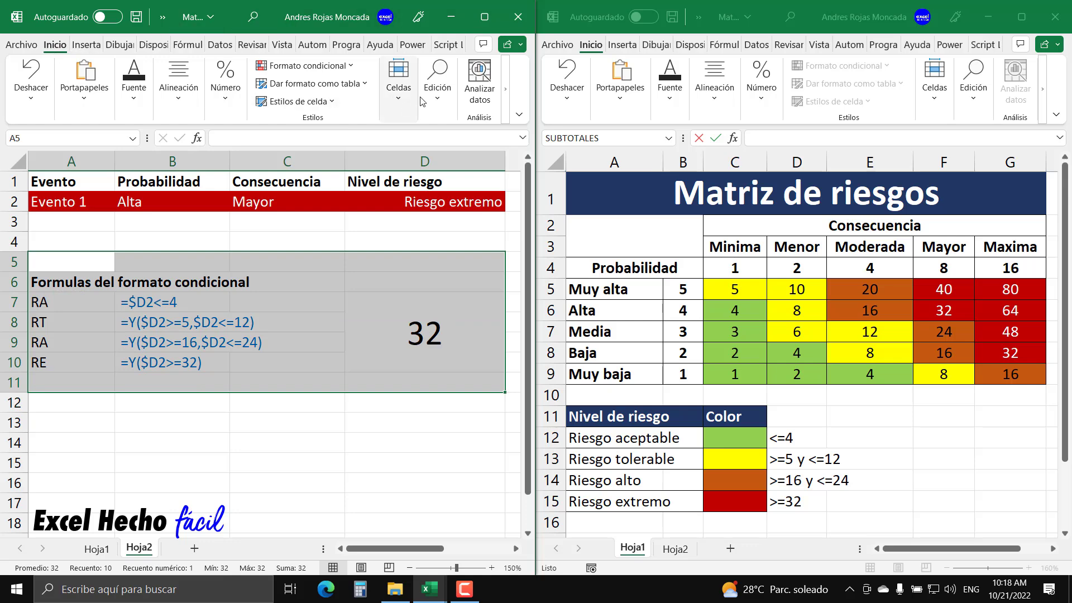
left_click(393, 104)
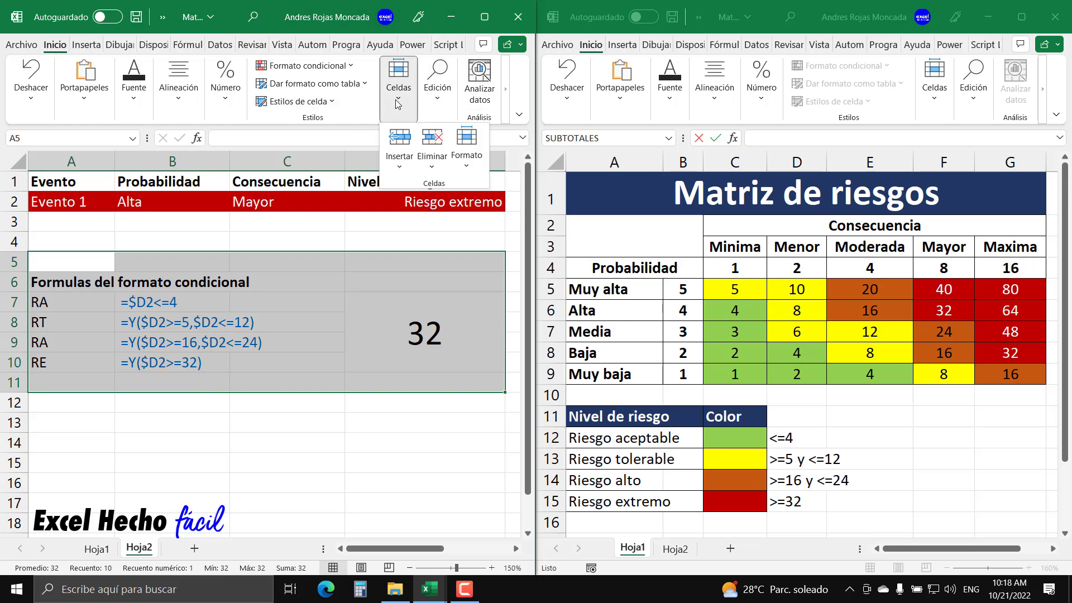
left_click(347, 84)
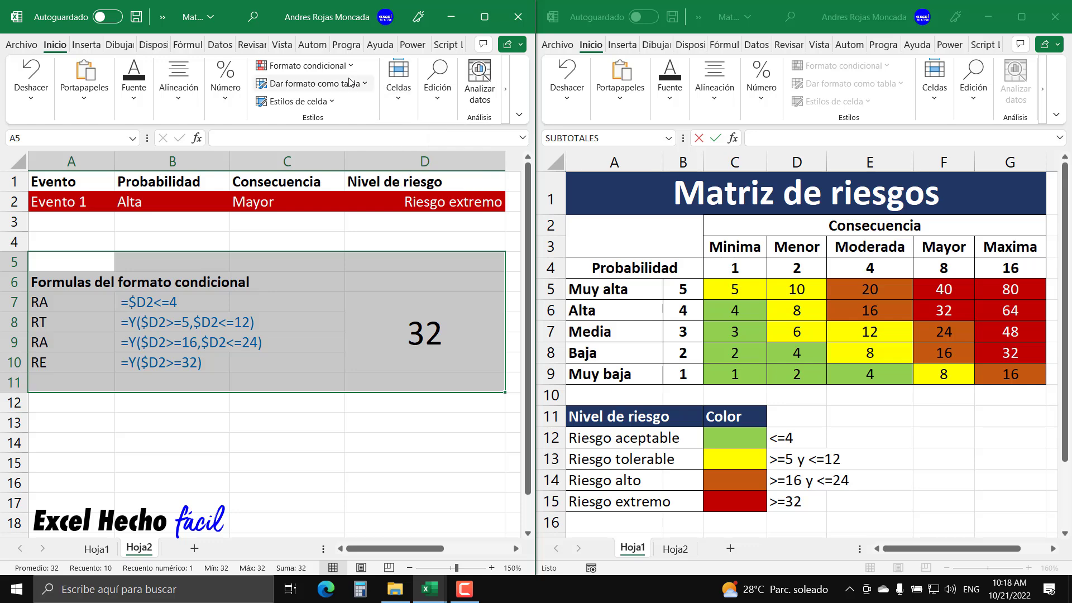
left_click(163, 18)
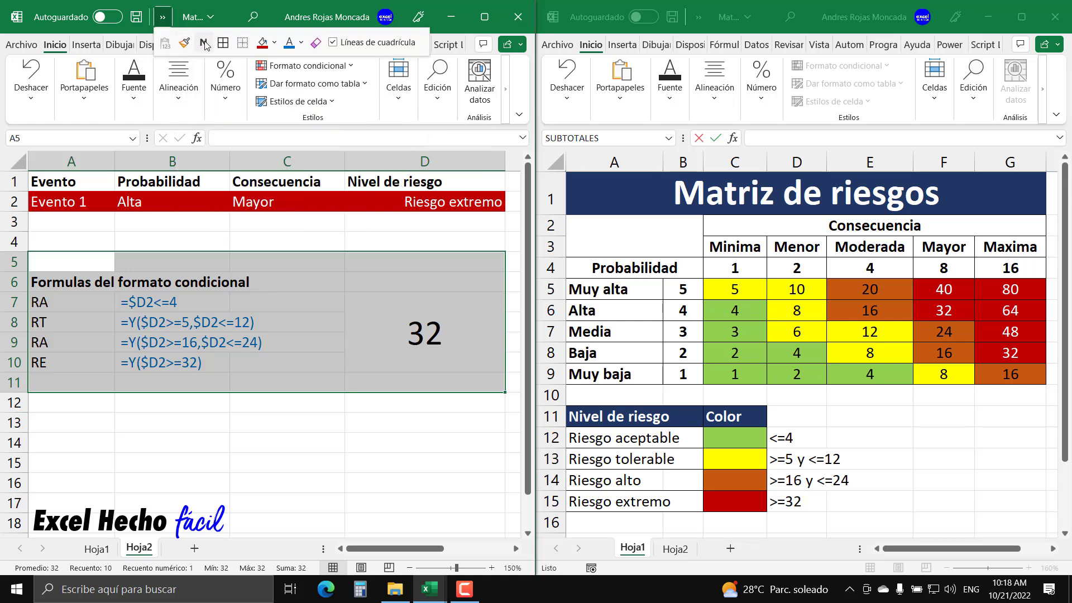
left_click(317, 46)
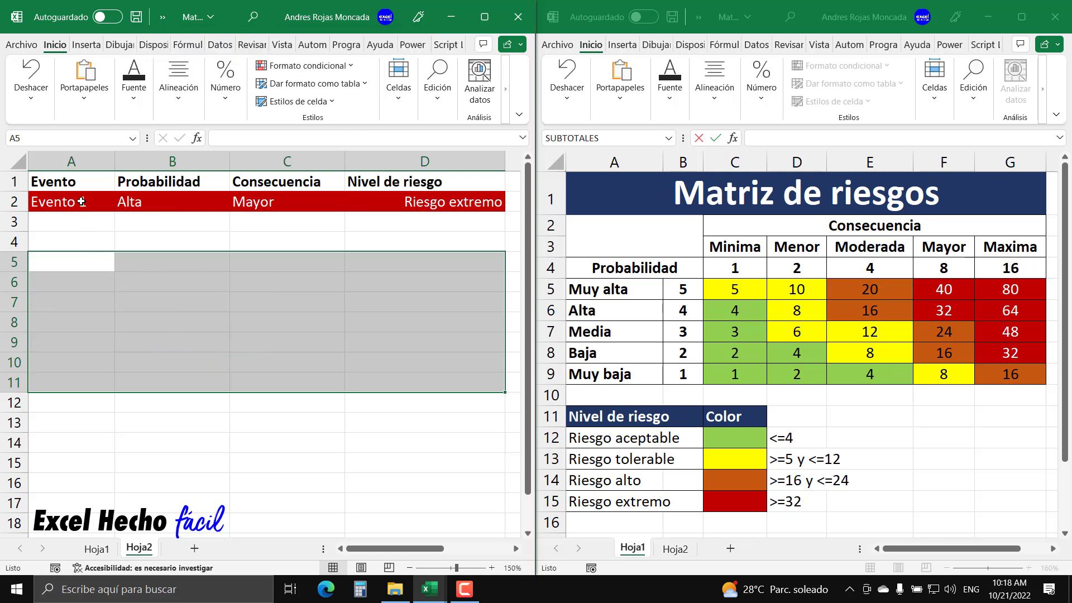
left_click_drag(79, 184, 453, 186)
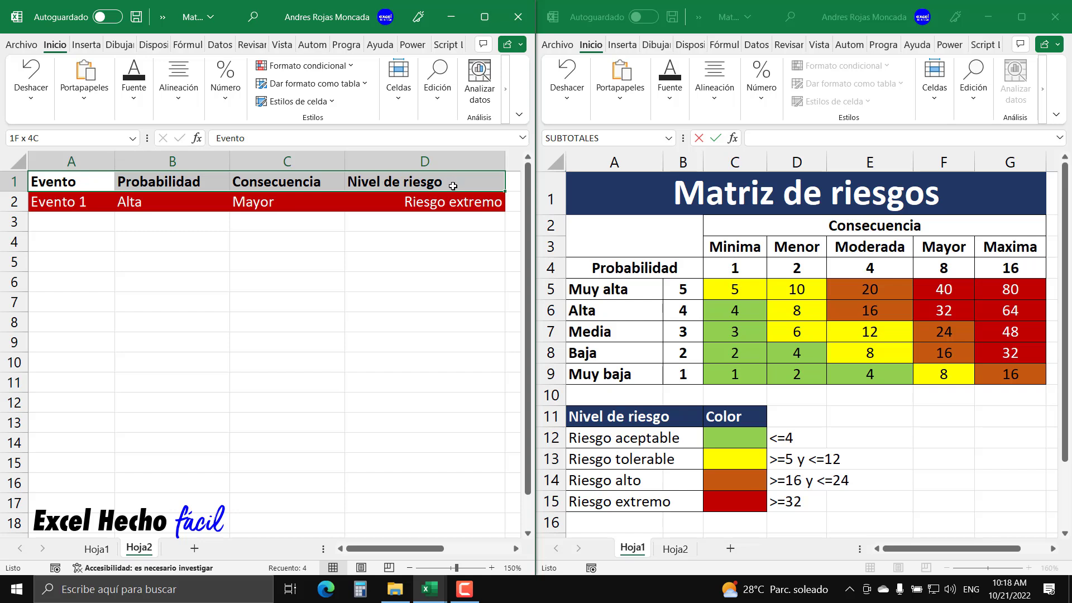
- Convert A1:D2, the headers and the Evento 1 row, into an Excel table with headers
mouse_move(90, 180)
left_mouse_down()
mouse_move(484, 178)
mouse_move(486, 201)
left_mouse_up()
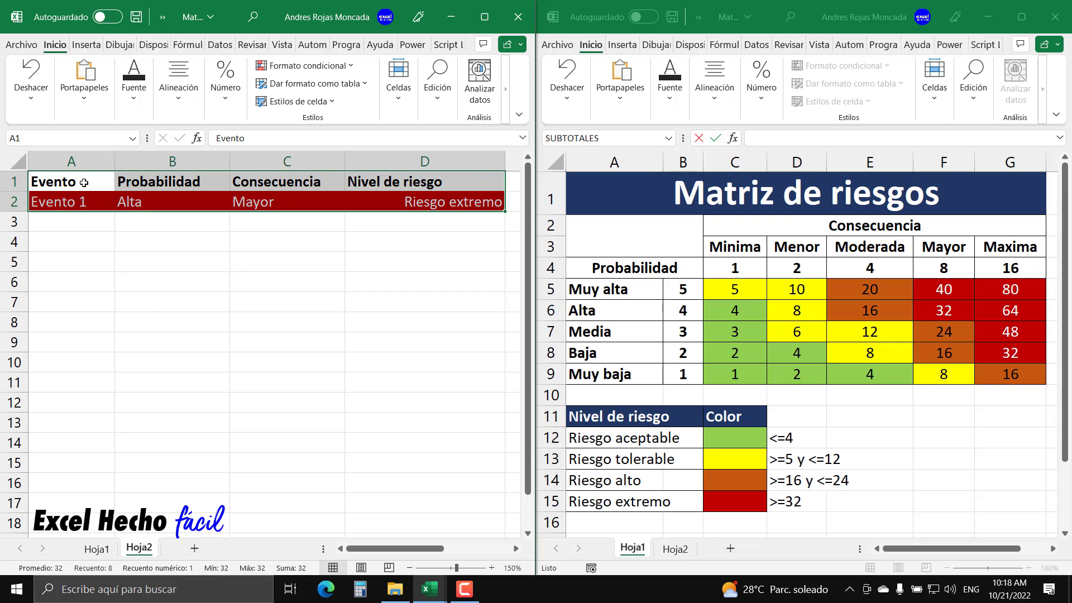
left_click_drag(84, 183, 439, 204)
key("ctrl+t")
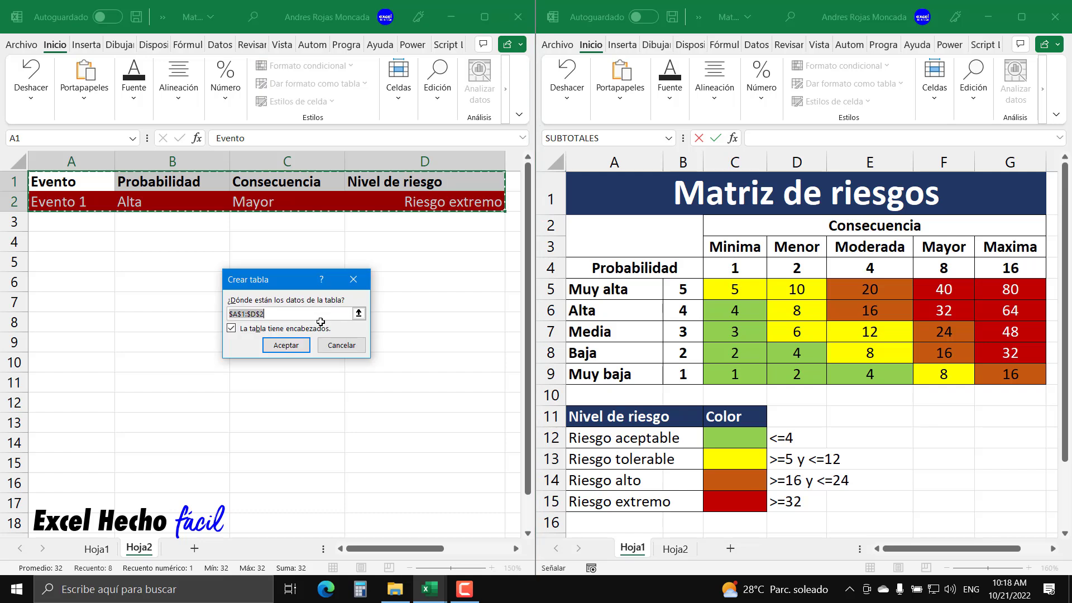
left_click(286, 345)
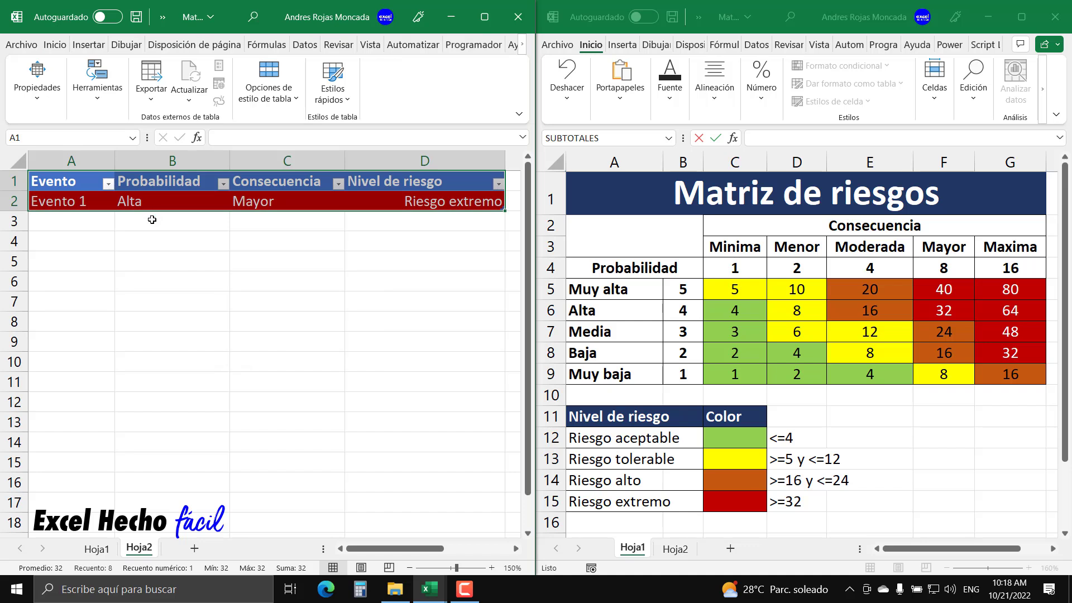
left_click(67, 247)
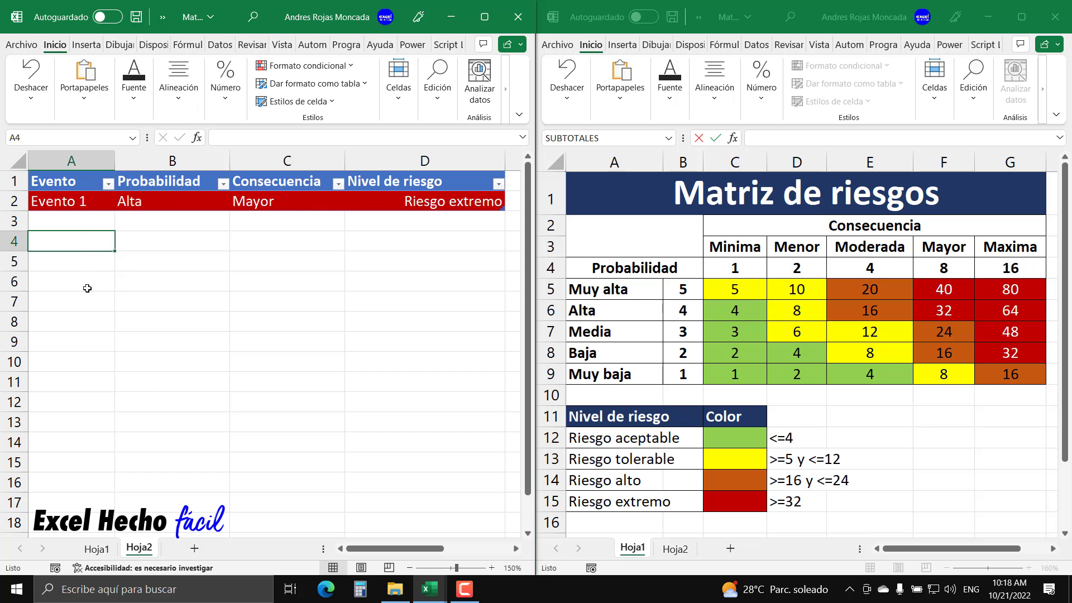
- Uncheck Botón de filtro in the table style options to remove the header filter arrows
left_click_drag(84, 181, 423, 177)
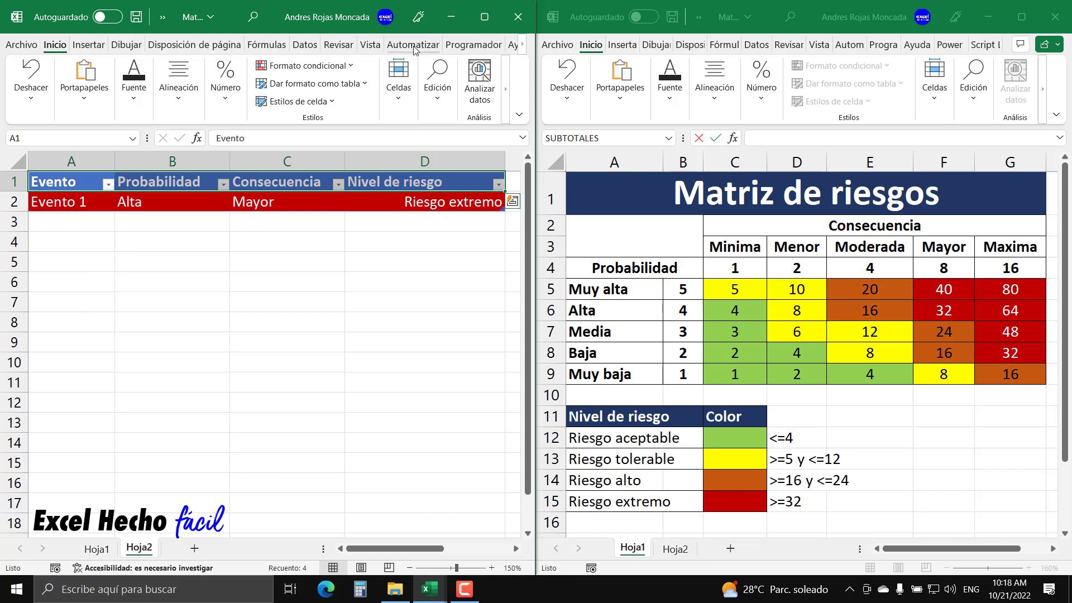
left_click(523, 45)
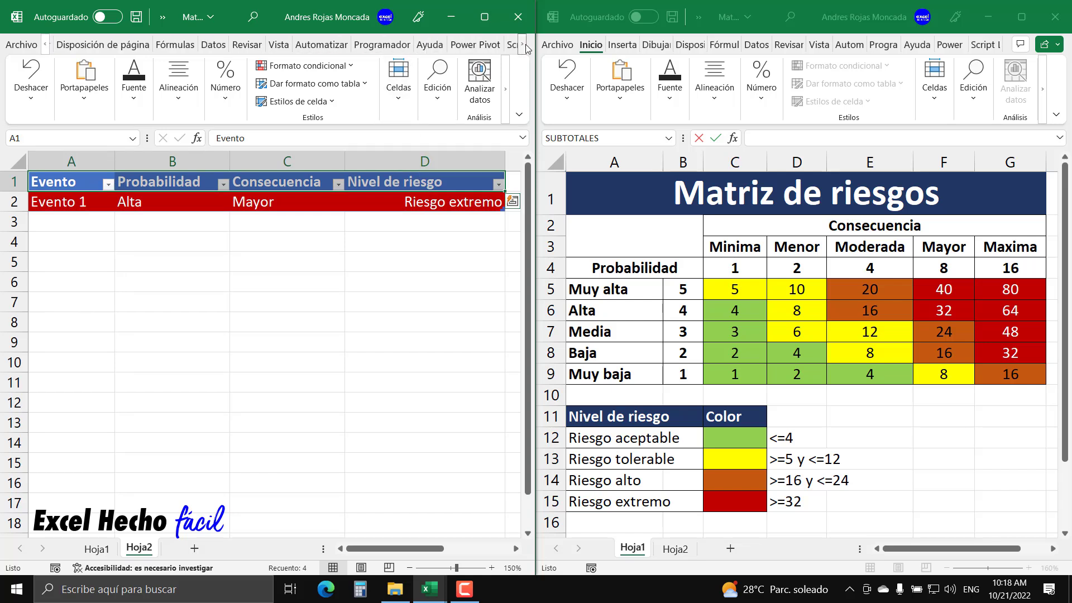
left_click(424, 44)
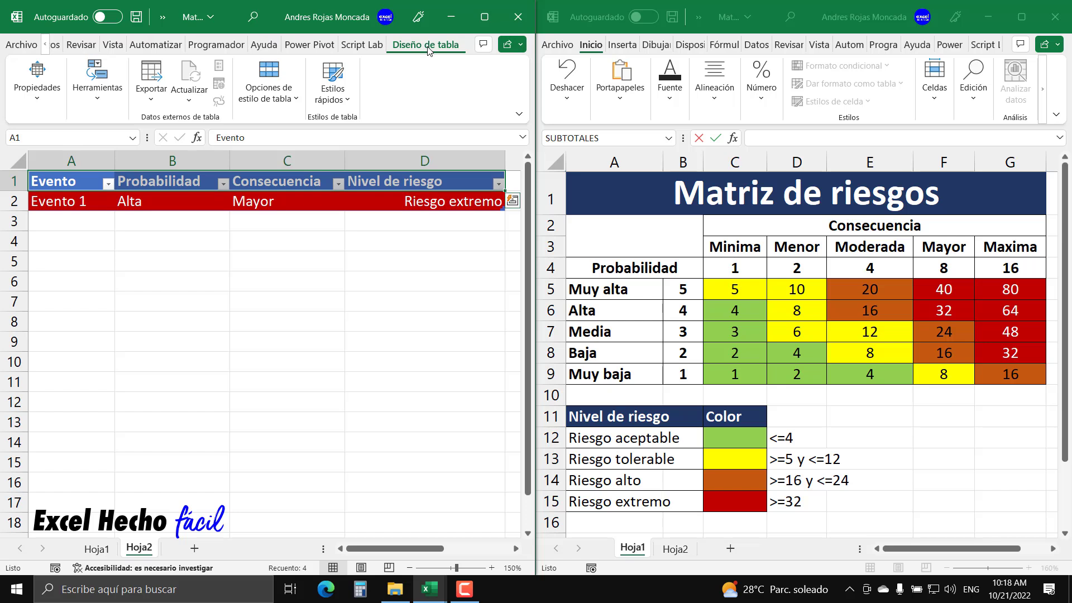
left_click(106, 107)
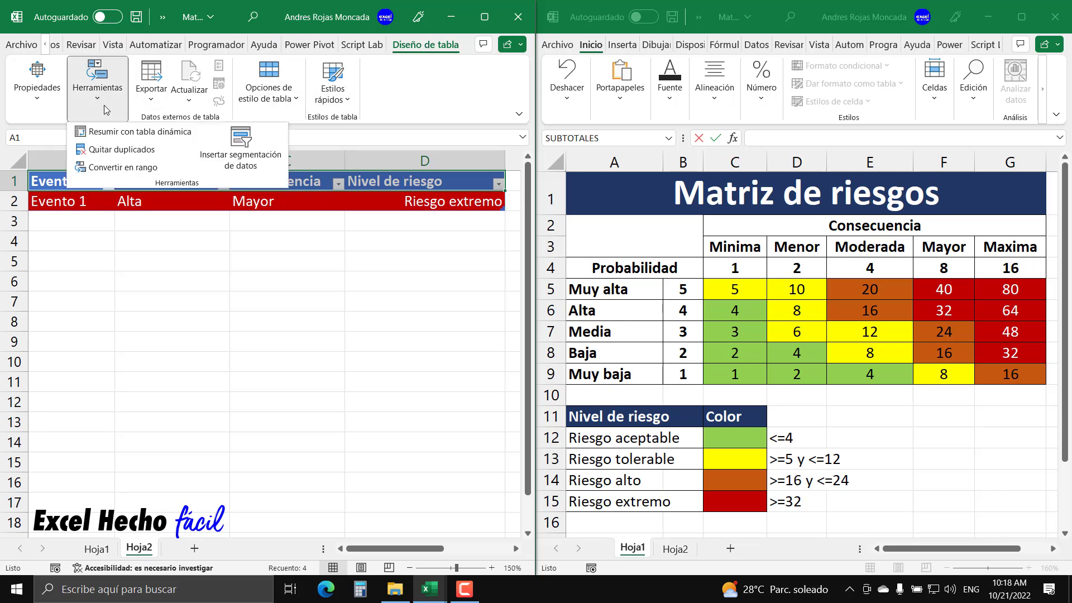
left_click(53, 109)
left_click(53, 109)
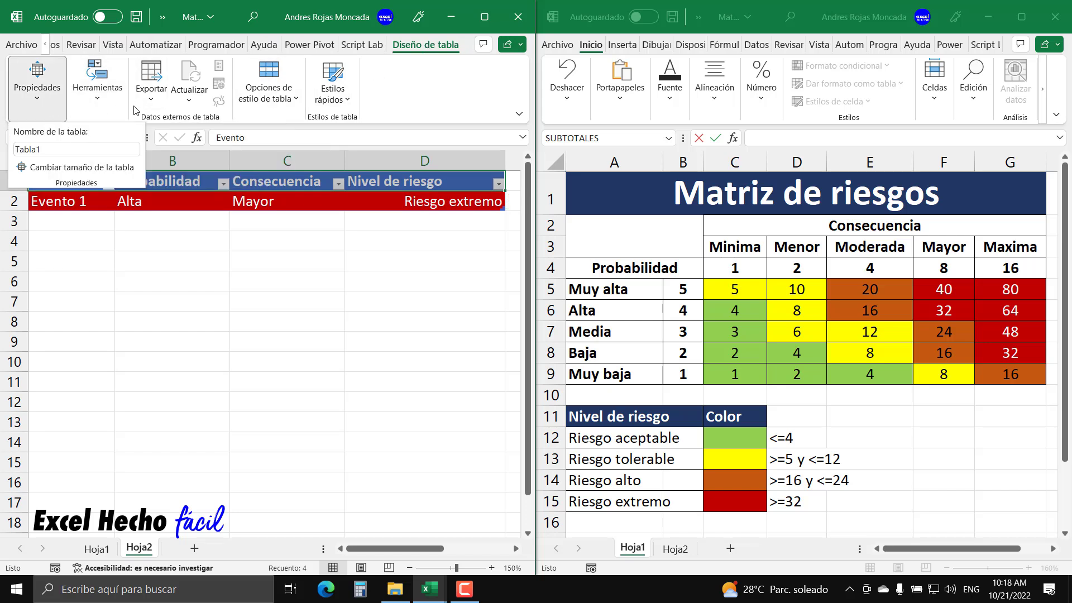
left_click(298, 99)
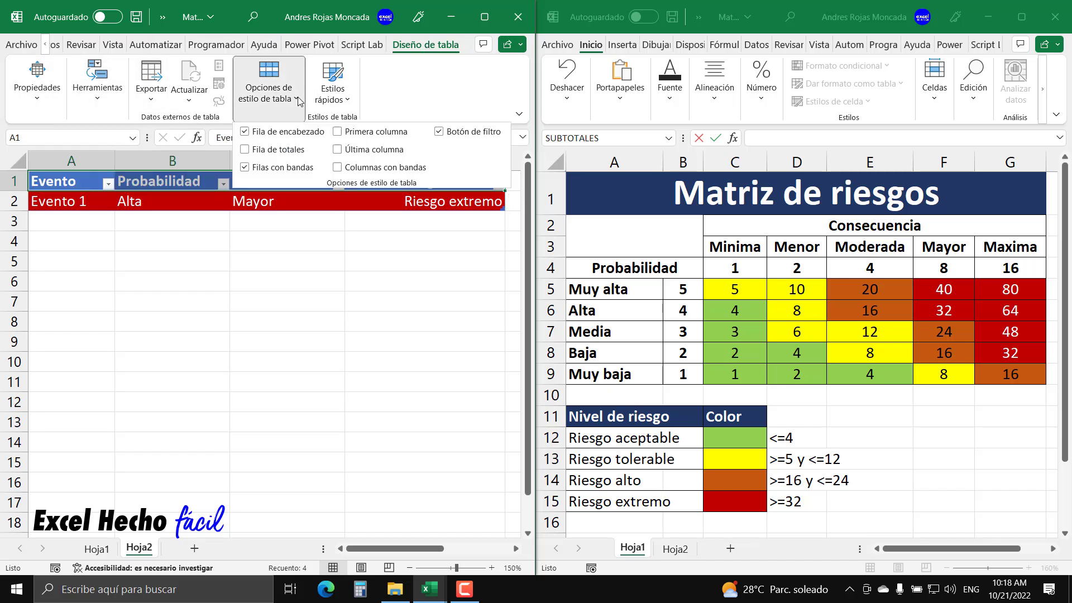
left_click(440, 133)
- Give the table header row a dark navy fill and white font colour
left_click(162, 17)
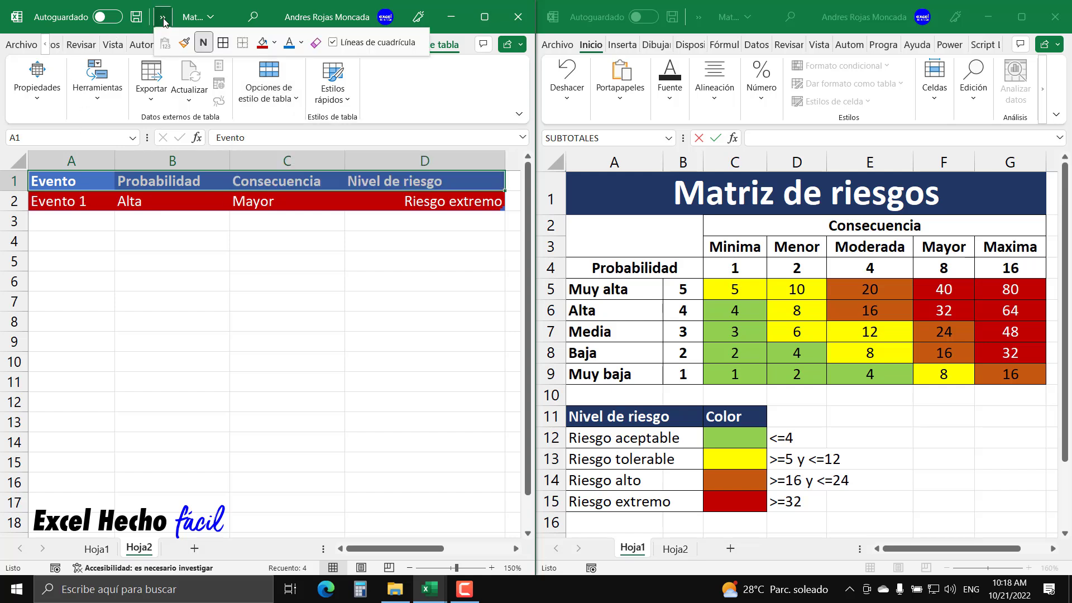
left_click(205, 186)
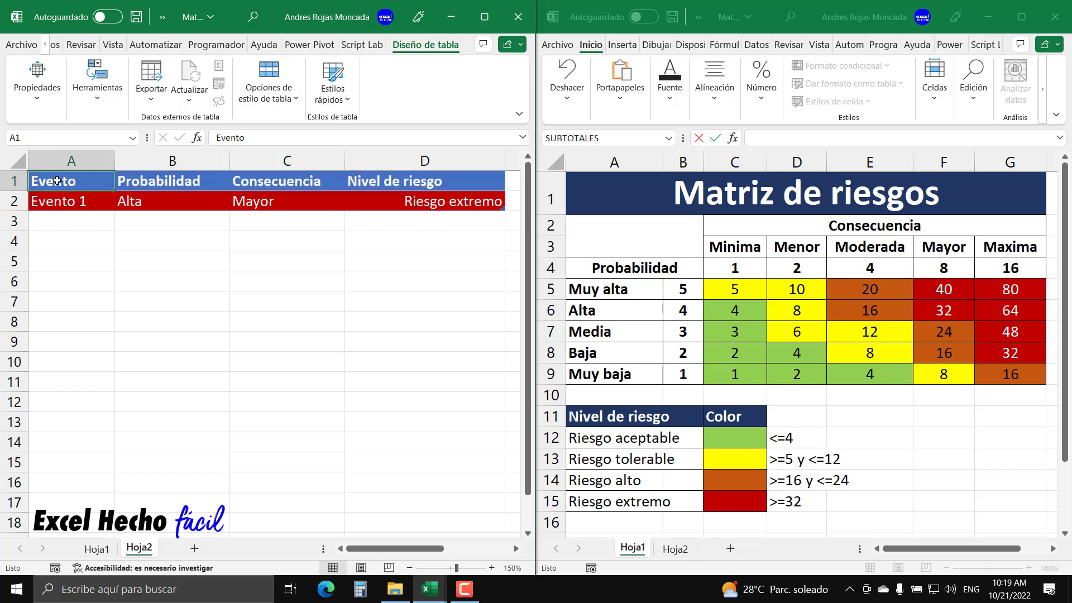
left_click(163, 17)
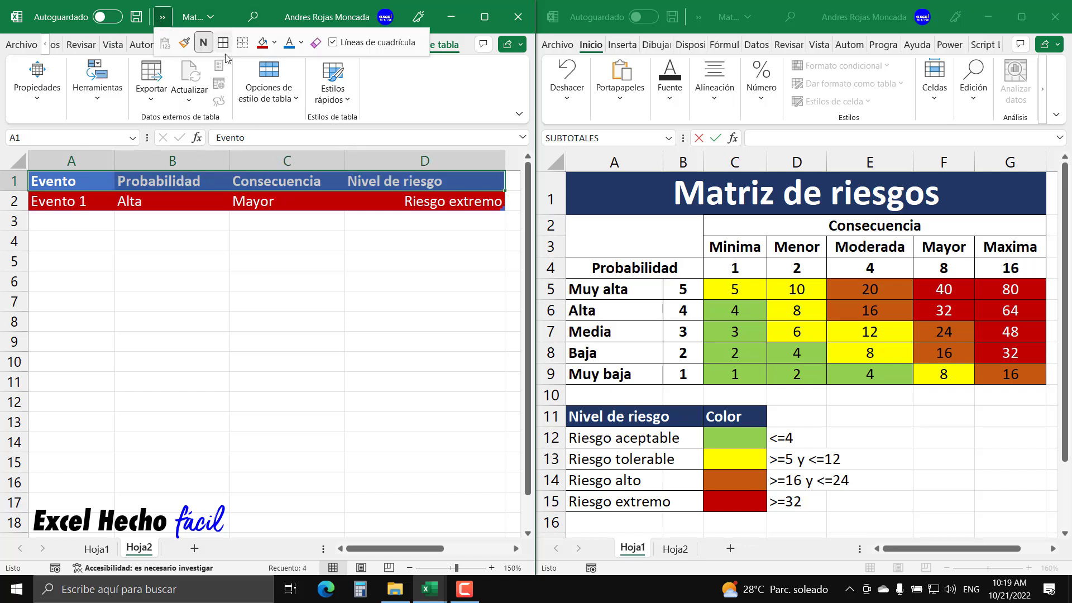
left_click(274, 43)
left_click(305, 136)
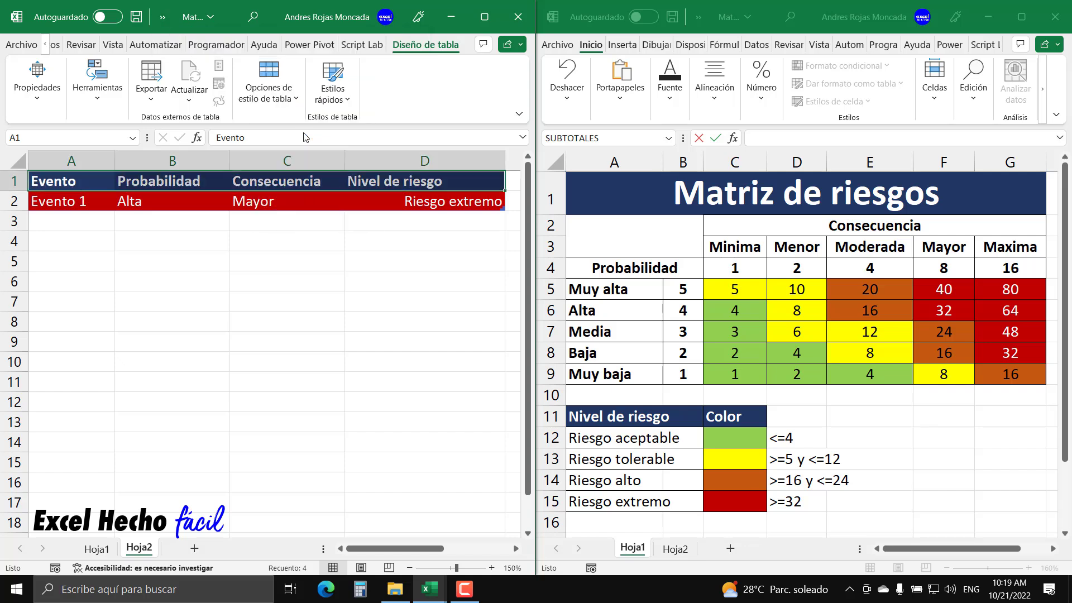
left_click(162, 16)
left_click(301, 42)
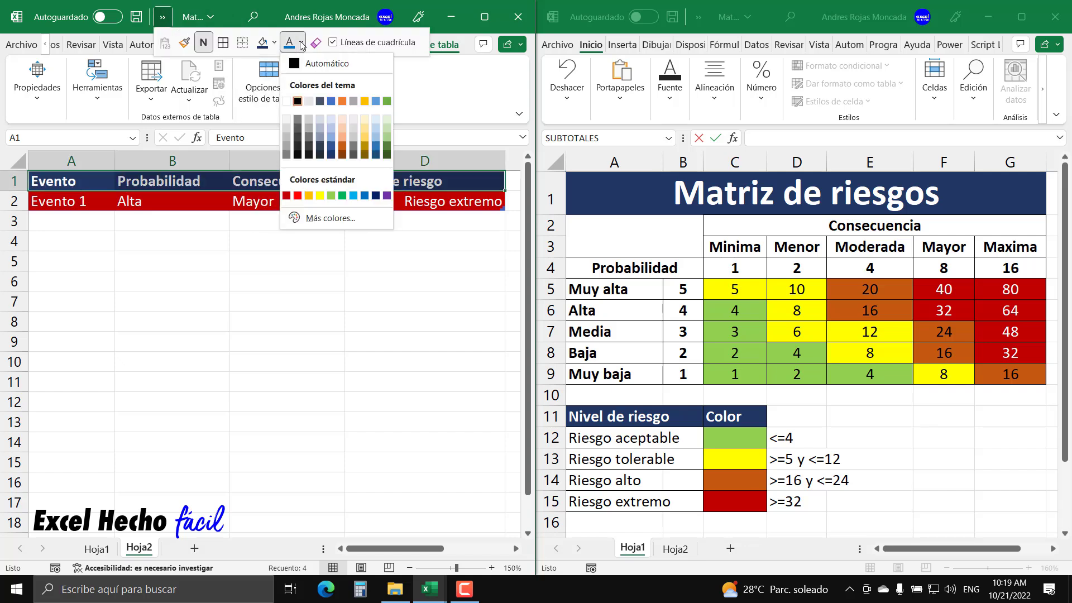
left_click(285, 101)
left_click(104, 240)
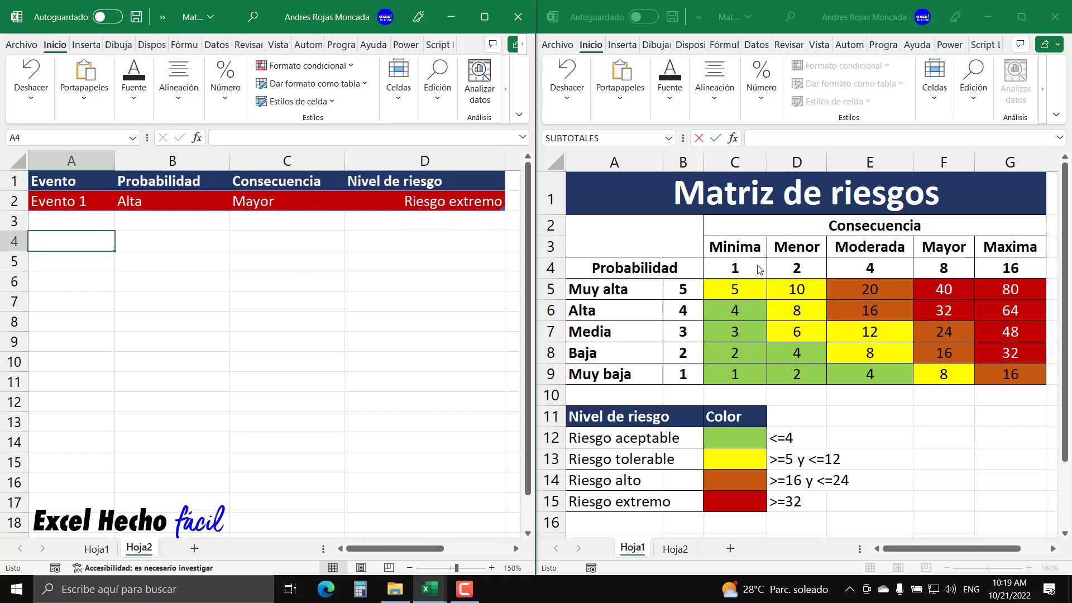
- Enter 'Evento 2' in A3 as the second event name
left_click(49, 224)
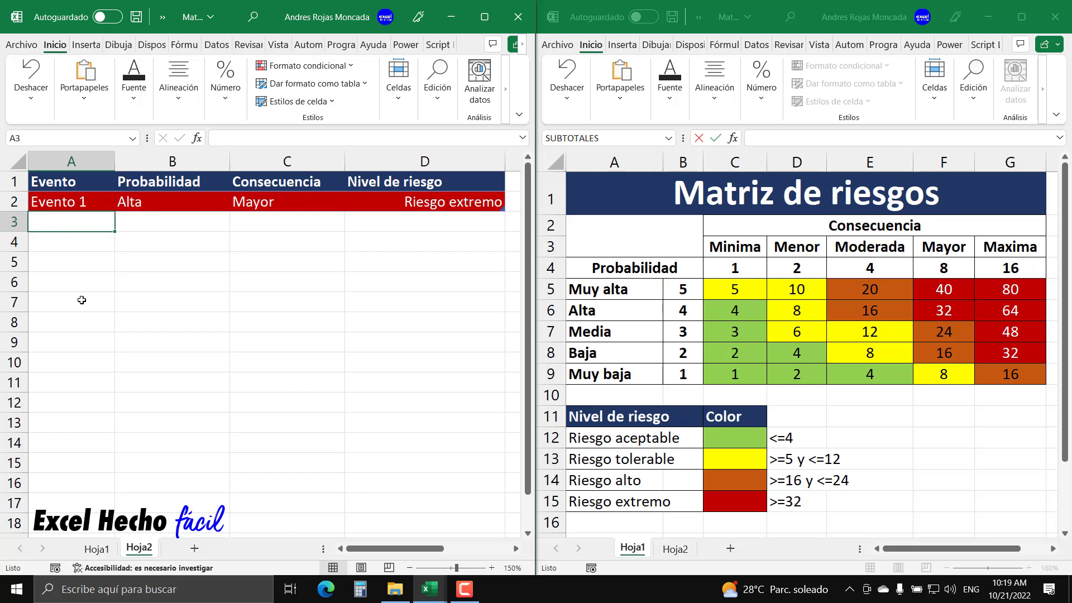
type("Evento")
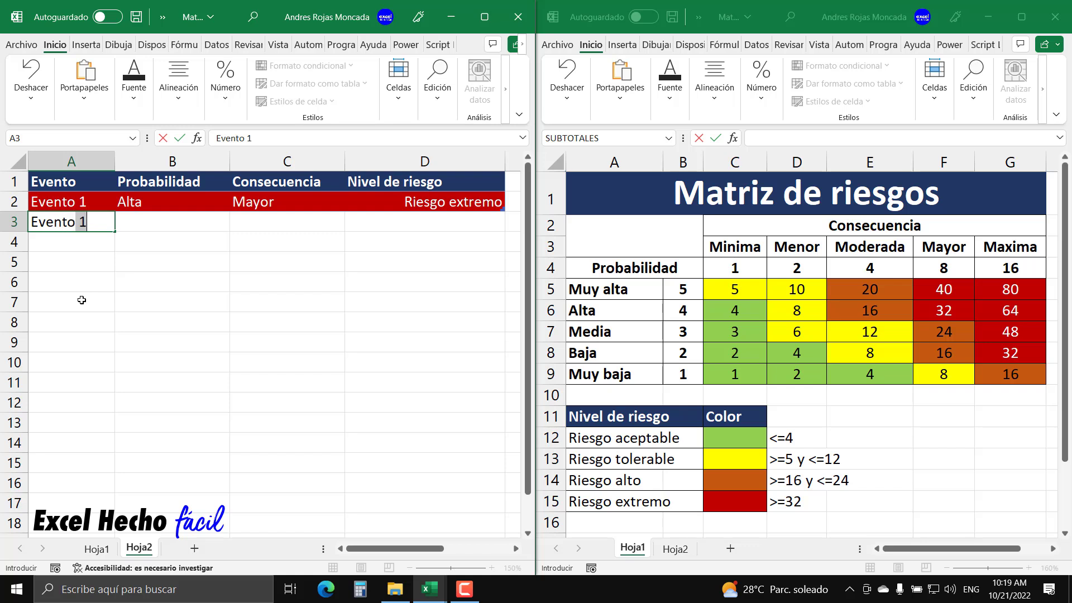
type(" 2")
key("Return")
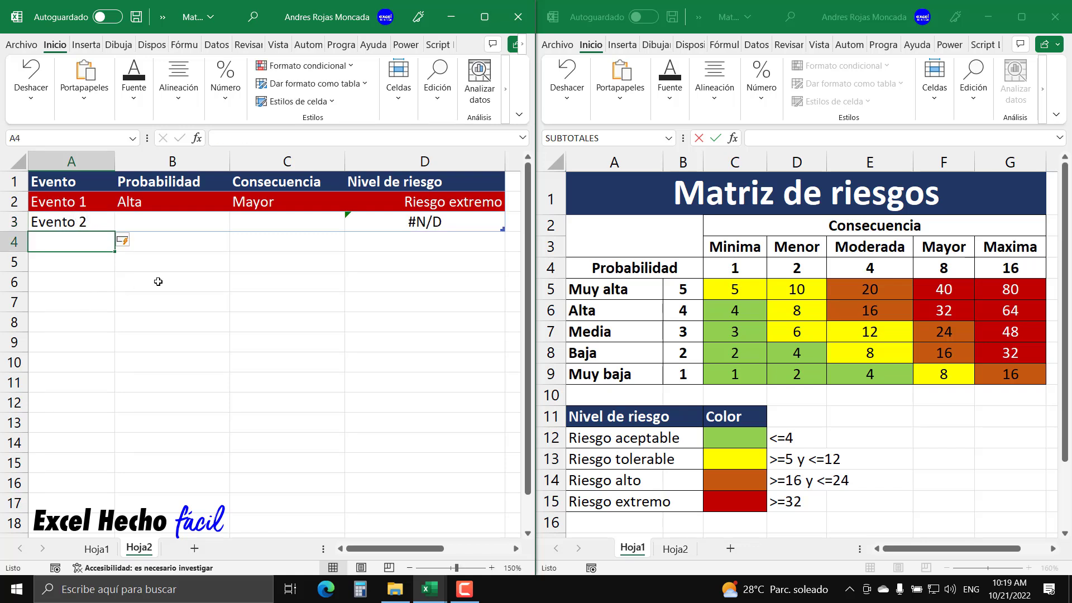
left_click(448, 226)
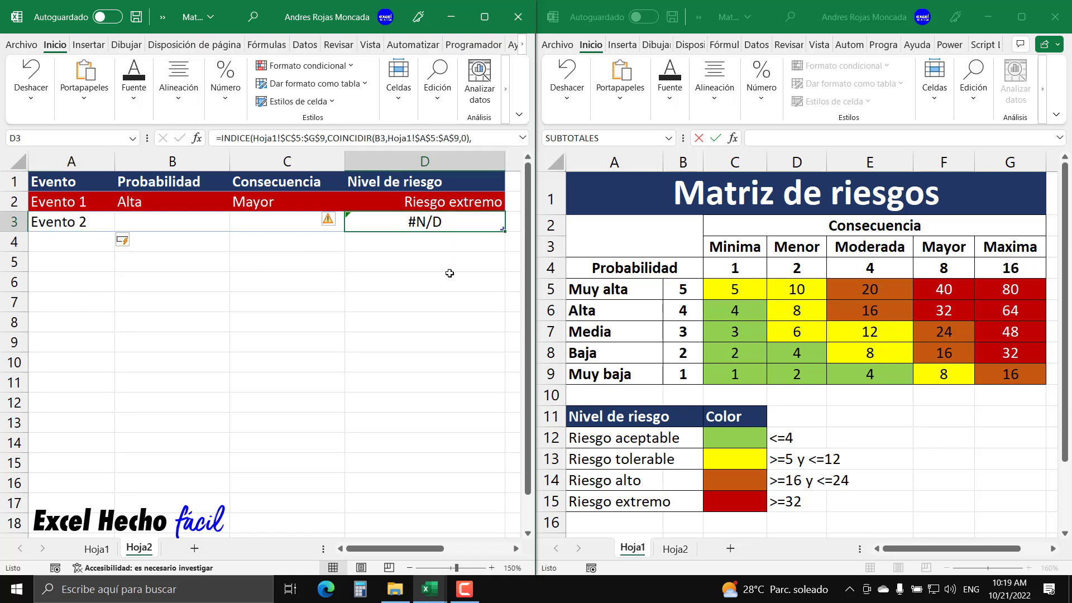
- Choose Baja probability in B3 and Menor consequence in C3 from the dropdowns
left_click(143, 226)
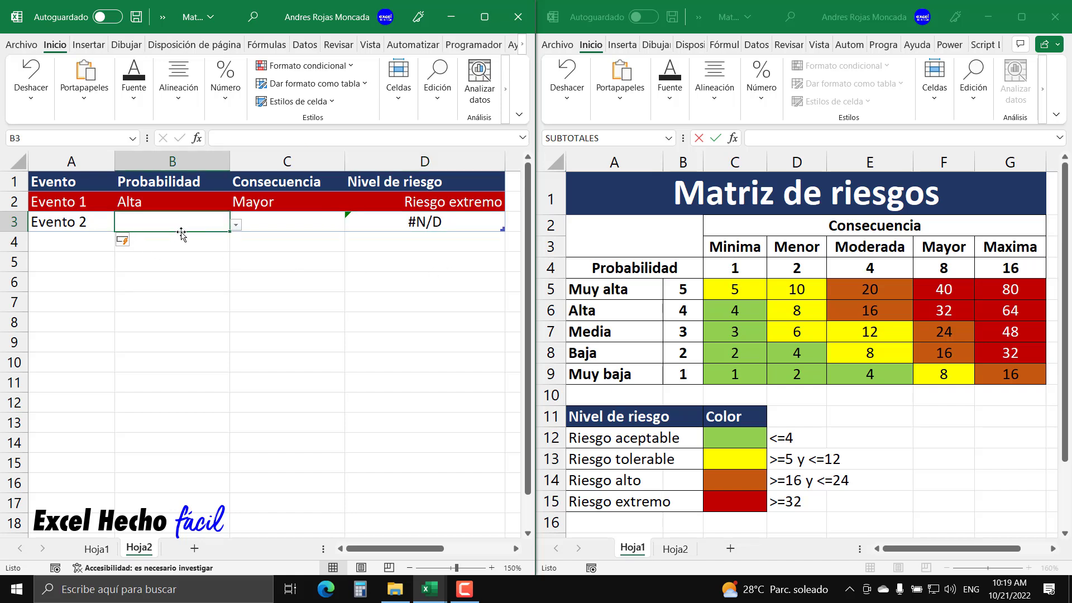
left_click(236, 225)
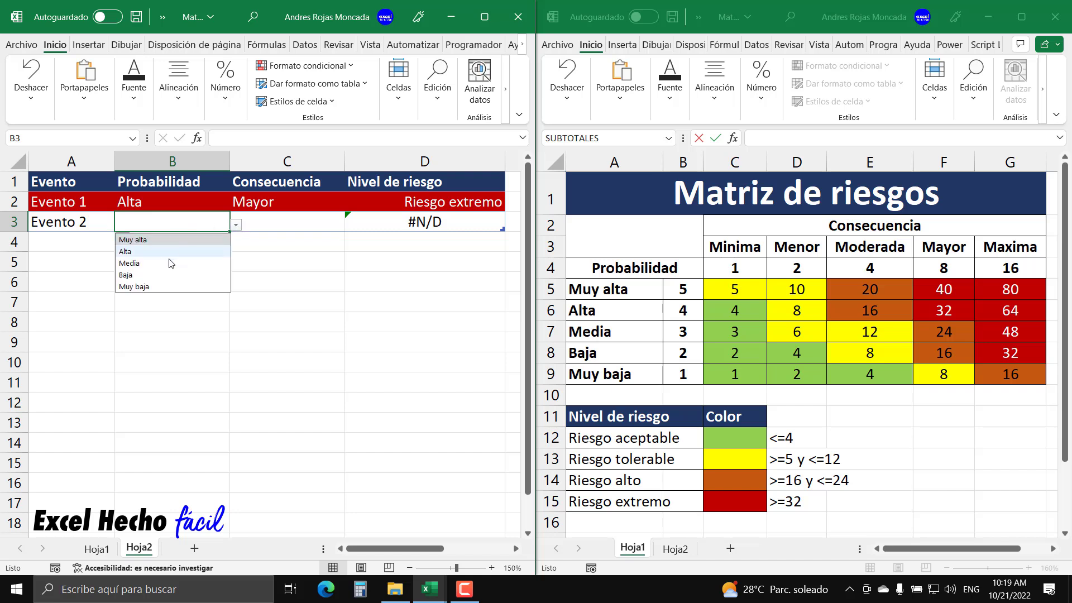
left_click(157, 279)
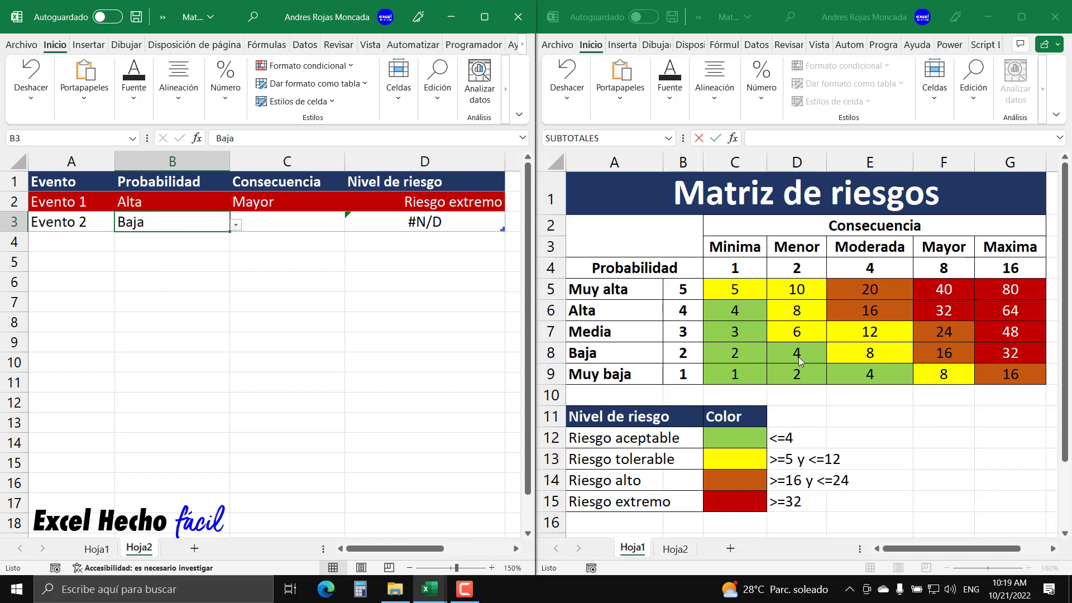
left_click(338, 222)
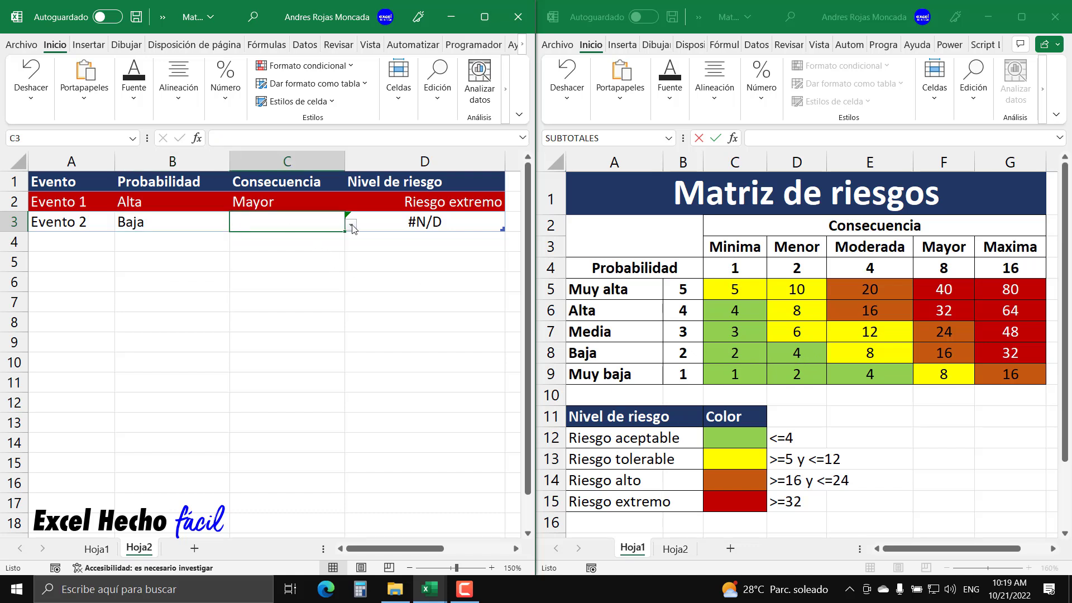
left_click(351, 225)
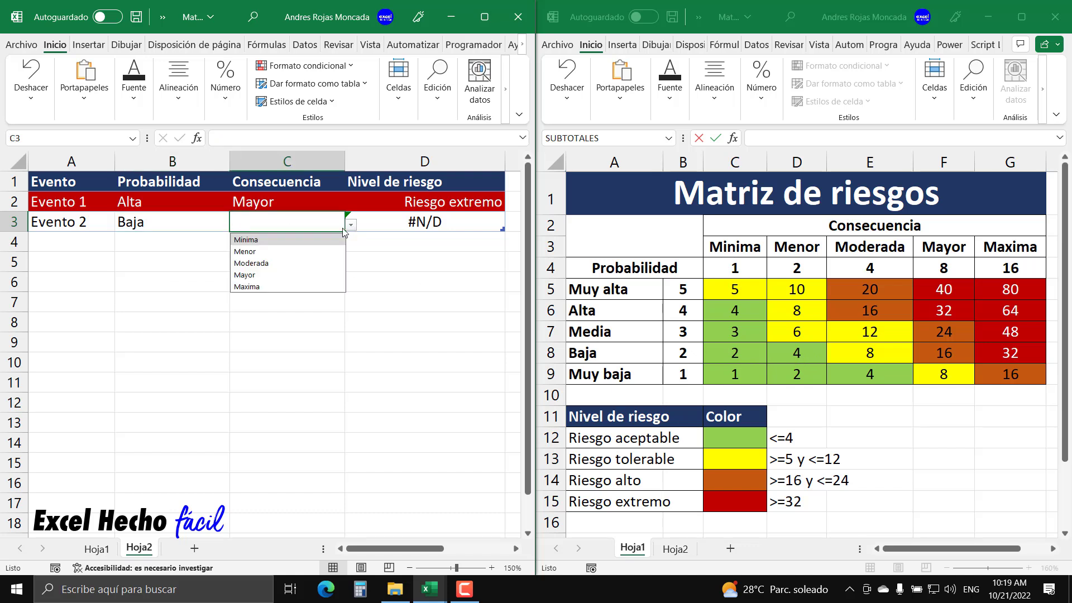
left_click(252, 251)
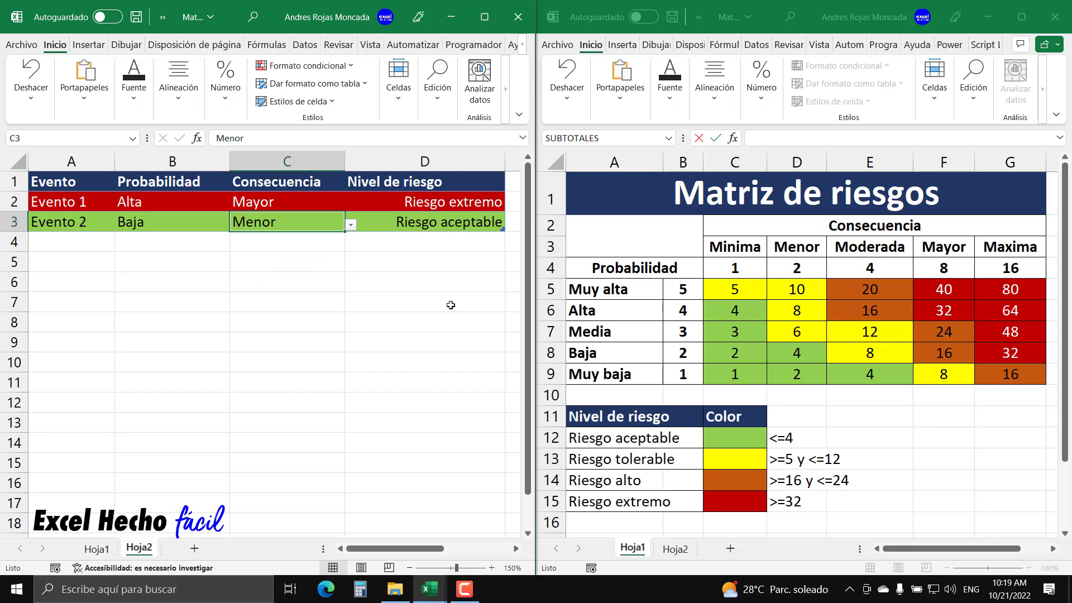
left_click(78, 242)
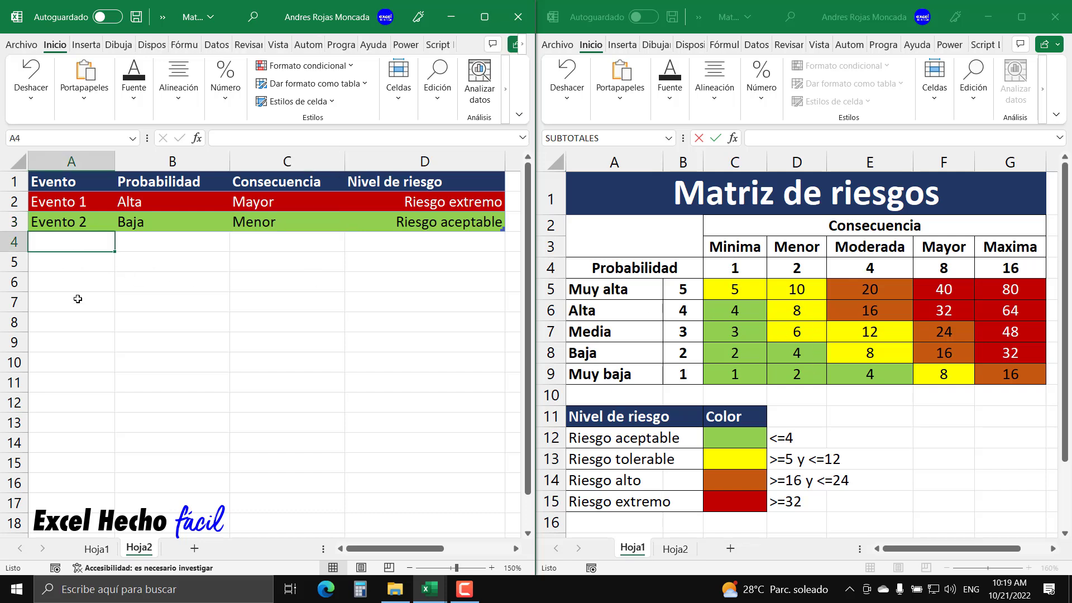
- Enter 'Evento 3' in A4, choosing Baja probability in B4 and Mayor consequence in C4
type("Event")
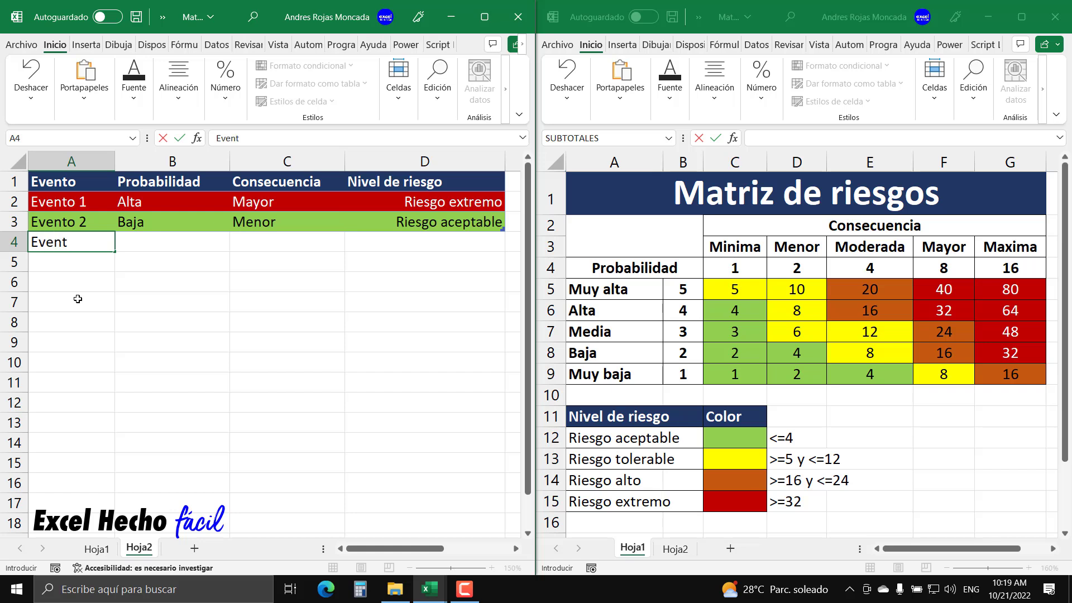
type("o 3")
key("Return")
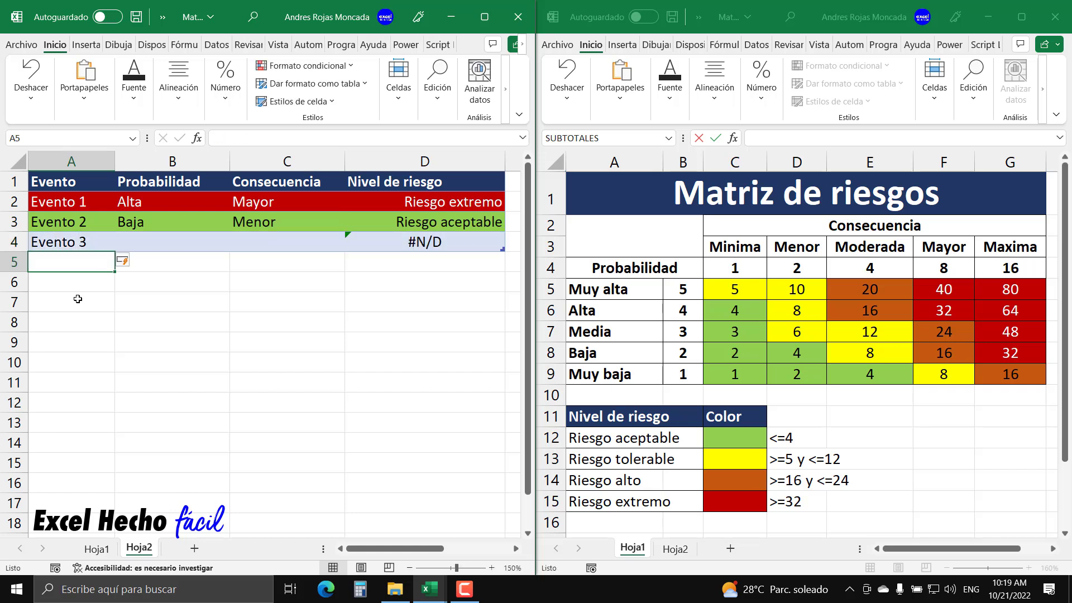
left_click(166, 237)
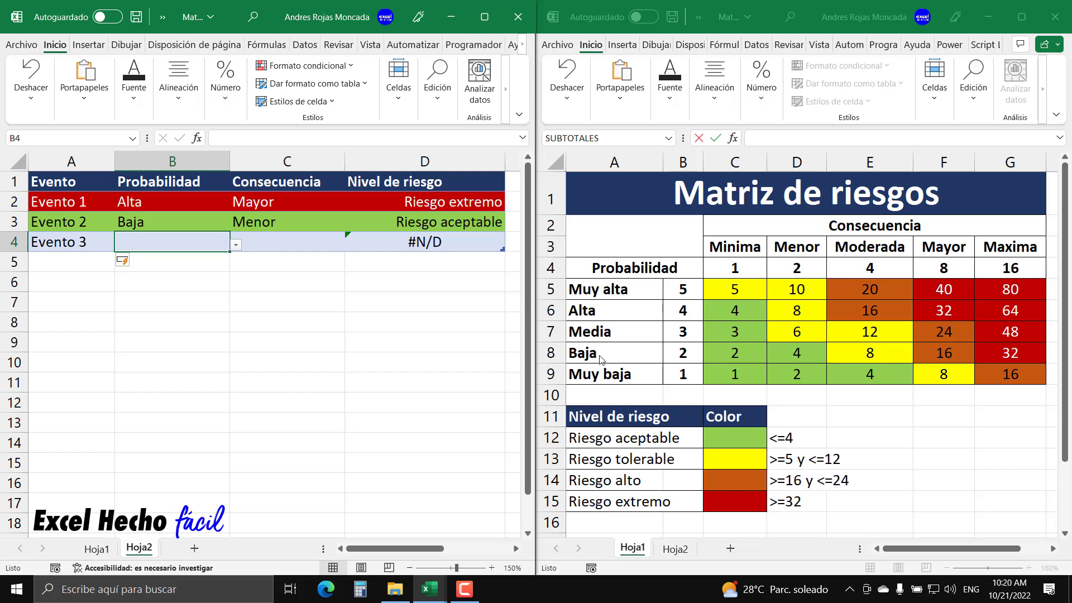
left_click(236, 244)
left_click(150, 296)
left_click(293, 243)
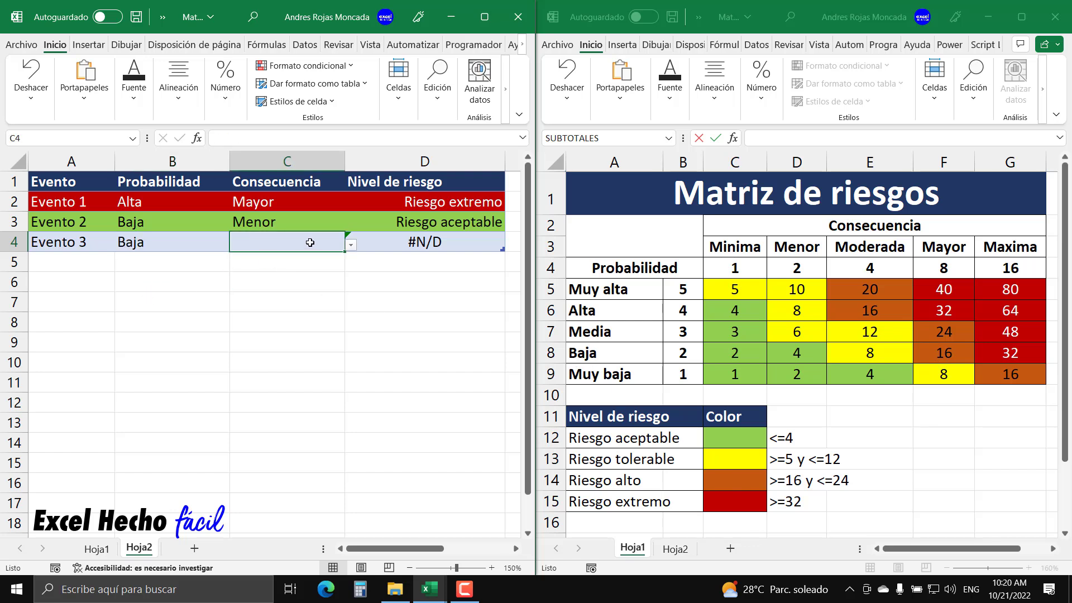
left_click(350, 245)
left_click(288, 295)
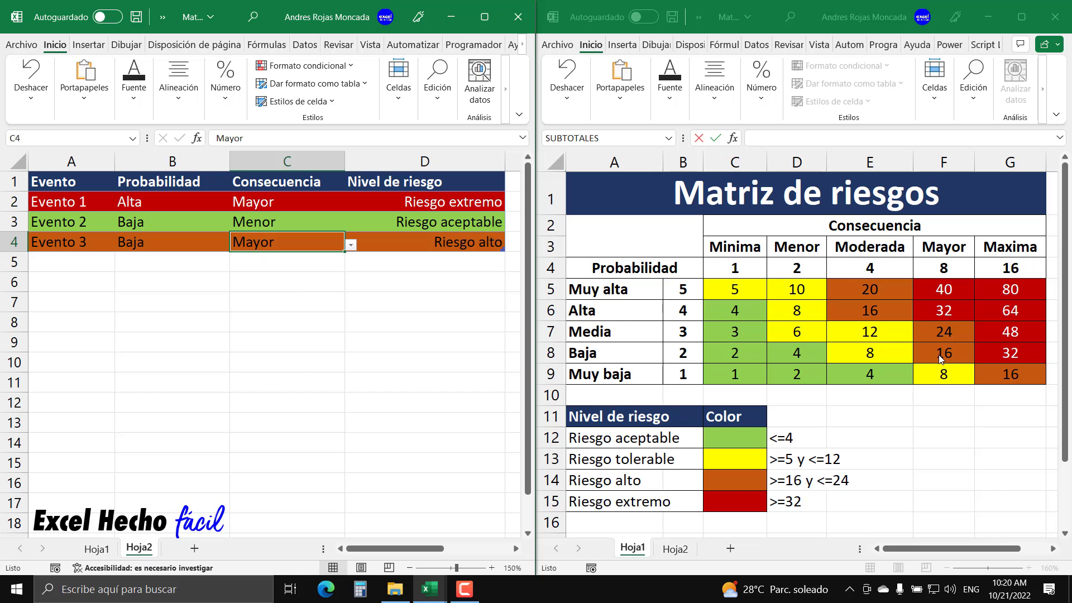
left_click(47, 264)
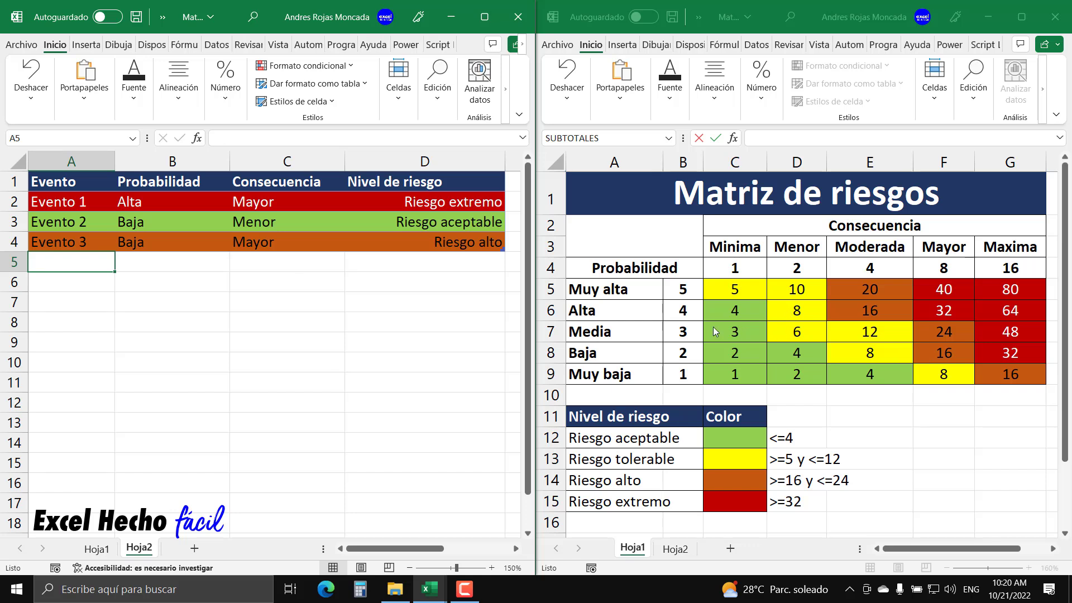
- Enter 'Evento 4' in A5 with Media probability in B5 and Mayor consequence in C5
type("Eve")
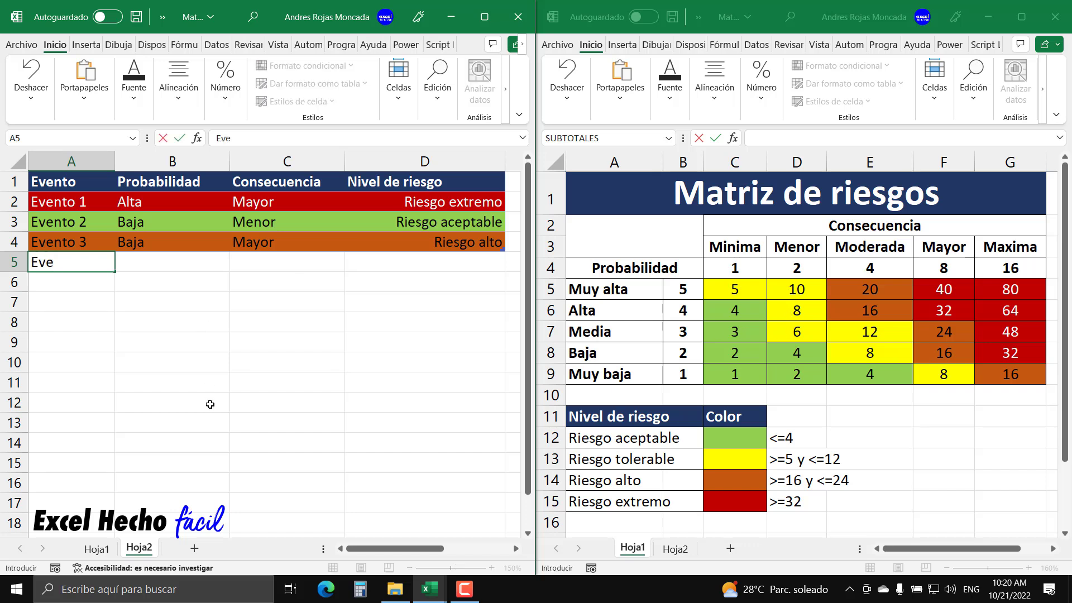
type("nto")
type(" 4")
key("Return")
left_click(205, 265)
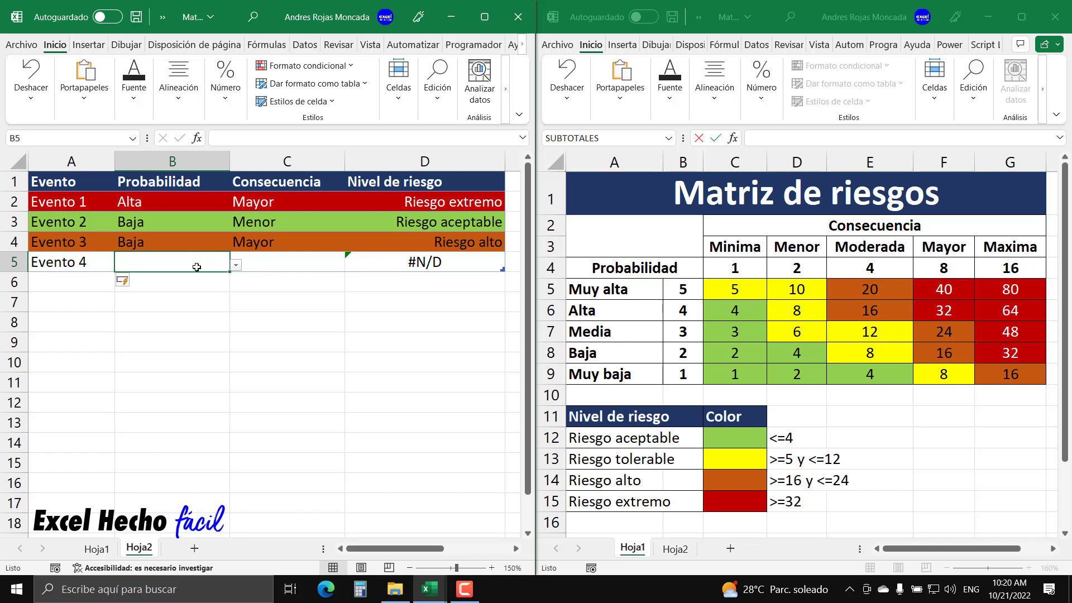
left_click(237, 266)
left_click(178, 303)
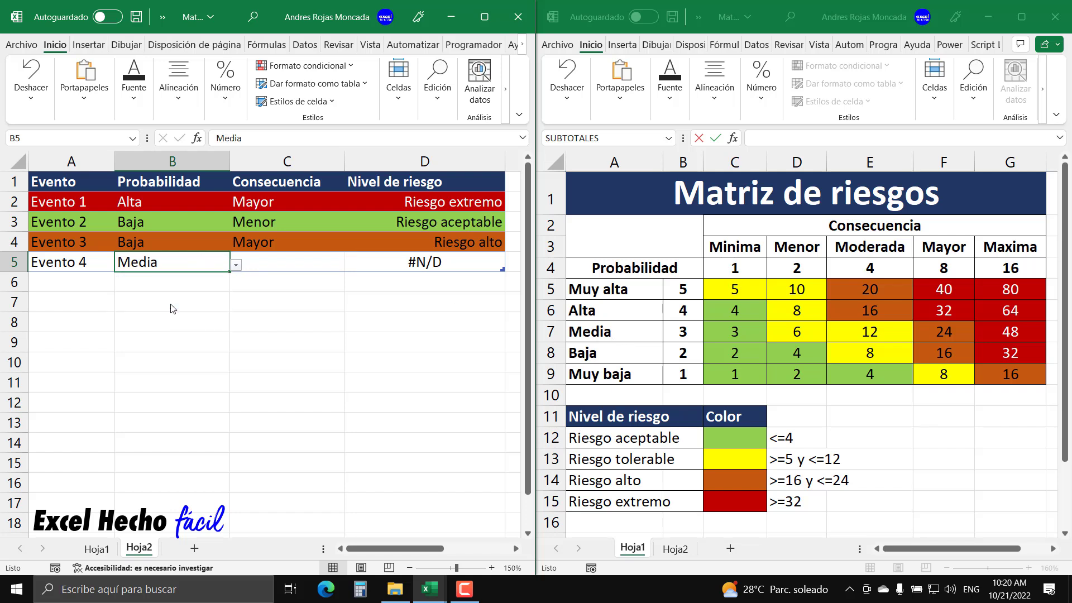
left_click(317, 264)
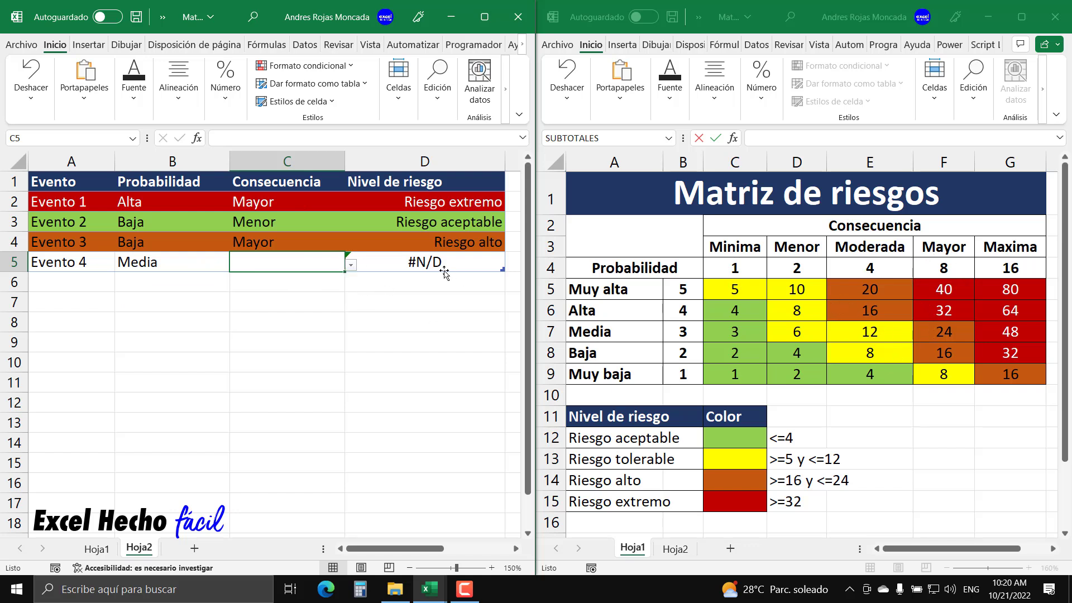
left_click(351, 266)
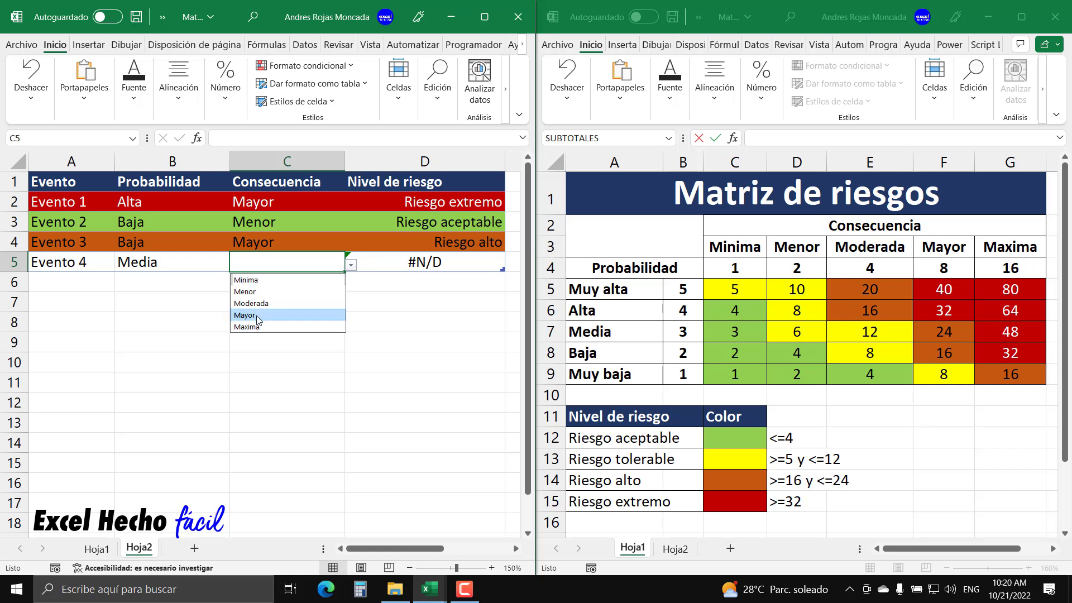
left_click(259, 316)
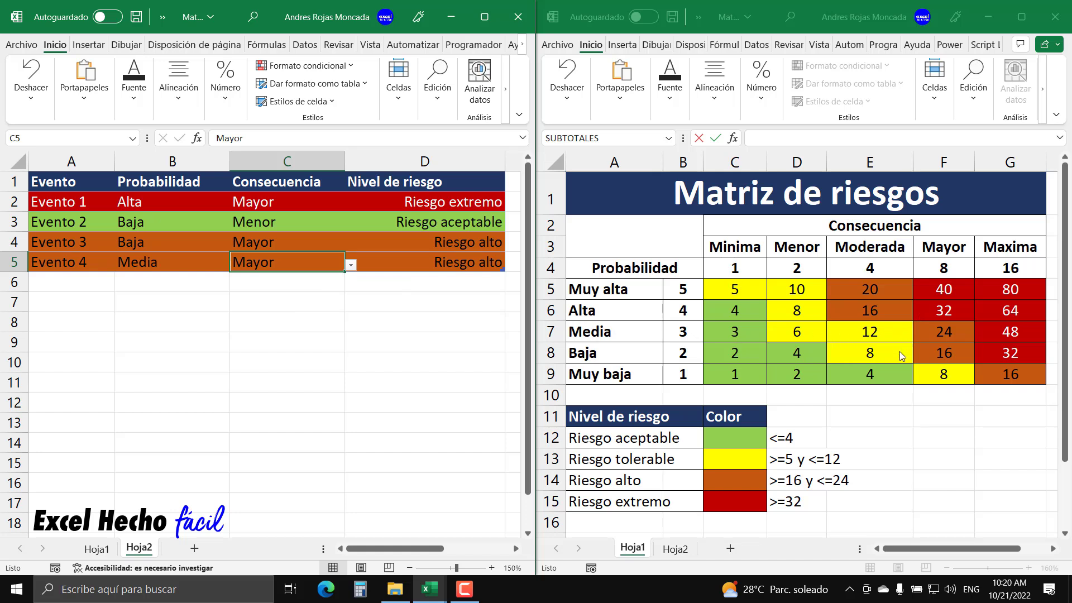
- Change Evento 4's probability in B5 from Media to Muy baja
left_click(191, 262)
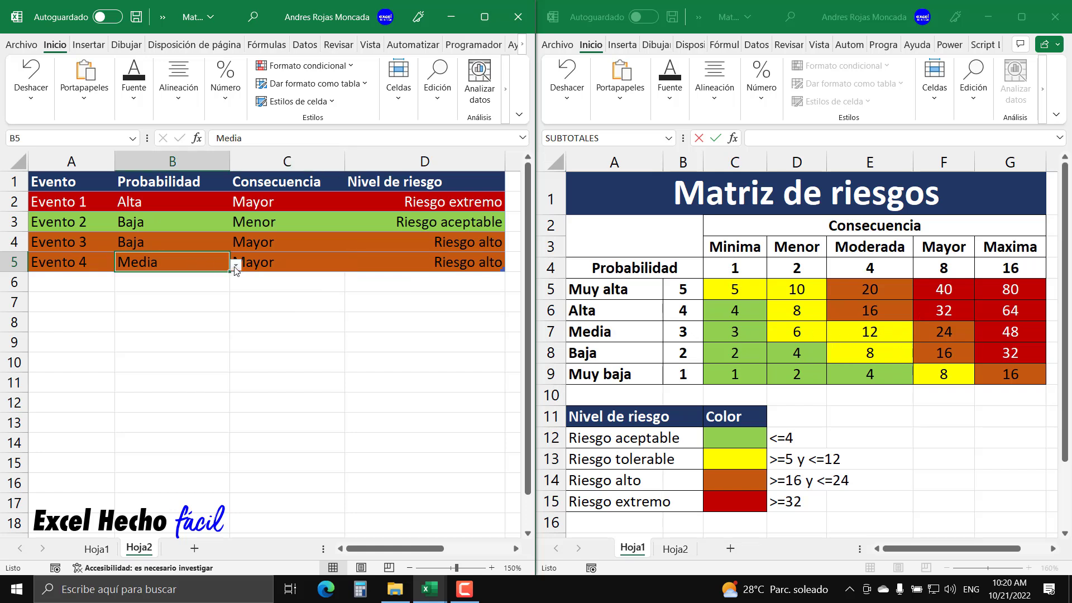
left_click(236, 266)
left_click(157, 327)
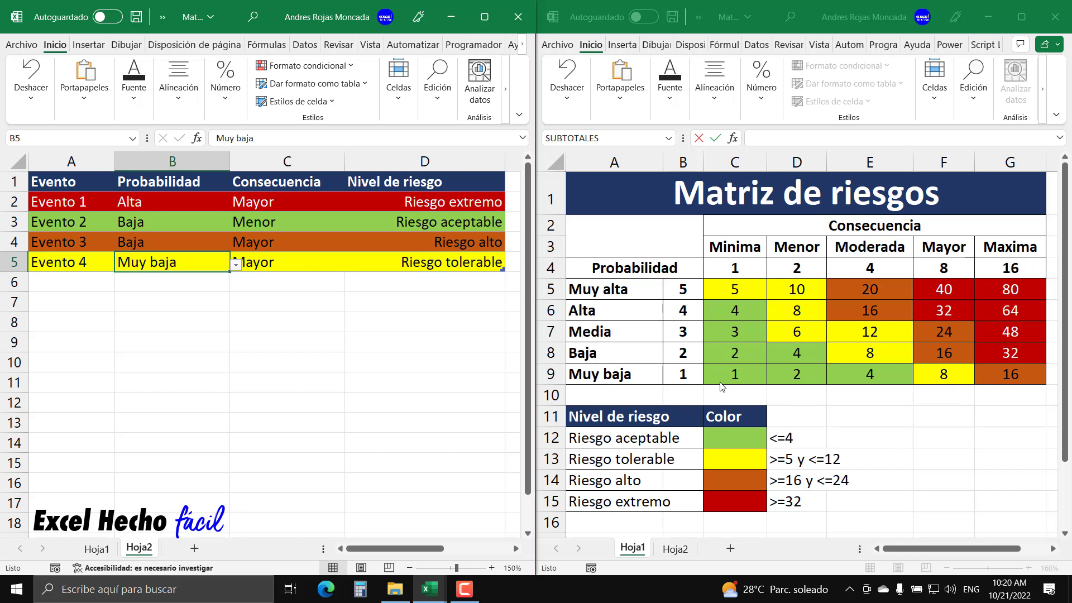
left_click(53, 285)
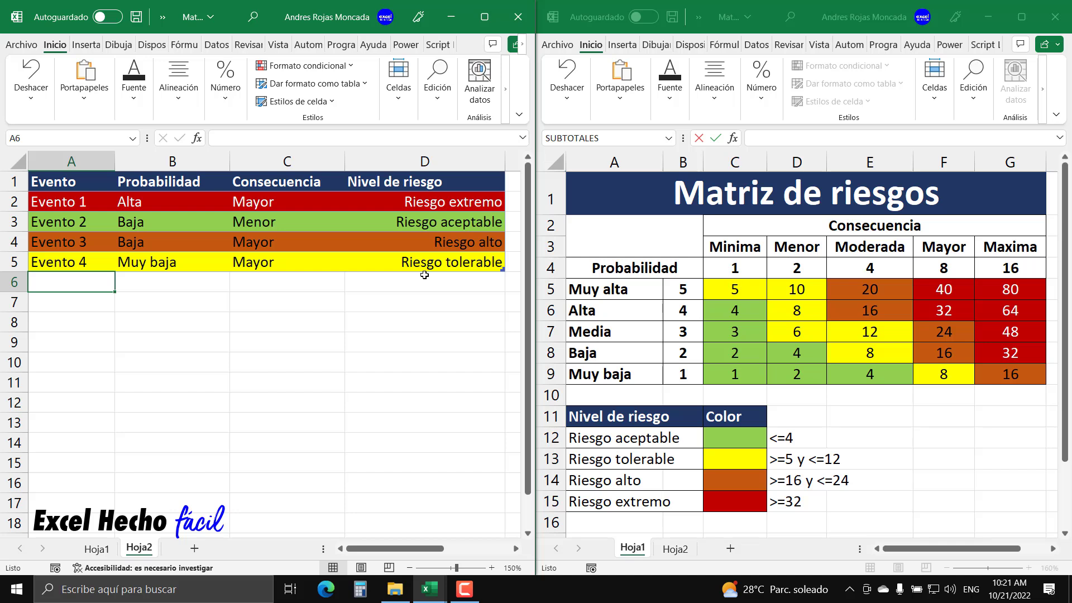
left_click(436, 201)
left_click_drag(437, 201, 447, 263)
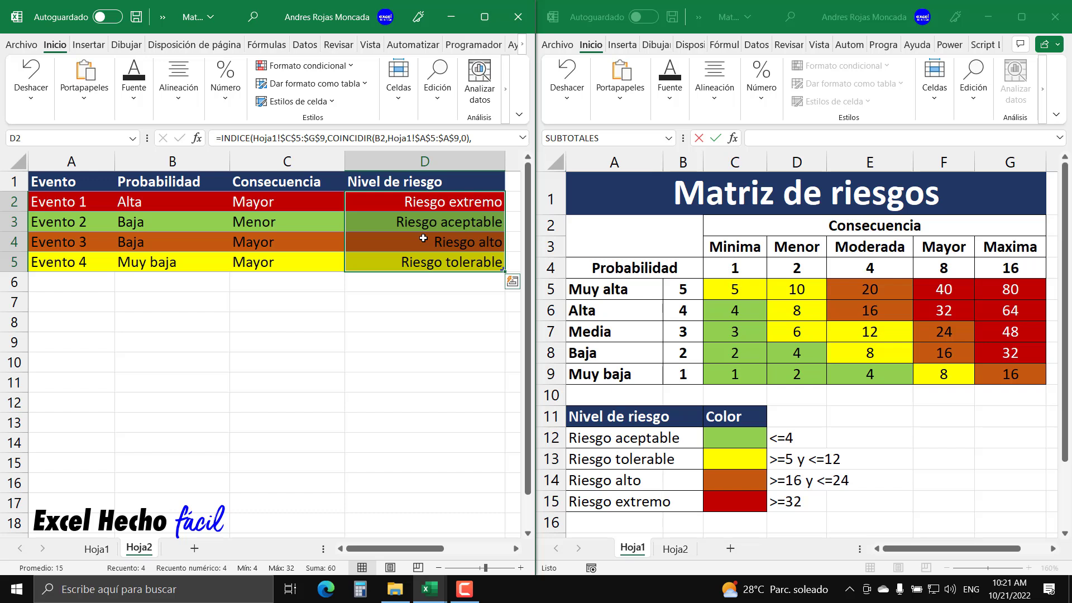
left_click(84, 323)
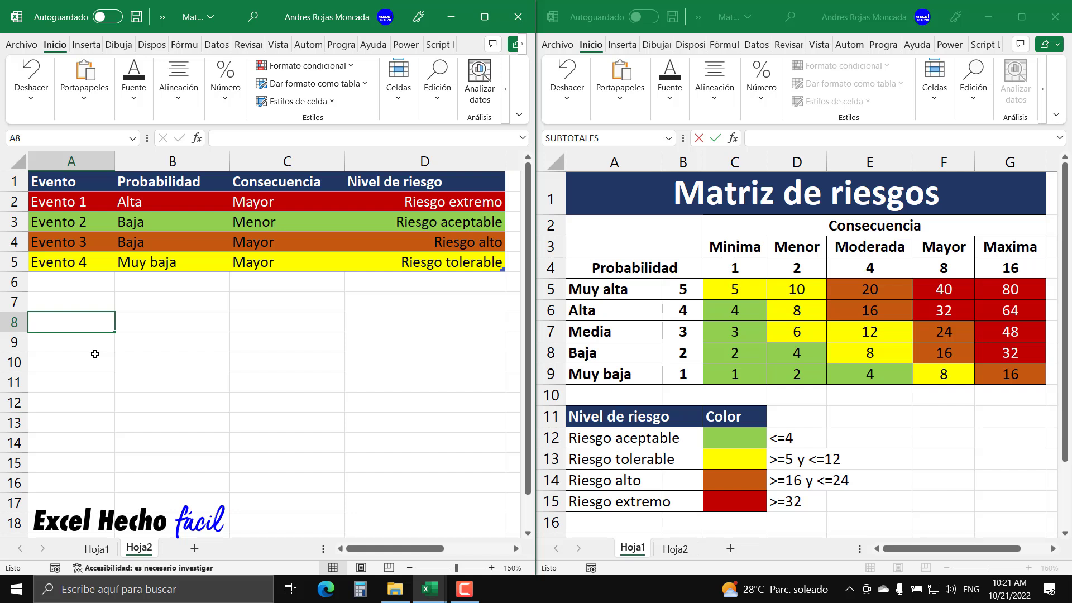
left_click(469, 592)
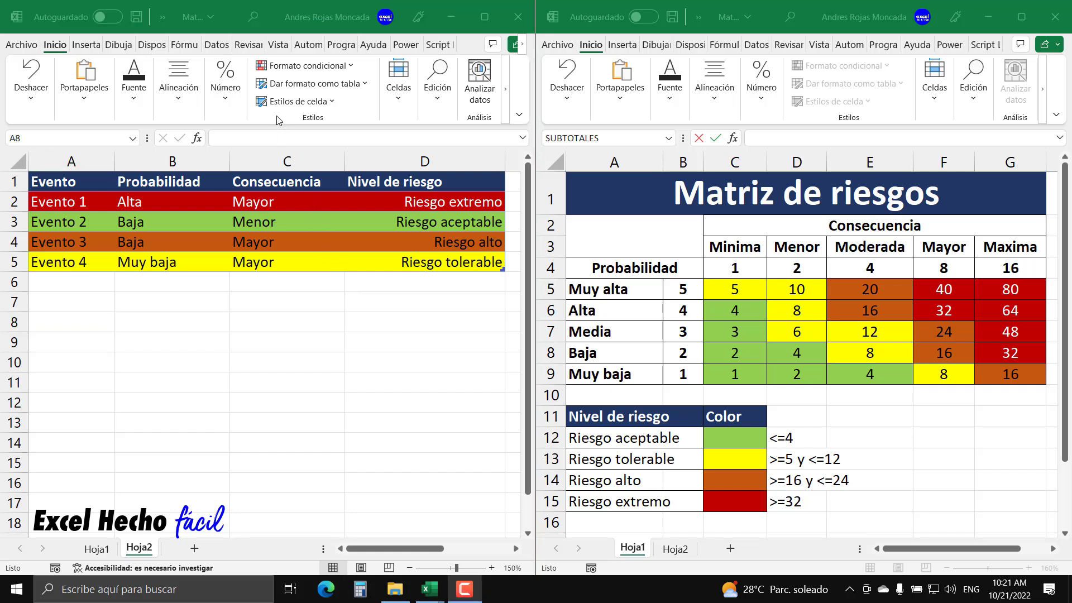